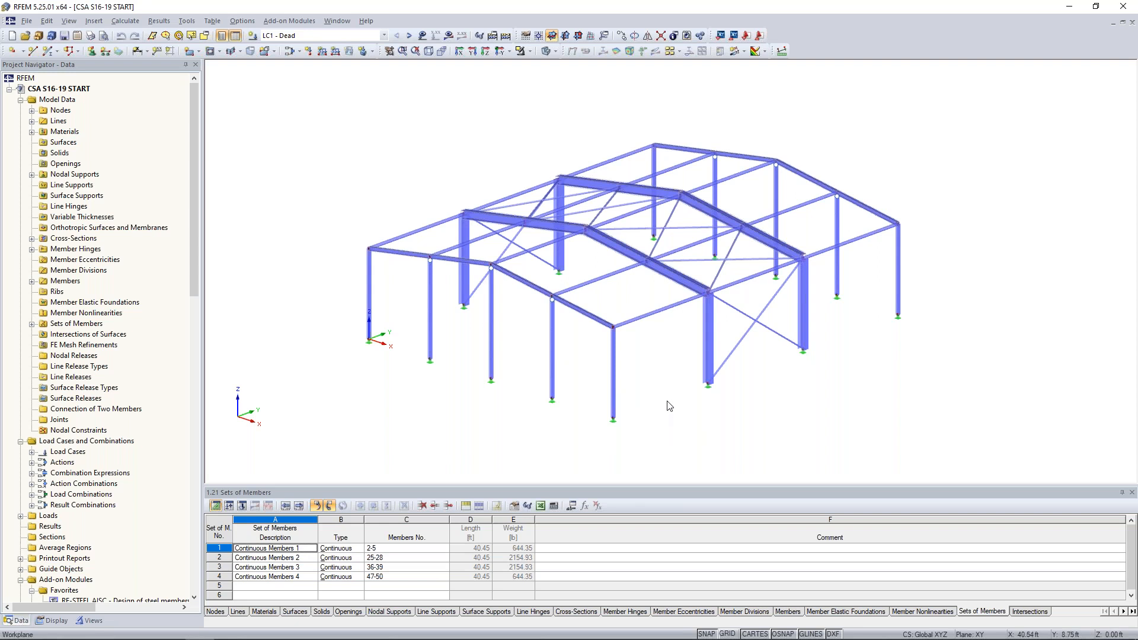
Inspect the general settings of the main frame's near column, including its member type options and cross-section, and leave them unchanged
middle_click_drag(676, 388, 593, 386, "ctrl")
scroll(604, 381, "up", 2)
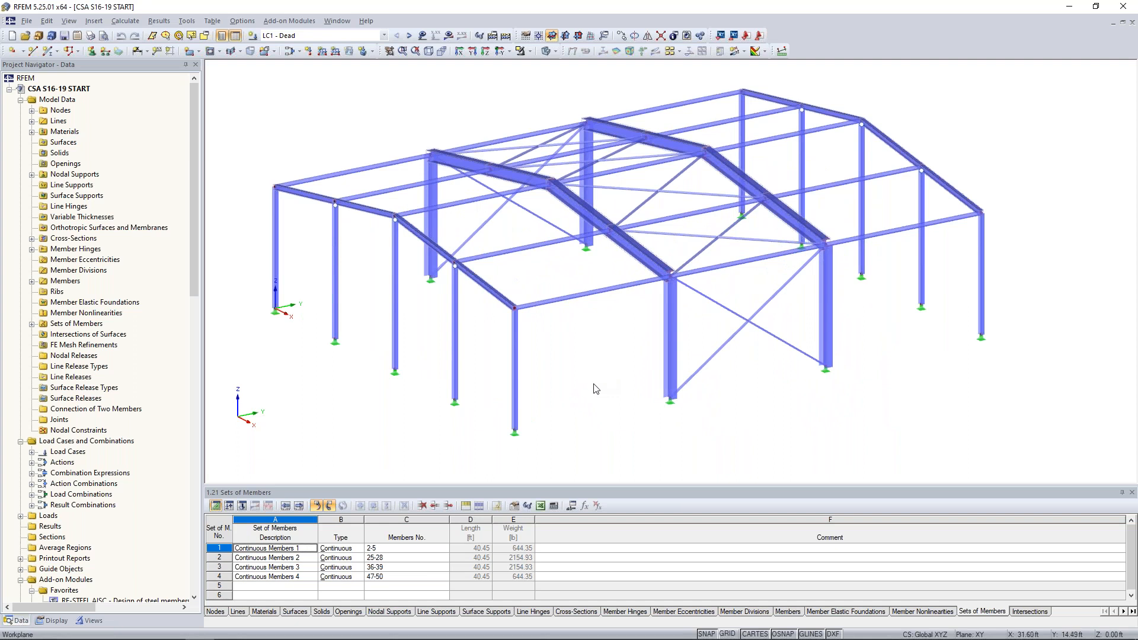
middle_click_drag(589, 391, 541, 373, "ctrl")
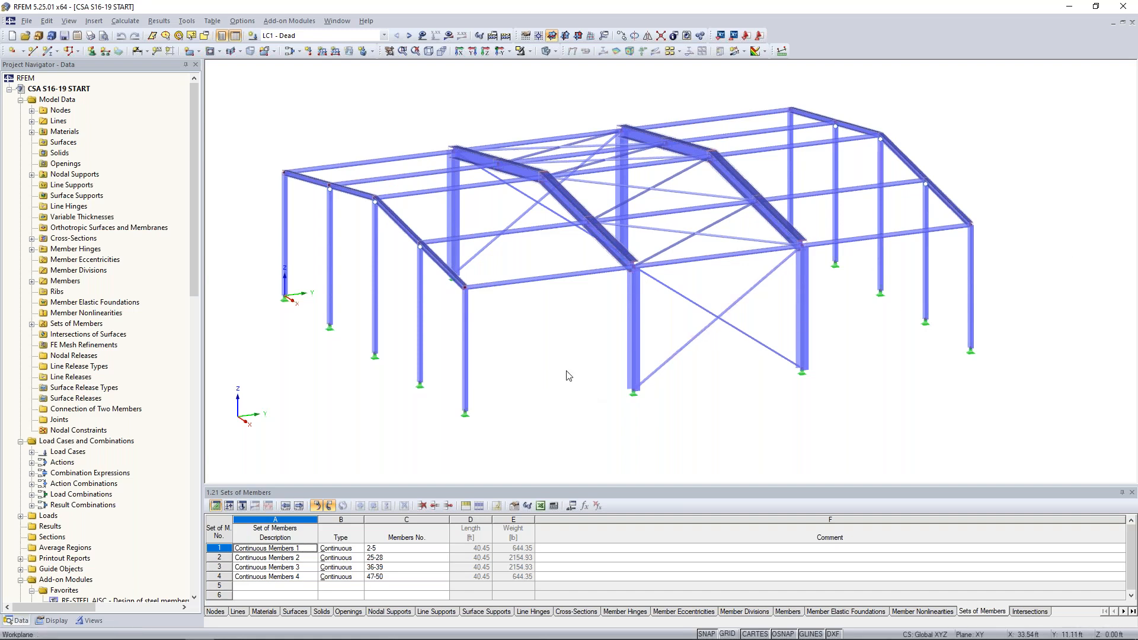
double_click(633, 314)
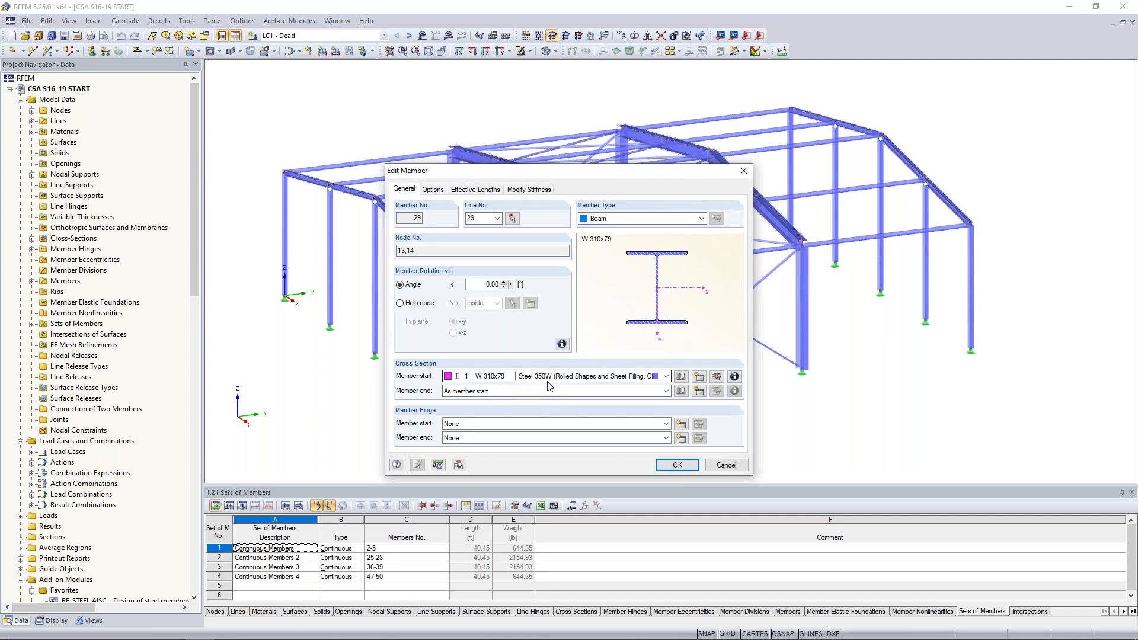
left_click(616, 220)
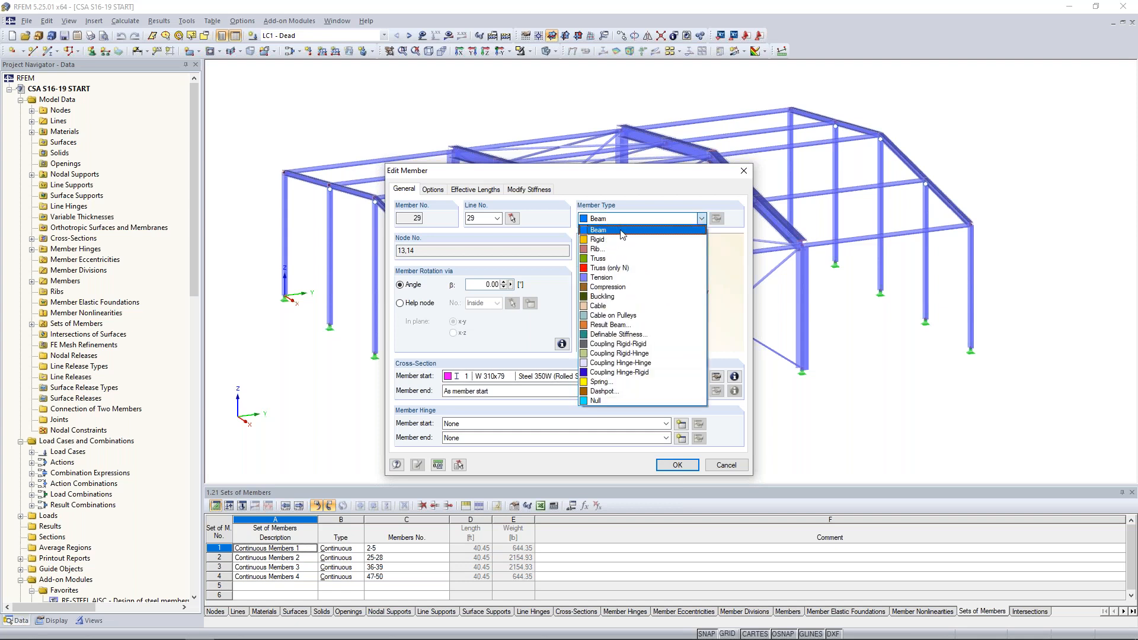
left_click(625, 193)
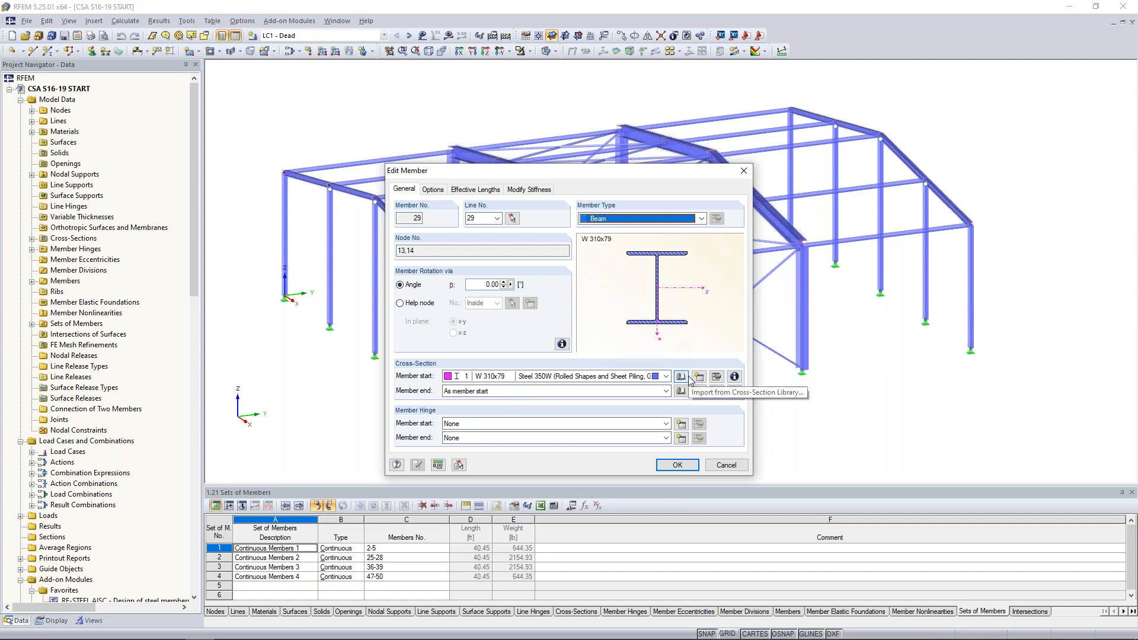
left_click(724, 467)
left_click(554, 371)
Inspect the cross-sections and member hinges of the near end wall's corner column and adjacent intermediate column, and discard any edits
middle_click_drag(541, 356, 561, 360, "ctrl")
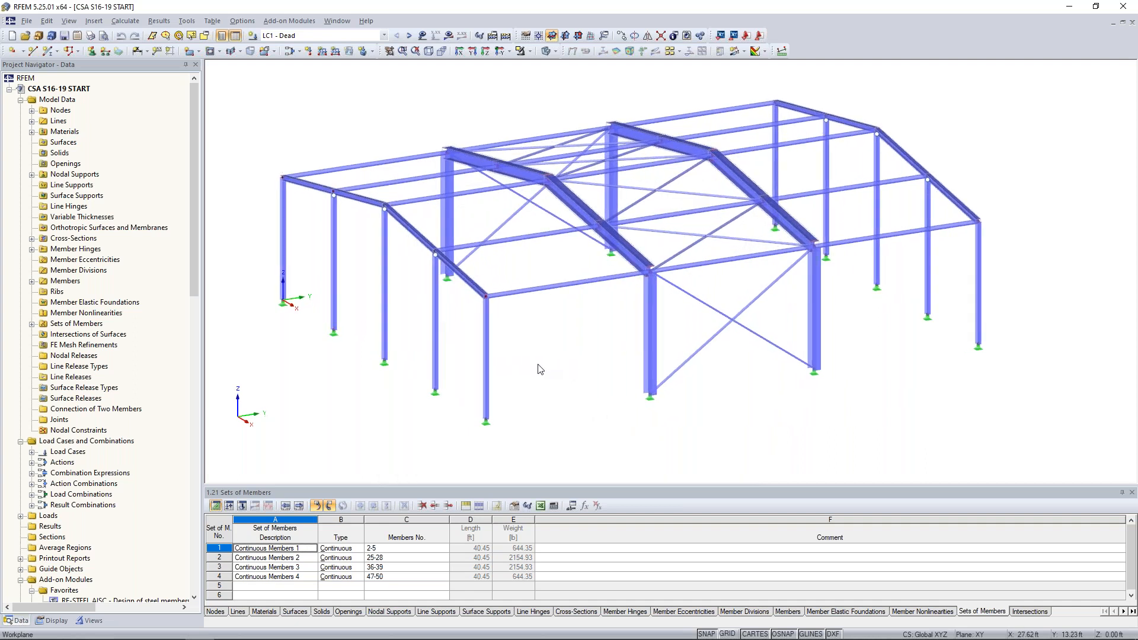
double_click(486, 366)
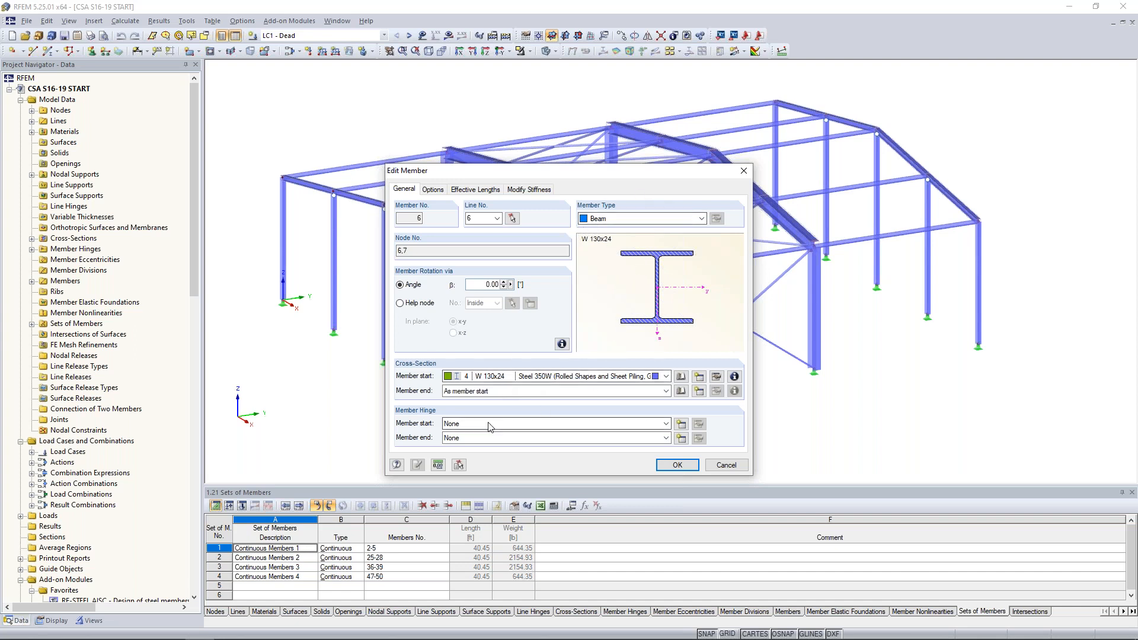
left_click(727, 465)
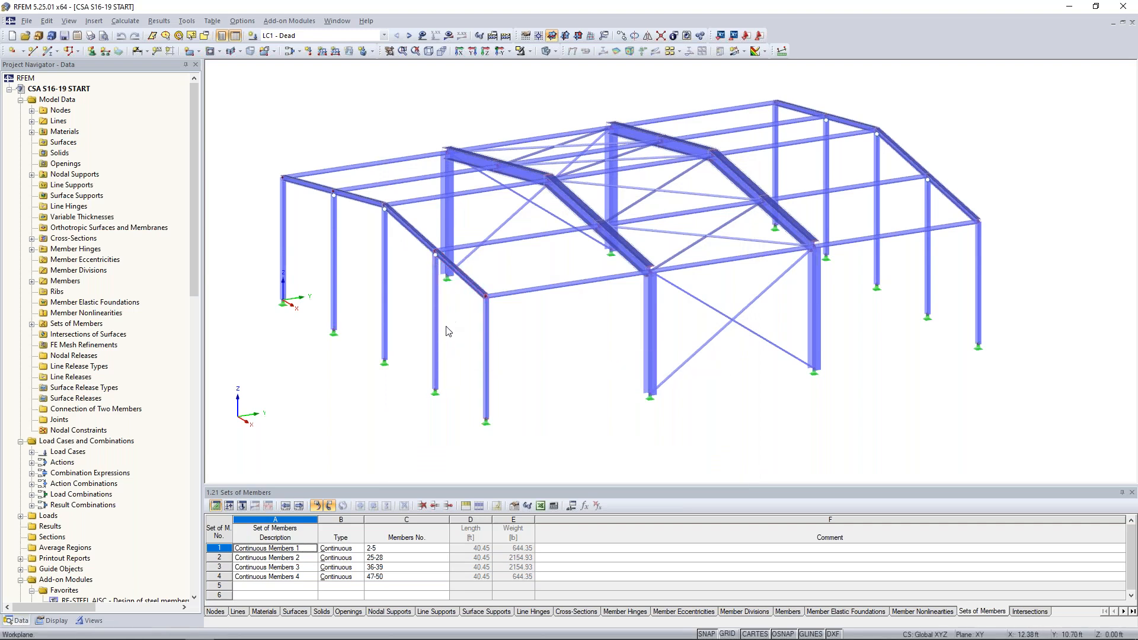
double_click(439, 337)
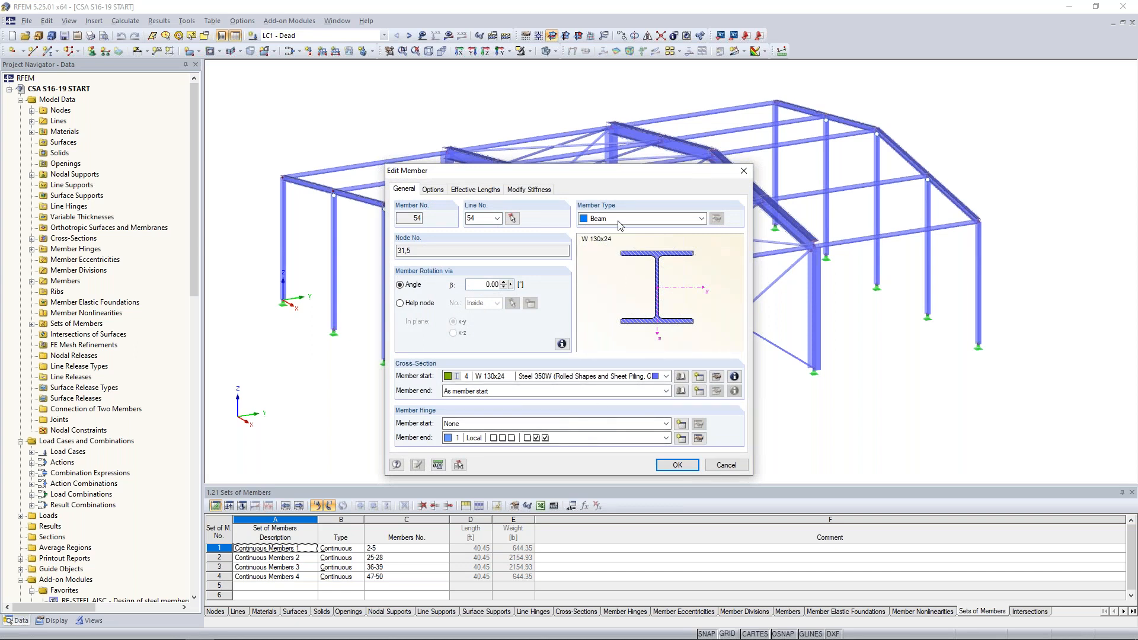
left_click_drag(619, 171, 726, 149)
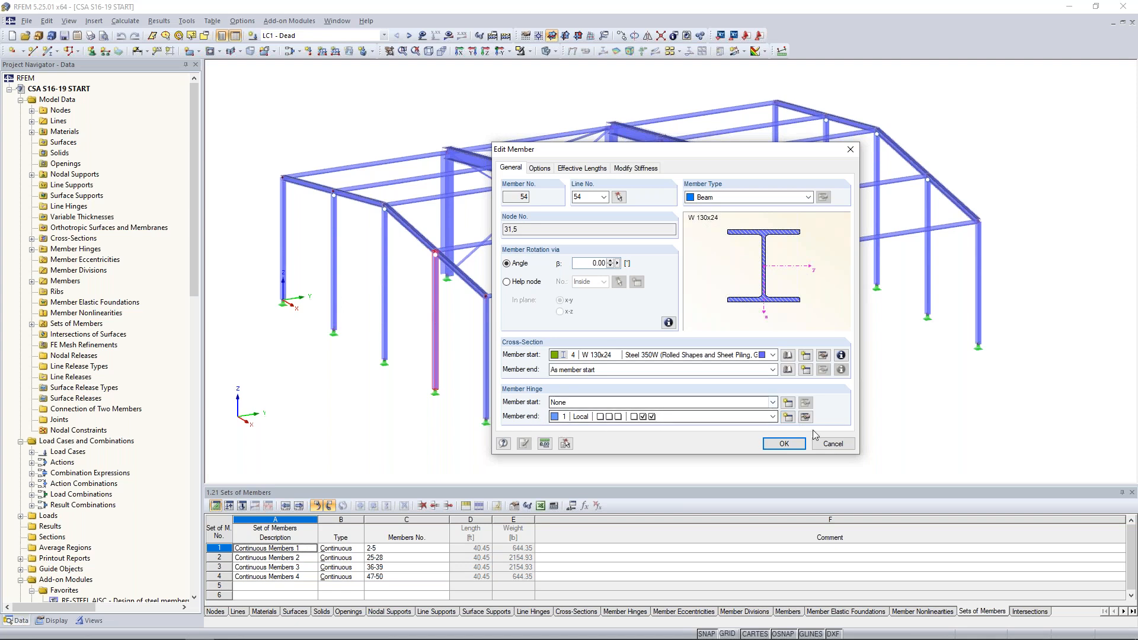
left_click(833, 444)
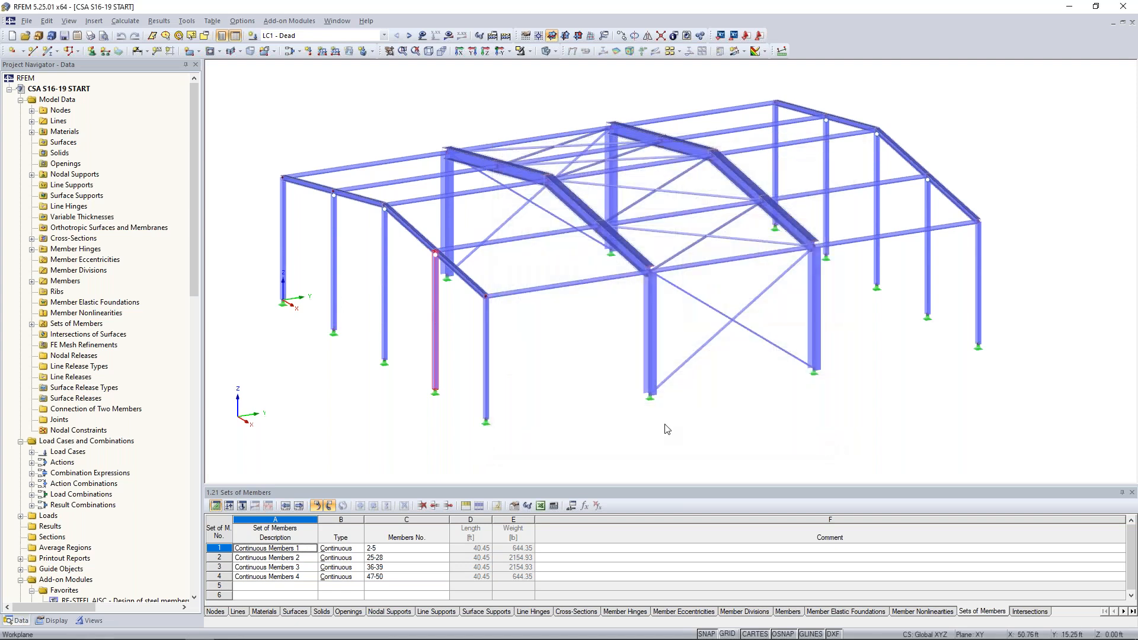
Inspect the member type options and cross-section of the eave strut between the end wall corner and the main frame
middle_click_drag(581, 352, 599, 357, "ctrl")
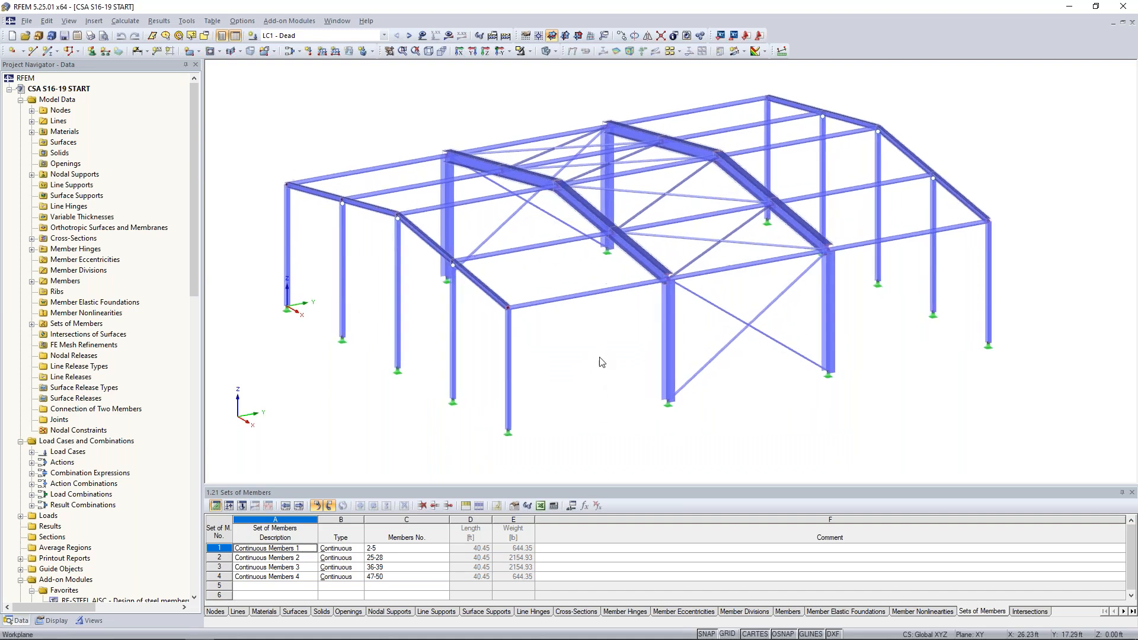
double_click(580, 298)
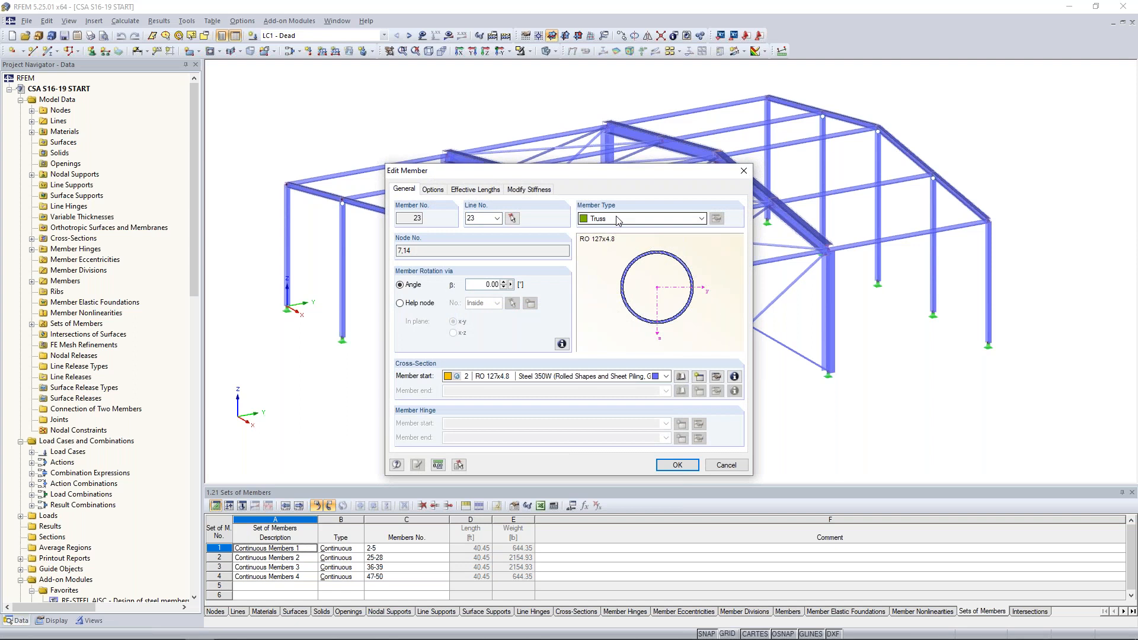
left_click(618, 220)
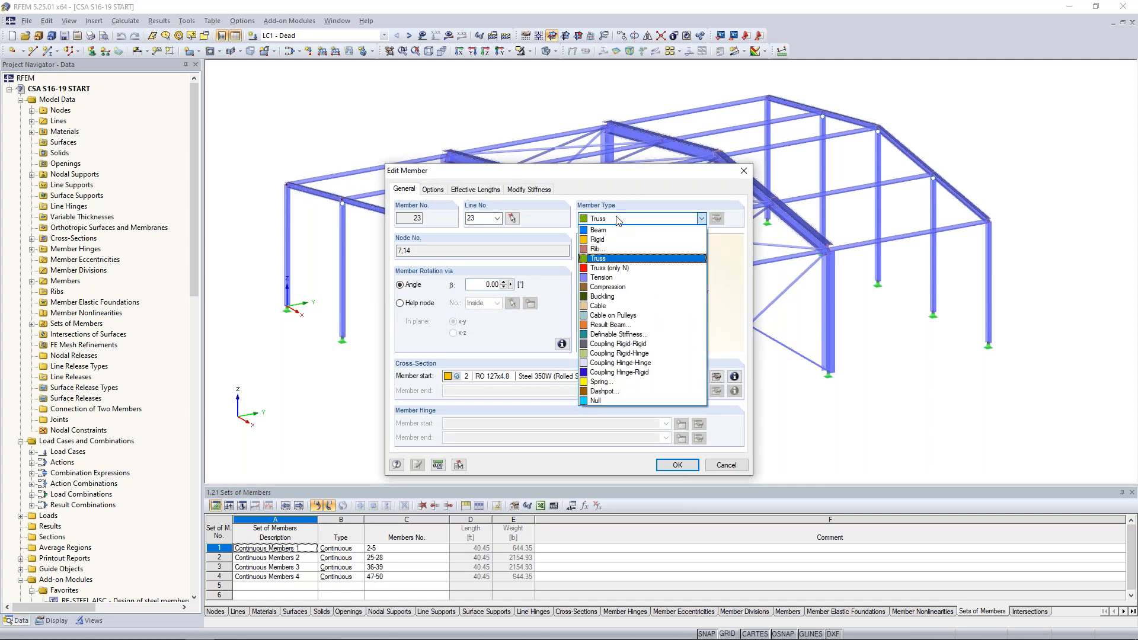
left_click(618, 220)
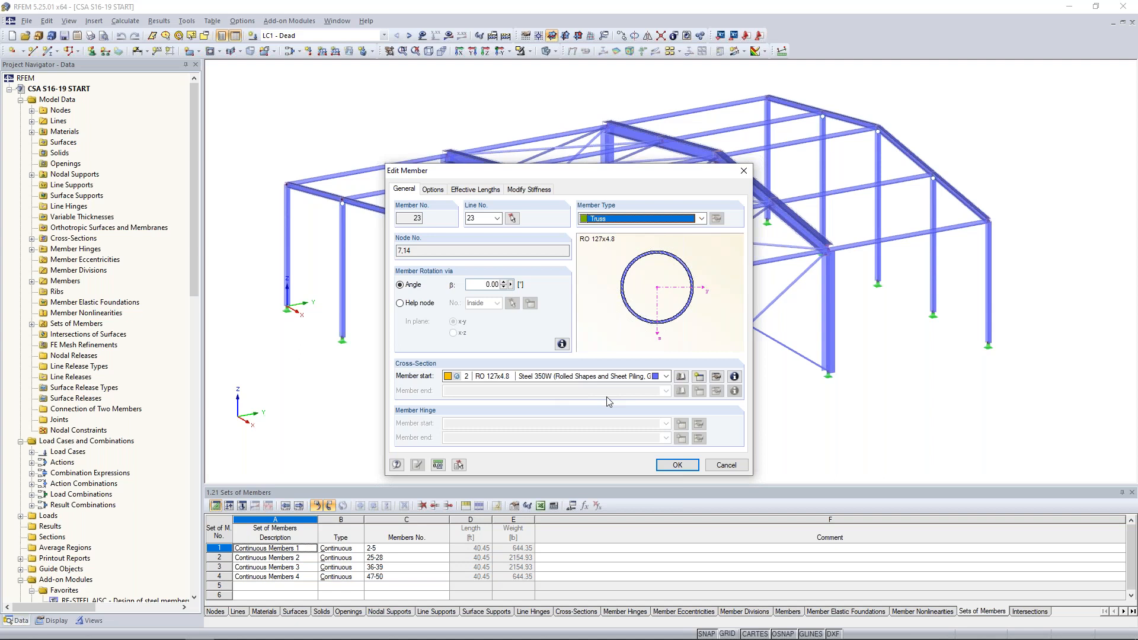
left_click(725, 466)
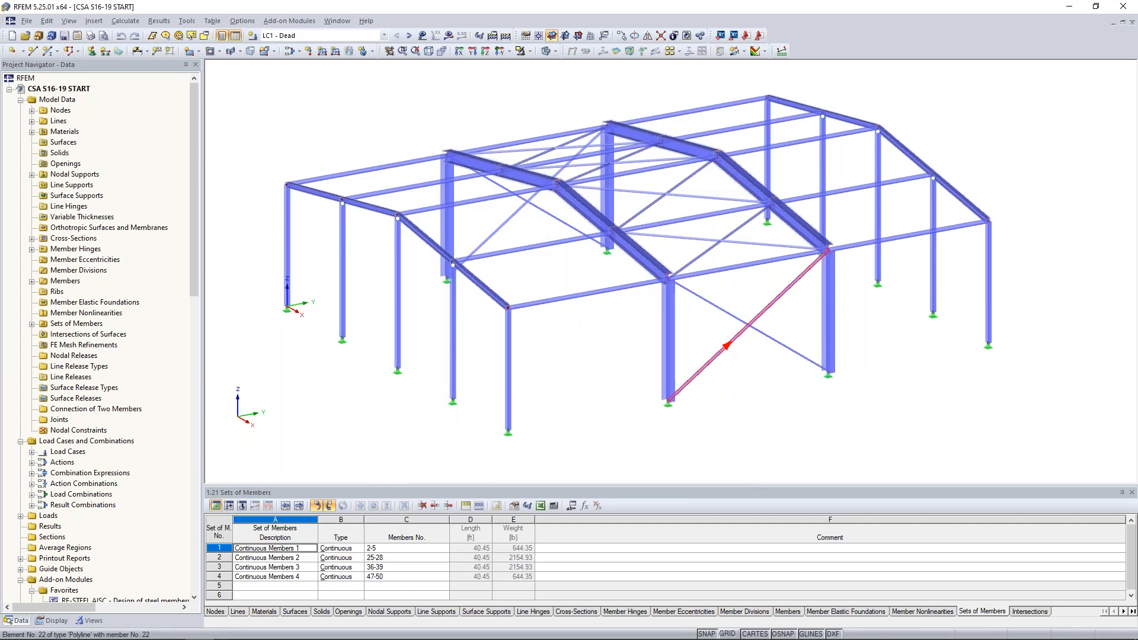
Inspect the member type options and cross-section of the diagonal wall brace between the two main frames
double_click(736, 339)
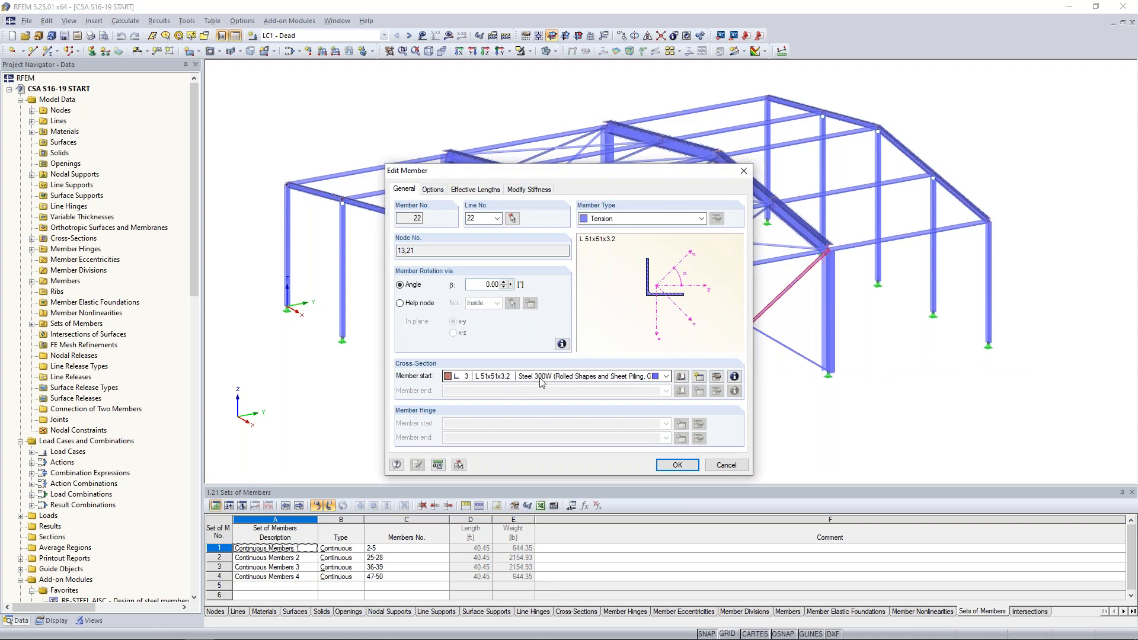
left_click(628, 221)
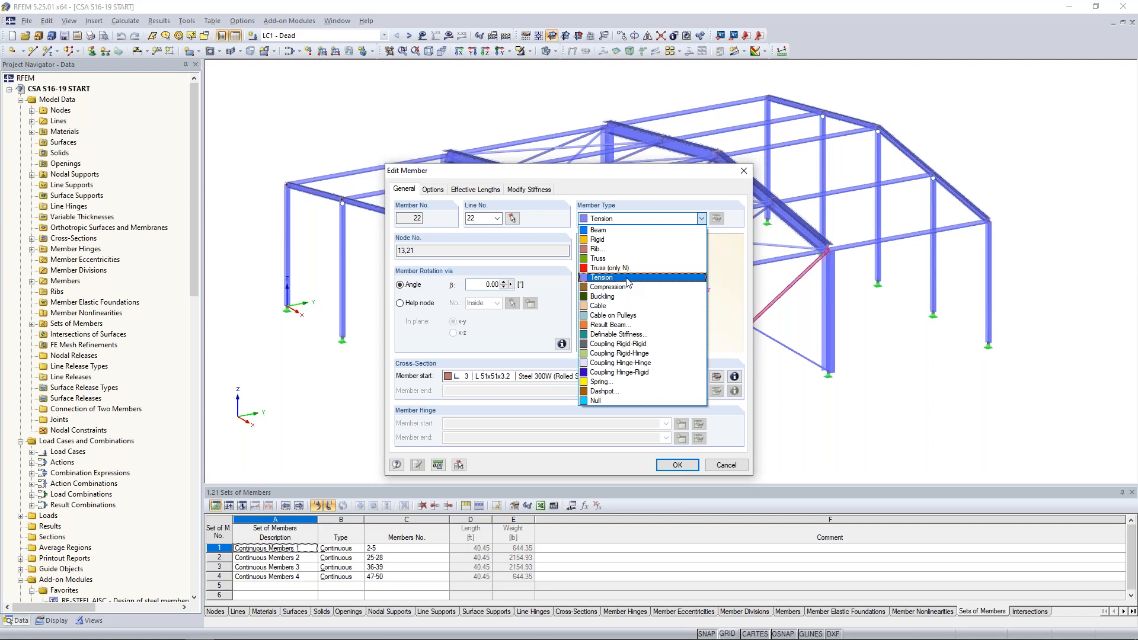
left_click(704, 194)
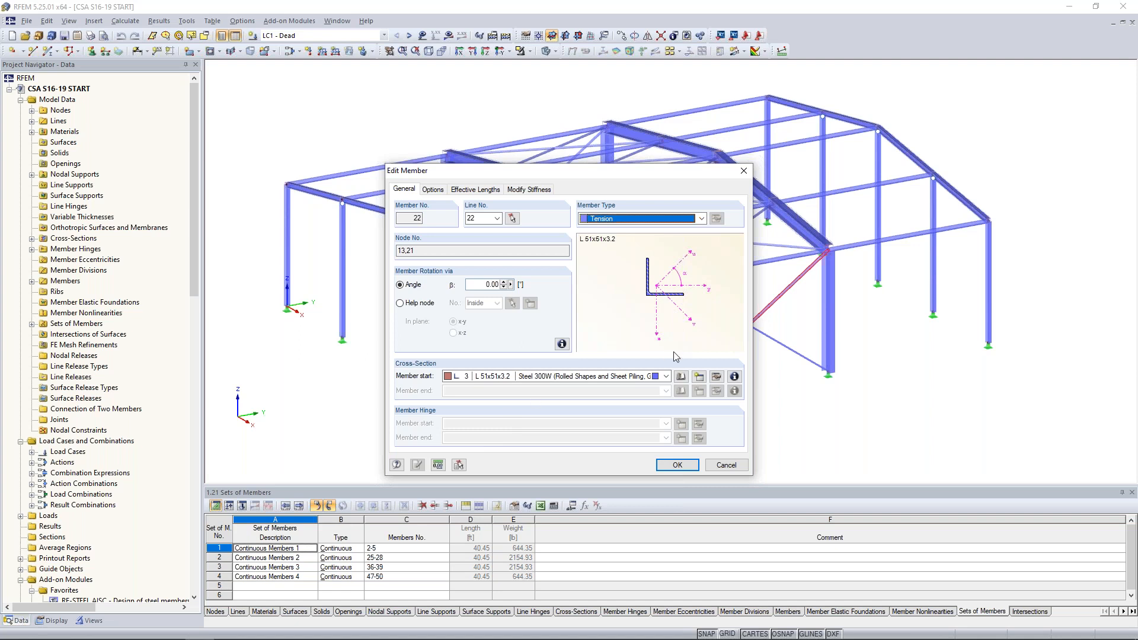
left_click(727, 465)
middle_click_drag(638, 384, 648, 388, "ctrl")
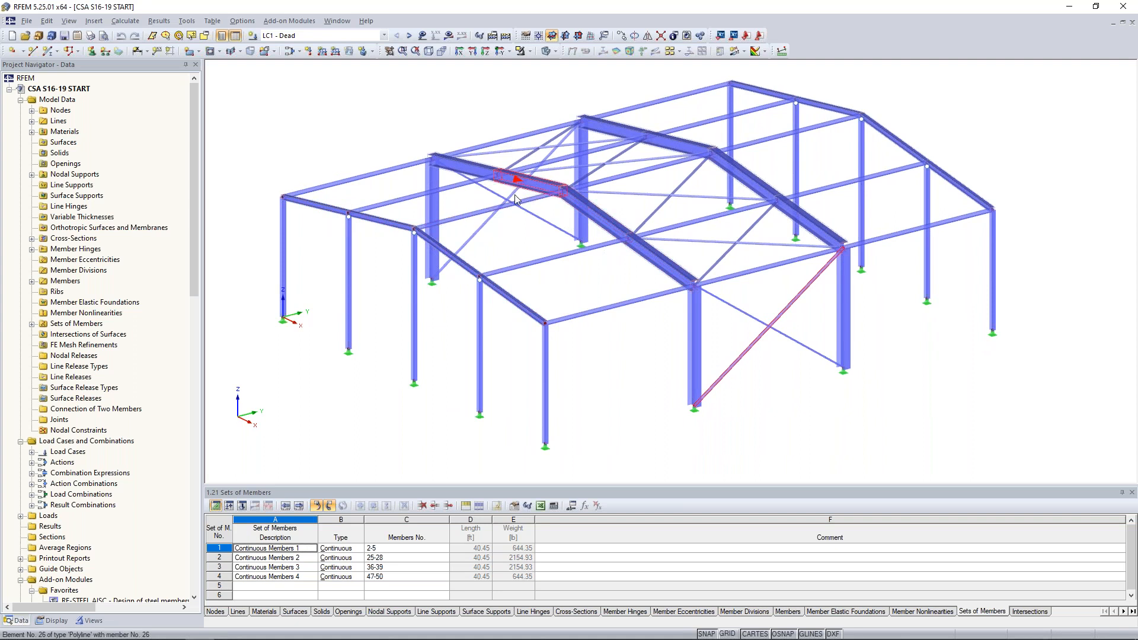
Review the sets of members detectable from the selected brace and main frame rafter members through Create Set of Members
middle_click_drag(577, 274, 602, 271, "ctrl")
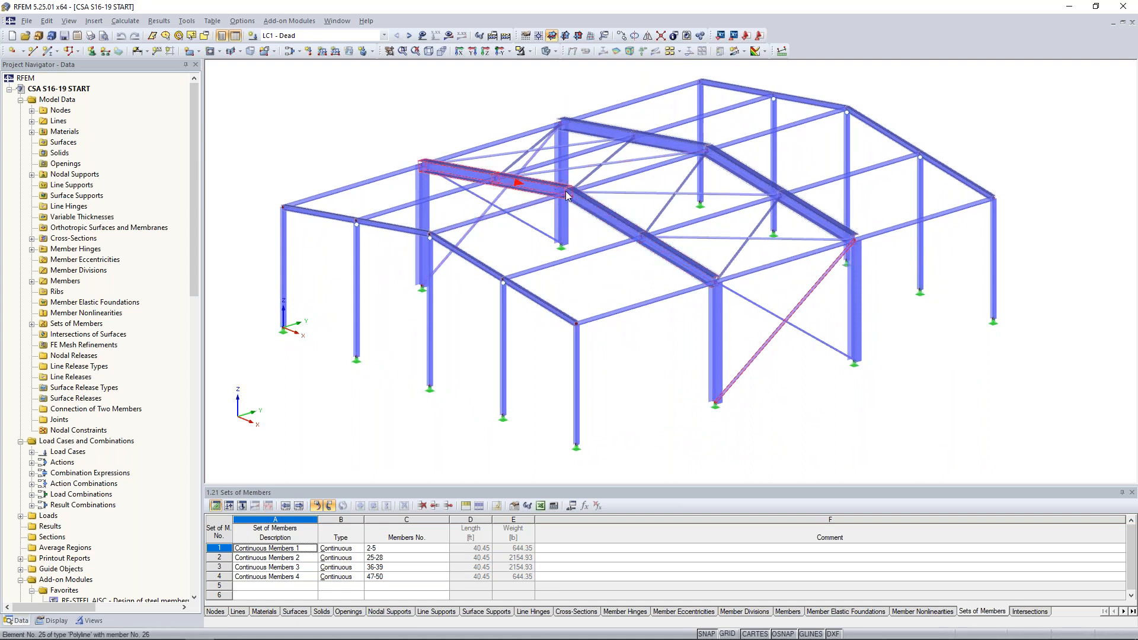
right_click(603, 217)
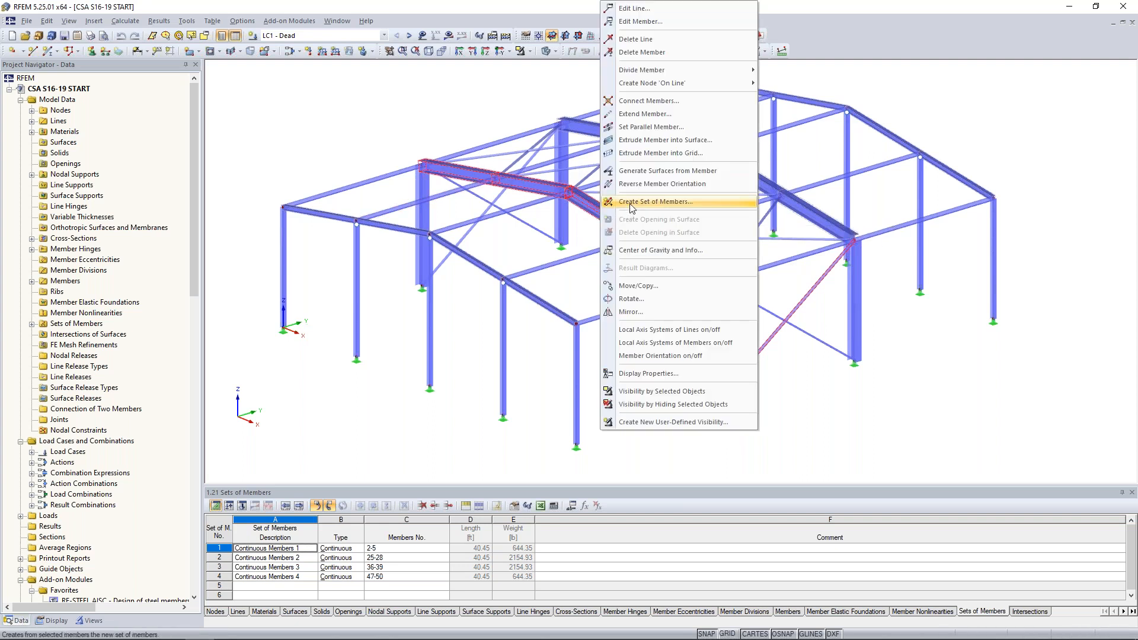
left_click(631, 202)
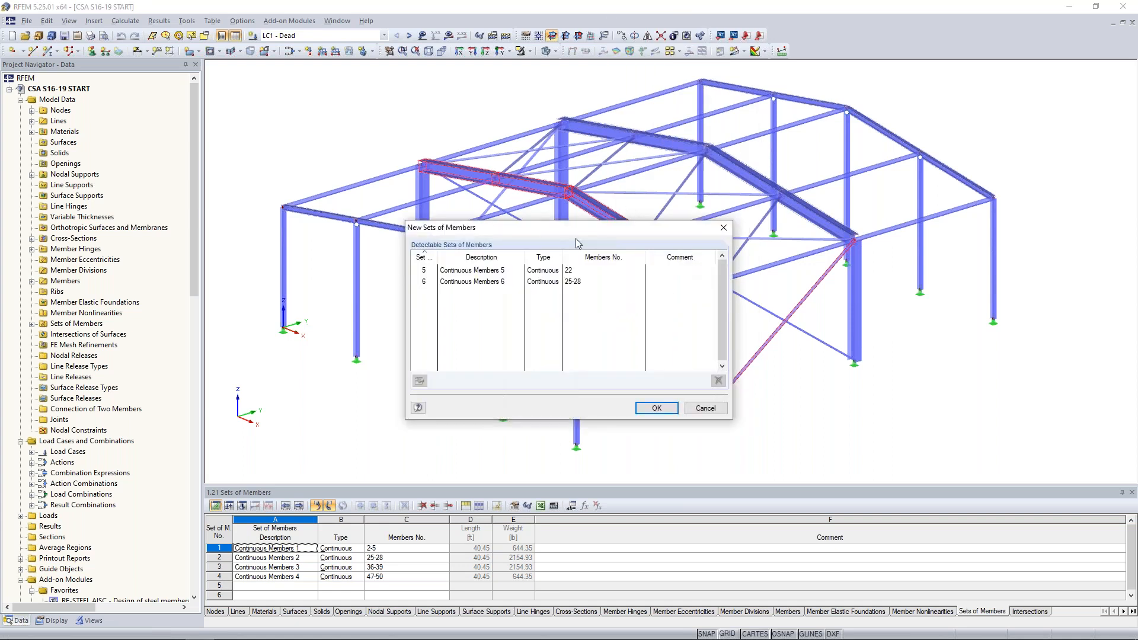
left_click(552, 272)
left_click(656, 408)
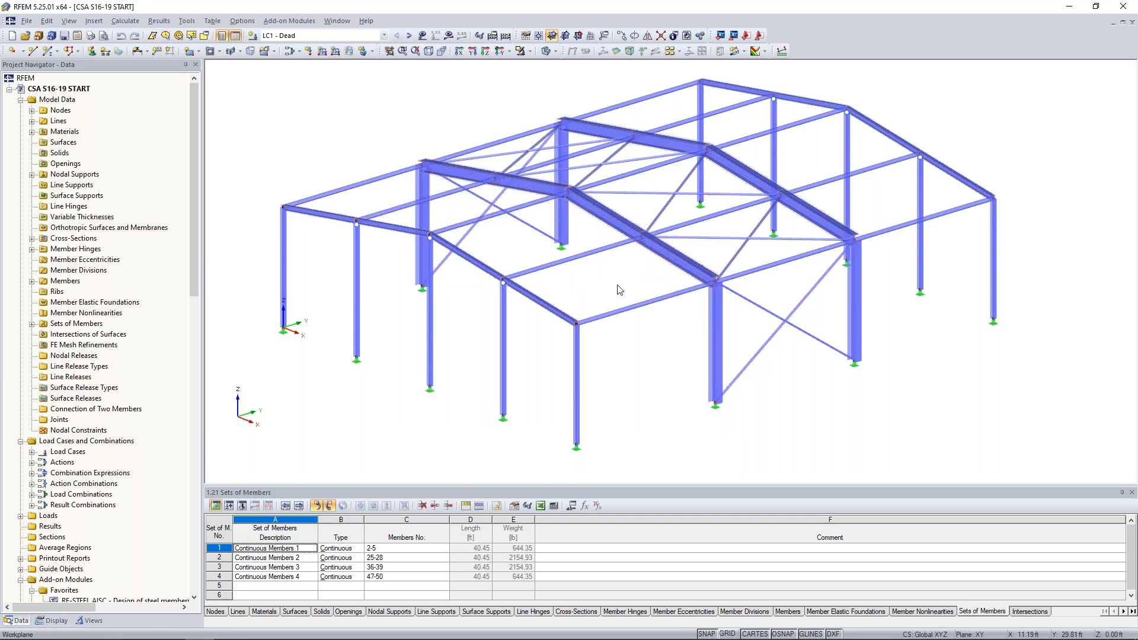
Examine the existing continuous set of members along the near main frame's rafters up close
scroll(578, 230, "up", 3)
scroll(601, 243, "down", 3)
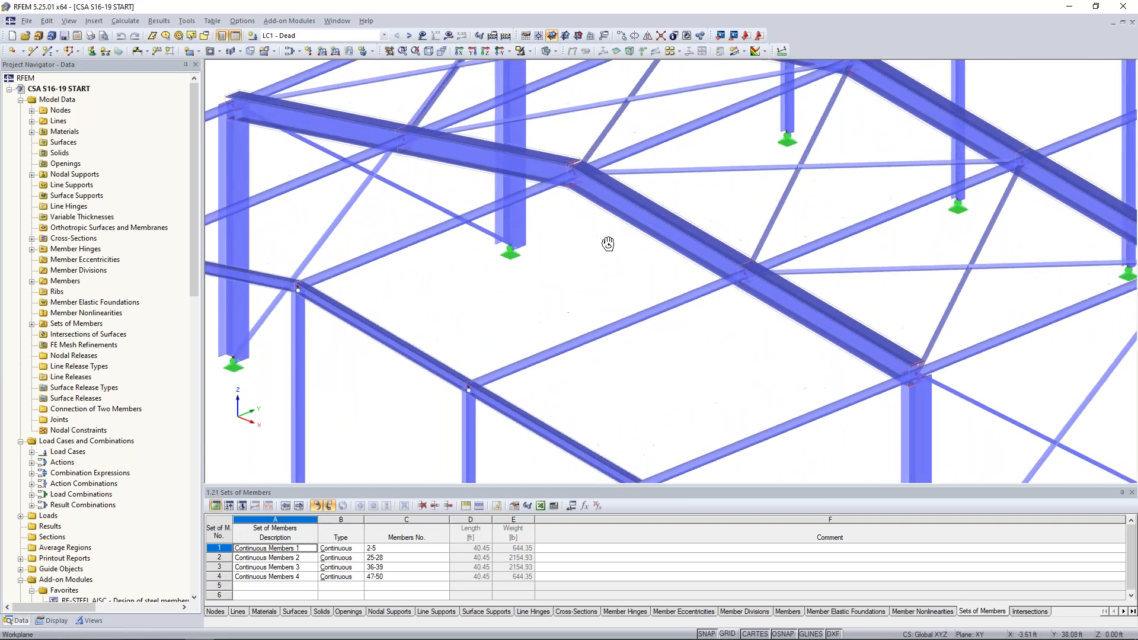
scroll(578, 239, "up", 4)
scroll(578, 237, "up", 1)
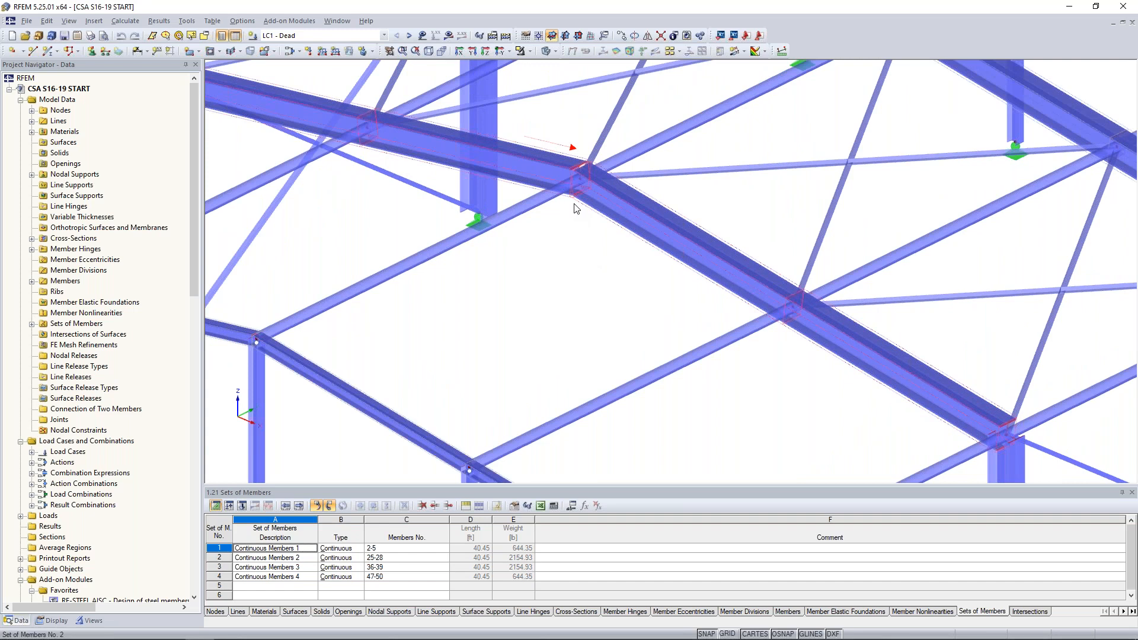
scroll(575, 207, "down", 6)
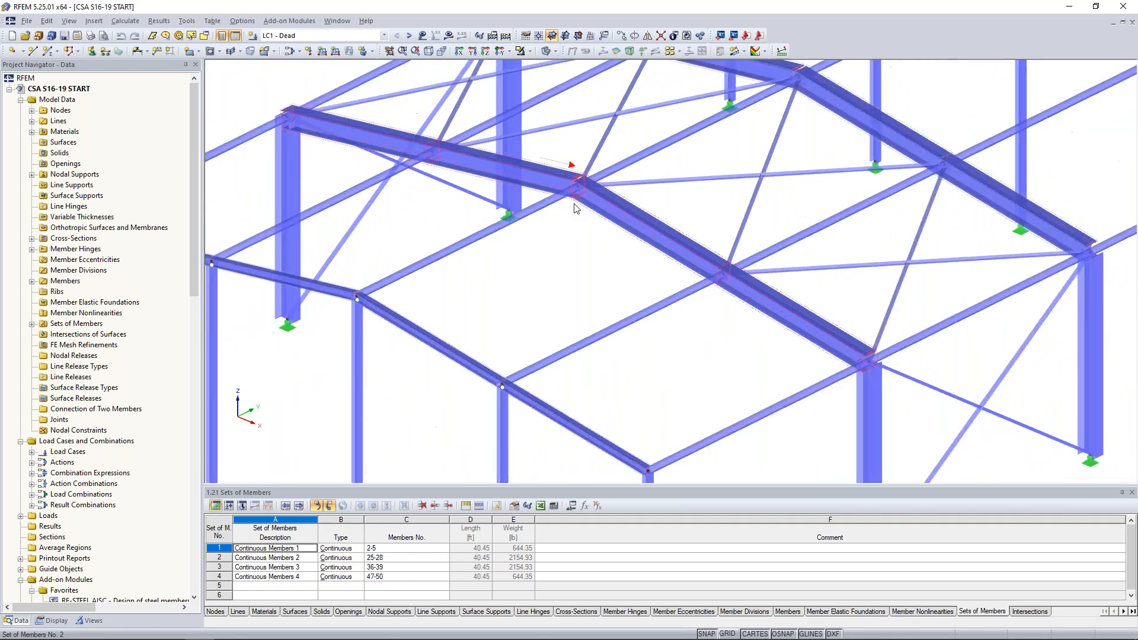
middle_click_drag(884, 402, 823, 351, "ctrl")
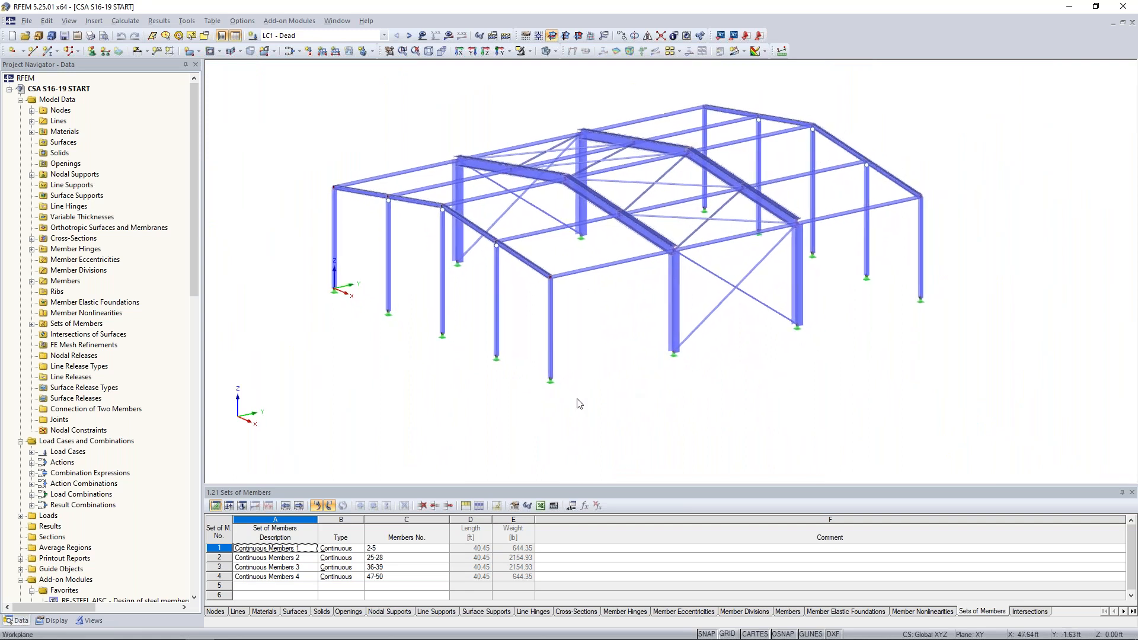
Inspect the support and restraint conditions of the nodal support under the end wall's intermediate column
double_click(497, 359)
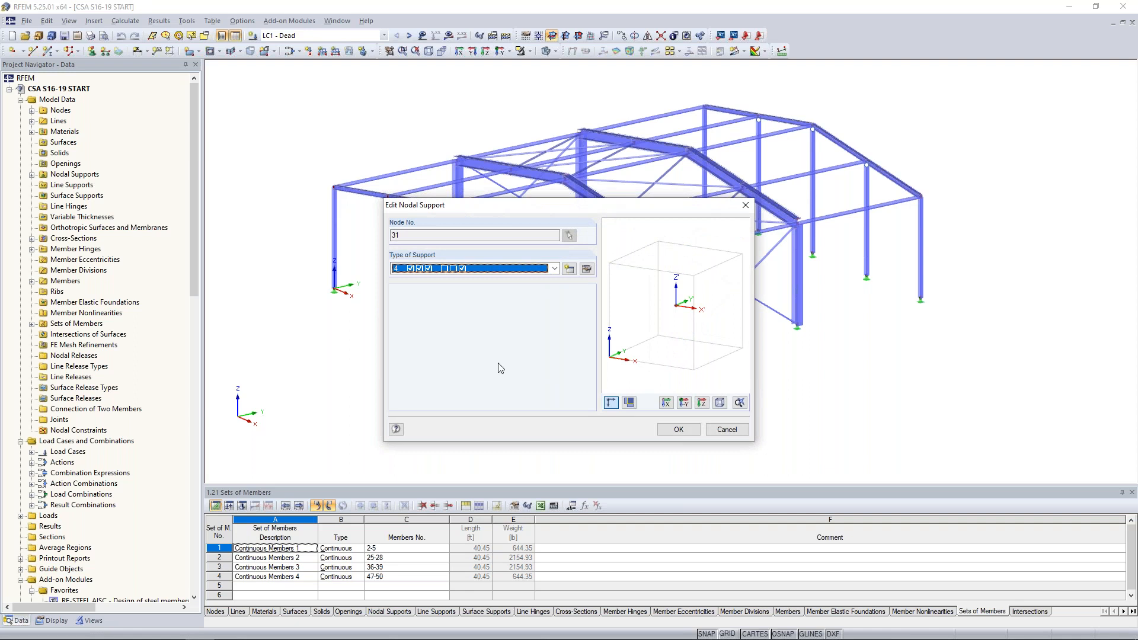
left_click(587, 269)
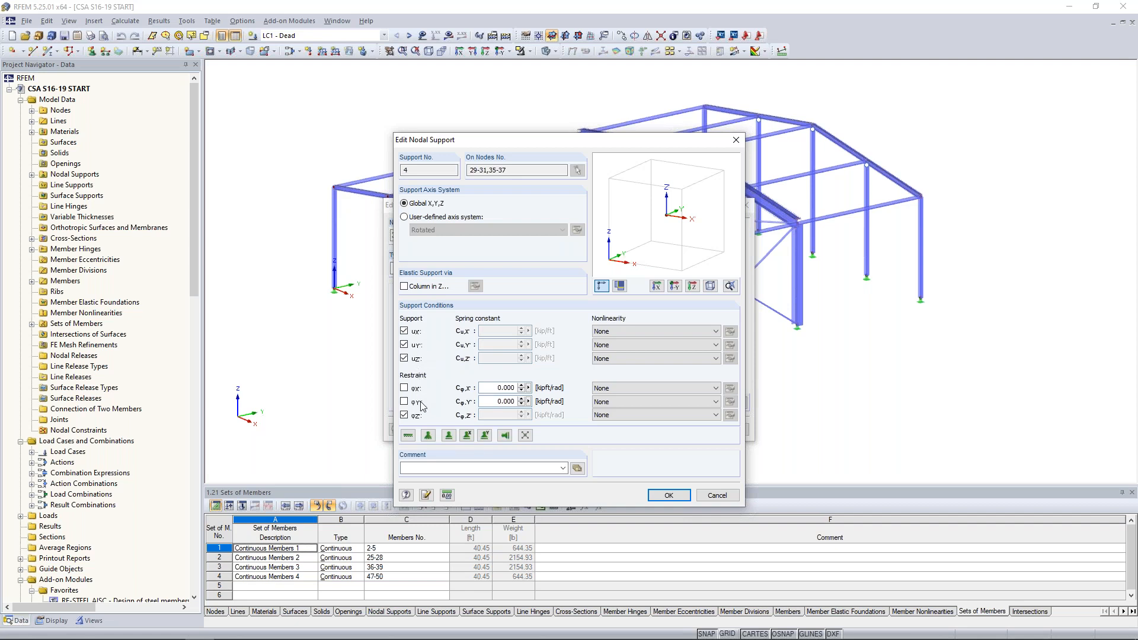
left_click(718, 497)
left_click(728, 432)
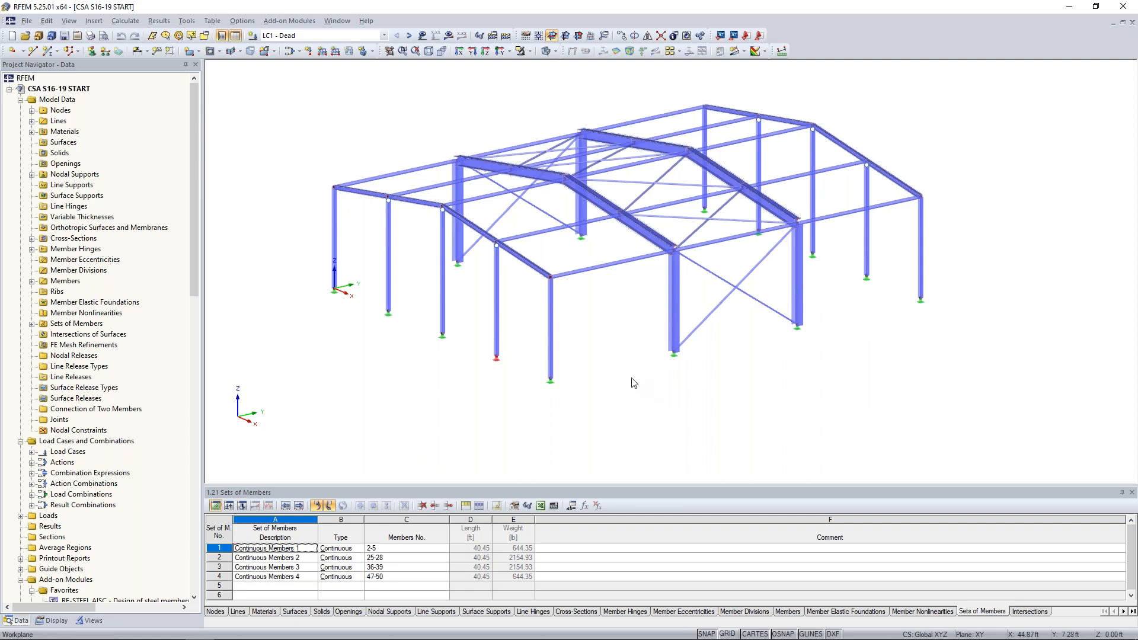
Open the load cases and combinations and review the Dead, Snow, Wind X and Wind Y load cases
middle_click_drag(622, 369, 595, 383, "ctrl")
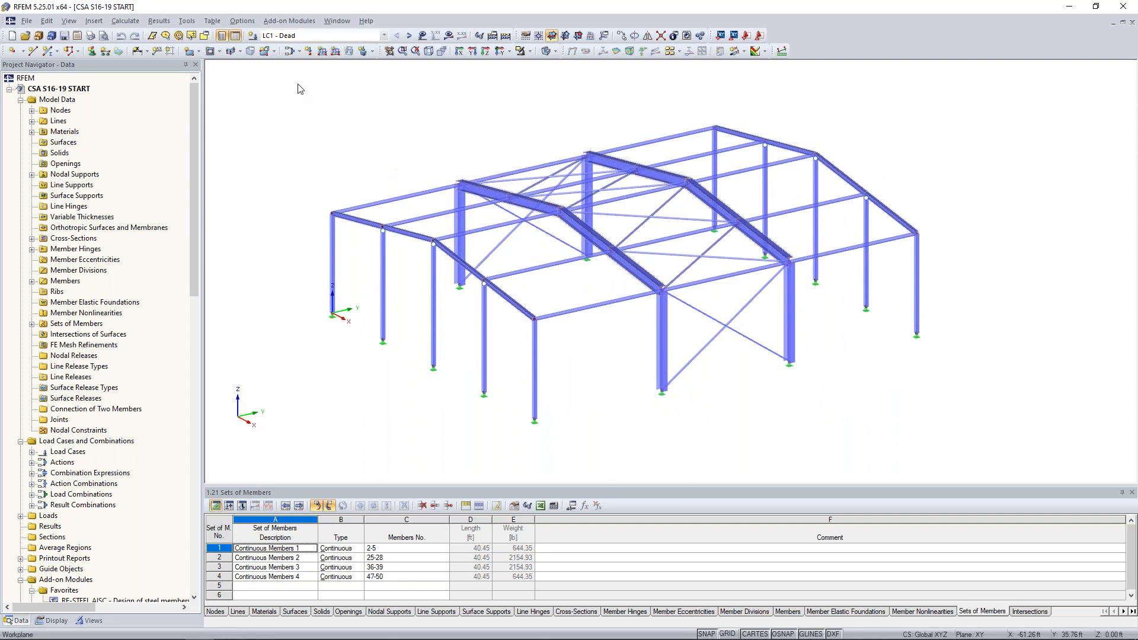
left_click(290, 51)
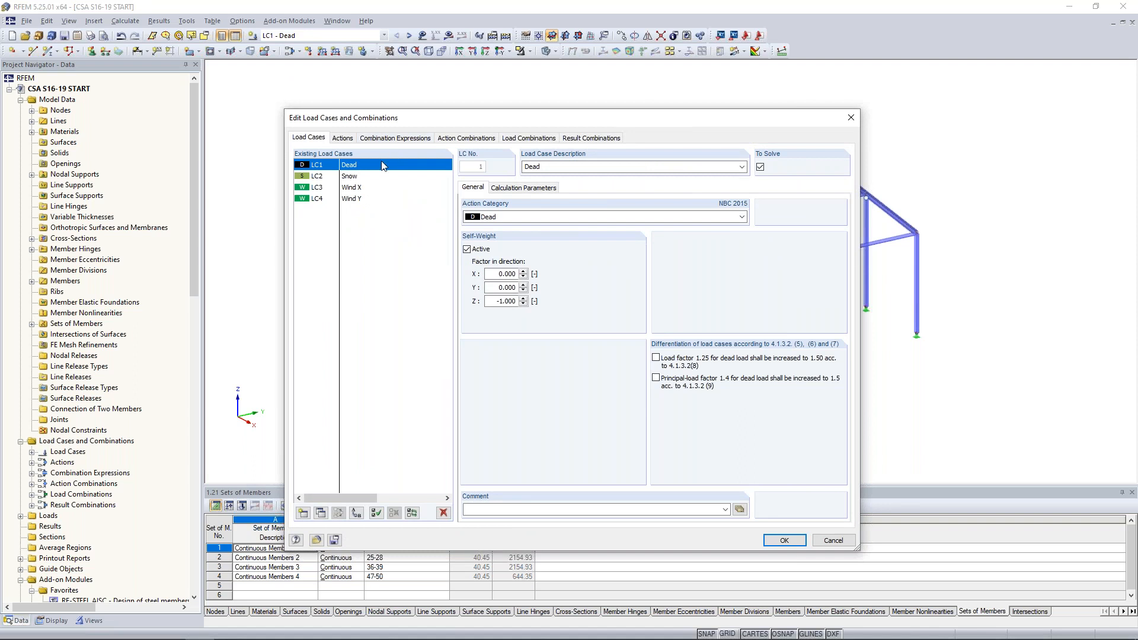
left_click(356, 178)
left_click(356, 188)
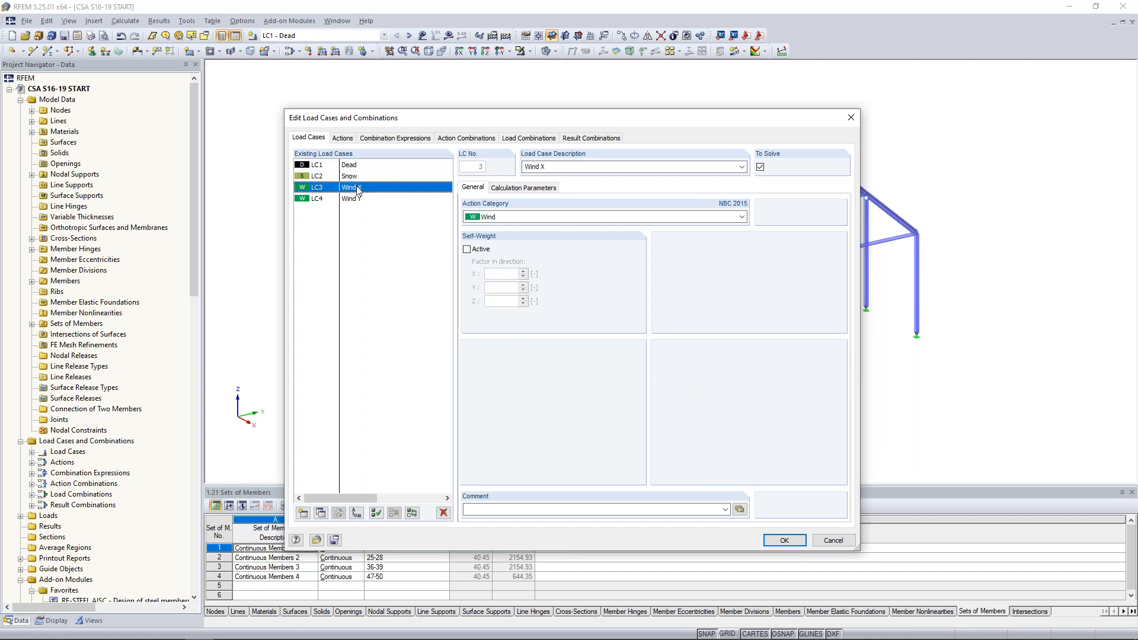
left_click(356, 199)
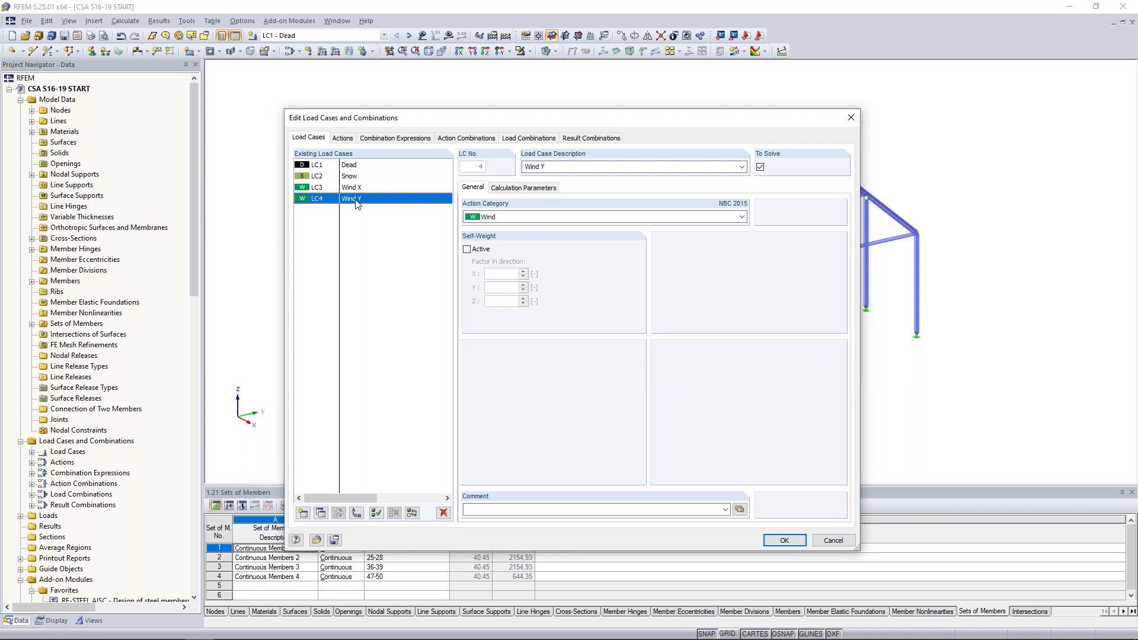
Review the action categories available for the Wind Y load case and close the load cases without changes
left_click(495, 218)
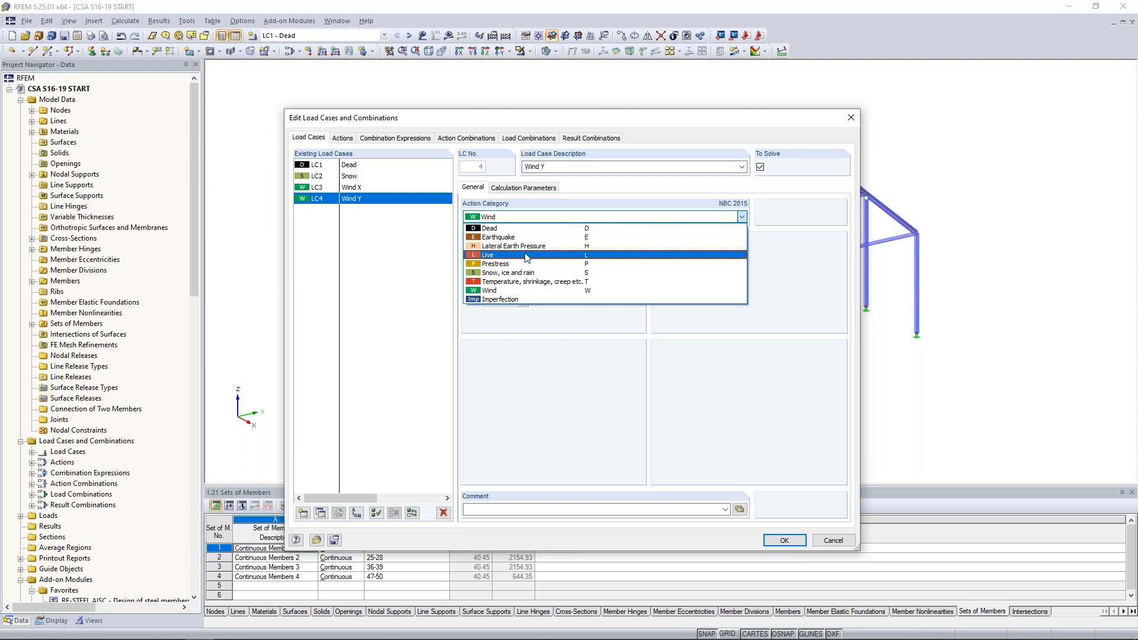
left_click(411, 281)
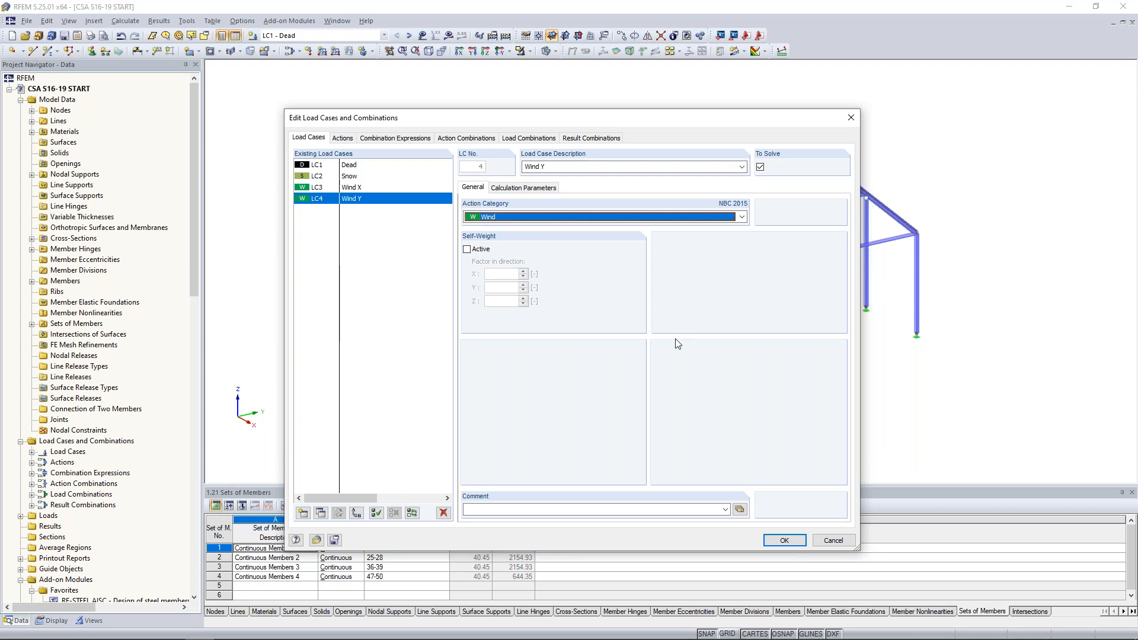
left_click(830, 540)
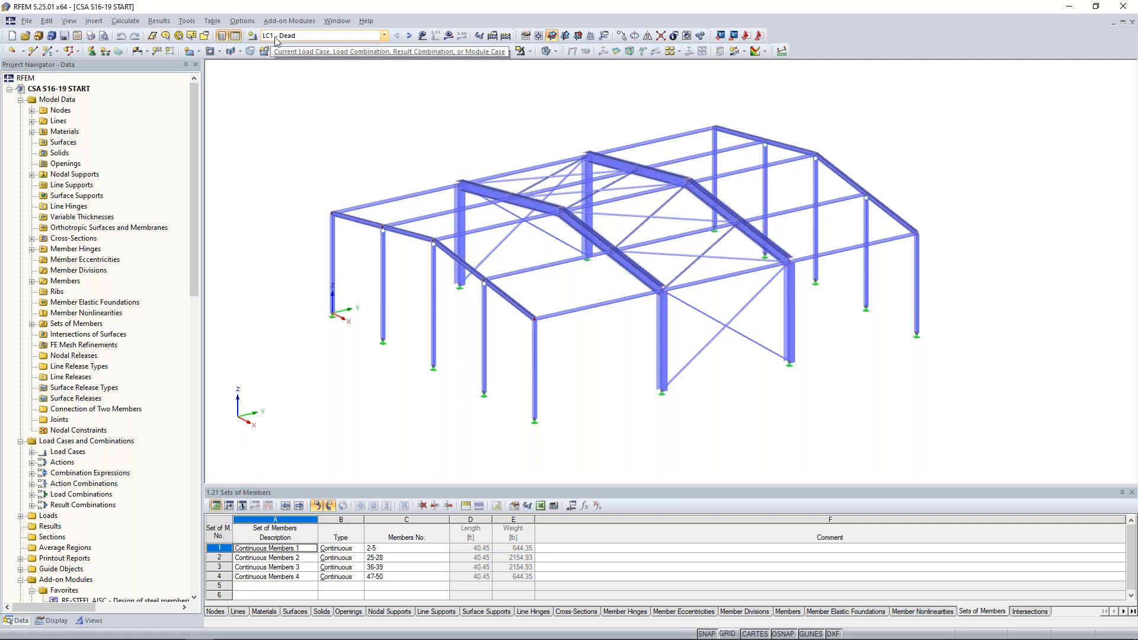
Display the Dead load case's loads on the model and show its generated member loads as the original roof area load
left_click(422, 36)
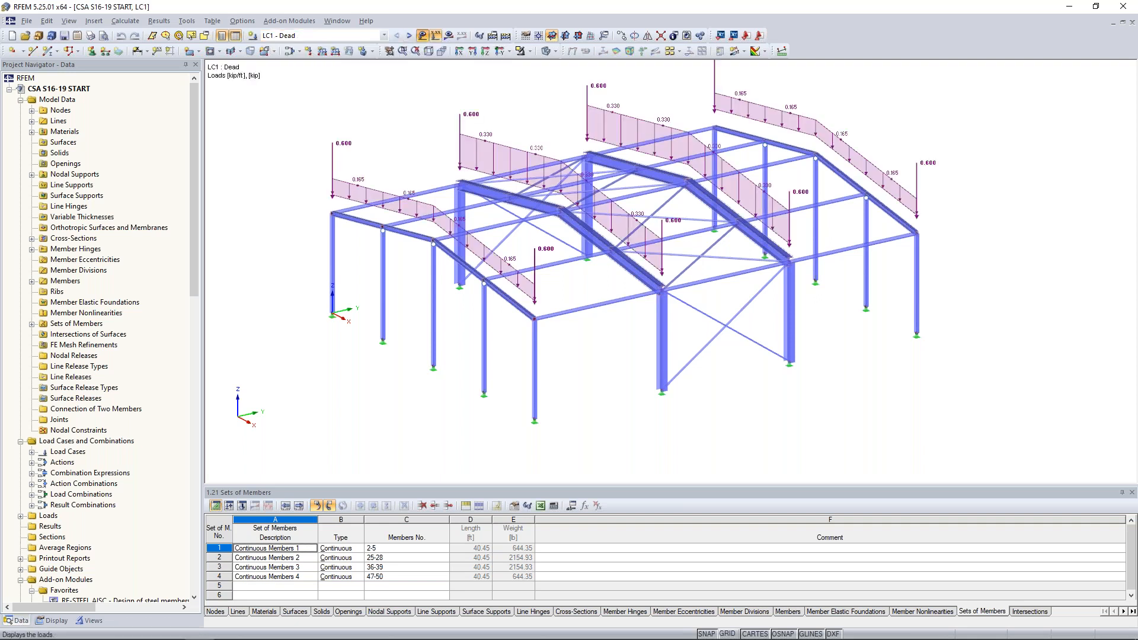
right_click(354, 182)
left_click(380, 222)
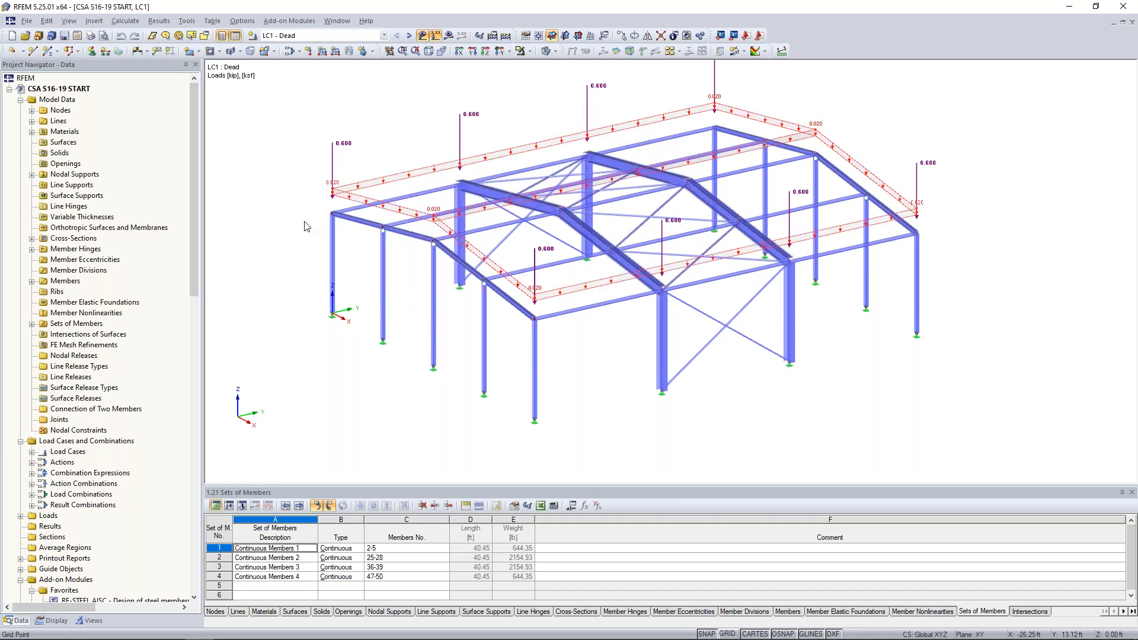
middle_click_drag(307, 227, 437, 277, "ctrl")
left_click(365, 254)
middle_click_drag(364, 254, 307, 249)
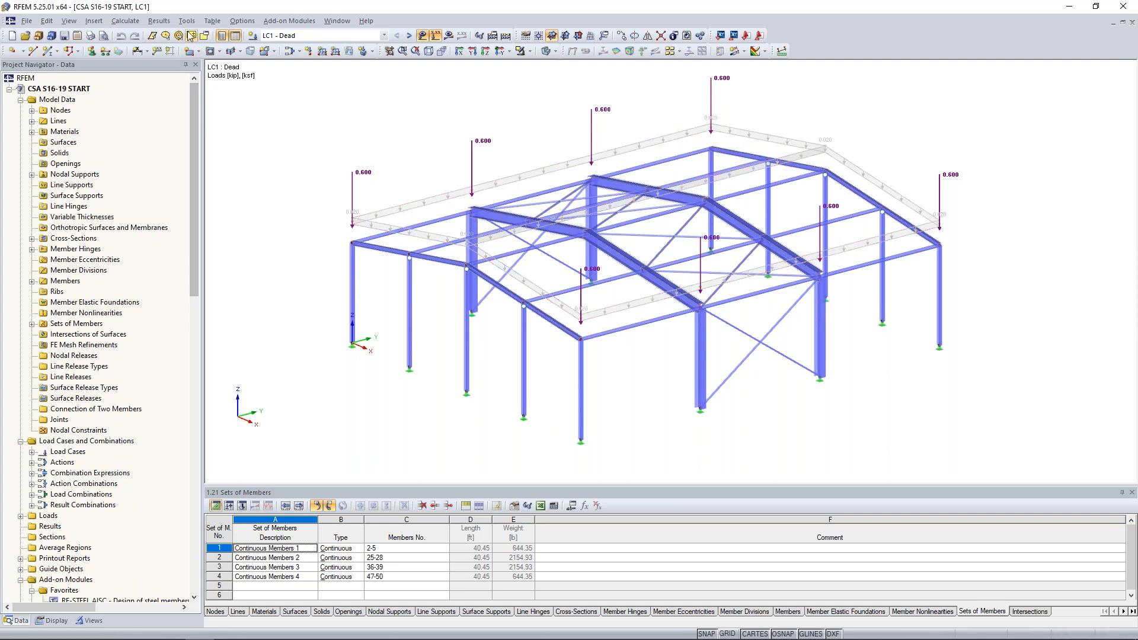
Review the available Generate Loads options, including area loads on members via plane, without starting one
left_click(187, 21)
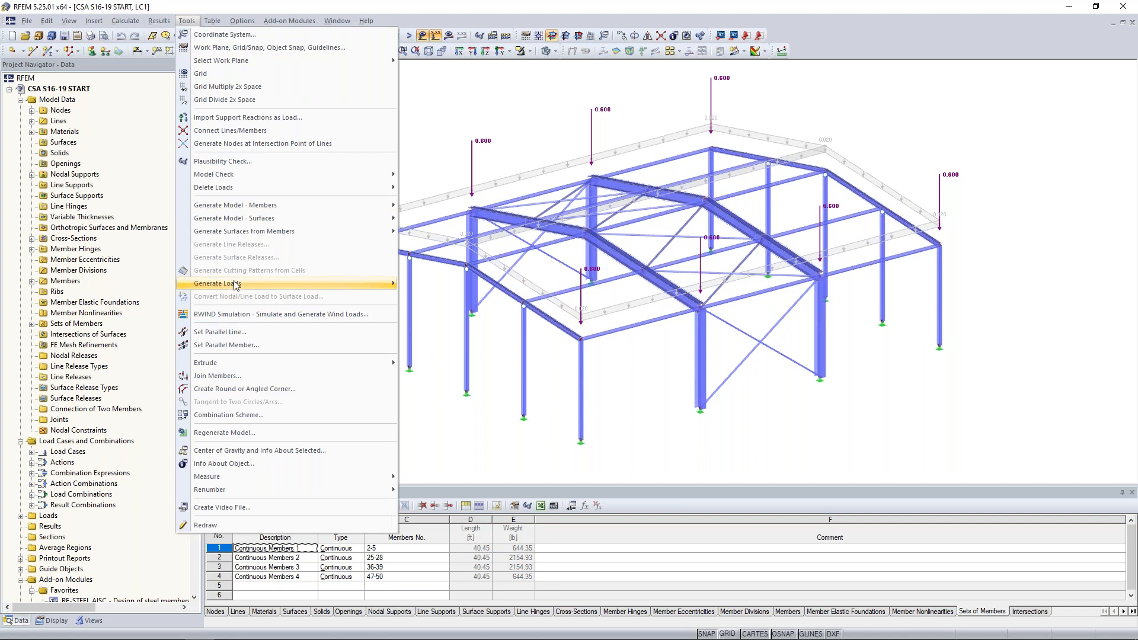
mouse_move(236, 284)
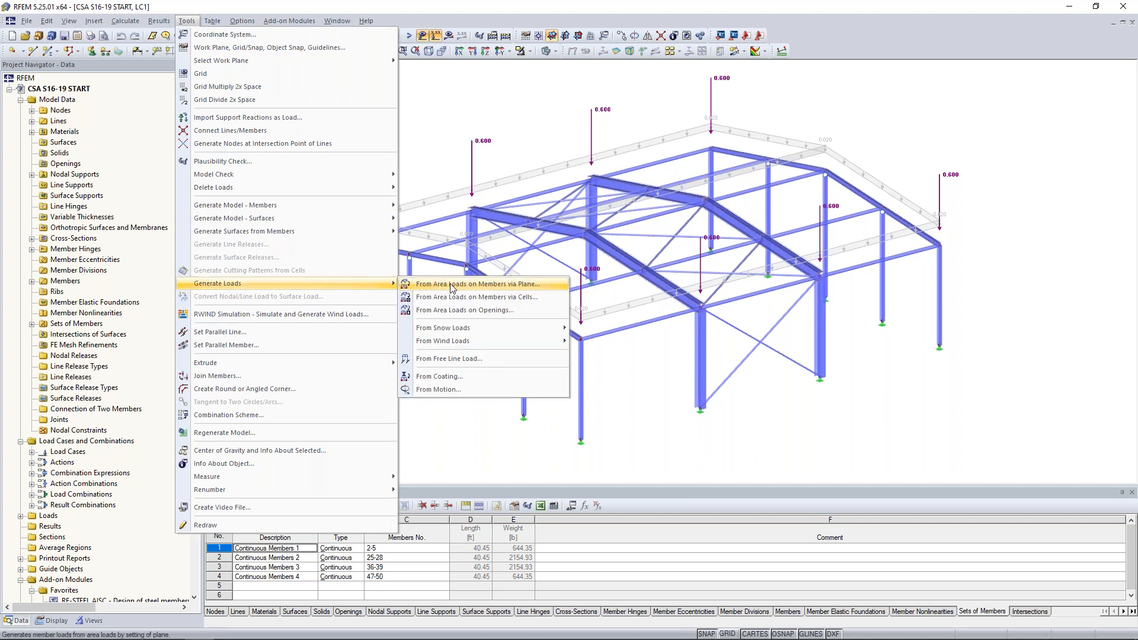
left_click(452, 158)
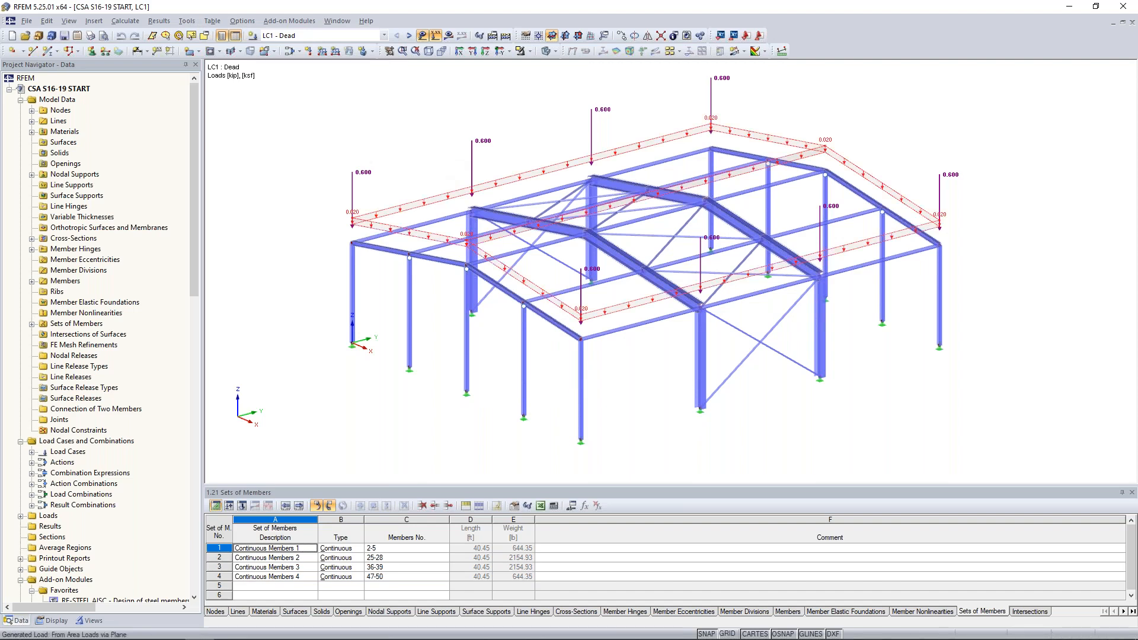
Inspect the Dead roof area load's direction, magnitude, boundary nodes and loaded members, and close its settings without changes
double_click(434, 200)
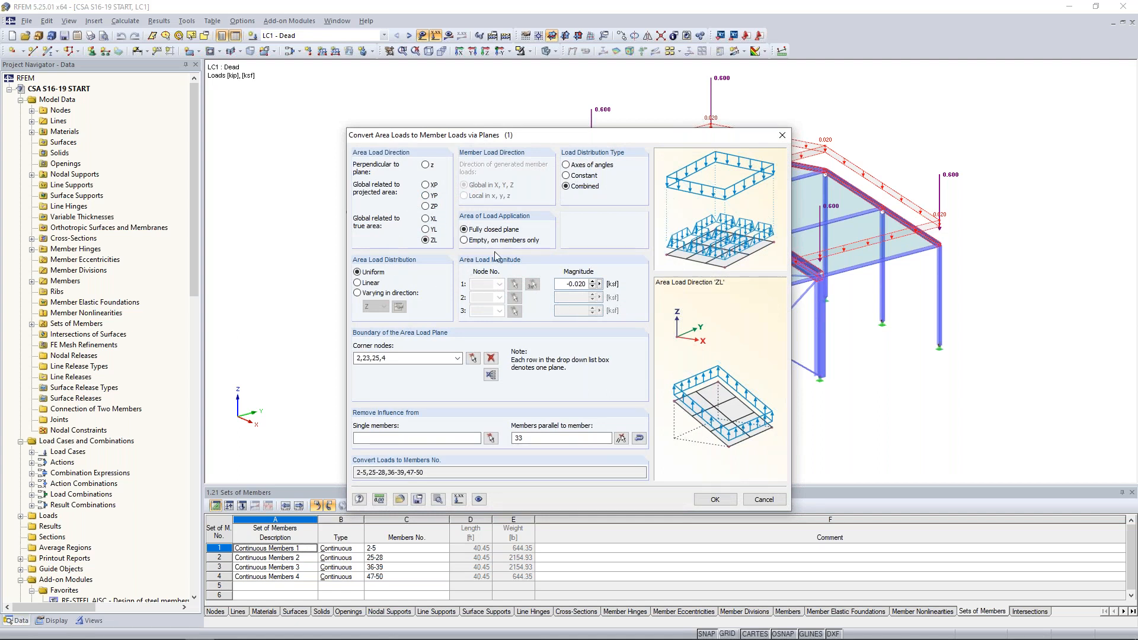
left_click(474, 359)
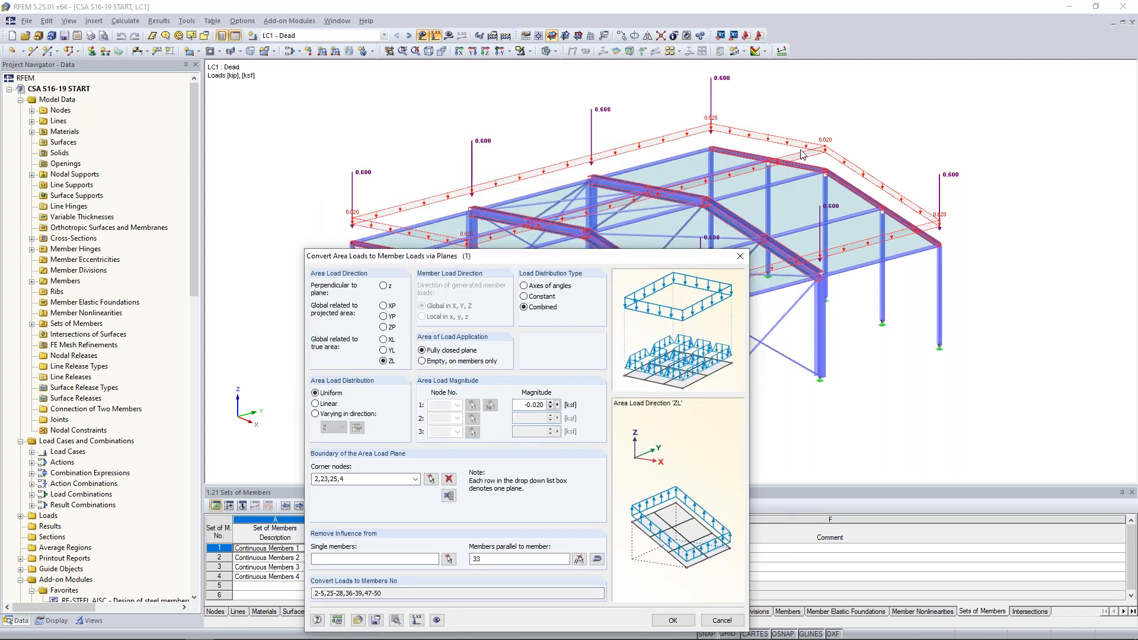
left_click_drag(648, 264, 670, 365)
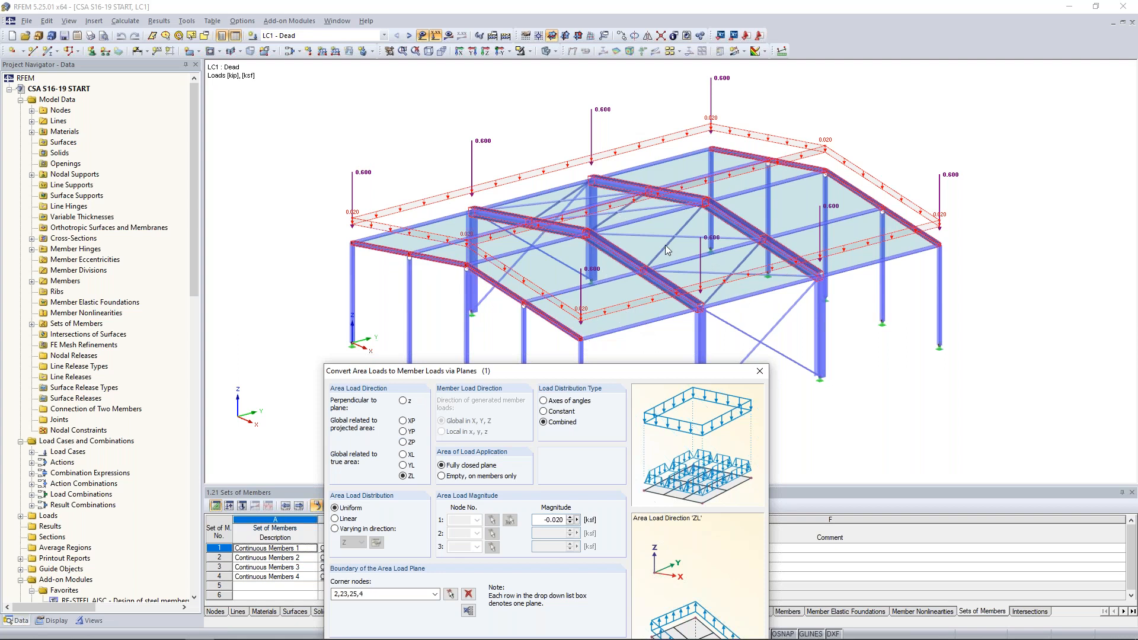
left_click_drag(651, 369, 656, 99)
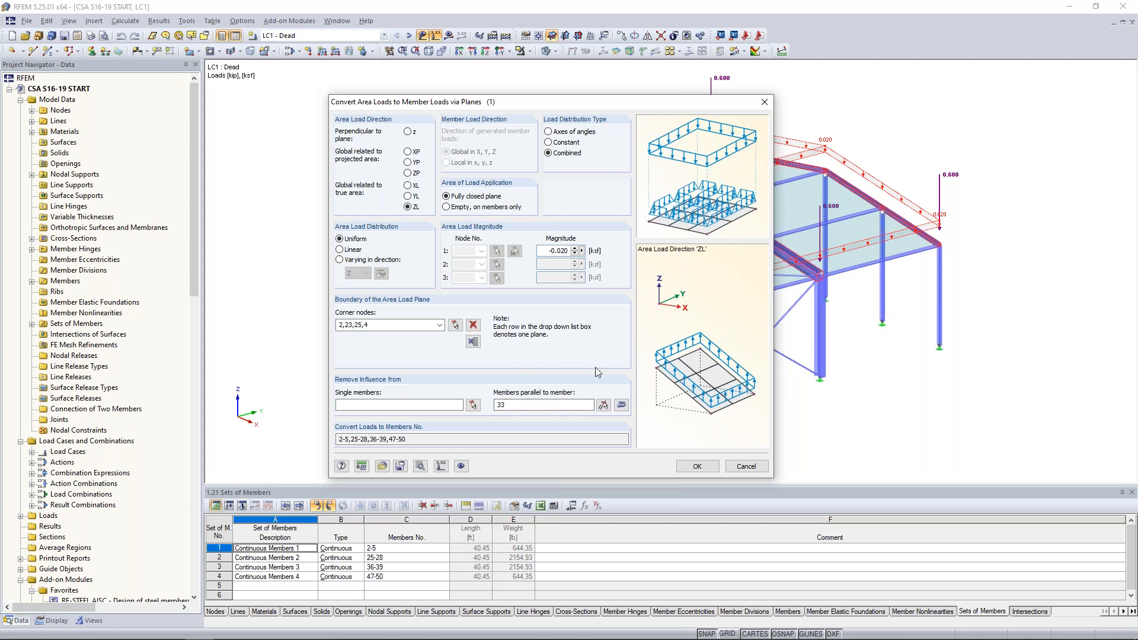
left_click(747, 466)
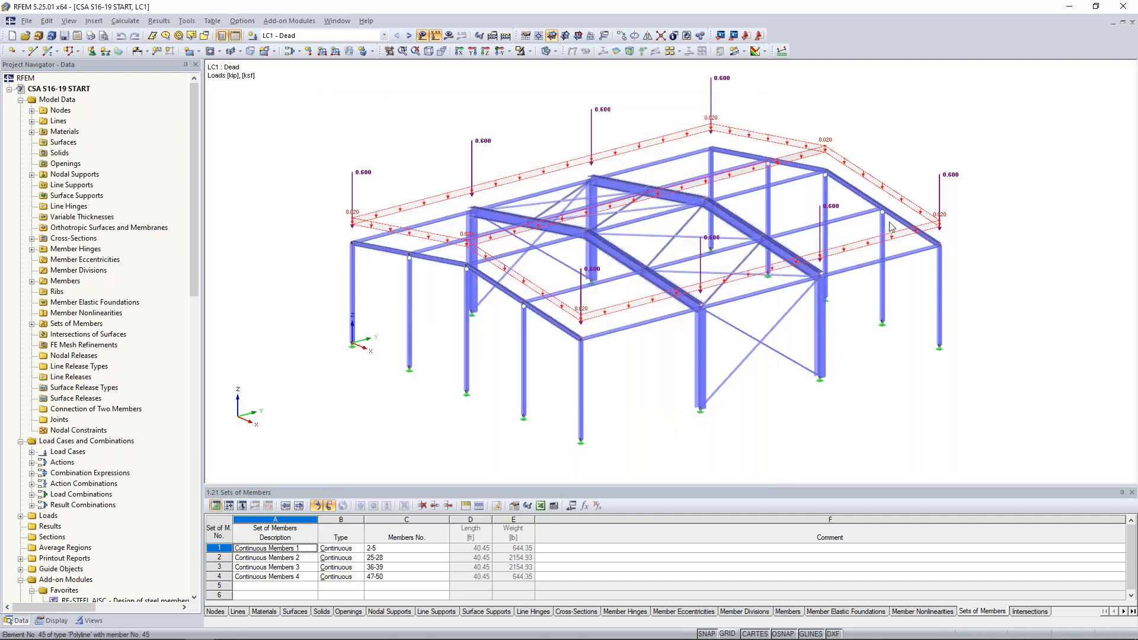
Show the Dead roof load separately as its converted line loads on the frame rafters
right_click(886, 188)
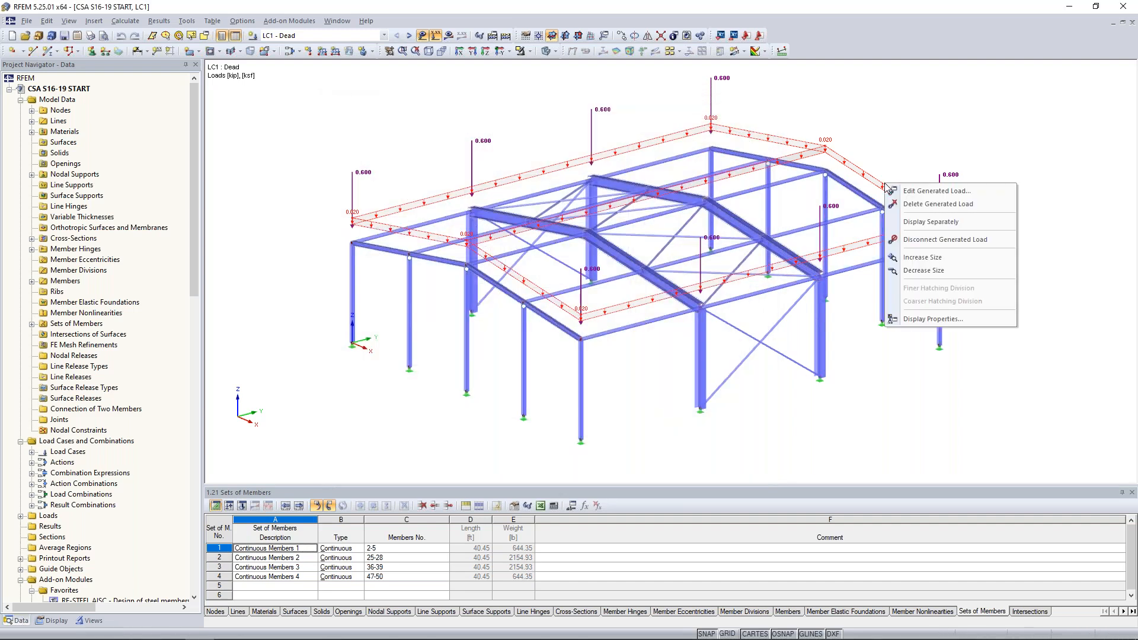
left_click(916, 221)
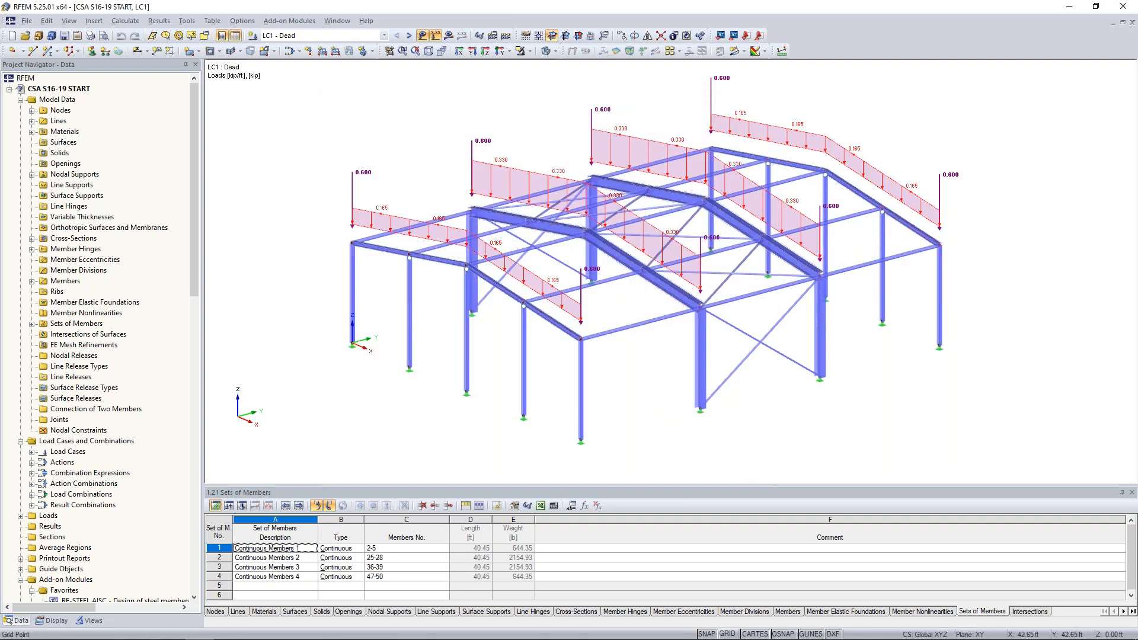
middle_click_drag(640, 382, 563, 379, "ctrl")
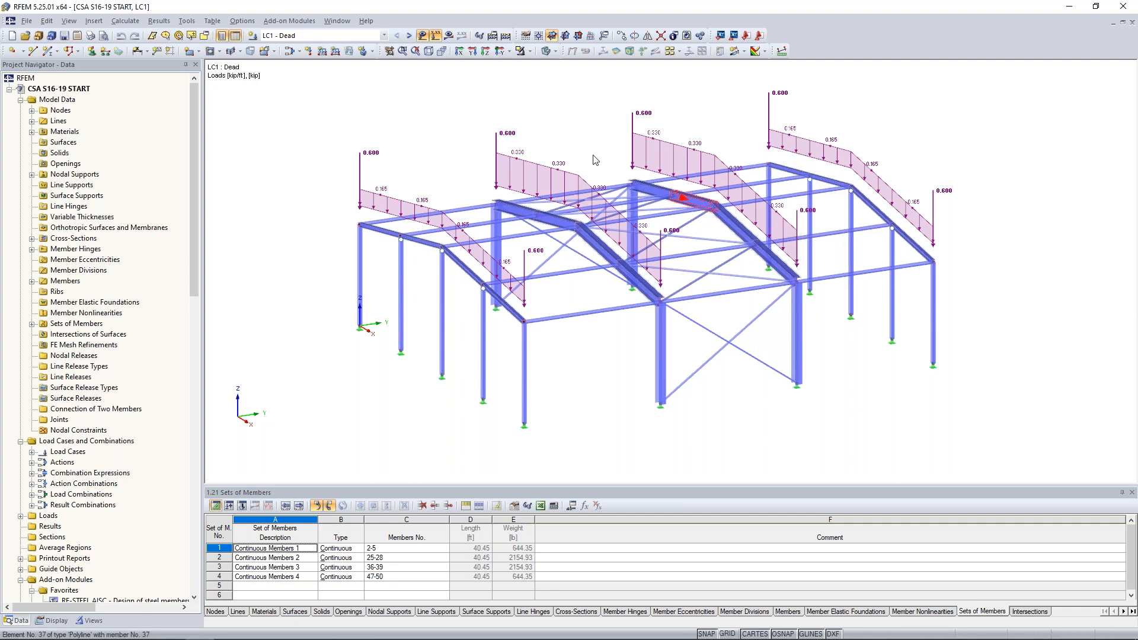
Switch to the Snow load case and show its generated member loads as a single roof area load
left_click(409, 35)
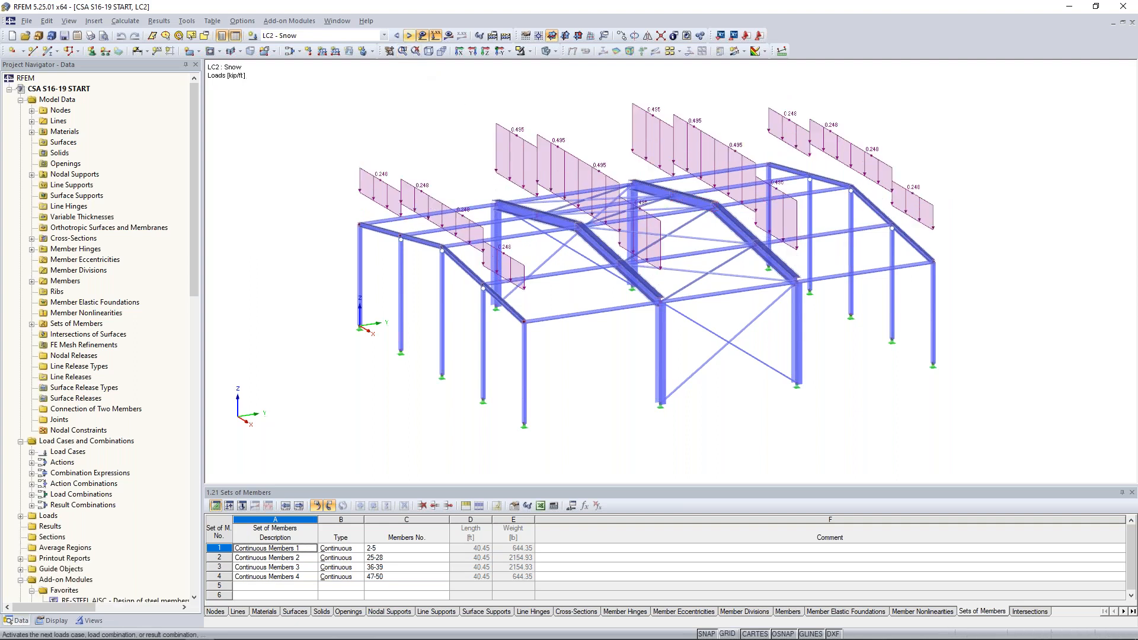
right_click(576, 151)
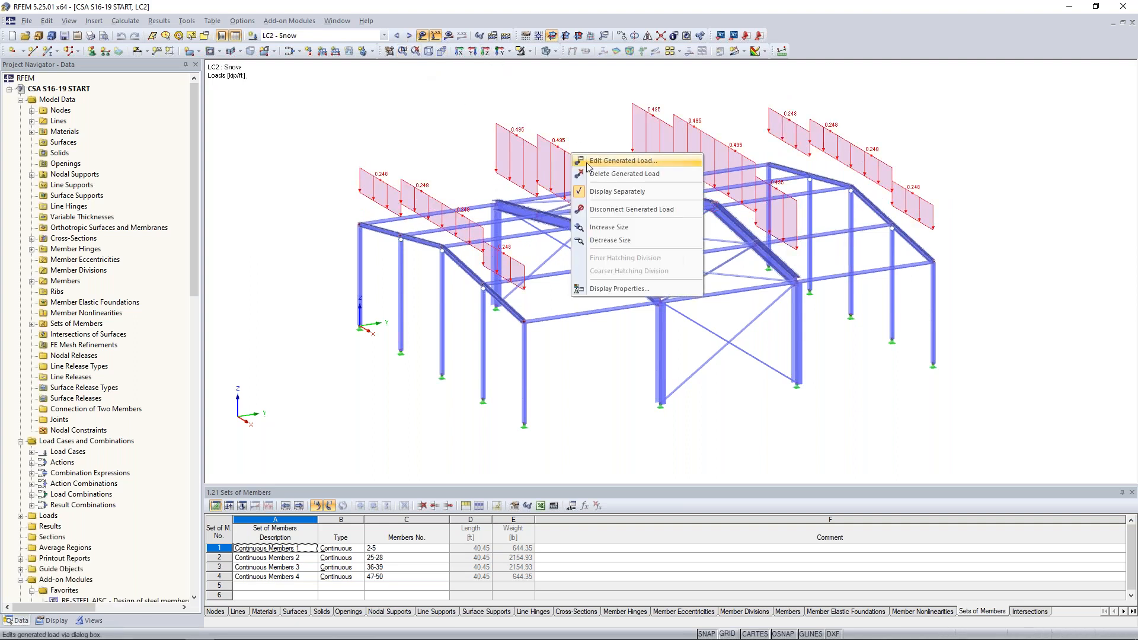
left_click(610, 198)
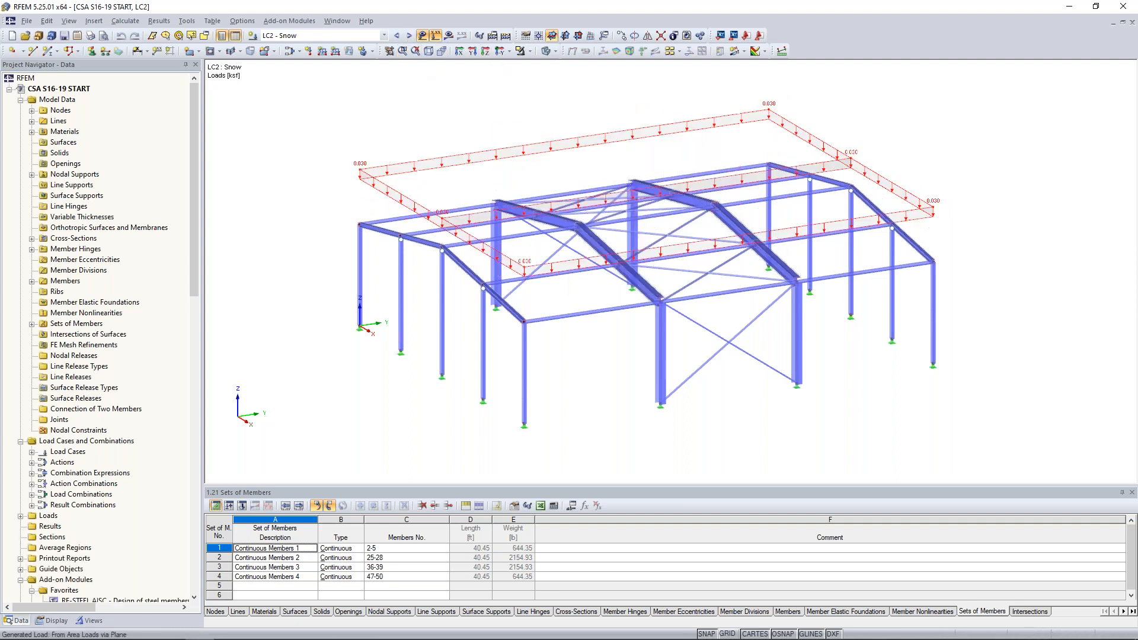
Inspect the Snow area load's projected direction, magnitude and roof plane definition, and close its settings without changes
double_click(471, 157)
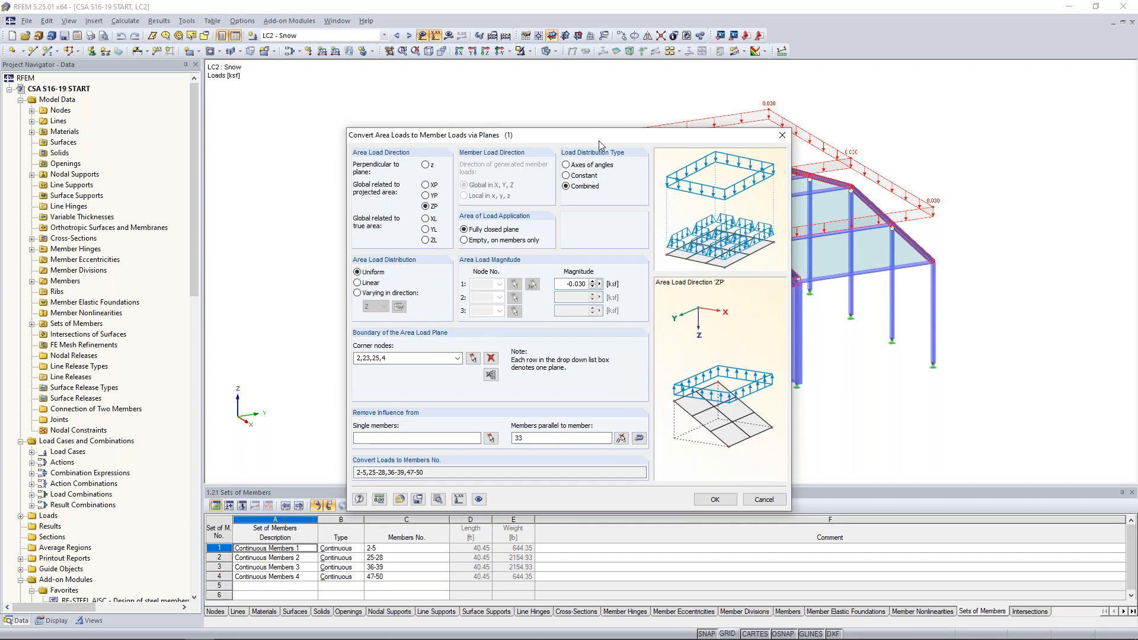
left_click_drag(603, 135, 540, 243)
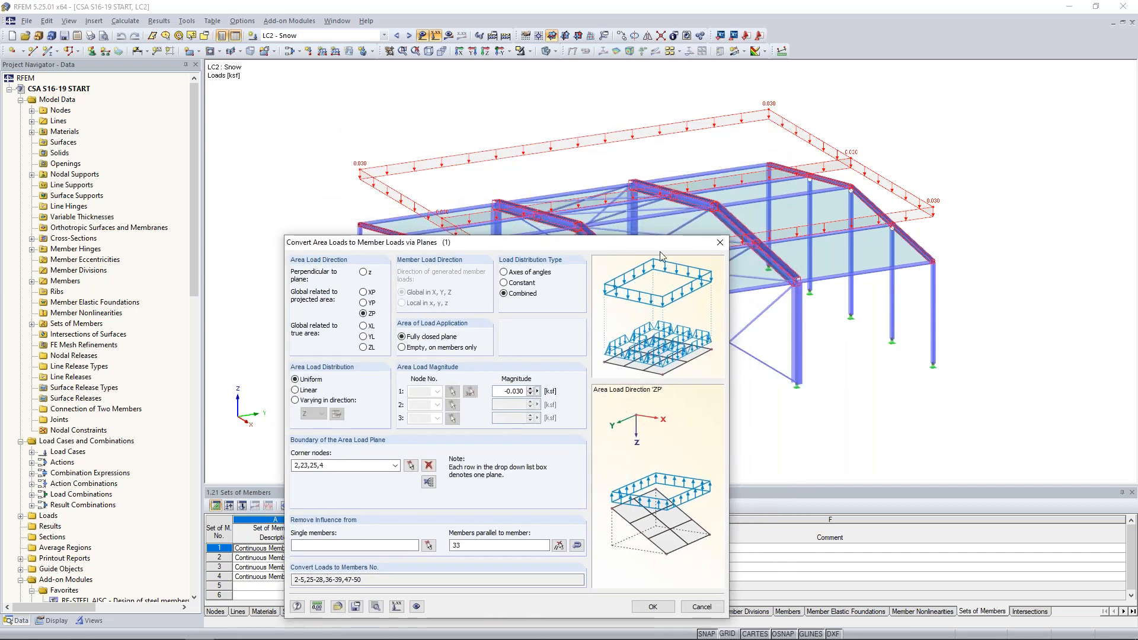
left_click_drag(630, 238, 655, 96)
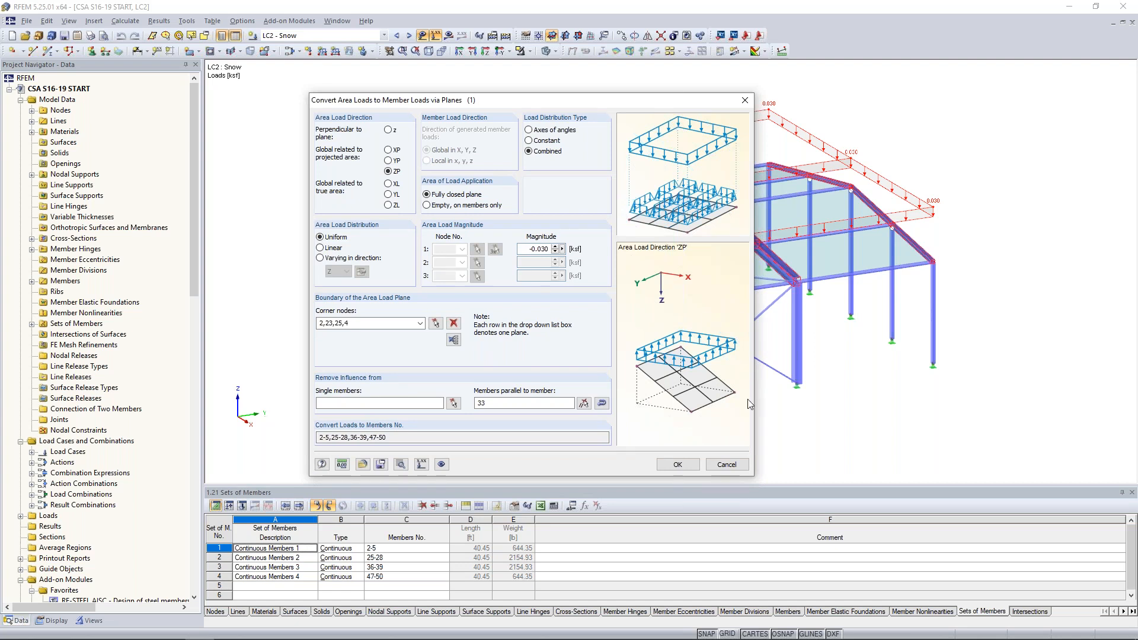
left_click(727, 465)
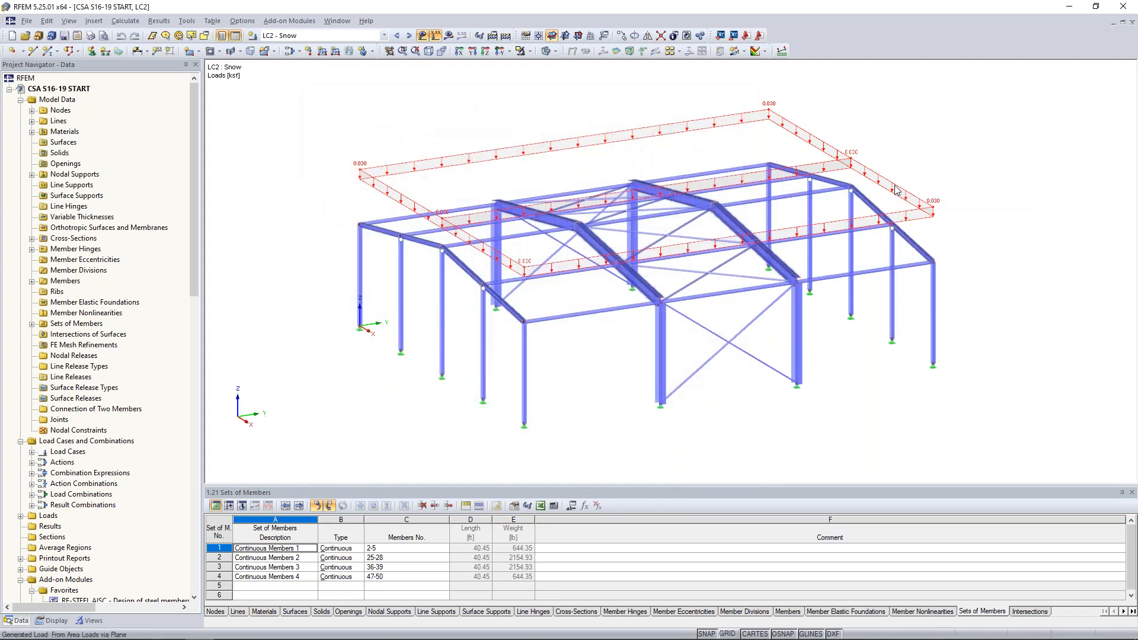
Show the Snow roof load separately as its converted line loads on the rafters
right_click(896, 190)
left_click(913, 225)
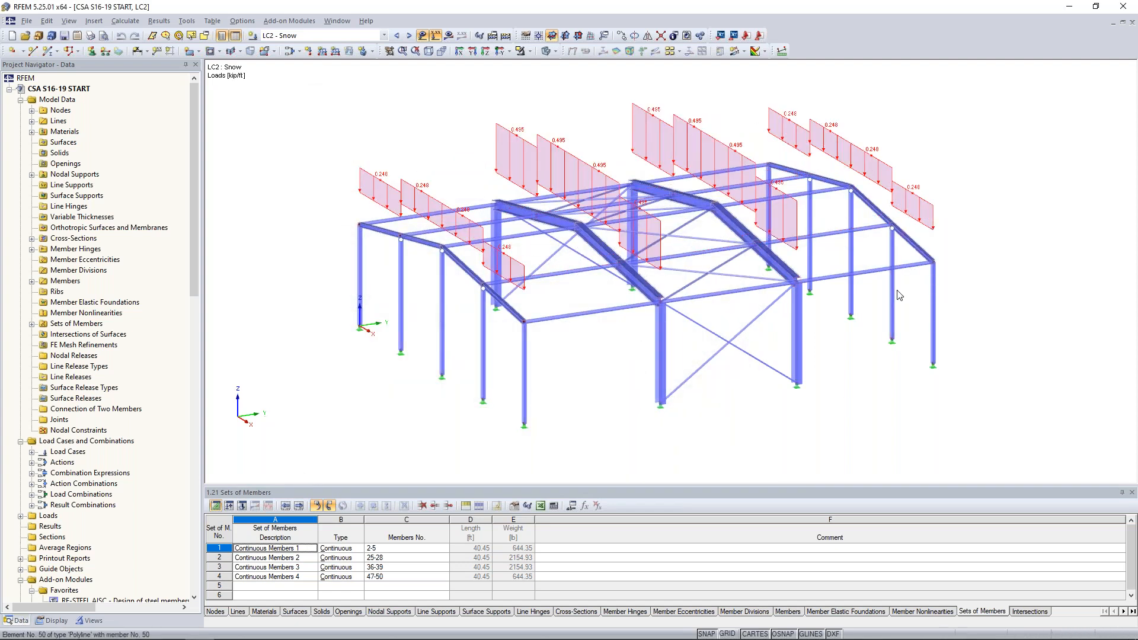
middle_click_drag(892, 392, 857, 382, "ctrl")
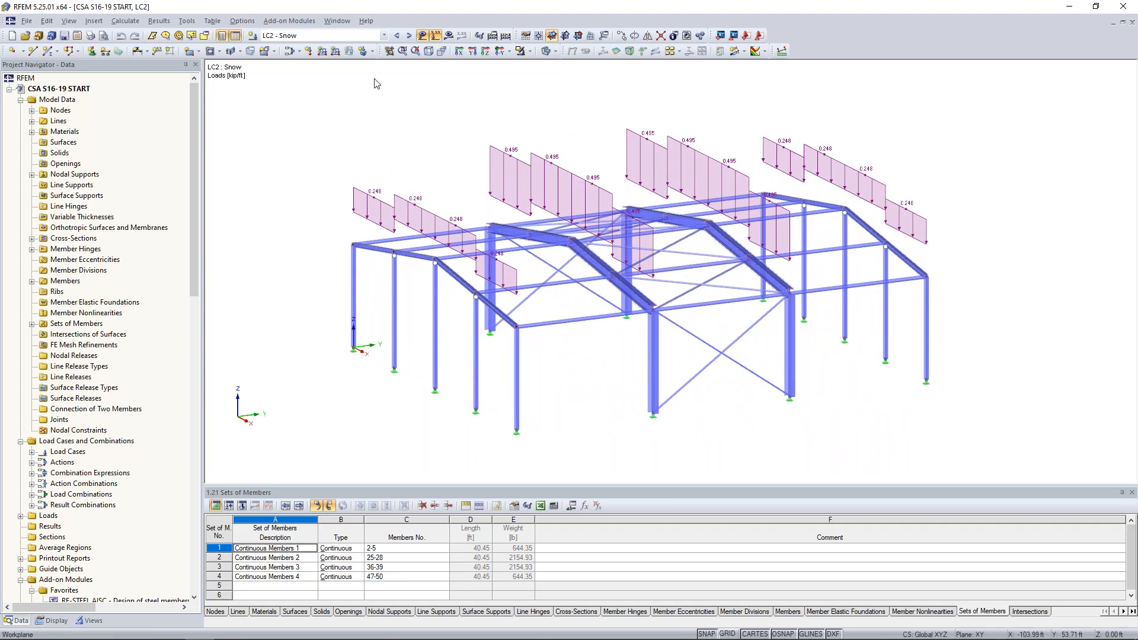
Examine the generated member loads of the Wind X and Wind Y load cases around the hall
left_click(409, 35)
middle_click_drag(418, 160, 548, 185, "ctrl")
middle_click_drag(428, 167, 459, 139)
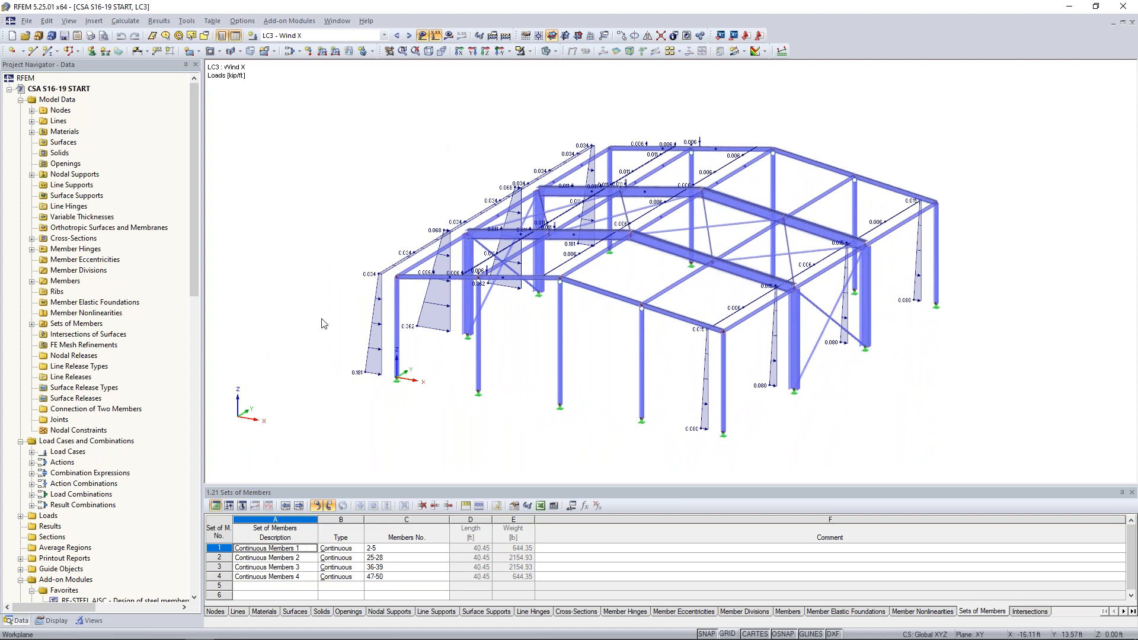
middle_click_drag(343, 408, 405, 410)
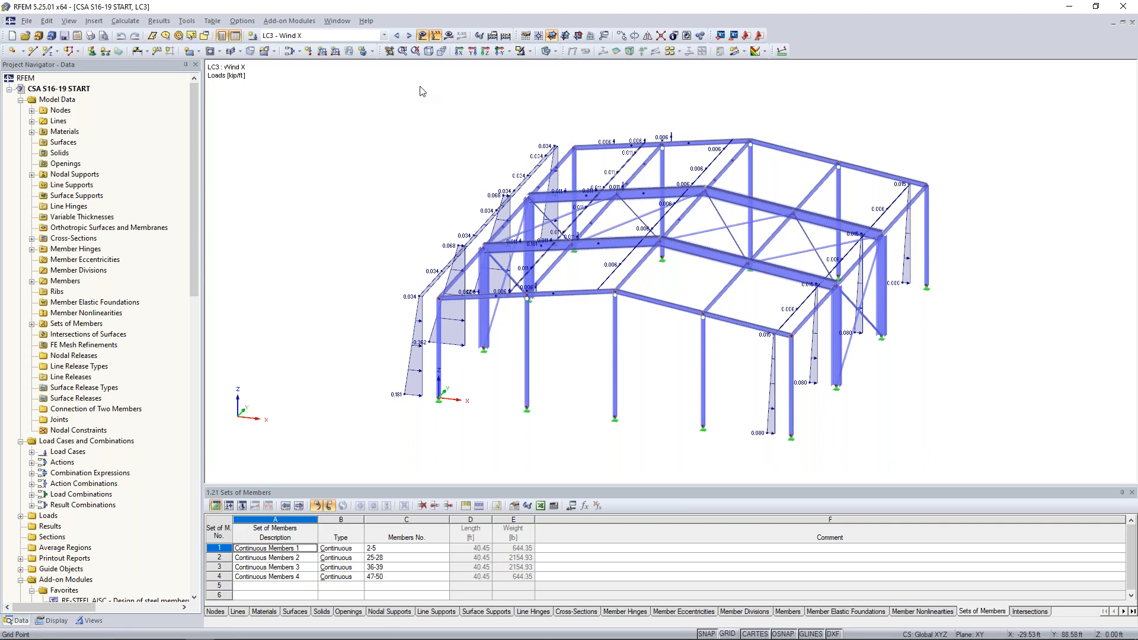
left_click(409, 36)
middle_click_drag(947, 351, 830, 369, "ctrl")
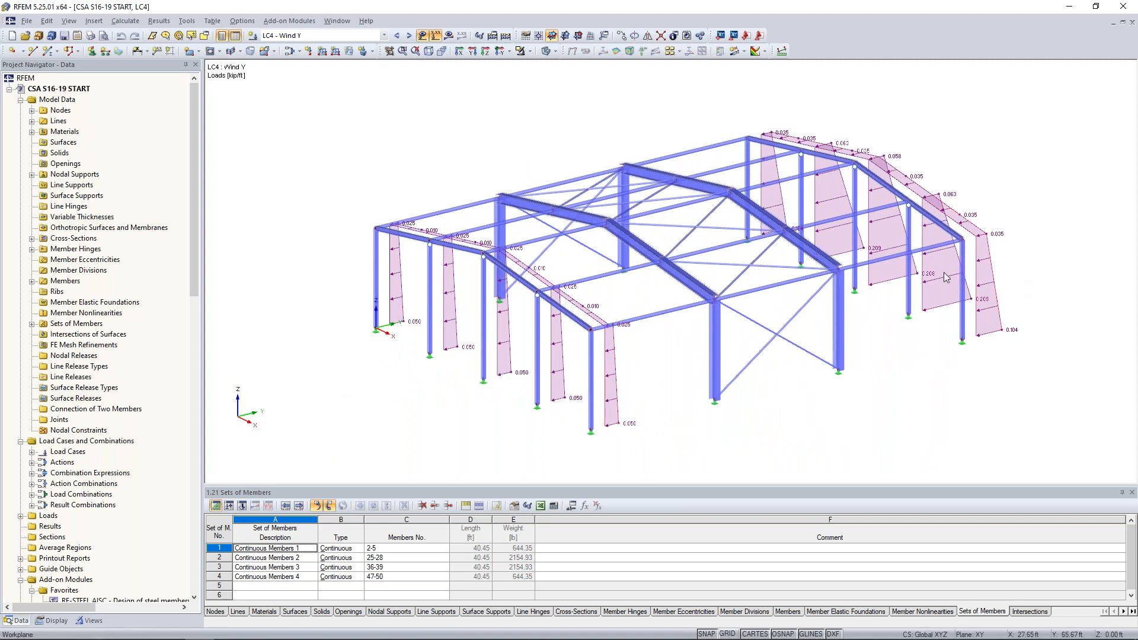
mouse_move(596, 328)
Review the model's load combination standard choices and the automatic combination setting in its general data, and leave without changes
right_click(67, 93)
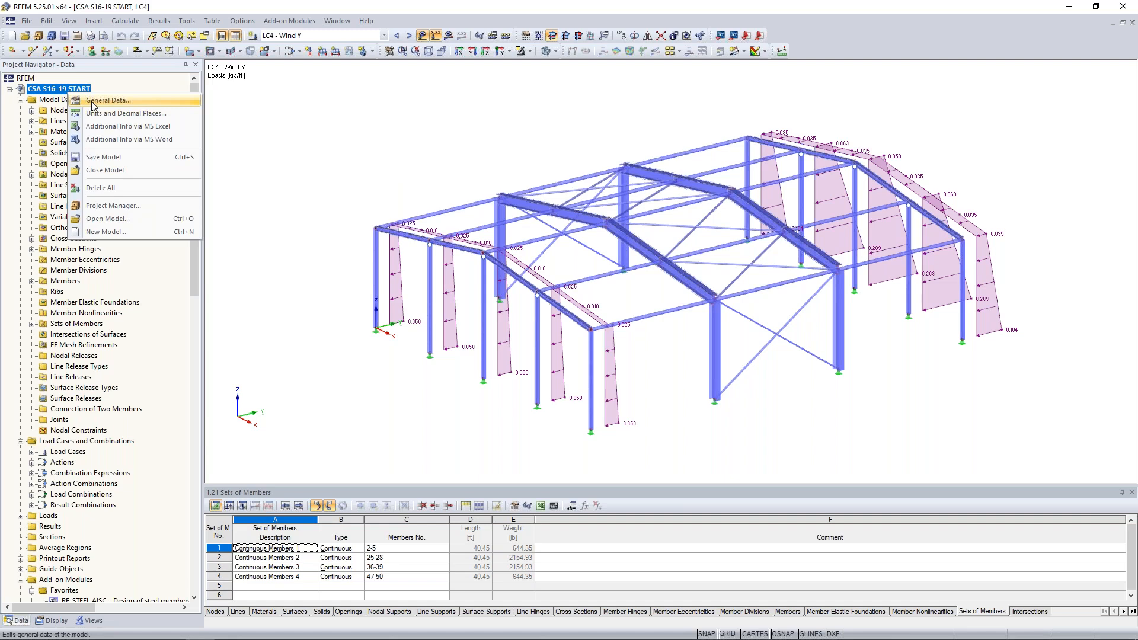
left_click(93, 102)
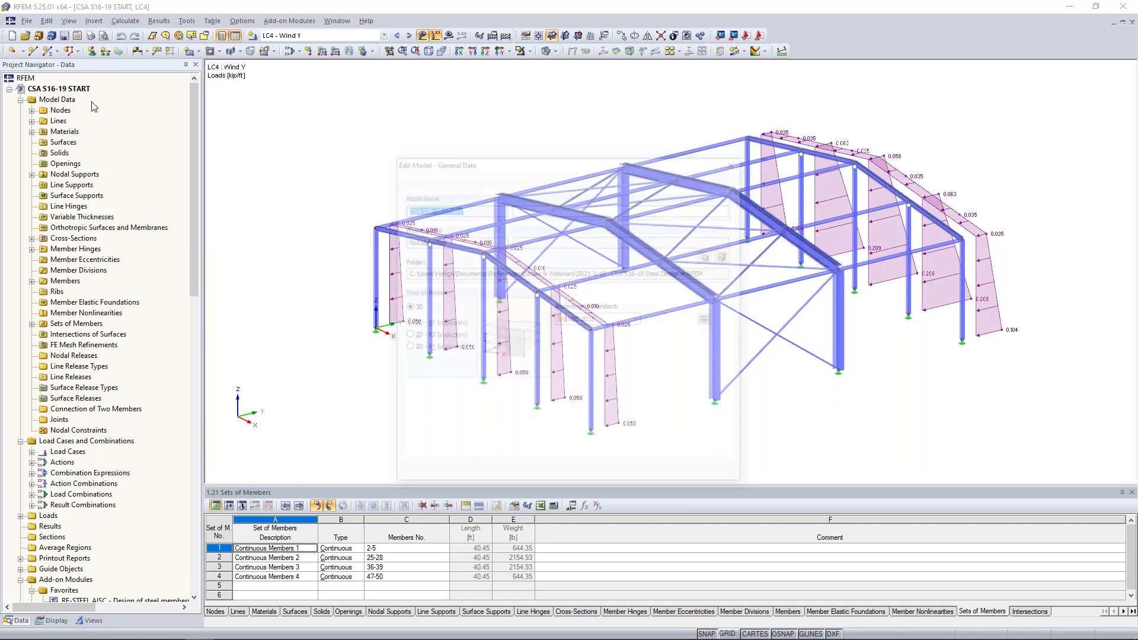
left_click_drag(622, 170, 636, 107)
left_click(630, 258)
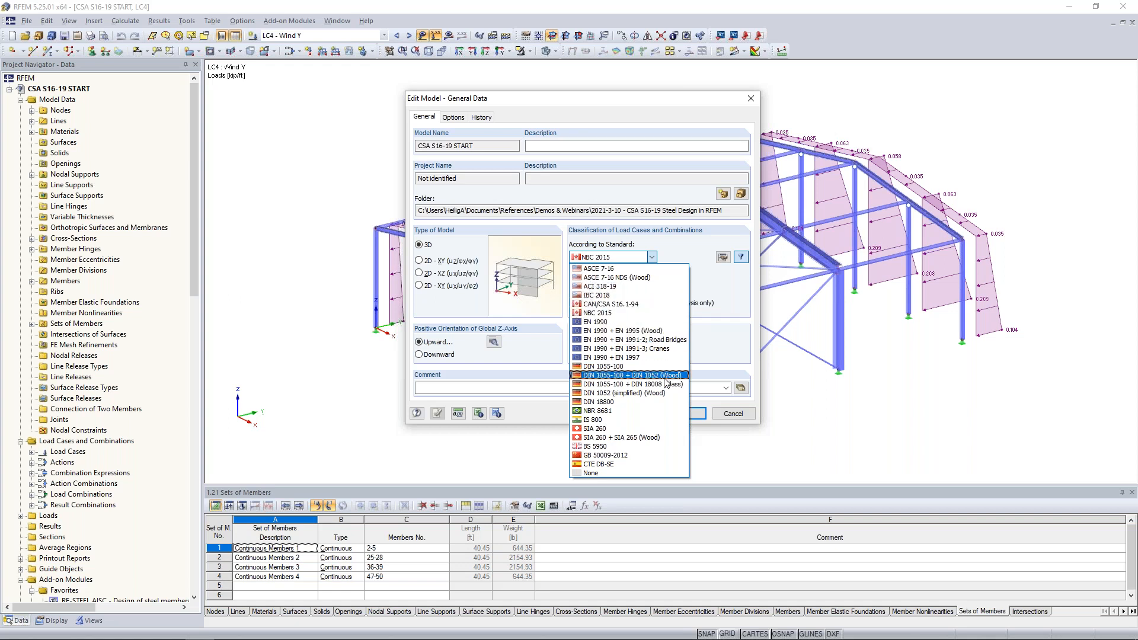
left_click(735, 303)
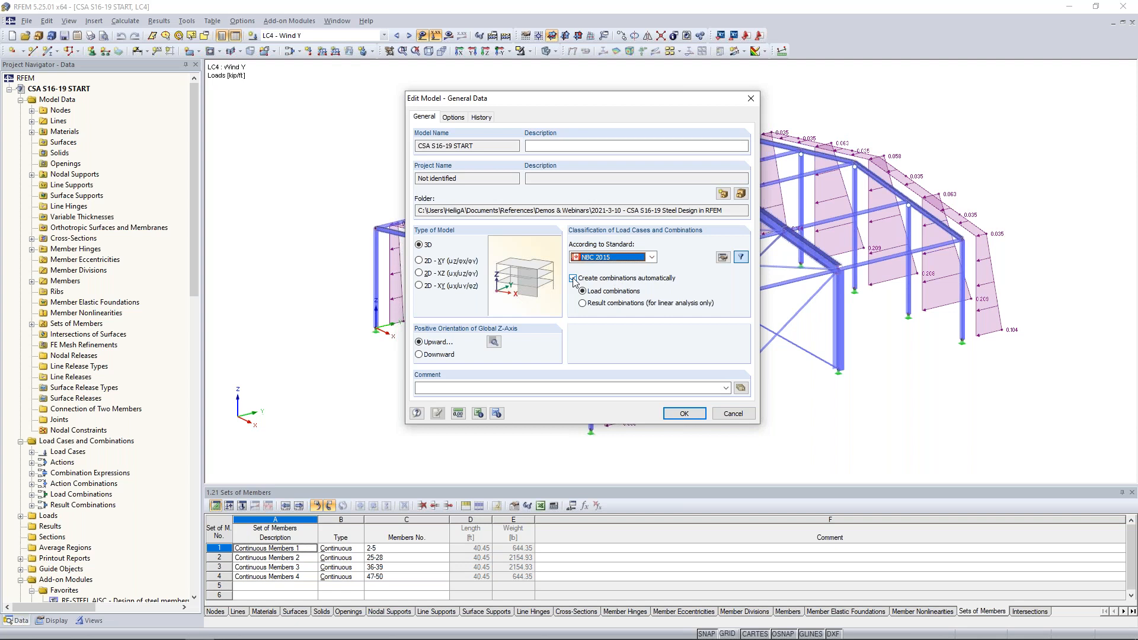
left_click(731, 414)
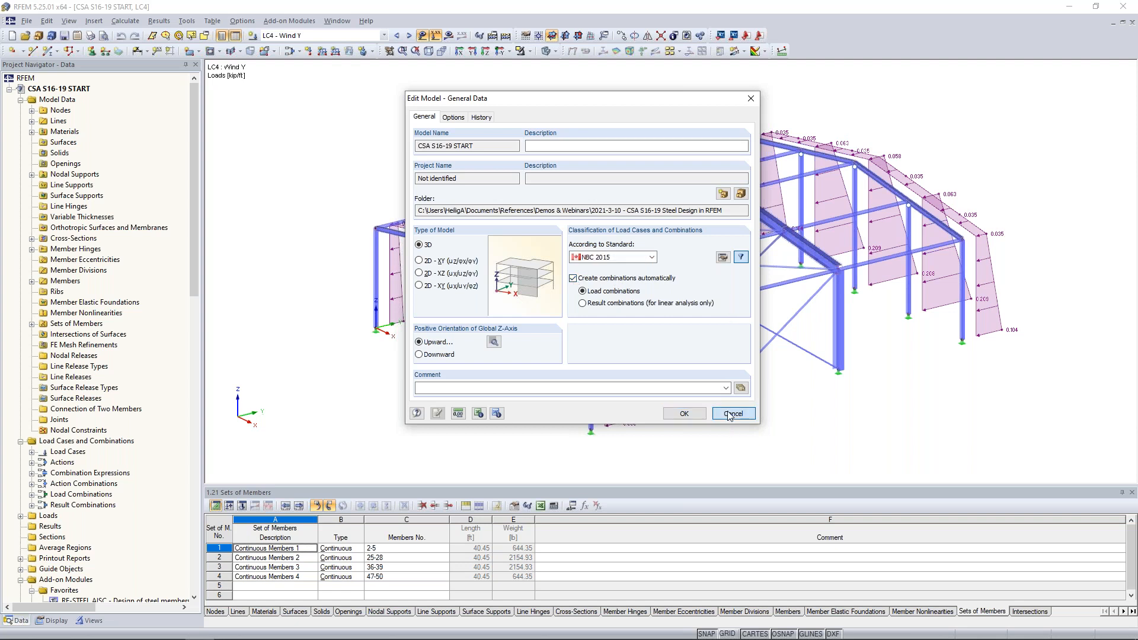
Review the NBC 2015 formulas behind the Limit State of Strength combination expression
left_click(290, 55)
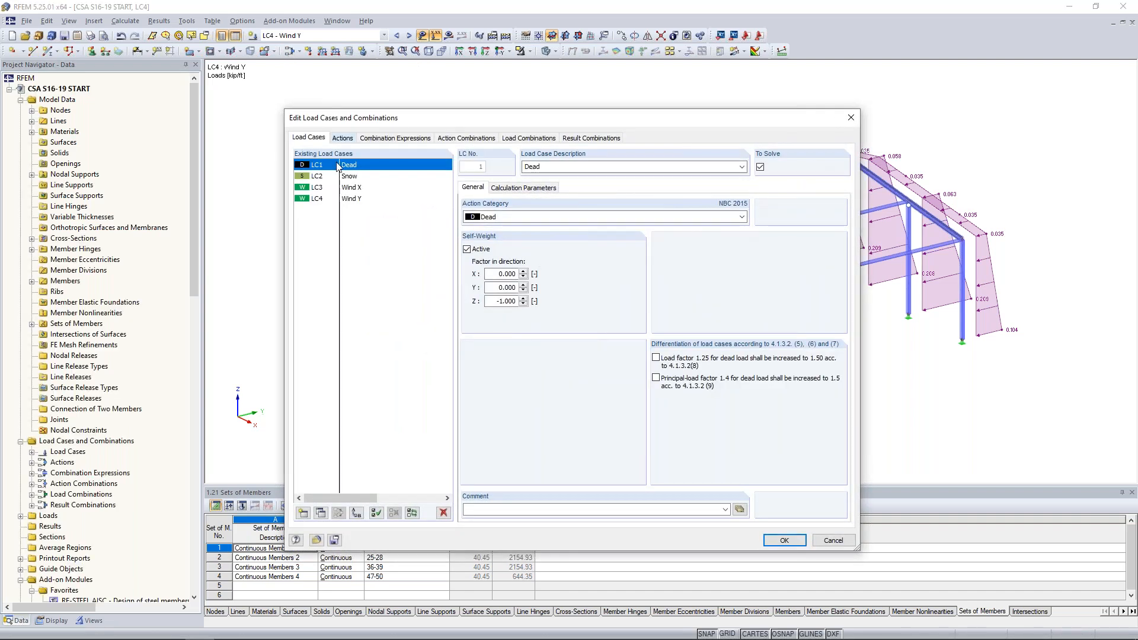
left_click(392, 138)
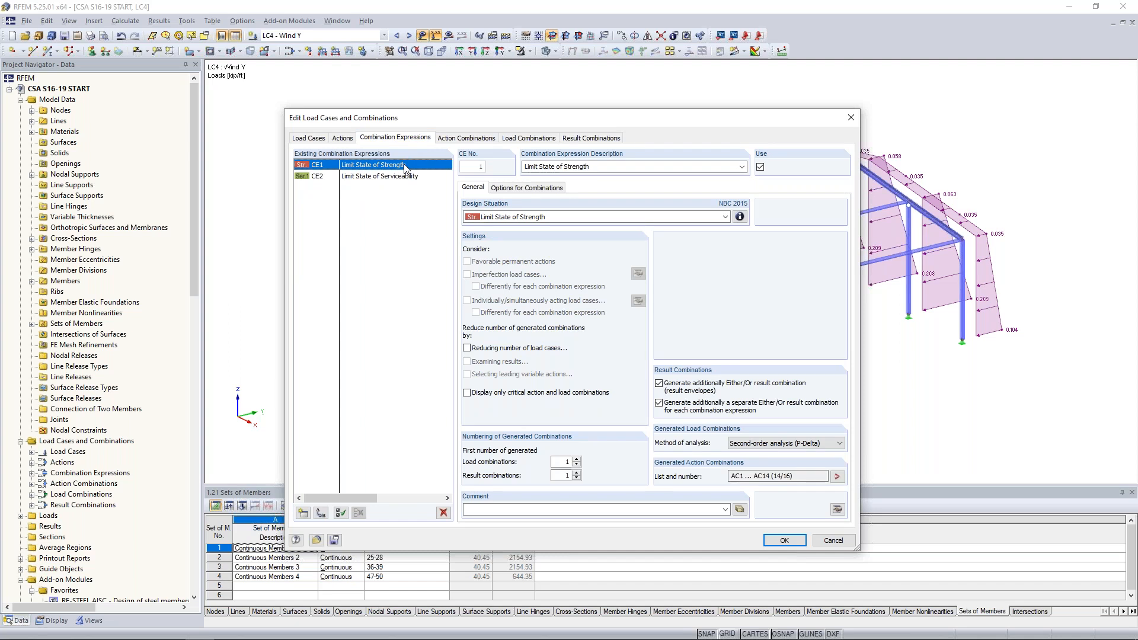
left_click(740, 218)
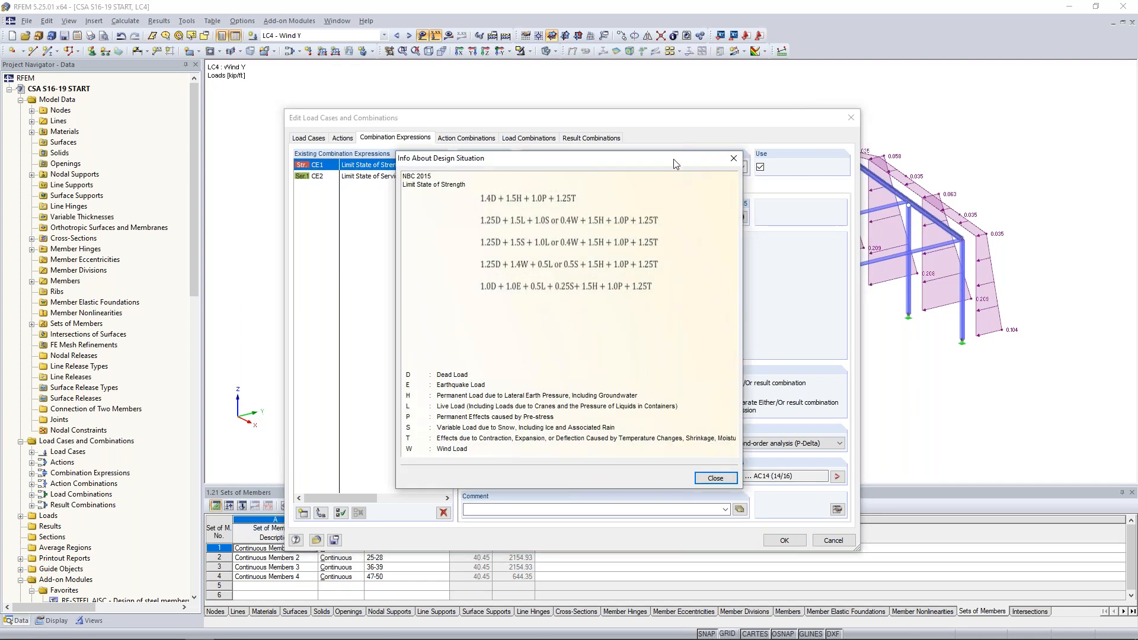
left_click_drag(676, 163, 652, 187)
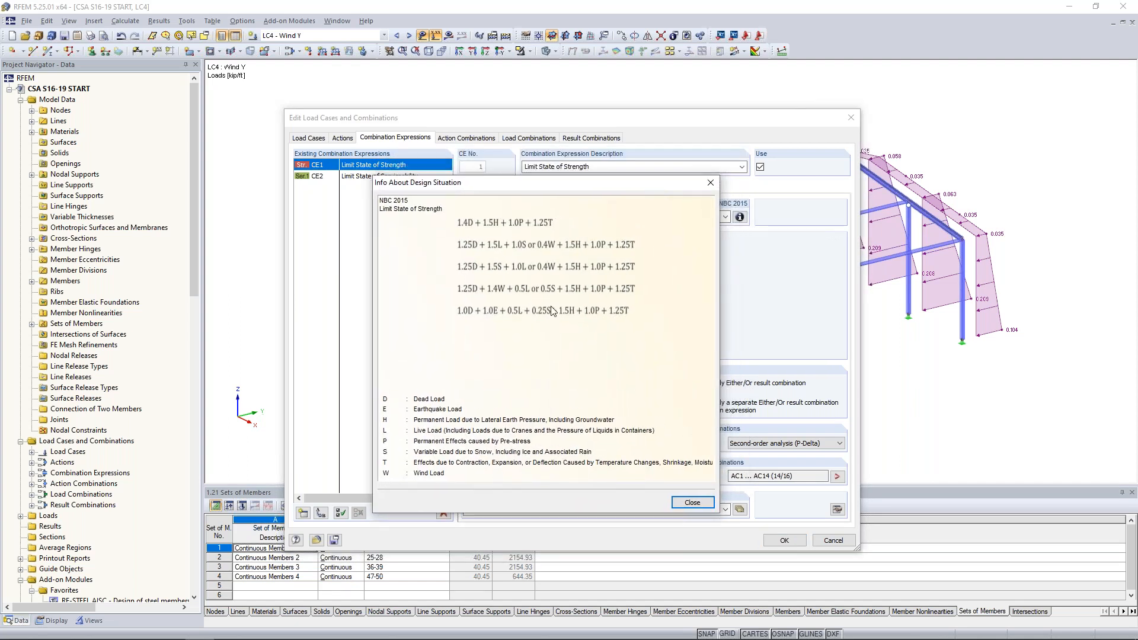
left_click(693, 503)
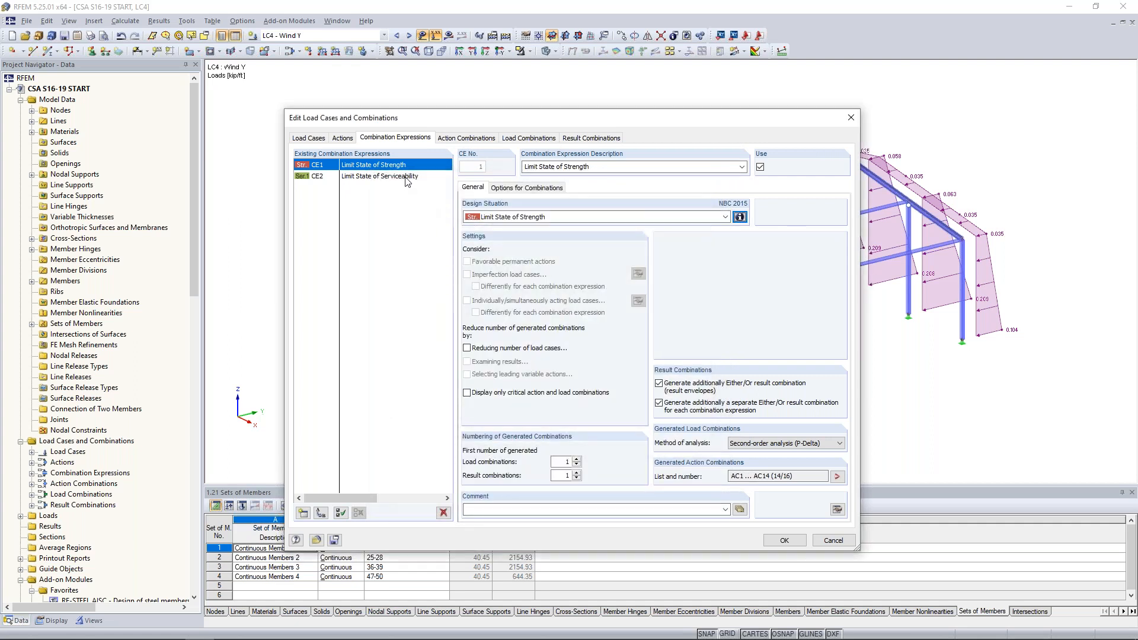
Review the serviceability combination expression's design situation choices and the formula for Limit State of Serviceability, (1)
left_click(407, 178)
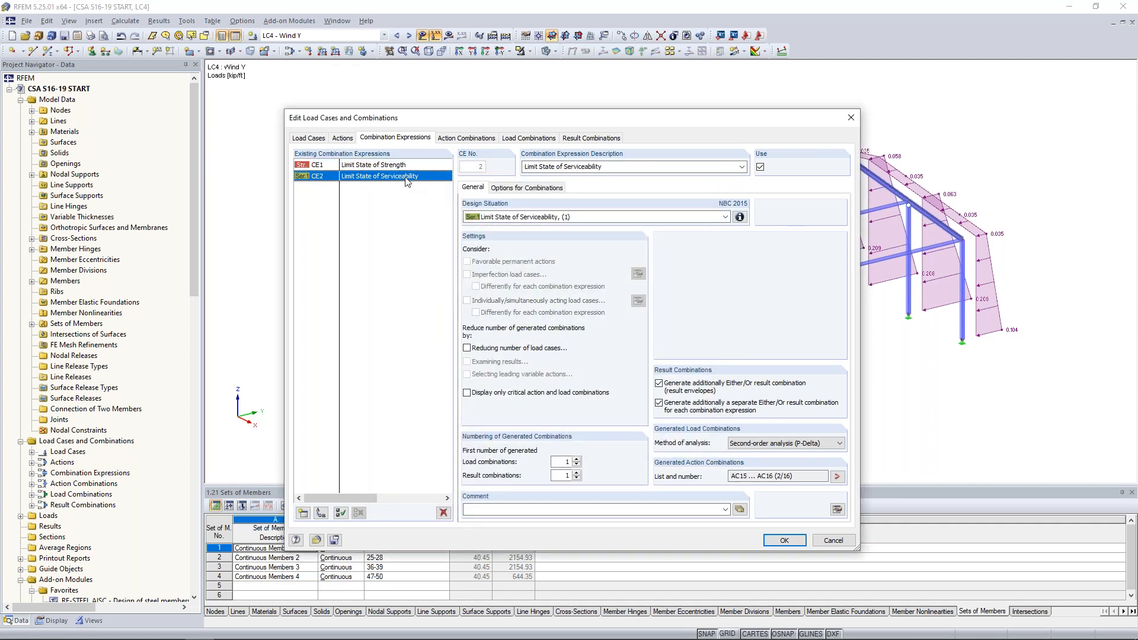
left_click(712, 219)
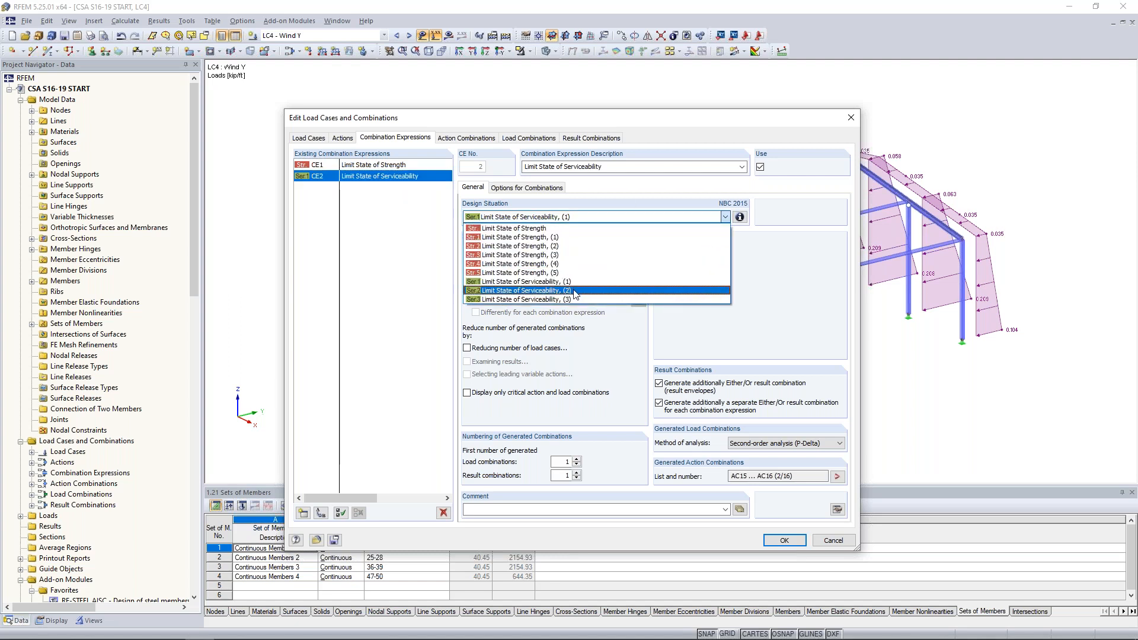
left_click(643, 282)
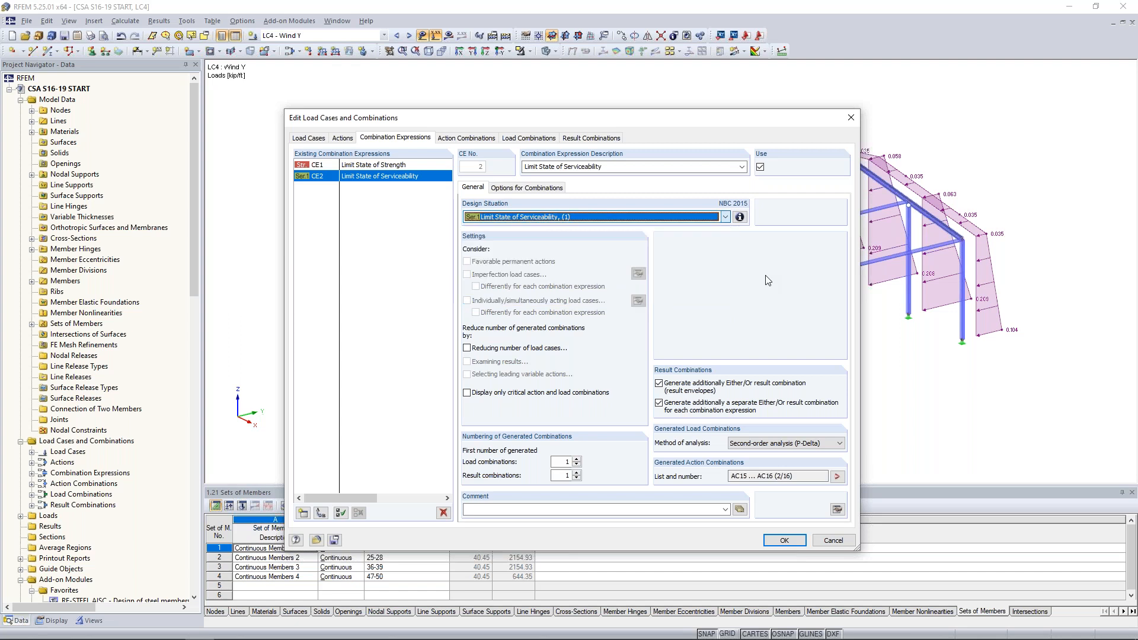
left_click(740, 217)
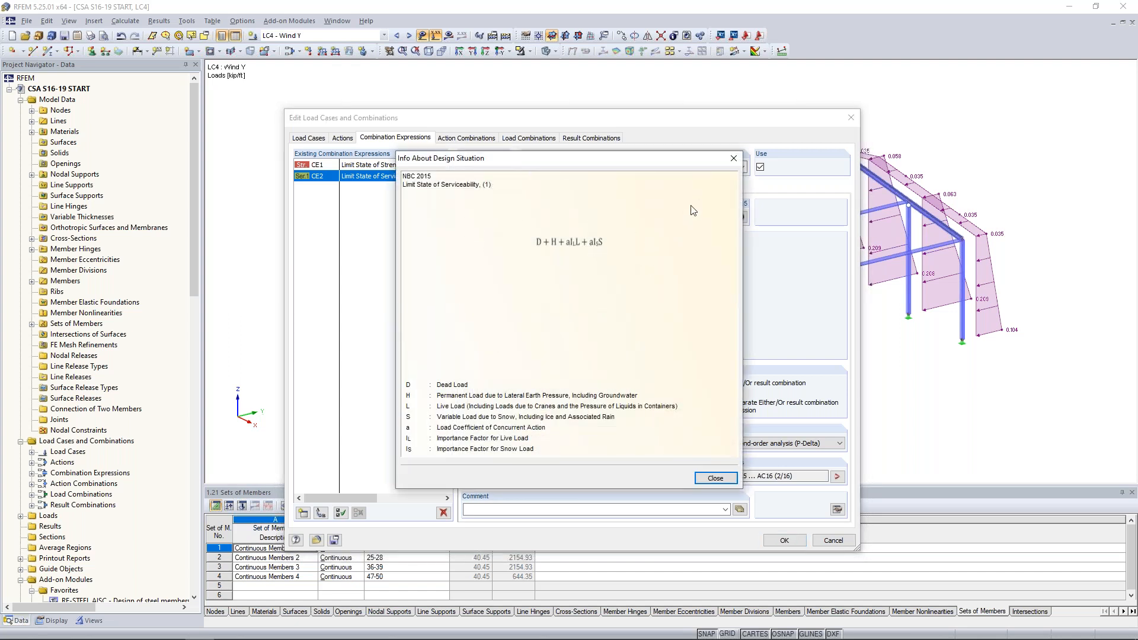
left_click(734, 159)
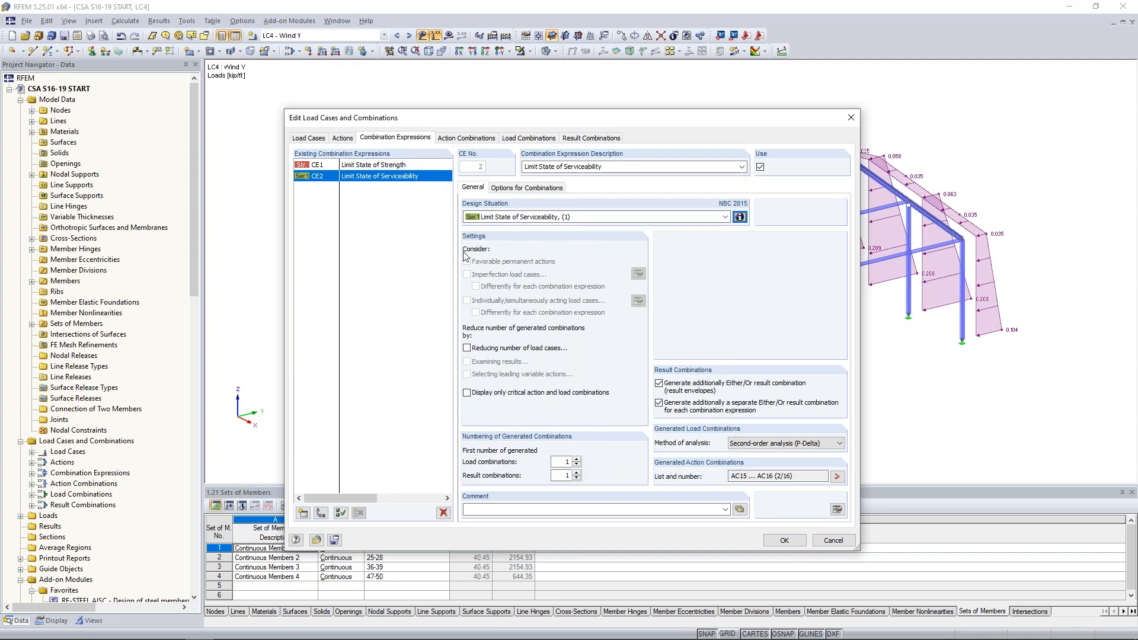
Inspect the generated load combinations and the method of analysis in the calculation parameters of CO1, CO4 and CO5
left_click(511, 140)
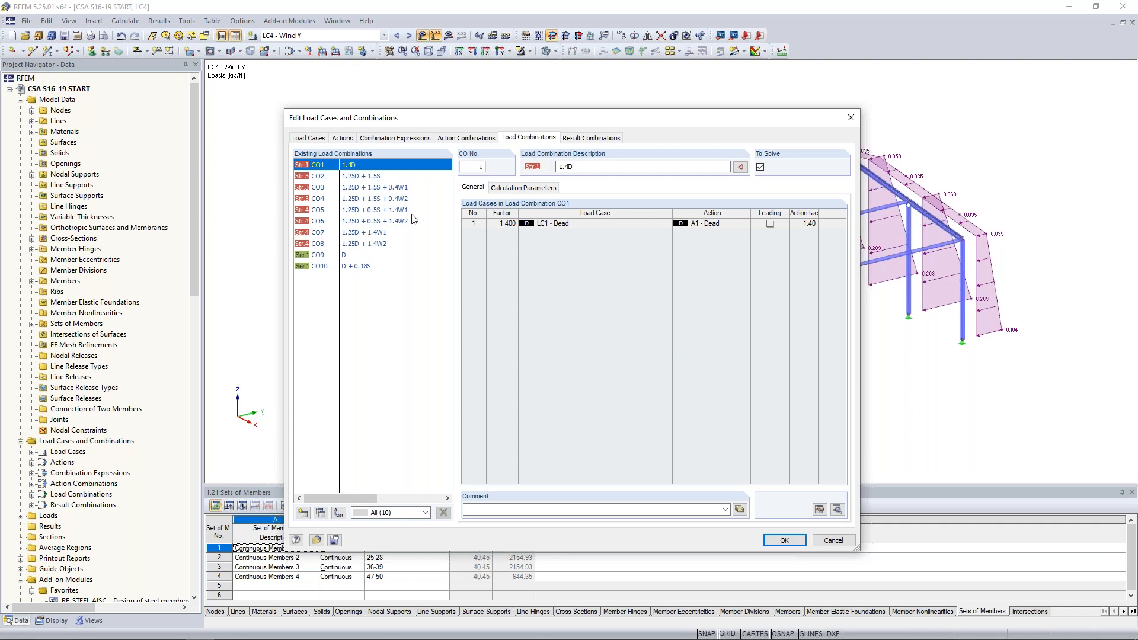
left_click(504, 192)
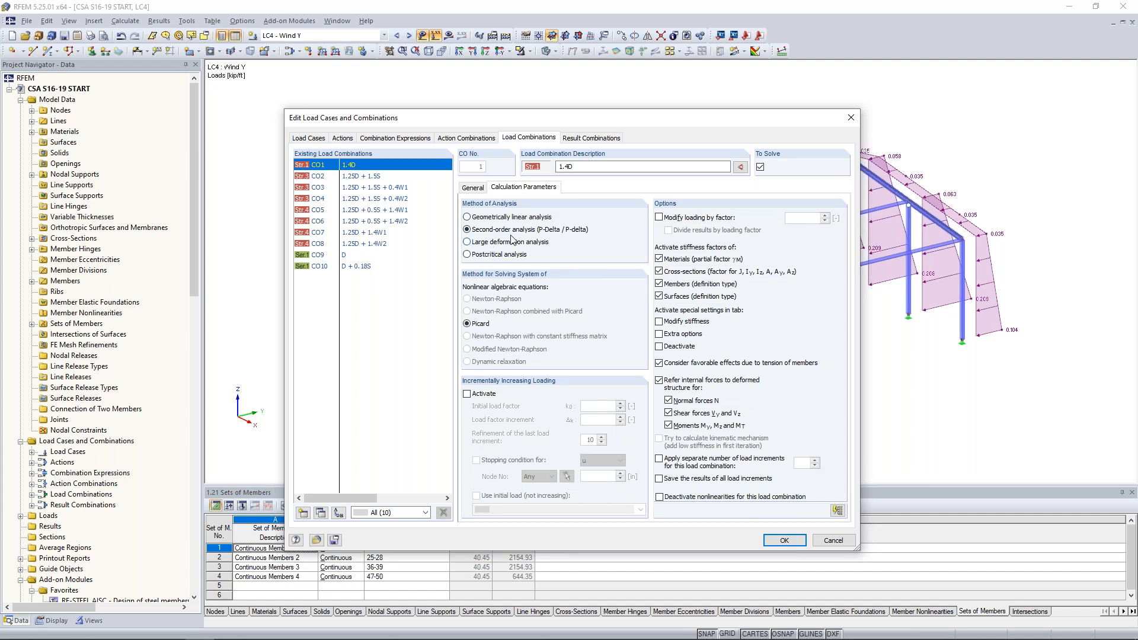
left_click(376, 201)
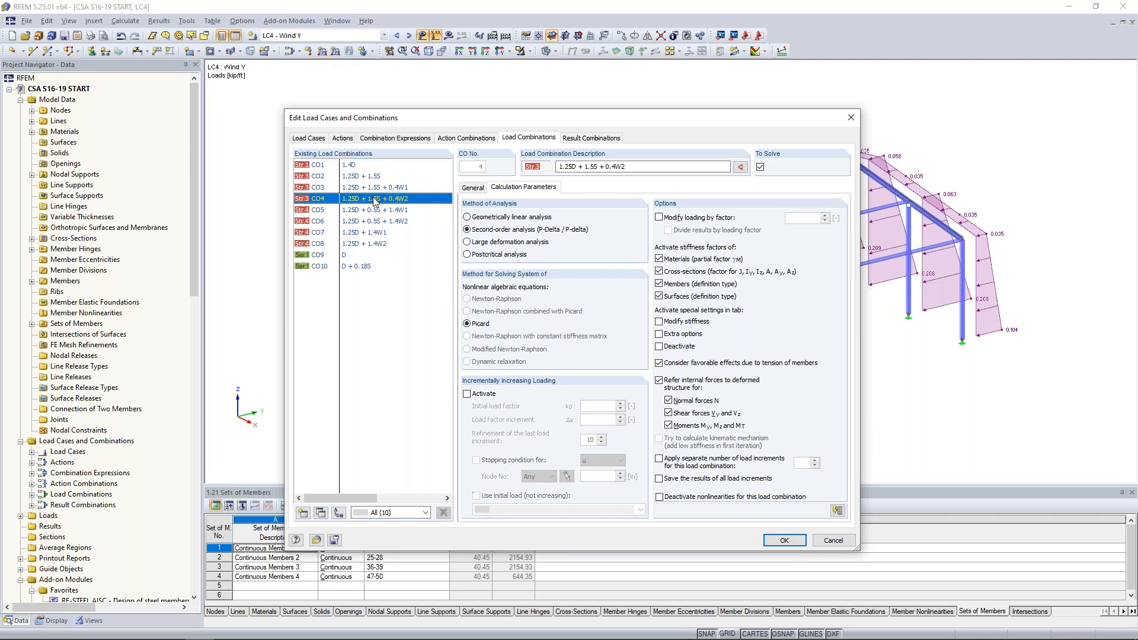
left_click(376, 210)
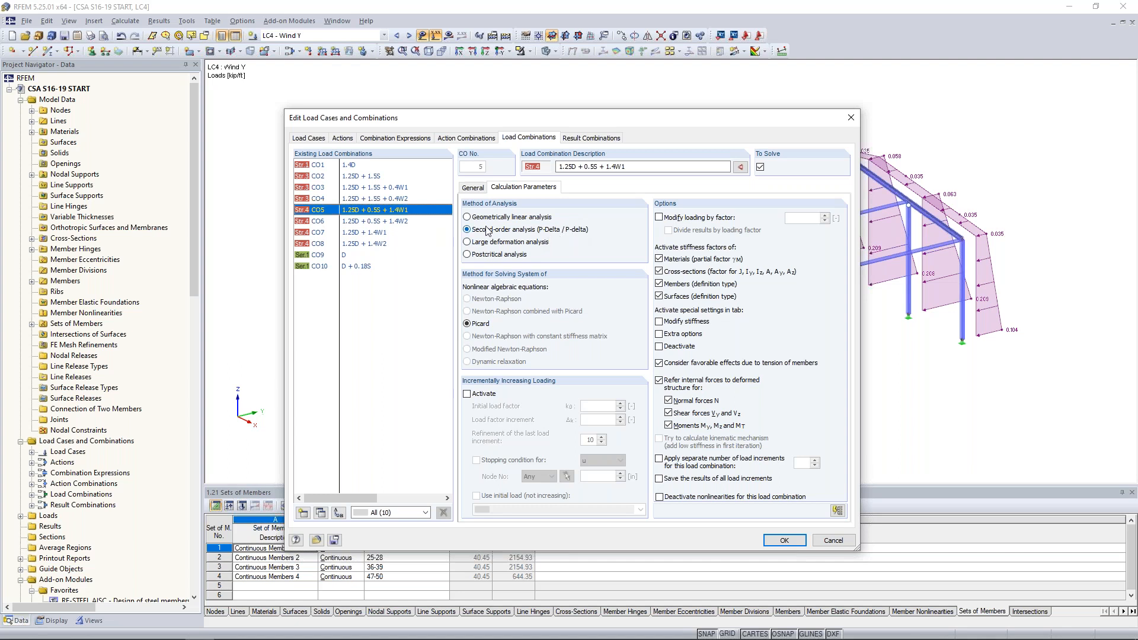
Examine which load combinations are contained in result combinations RC1 and RC2, and close the load case settings without changes
left_click(570, 138)
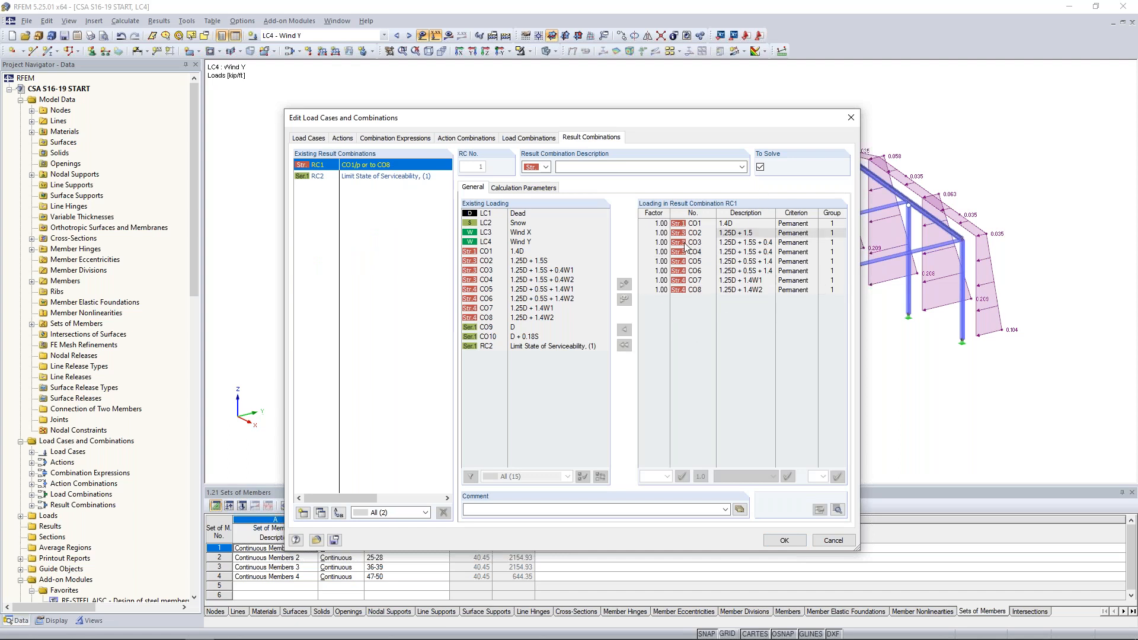
left_click(383, 177)
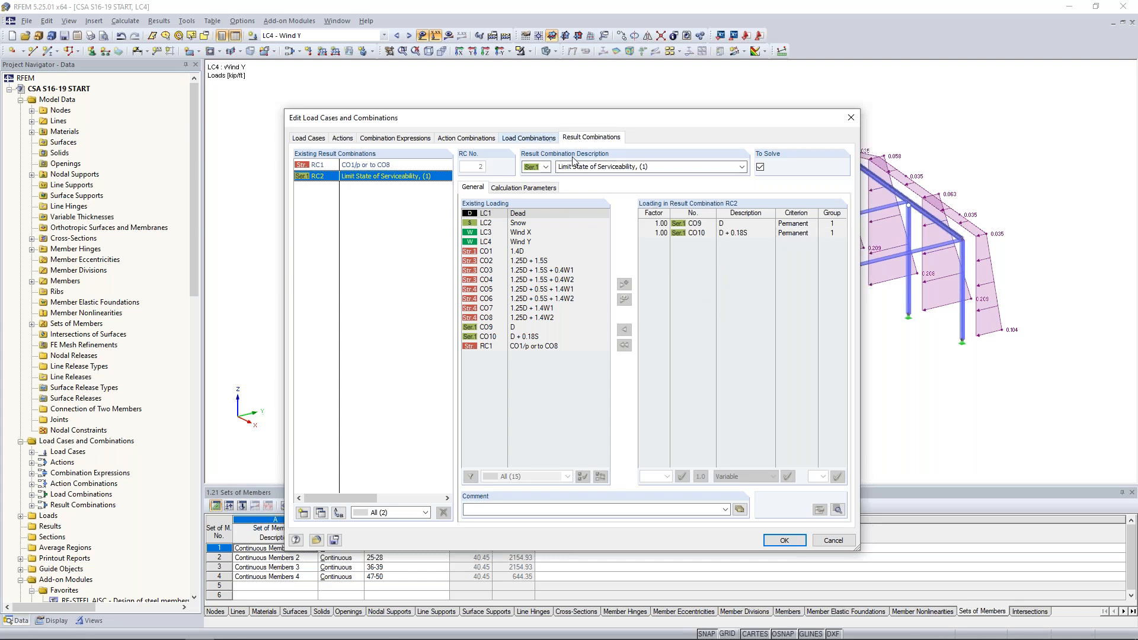
left_click(833, 541)
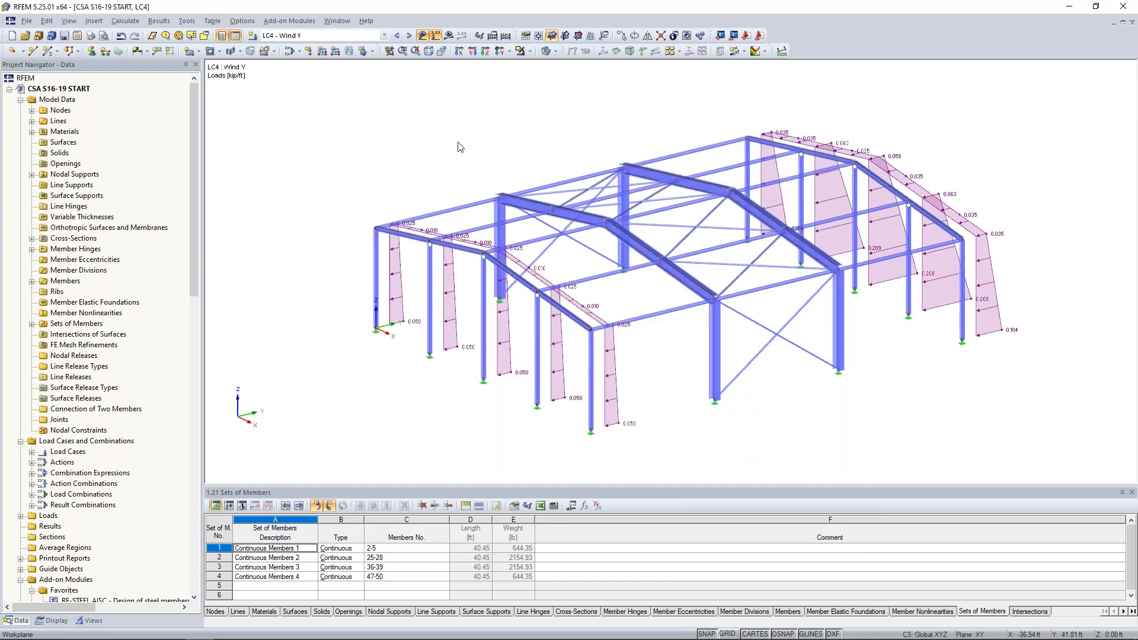
Hide the loads on the model and switch to the PowerPoint slide show at the CSA S16:19 Stability Considerations slide
left_click(422, 36)
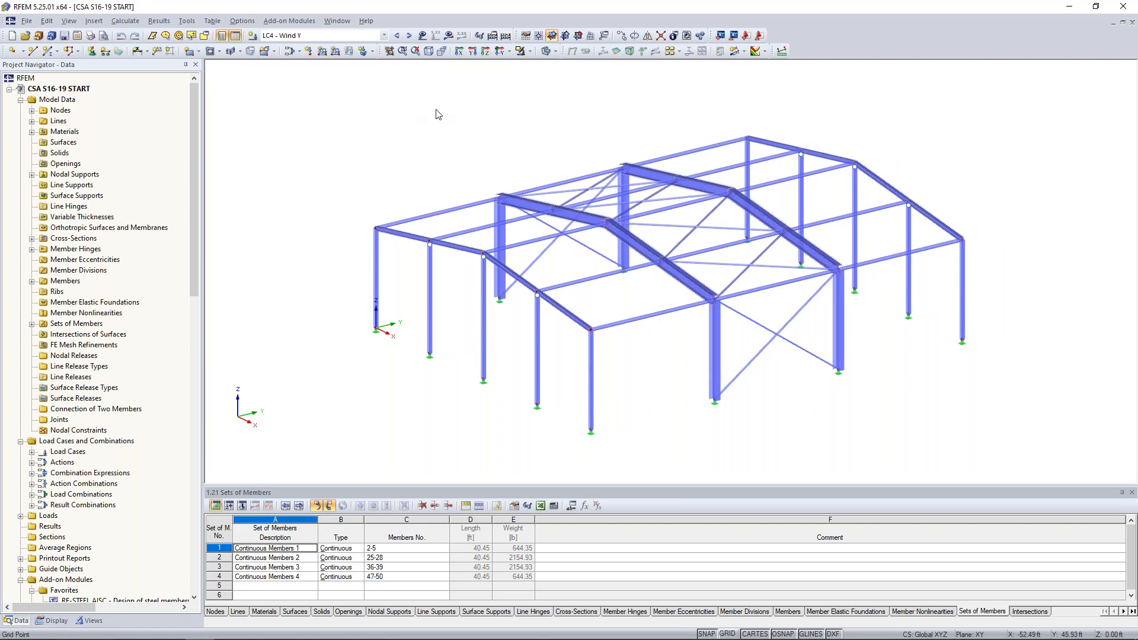
key("super+Tab")
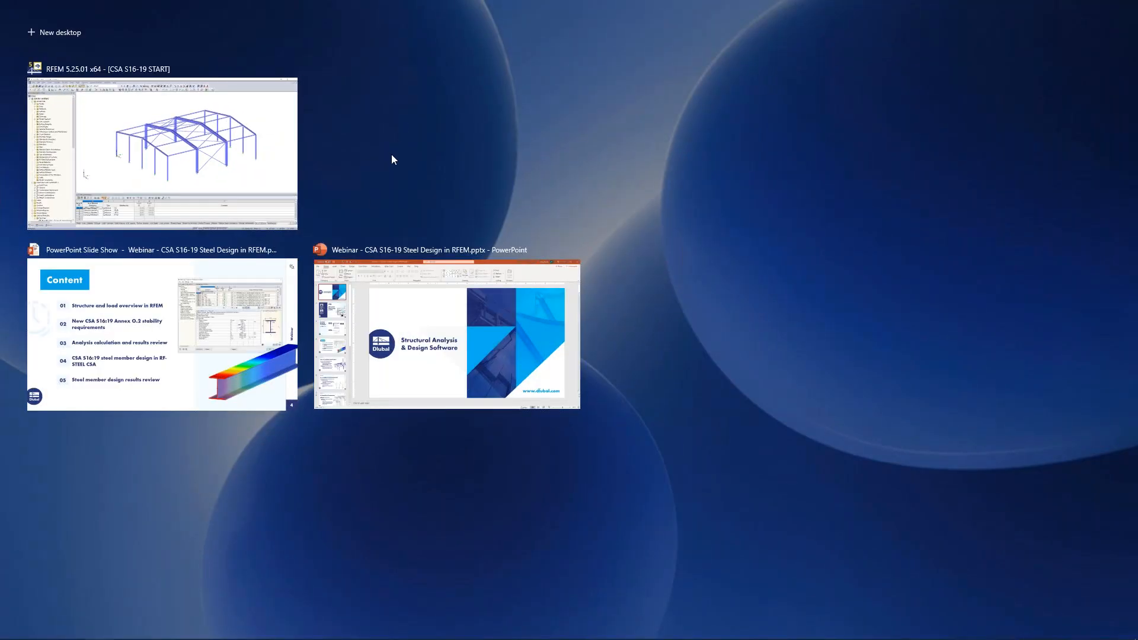
left_click(214, 351)
key("Right")
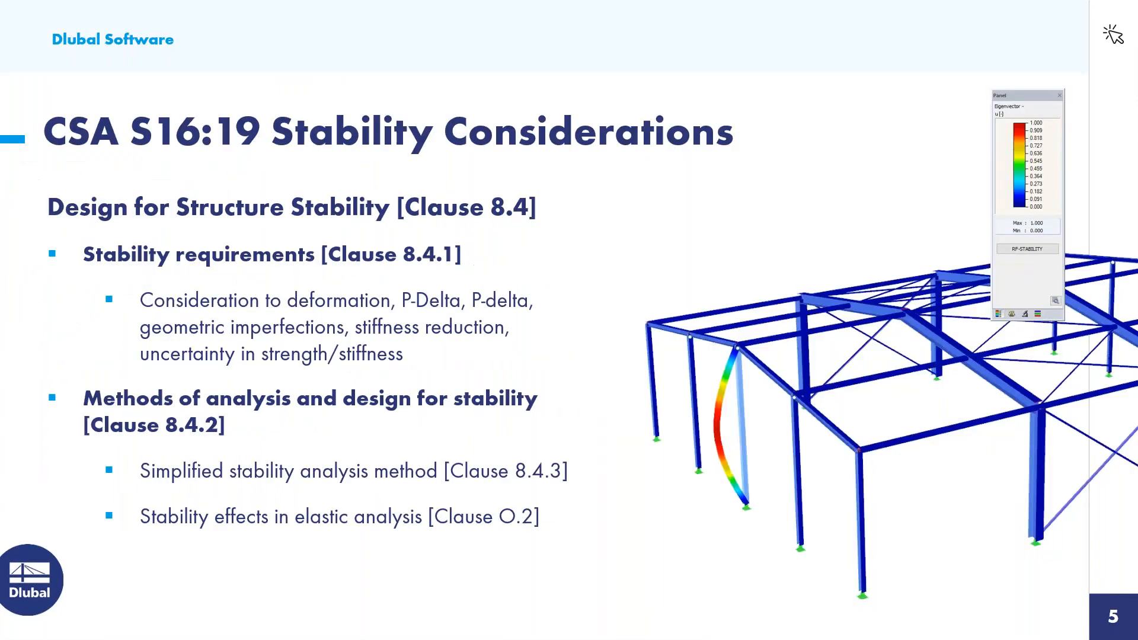
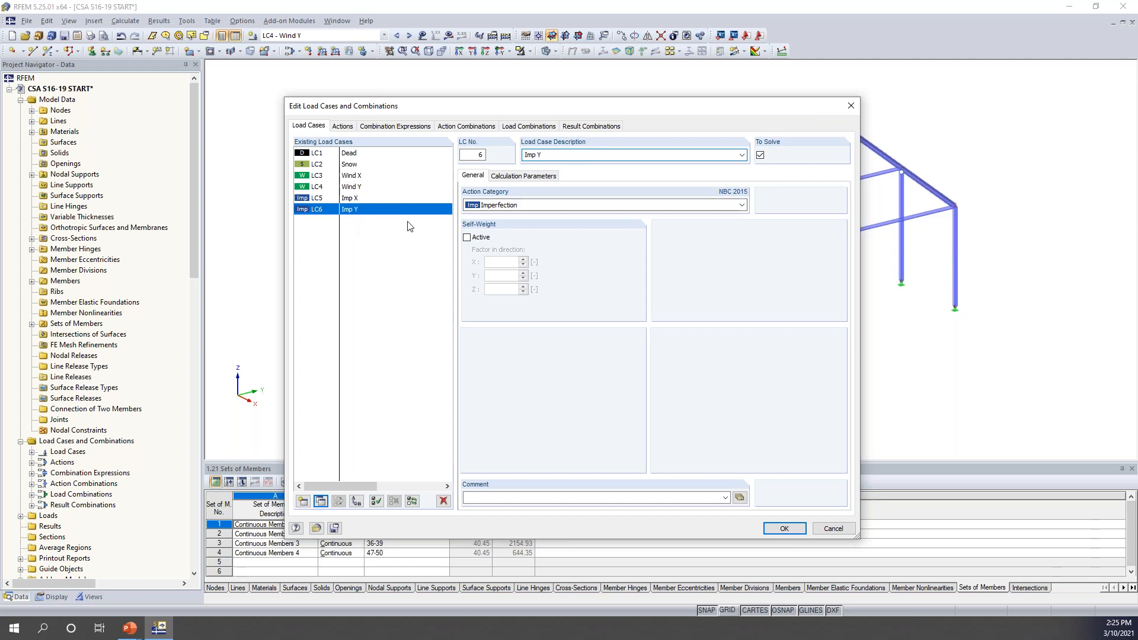
Confirm the Imp X and Imp Y imperfection load cases and make LC5 - Imp X the current load case
left_click(784, 529)
middle_click_drag(641, 345, 596, 346)
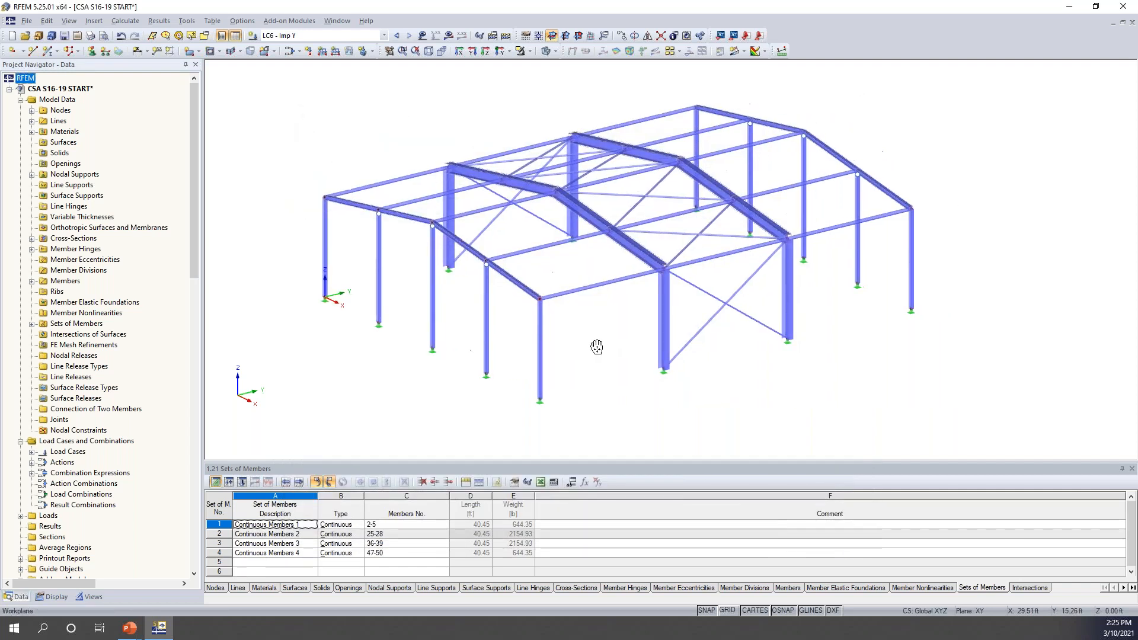
left_click(397, 36)
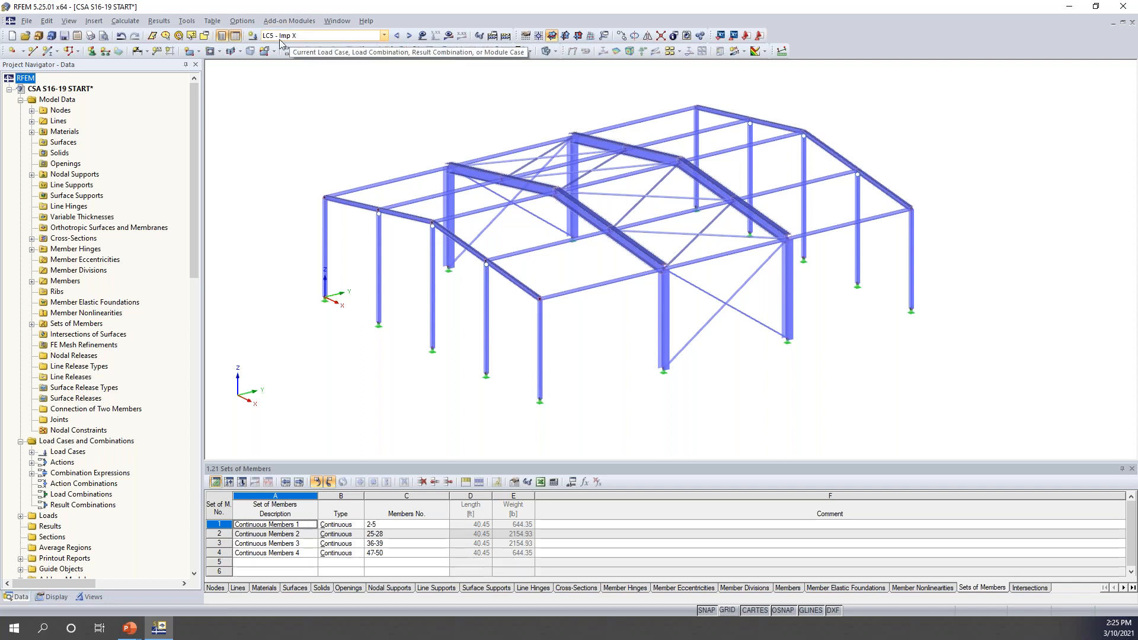
Start a new graphically assigned member imperfection in Imp X according to CSA S16:19 (current loading)
left_click(94, 22)
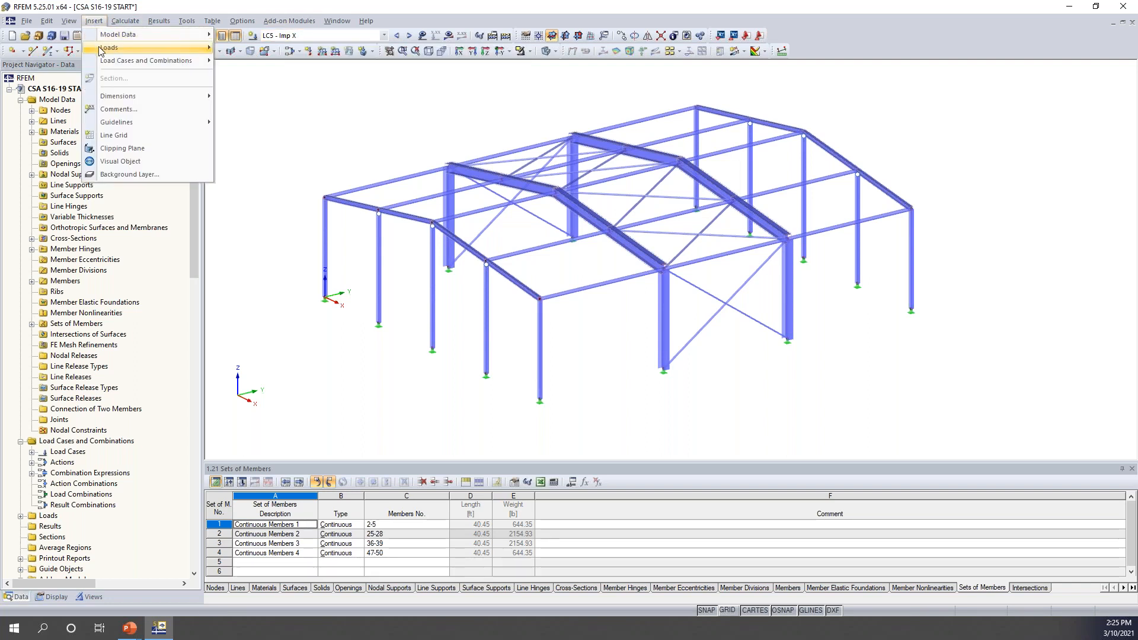
mouse_move(177, 48)
mouse_move(277, 256)
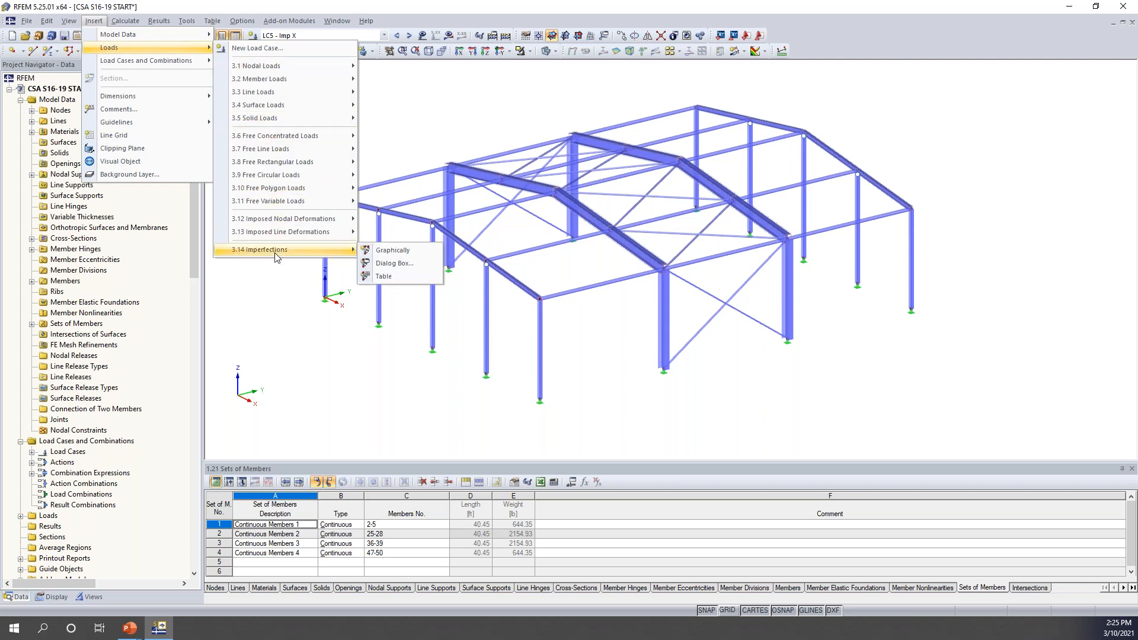
left_click(389, 253)
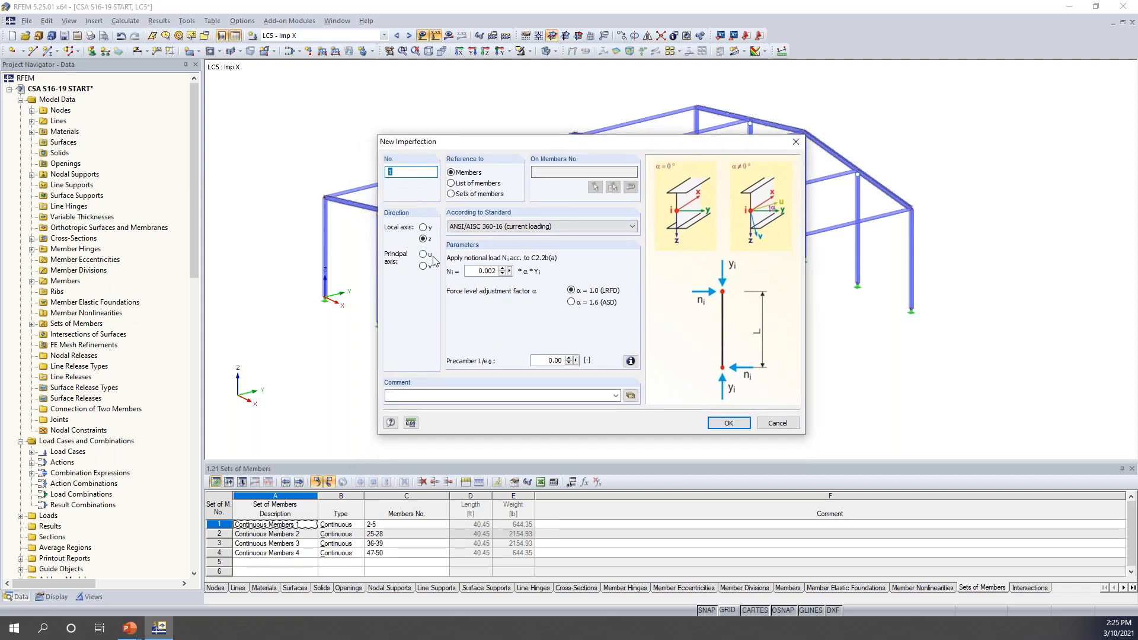
left_click(477, 227)
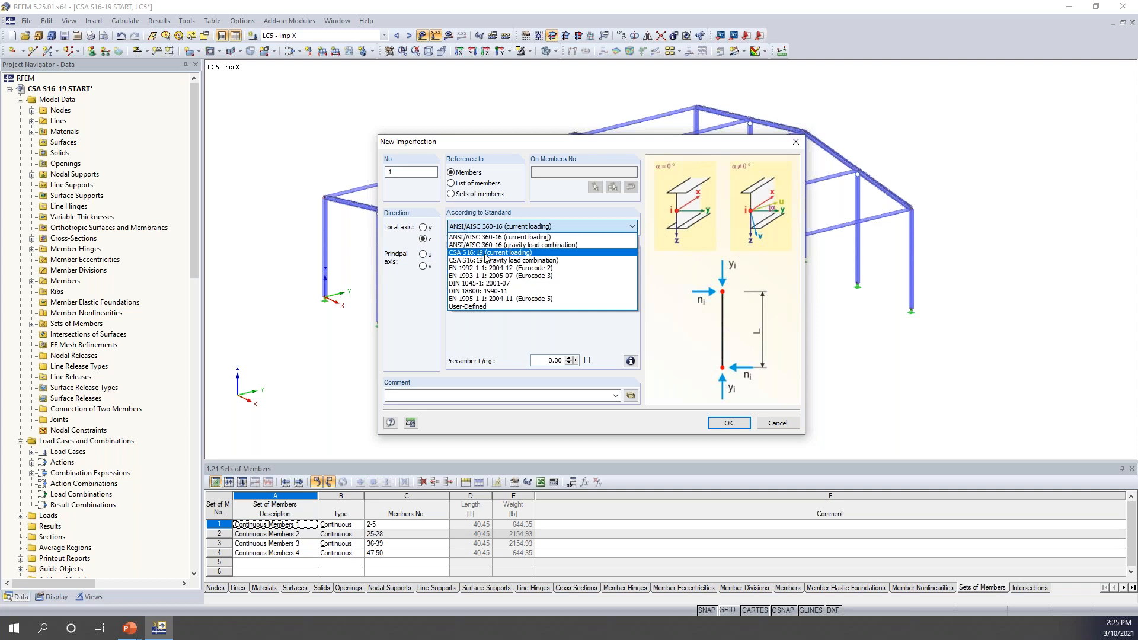
left_click(516, 253)
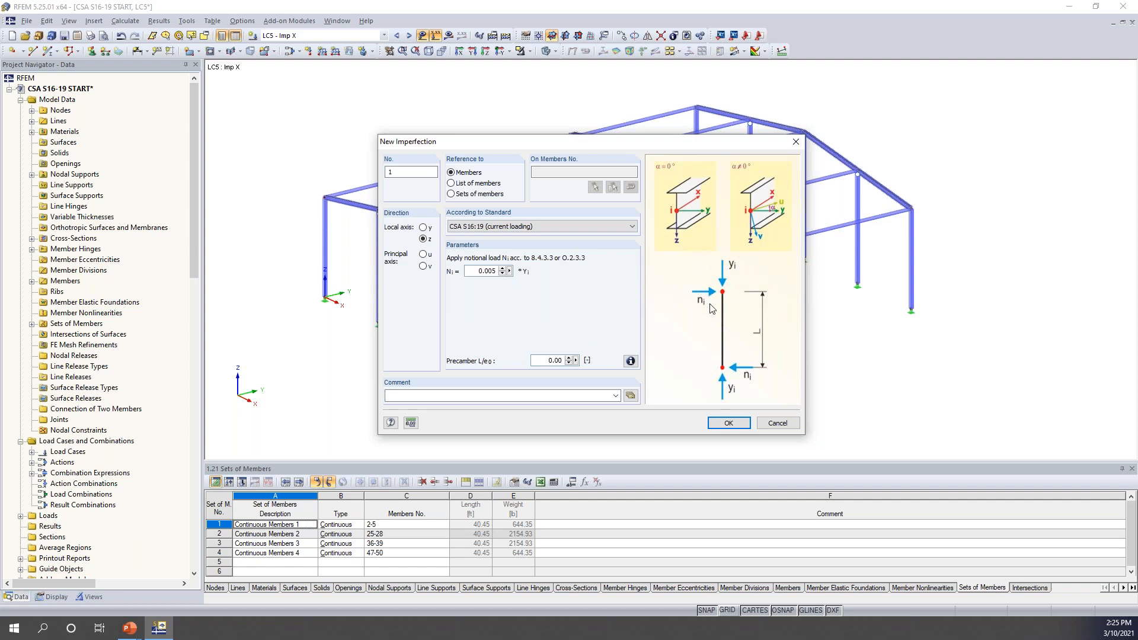
Look at the imperfection parameters for CSA S16:19 (gravity load combination), and return to CSA S16:19 (current loading)
left_click(529, 227)
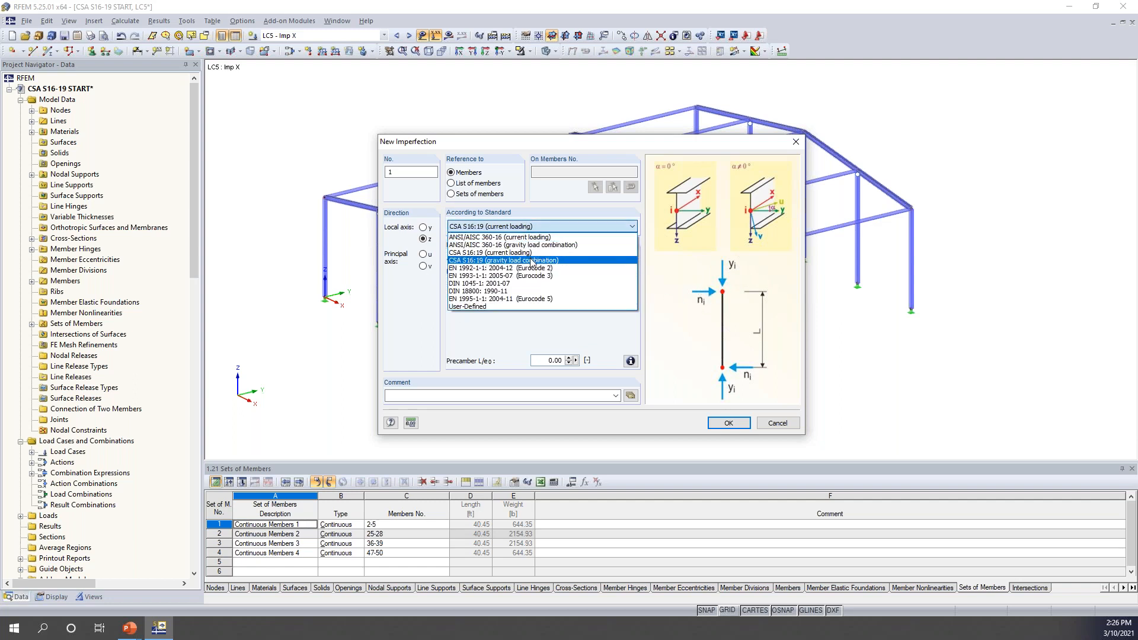
left_click(532, 261)
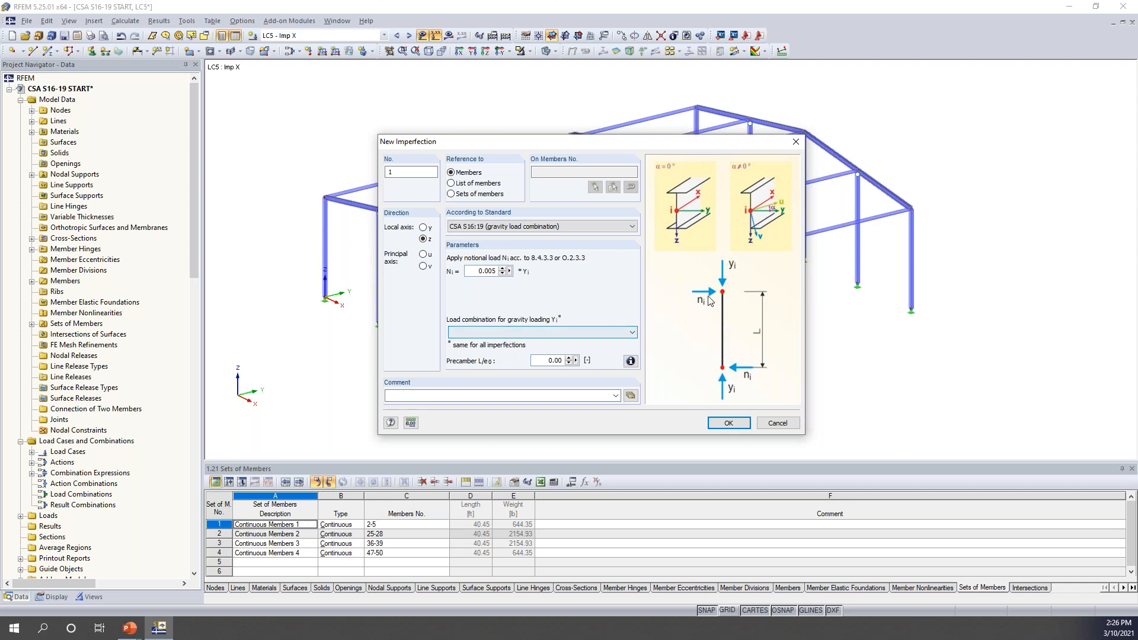
left_click(500, 229)
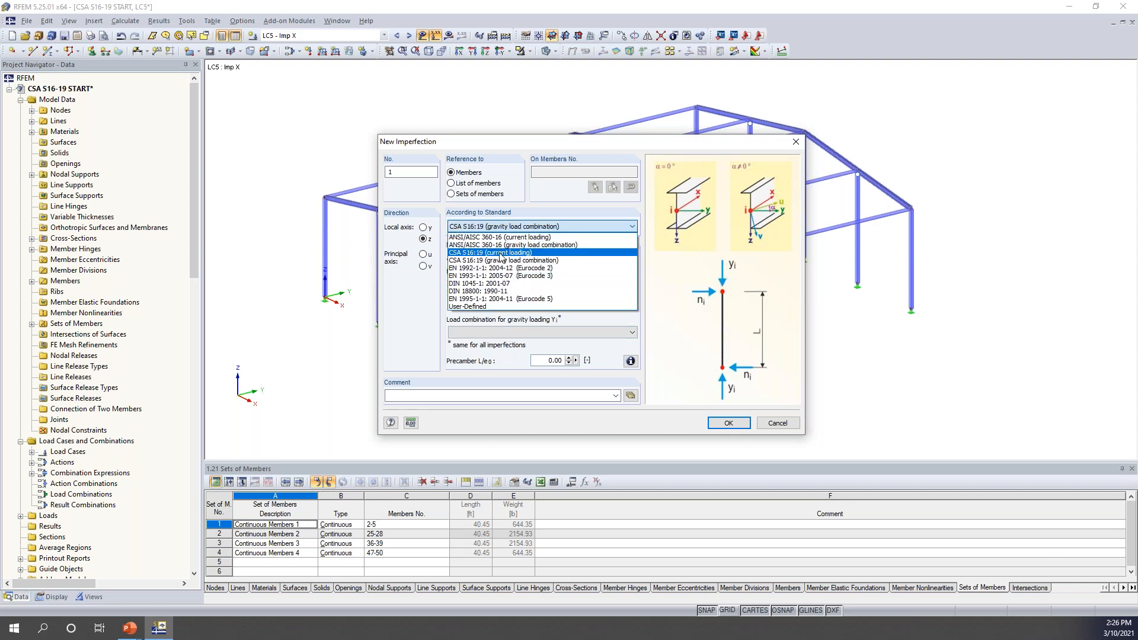
left_click(501, 252)
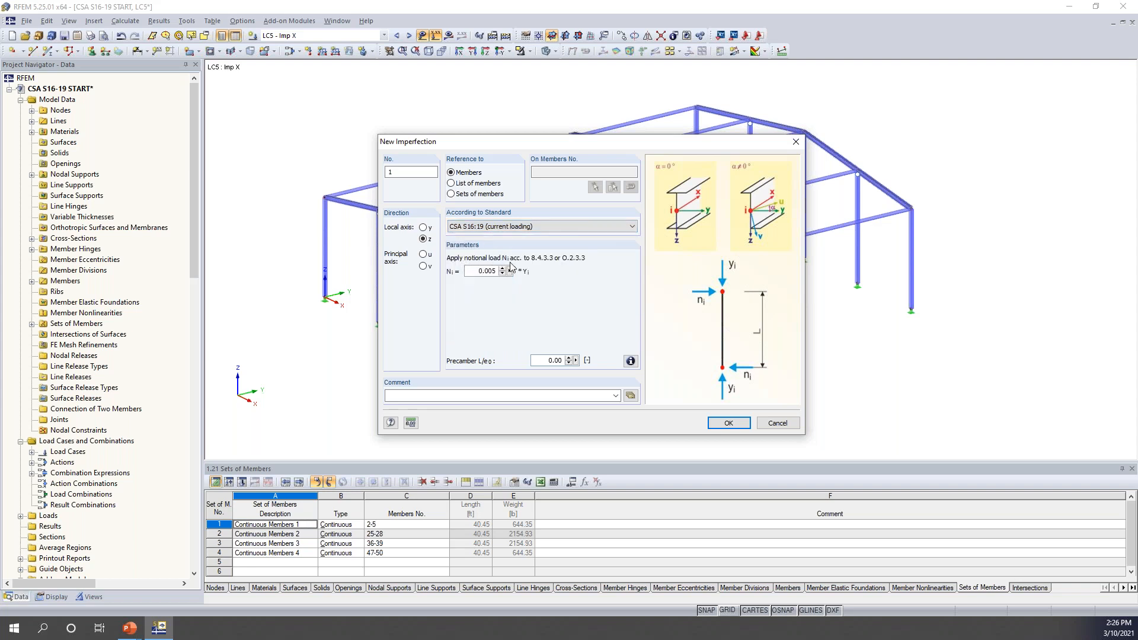
Set the notional load factor to 0.002, check the precamber diagram, and accept the imperfection settings for member assignment
double_click(475, 271)
type("0.")
left_click(631, 362)
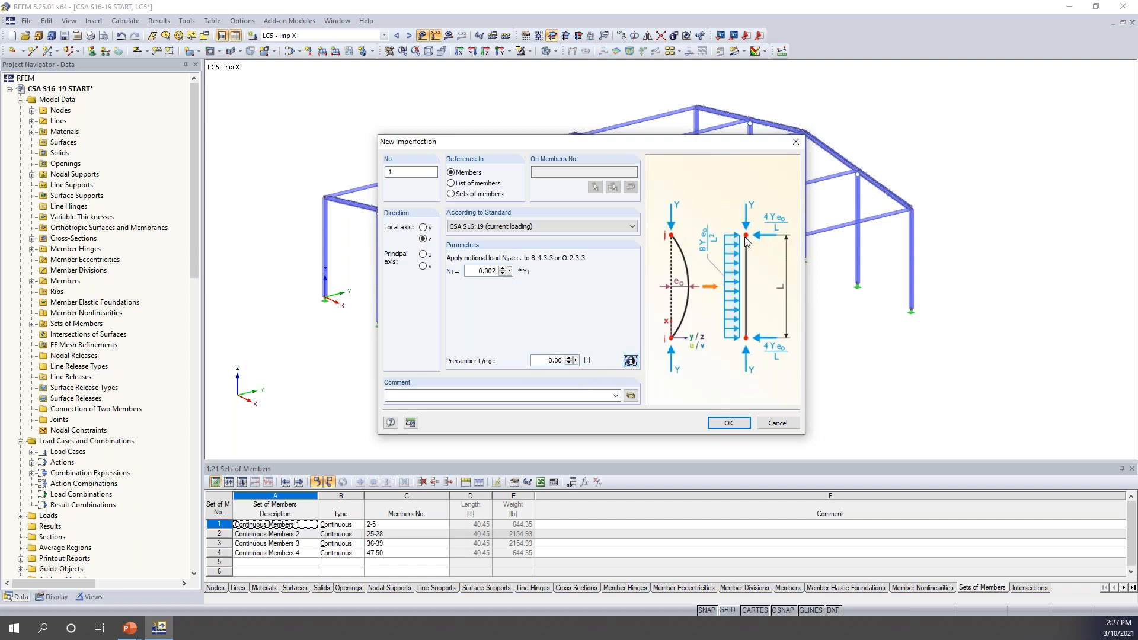
left_click(630, 362)
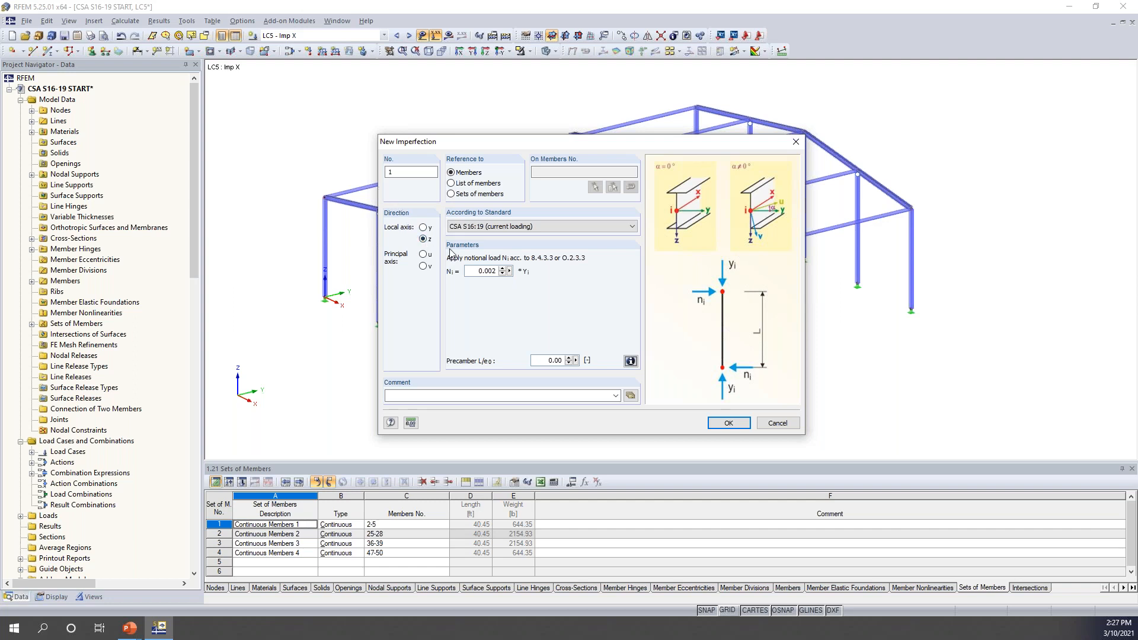
left_click(729, 422)
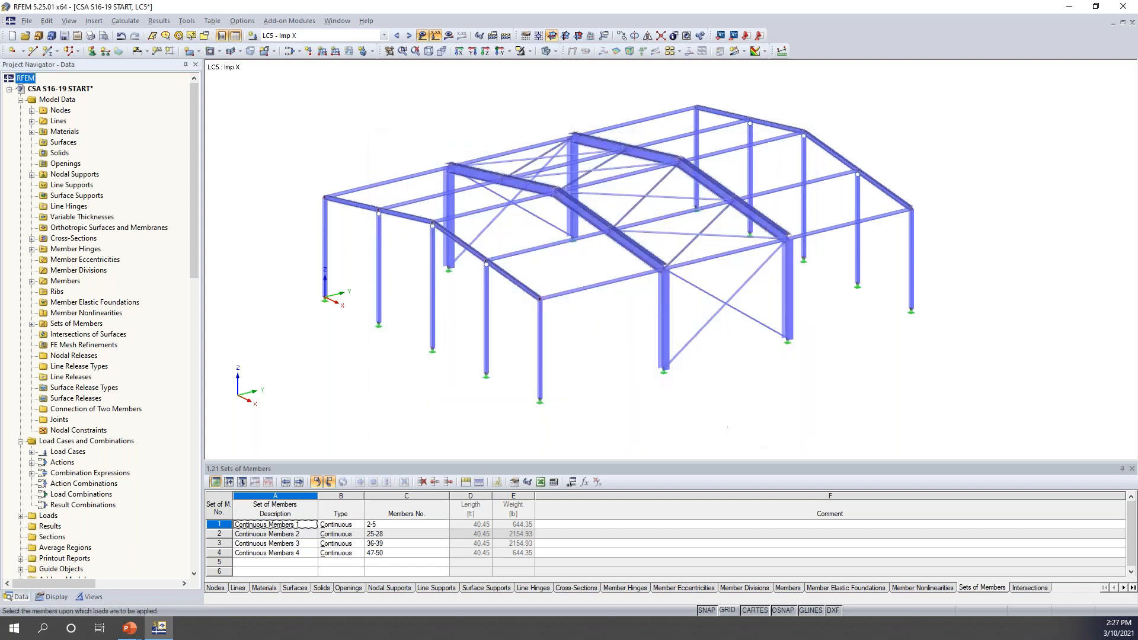
Limit the model visibility to members of type Beam
left_click(97, 598)
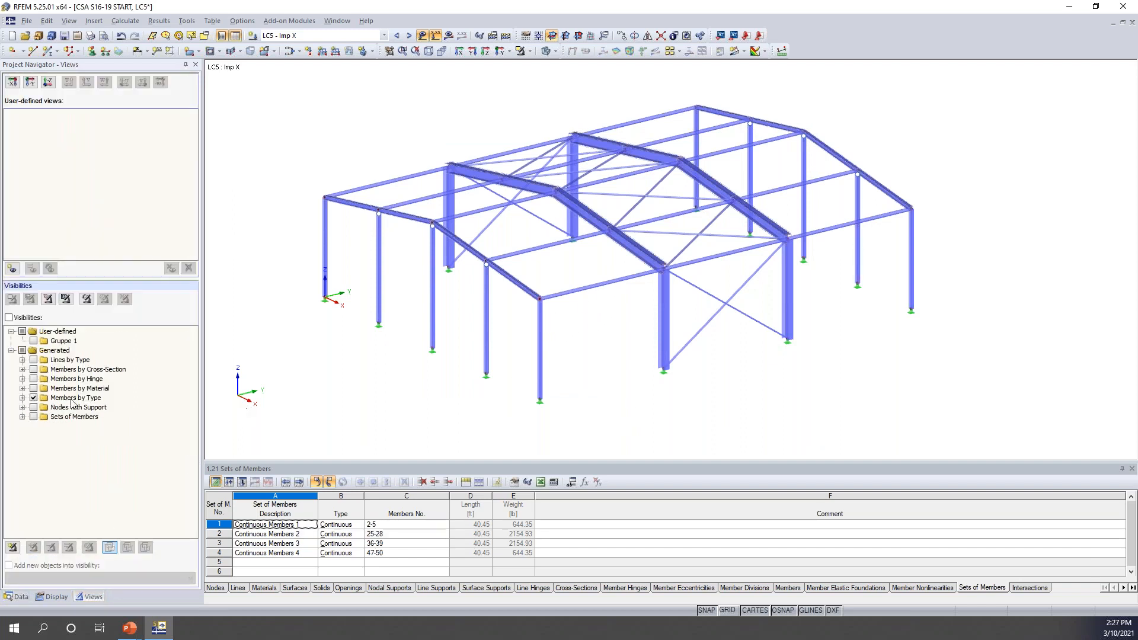
left_click(21, 398)
left_click(44, 407)
left_click(45, 408)
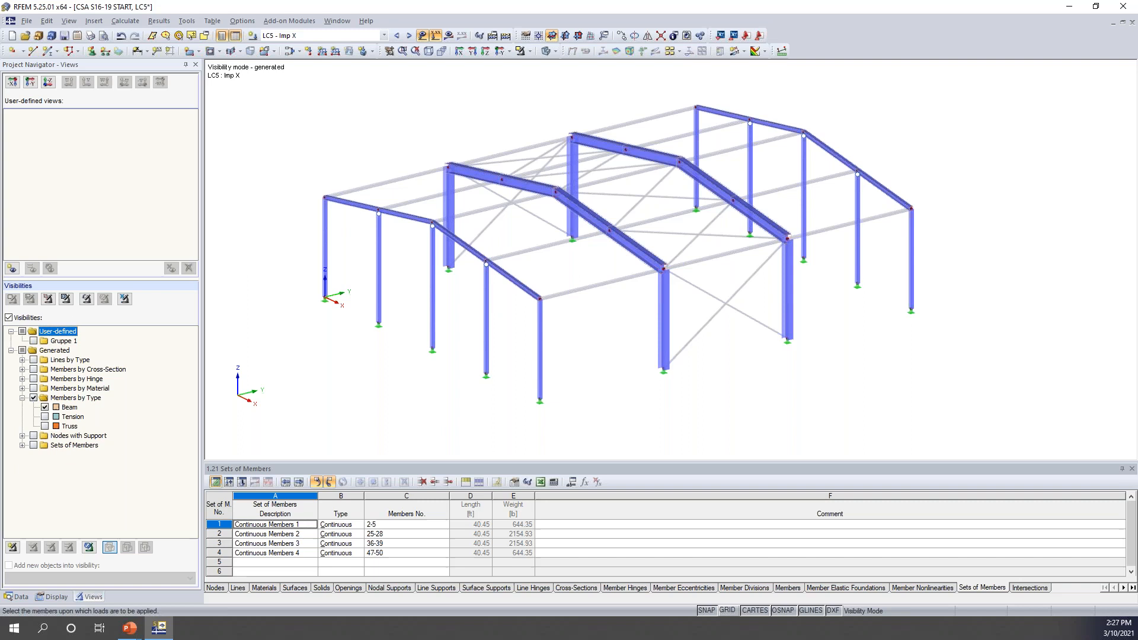
Assign the Imp X imperfection to all the hall's columns at once in a side view along Y, and finish the assignment
middle_click_drag(515, 354, 803, 246, "ctrl")
left_click_drag(890, 277, 346, 231)
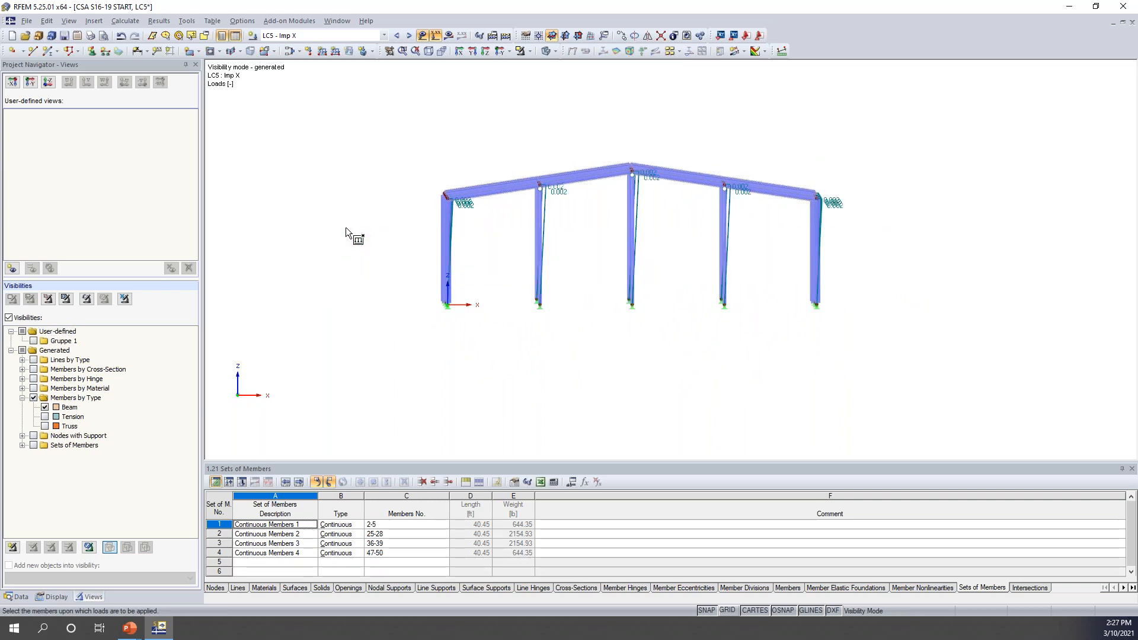
key("Escape")
Display the model in wireframe and check the imperfections on the columns in an isometric view
middle_click_drag(929, 292, 845, 341, "ctrl")
left_click(546, 50)
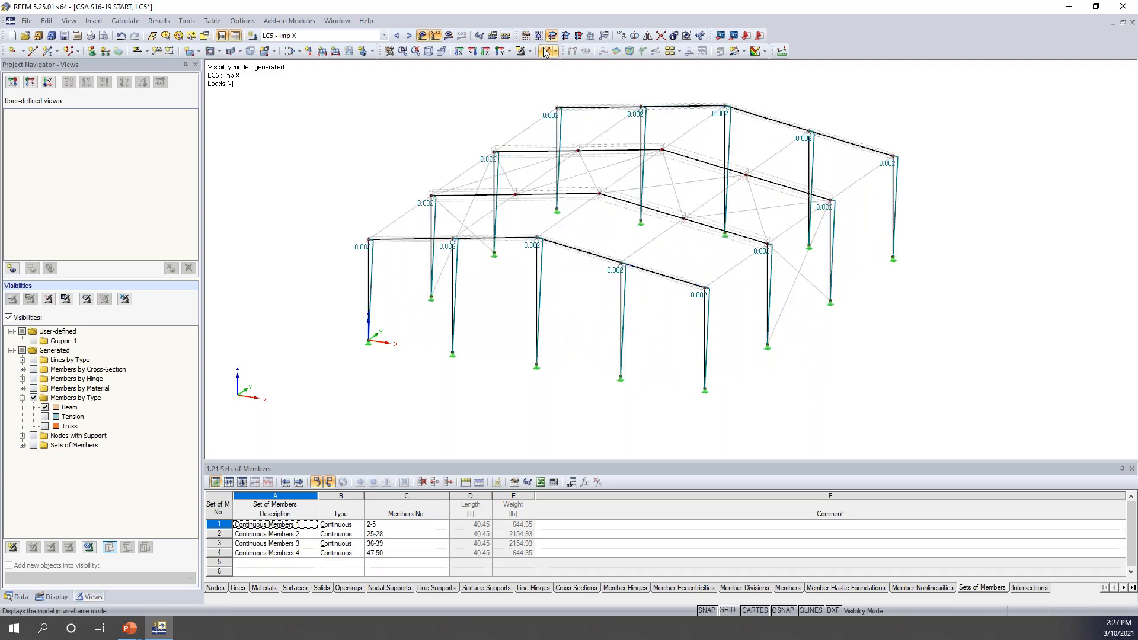
scroll(542, 315, "up", 4)
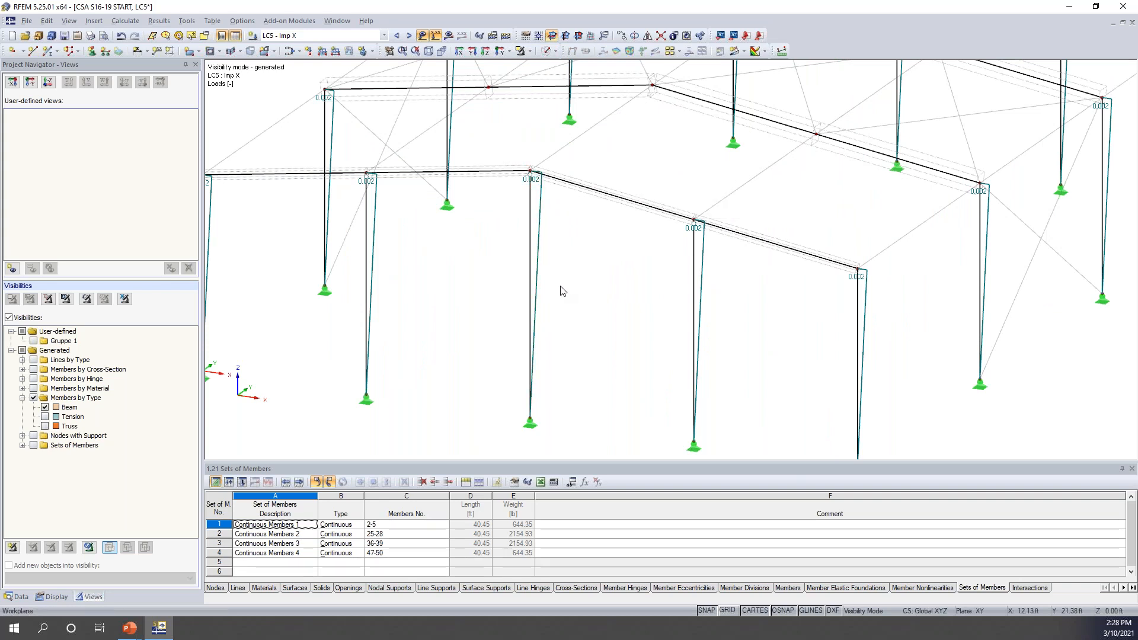
scroll(562, 290, "down", 3)
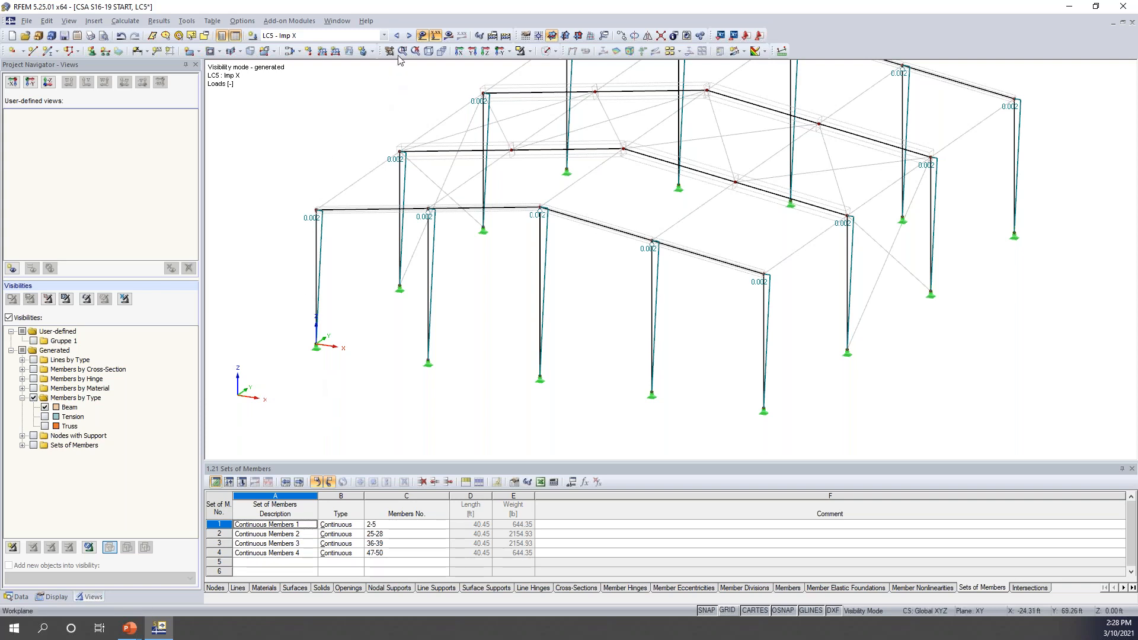
Make LC6 - Imp Y current and define a graphically assigned CSA S16:19 (current loading) member imperfection along local axis y with factor 0.002
left_click(408, 36)
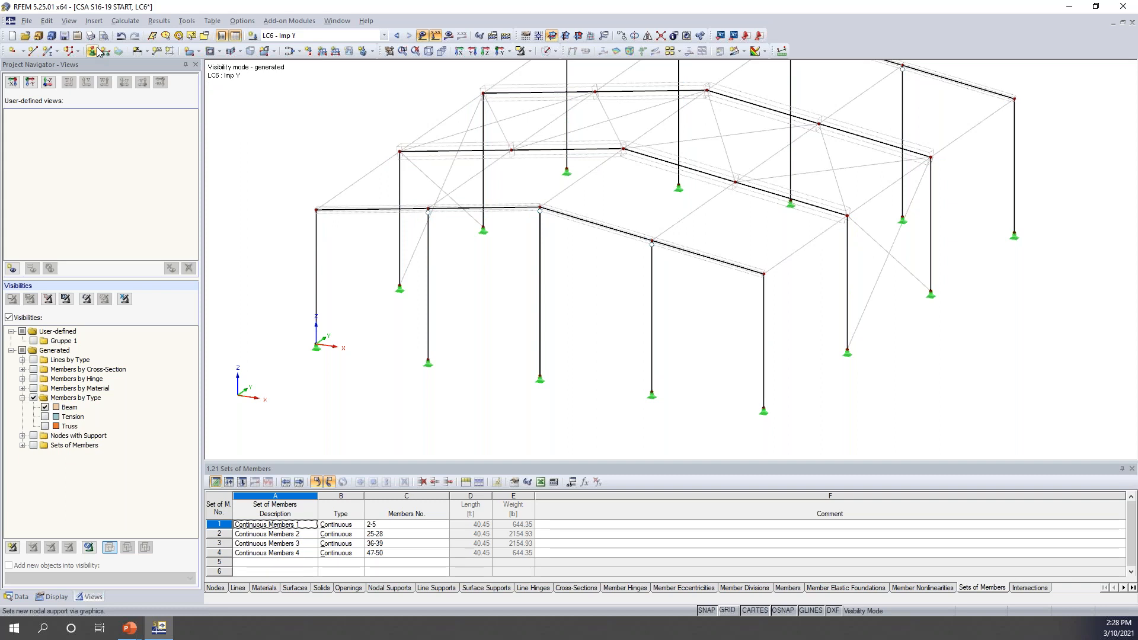
left_click(94, 22)
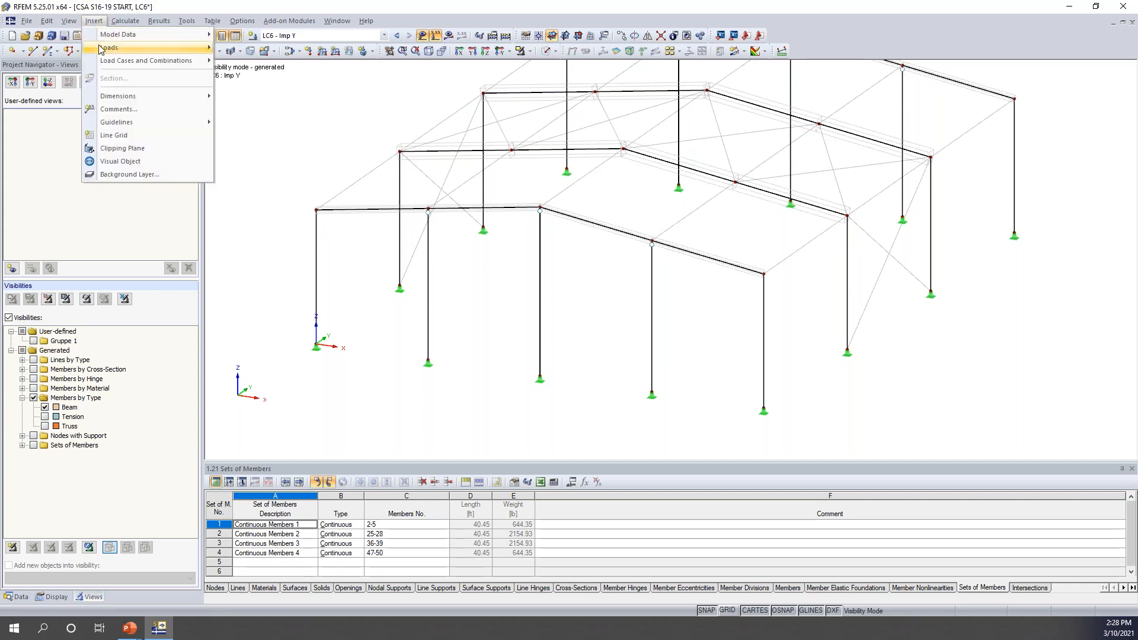
mouse_move(110, 48)
mouse_move(307, 249)
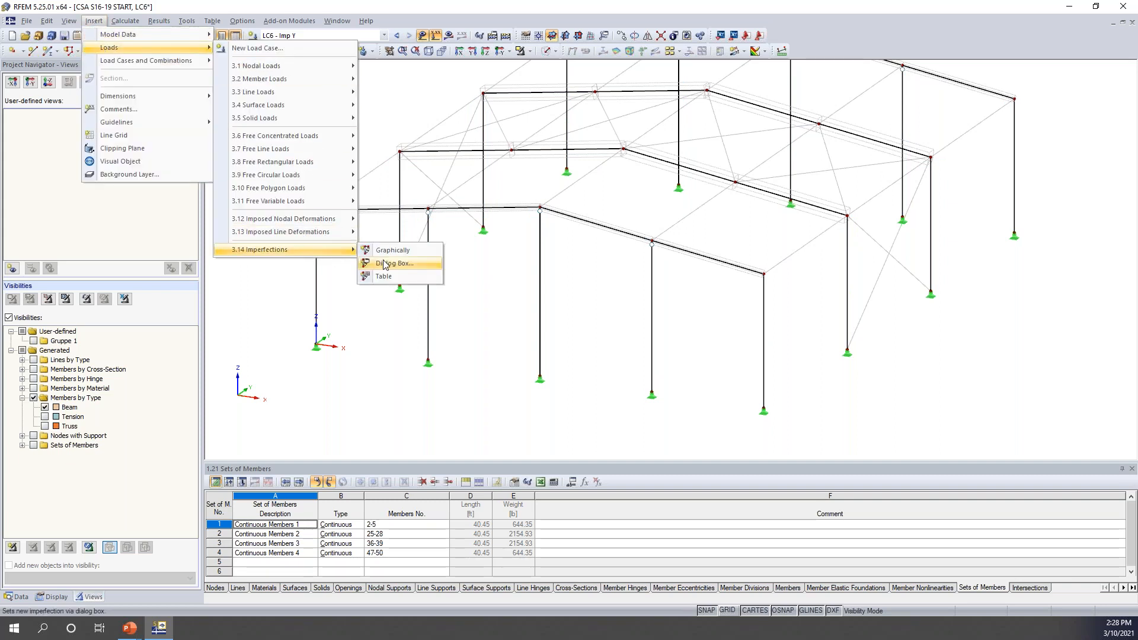
left_click(384, 247)
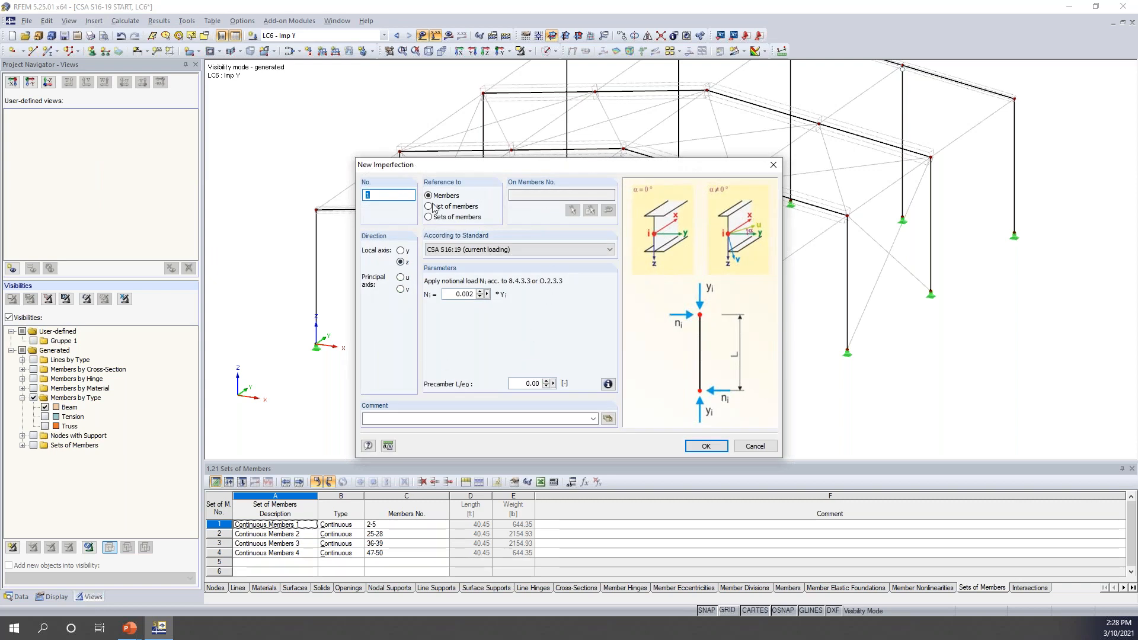
left_click(401, 252)
left_click(706, 446)
Assign the Imp Y imperfection to all the hall's columns and check its direction on the frames
middle_click_drag(635, 368, 906, 266, "ctrl")
left_click_drag(966, 252, 382, 186)
middle_click_drag(709, 353, 364, 160, "ctrl")
scroll(363, 160, "up", 3)
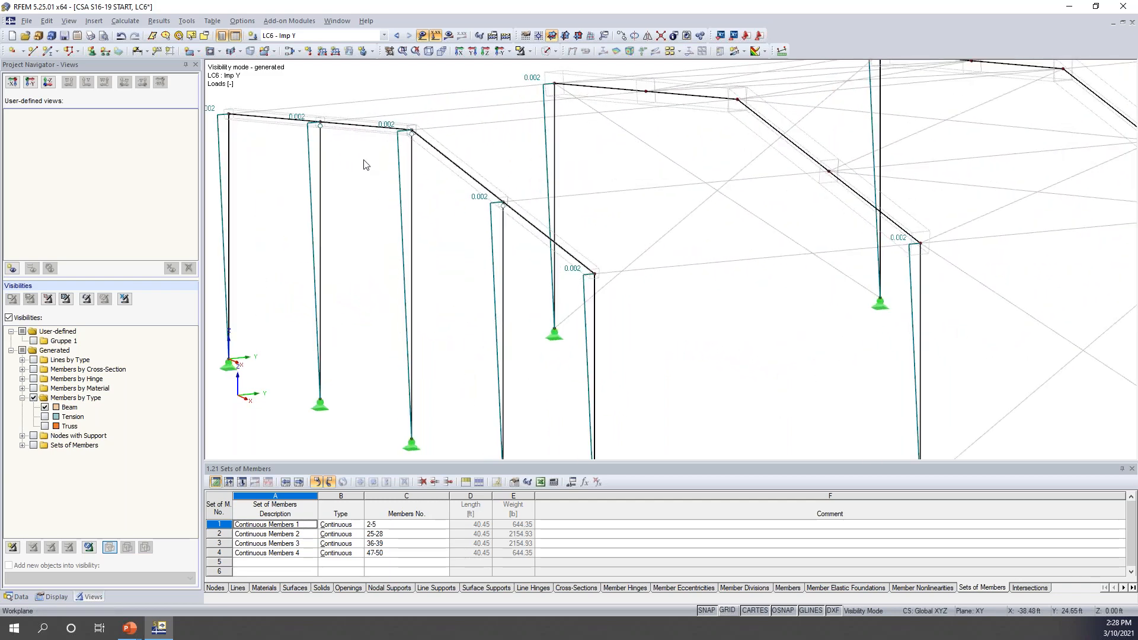
scroll(475, 141, "down", 3)
scroll(338, 295, "down", 1)
middle_click_drag(348, 289, 494, 339, "ctrl")
middle_click_drag(572, 364, 643, 352)
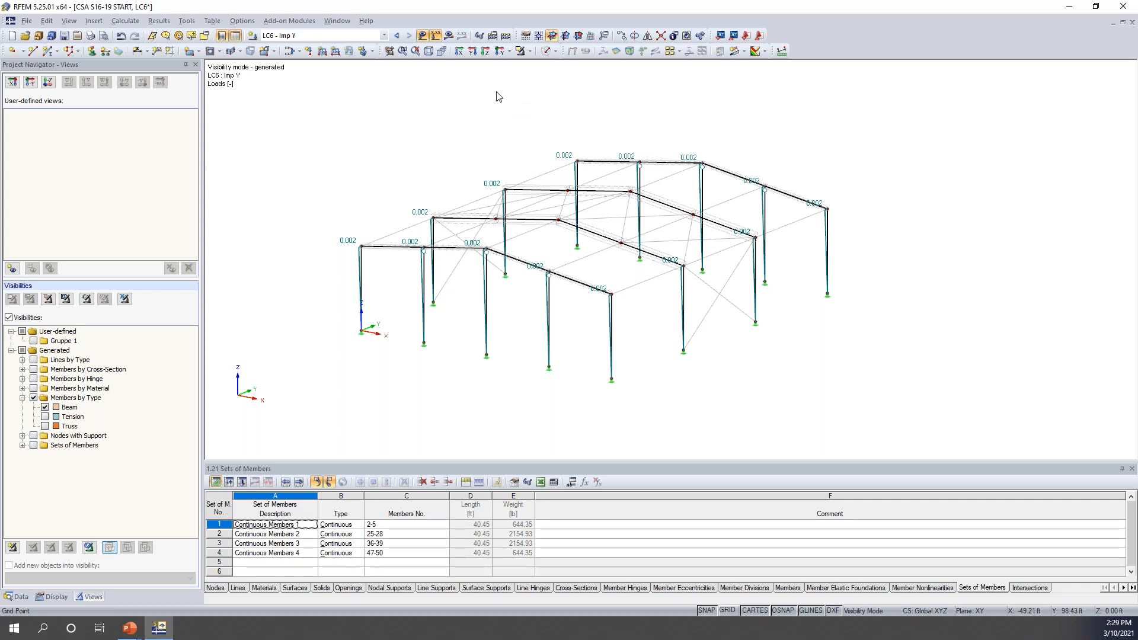
Cancel the visibility mode so the whole structure is shown again
left_click(530, 52)
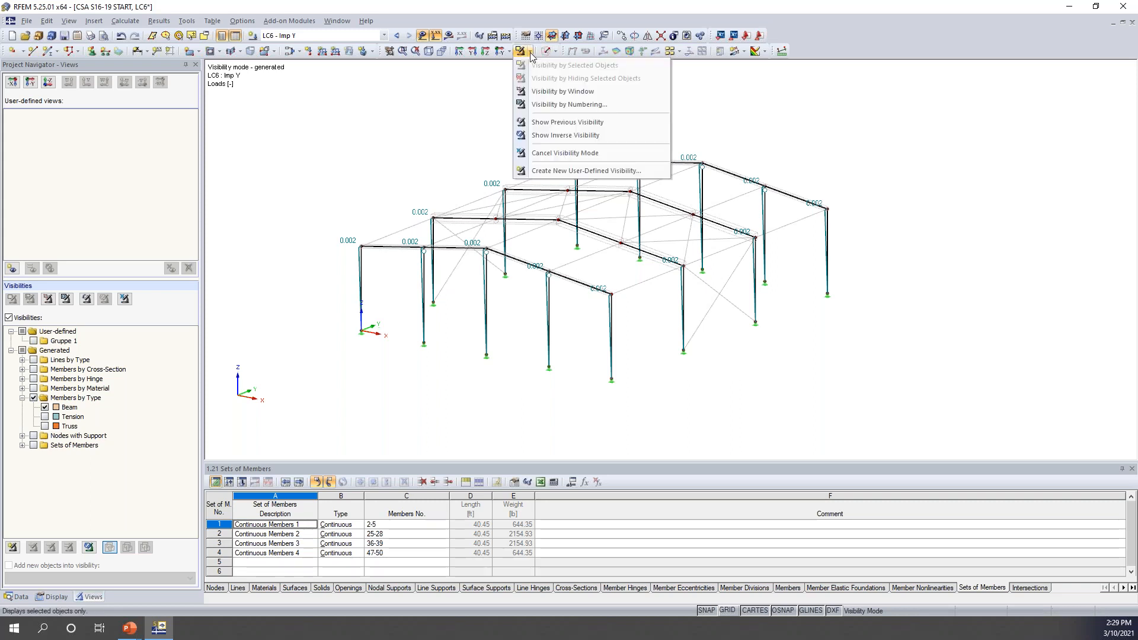
left_click(563, 153)
middle_click_drag(470, 145, 484, 101)
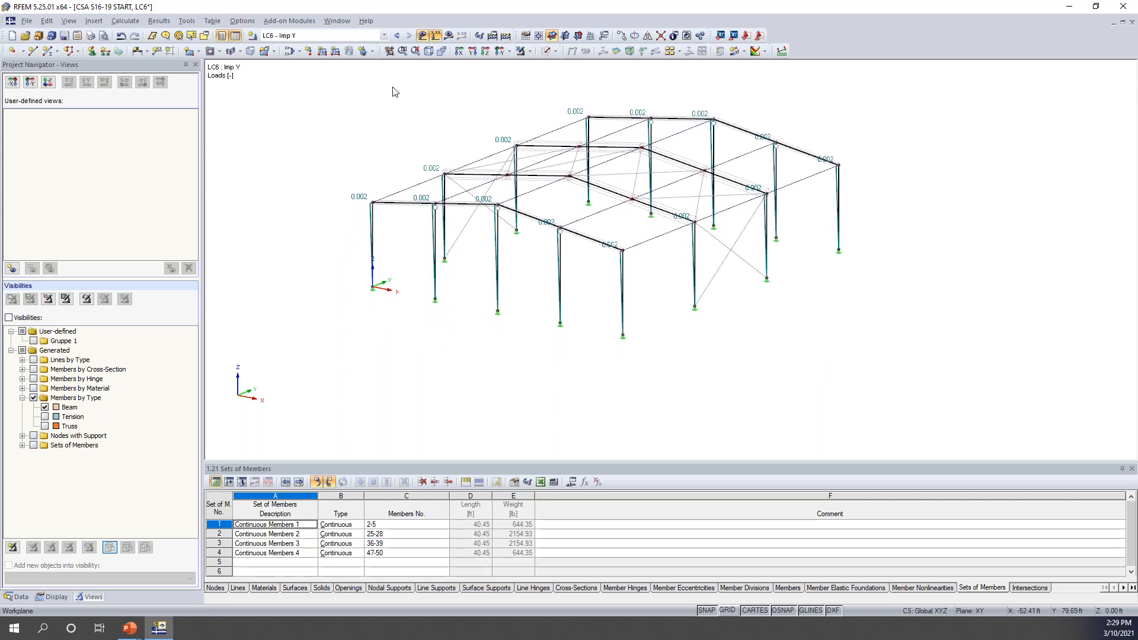
Consider imperfection load cases Imp X and Imp Y in CE1 Limit State of Strength and make them subject to specific load cases
left_click(290, 51)
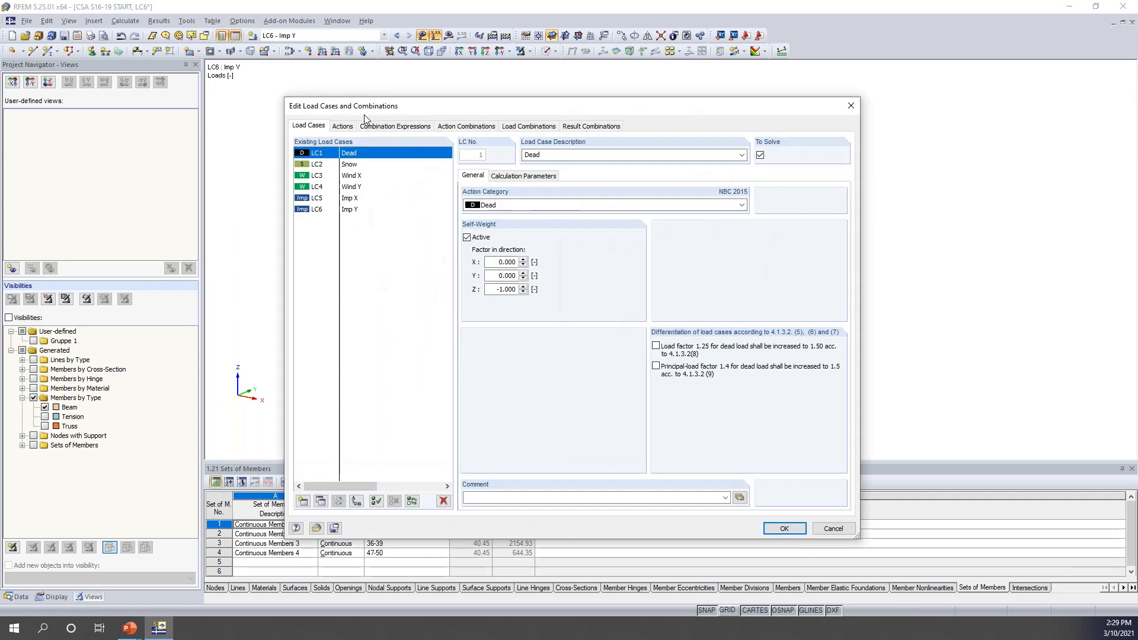
left_click(380, 126)
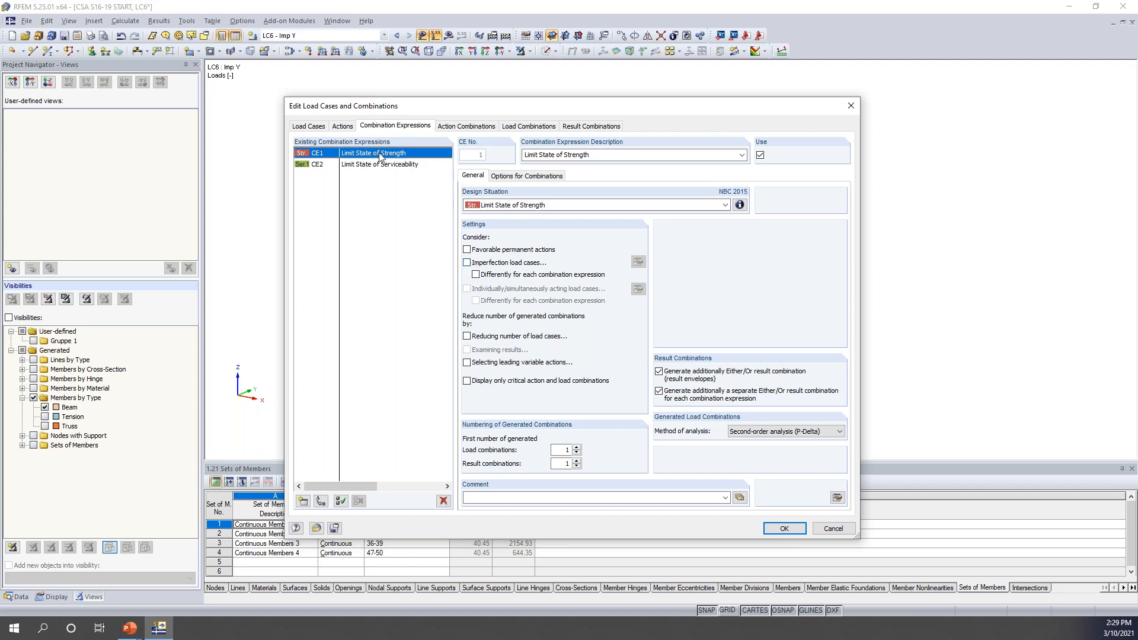
left_click(467, 264)
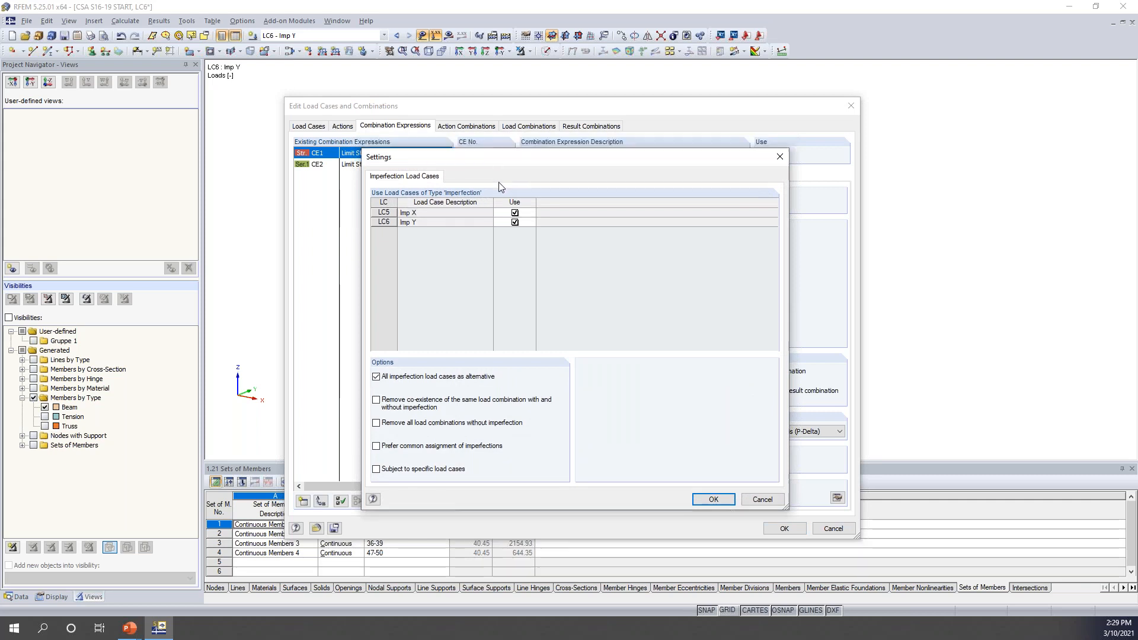
left_click_drag(496, 309, 501, 161)
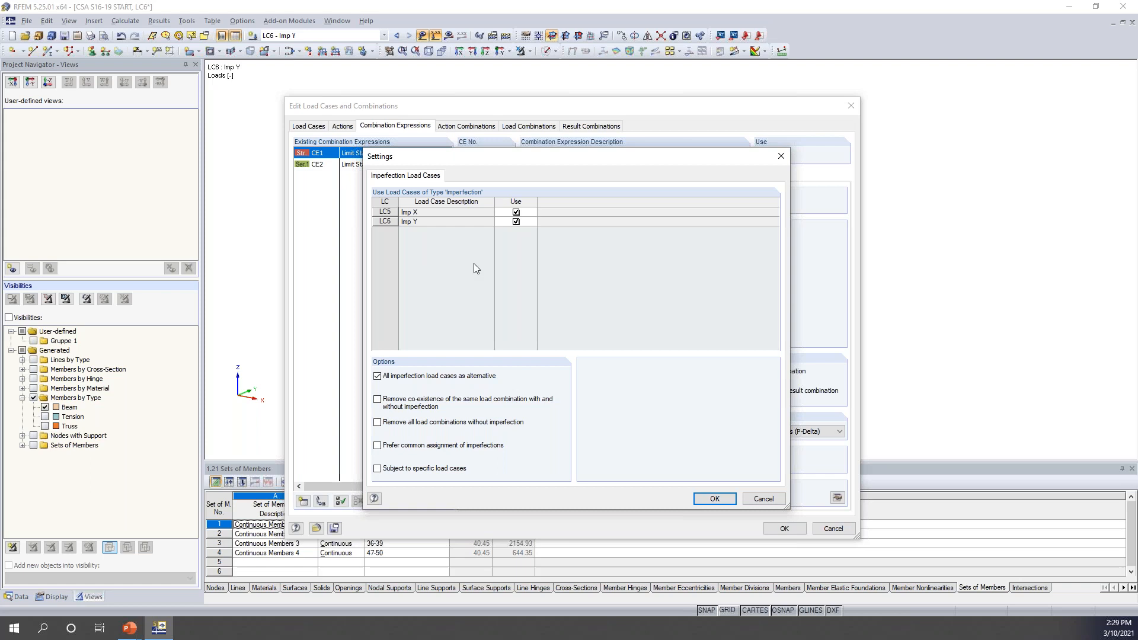
left_click(378, 469)
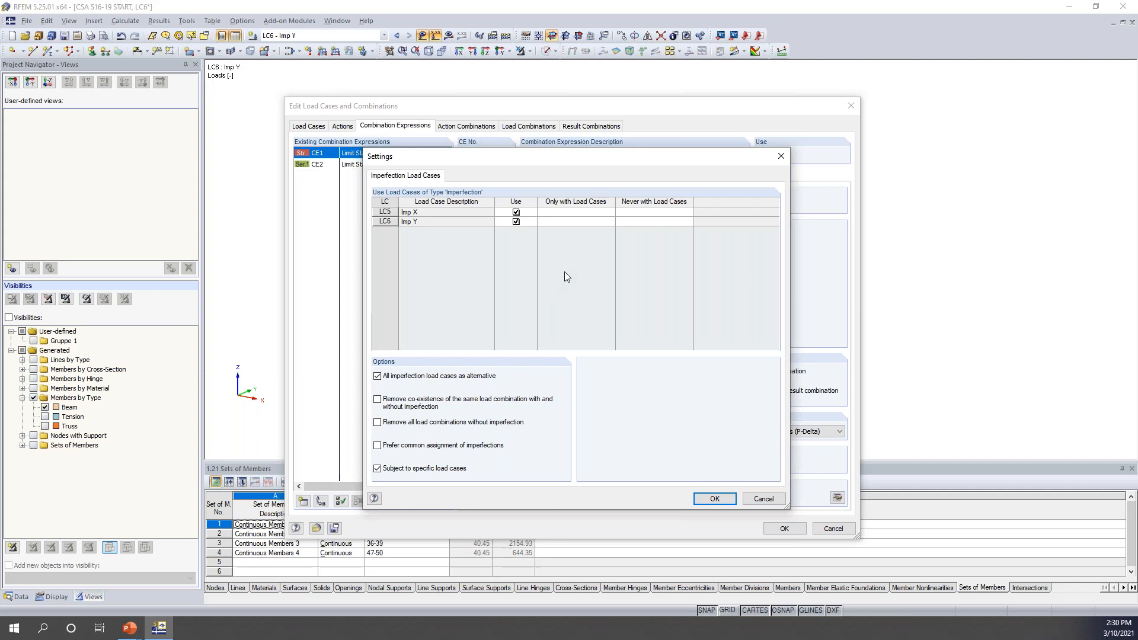
Set imperfection Imp X to never act with LC4 Wind Y
left_click(632, 212)
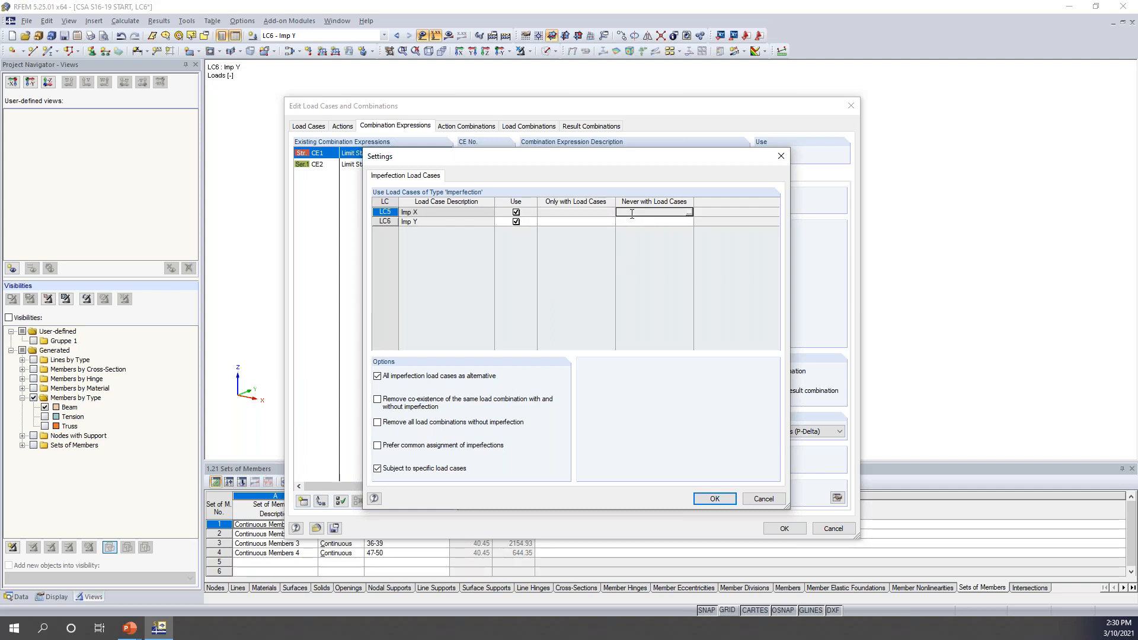
left_click(689, 214)
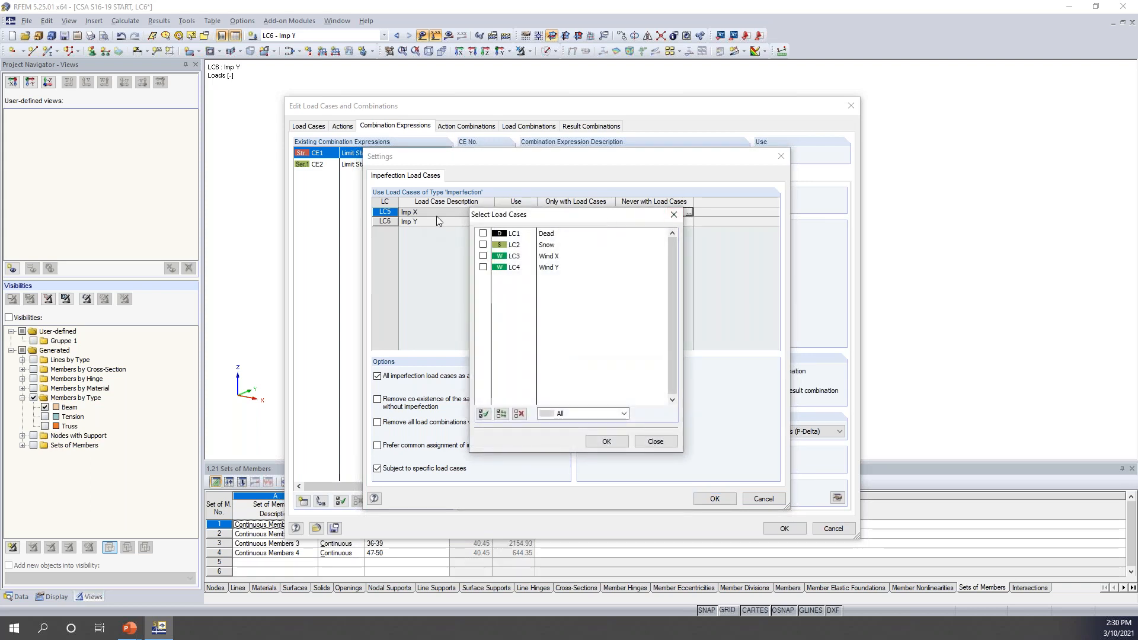
left_click(483, 267)
left_click(607, 441)
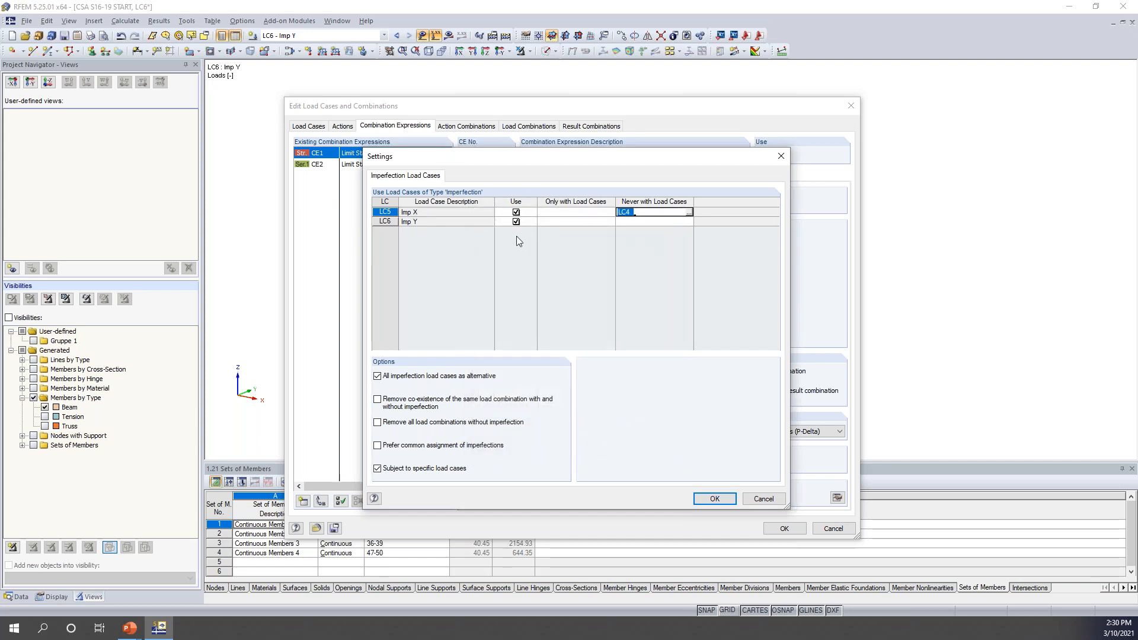
Set imperfection Imp Y to never act with LC3 Wind X and accept the imperfection settings
left_click(658, 221)
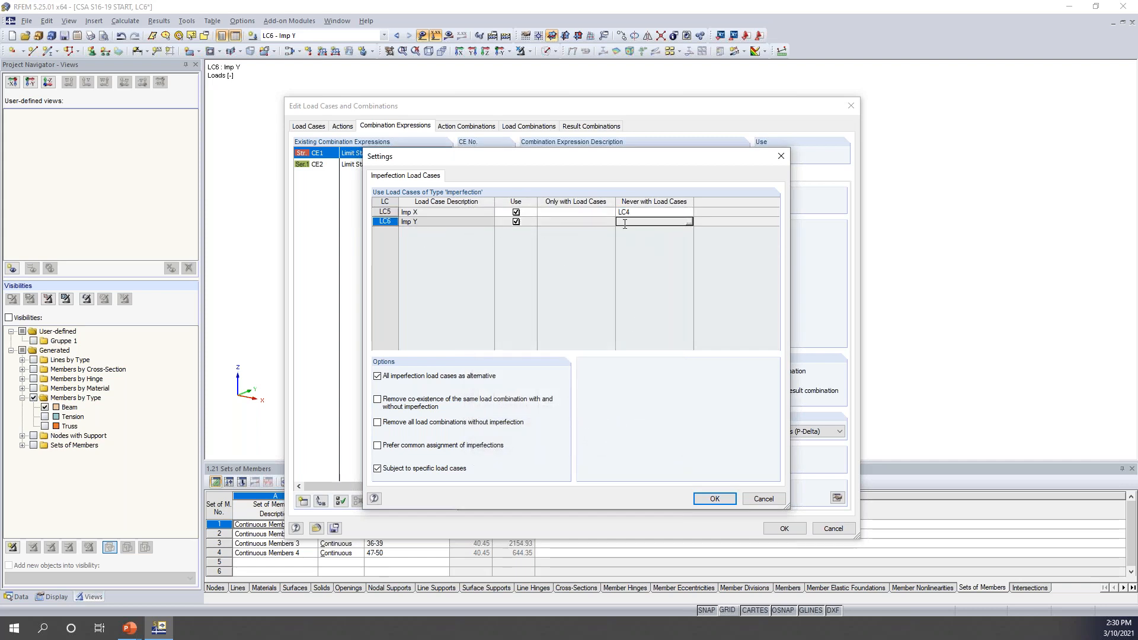
left_click(688, 222)
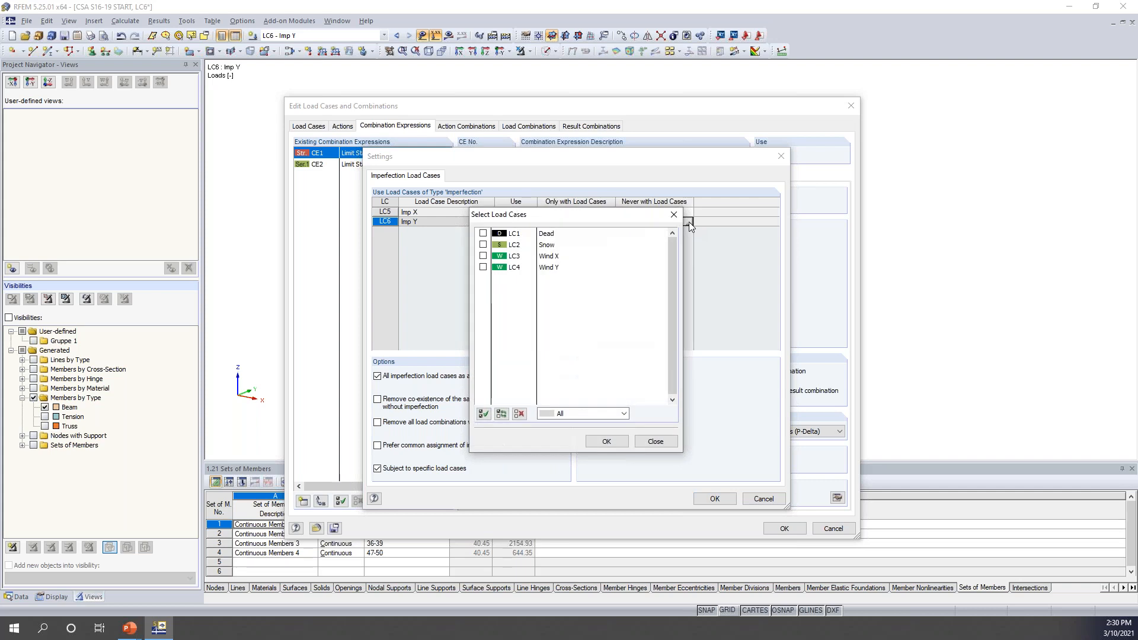
left_click(483, 256)
left_click(606, 441)
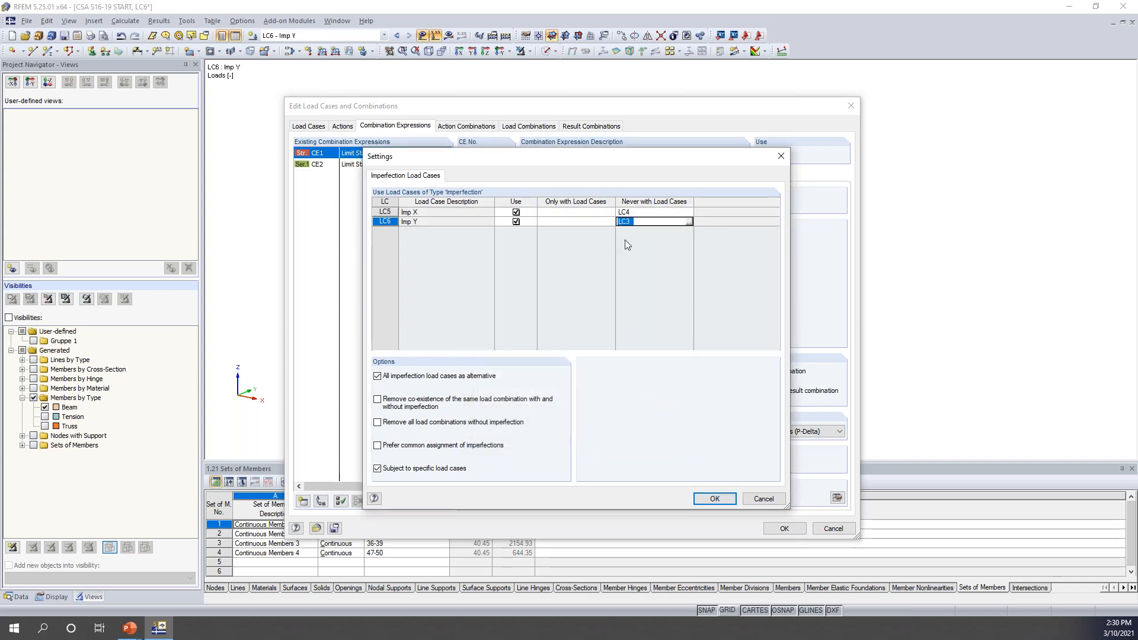
left_click(709, 500)
Consider the imperfection load cases differently for each combination expression and check the settings of CE2 Limit State of Serviceability
left_click(466, 262)
left_click(476, 275)
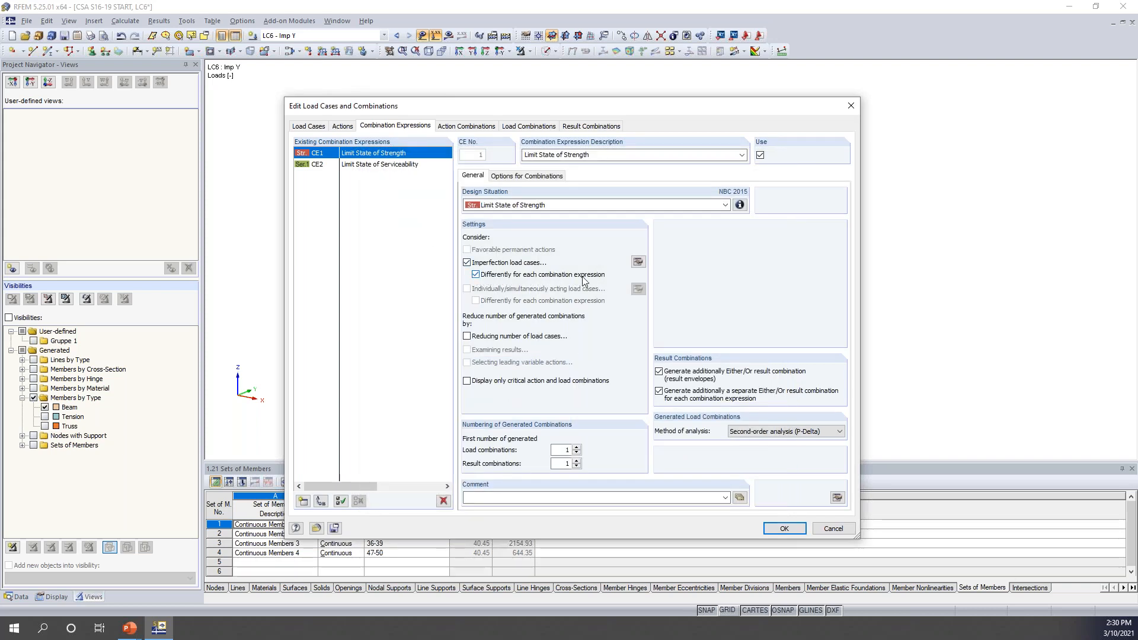
left_click(393, 166)
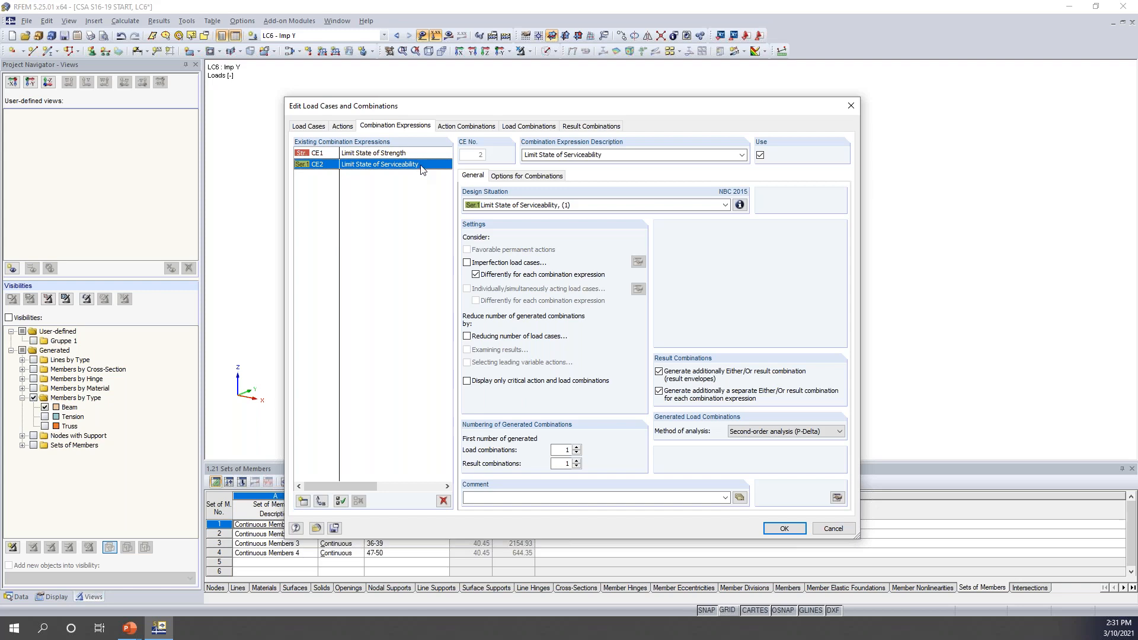
Examine the generated load combinations CO1 to CO3 and CO7 to CO10 for how wind and imperfection load cases are paired
left_click(522, 127)
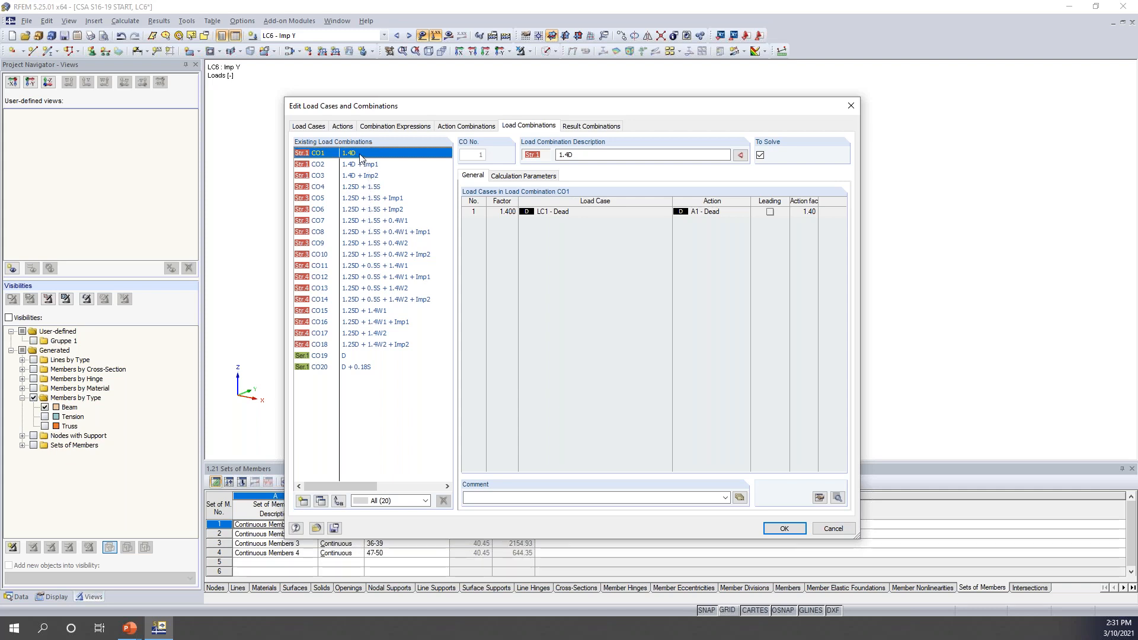
left_click(503, 212)
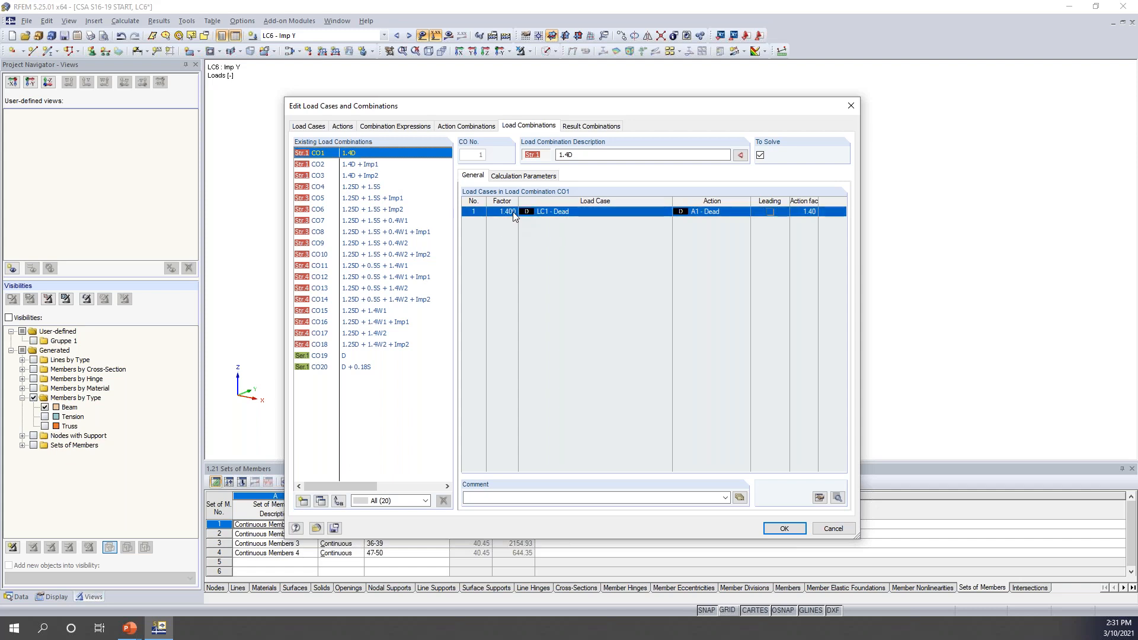
left_click(351, 166)
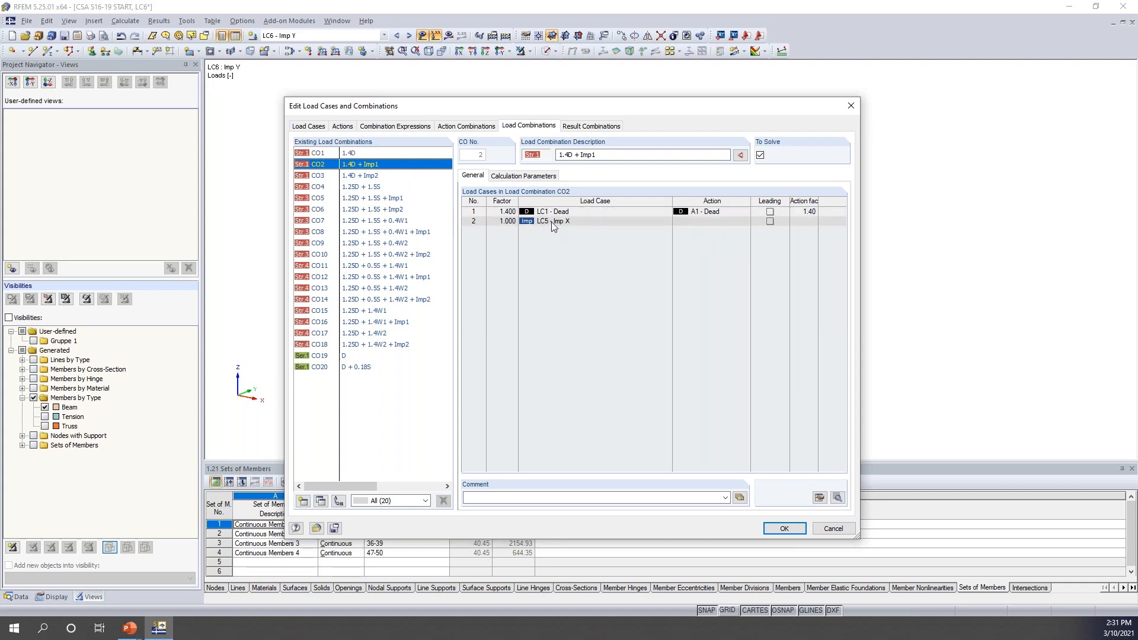
left_click(372, 176)
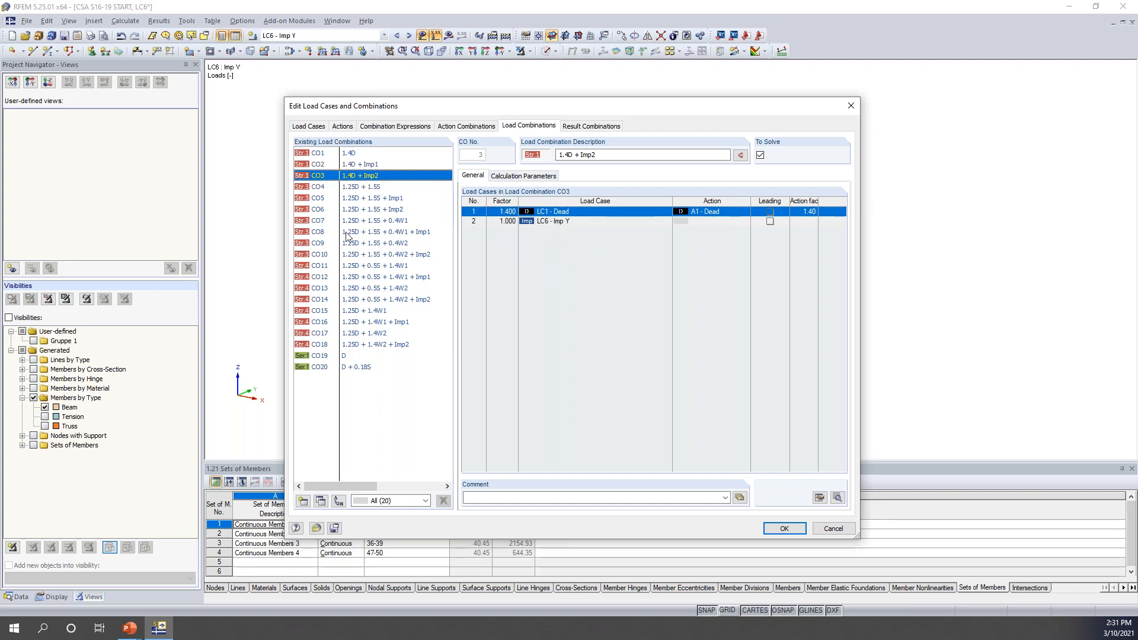
left_click(361, 222)
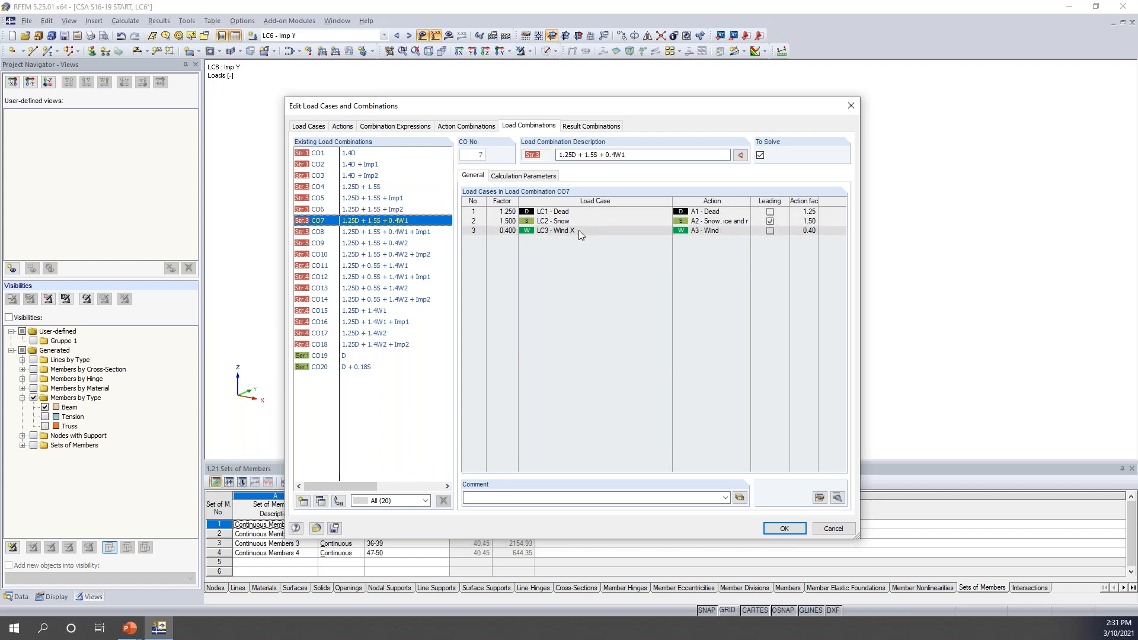
left_click(423, 234)
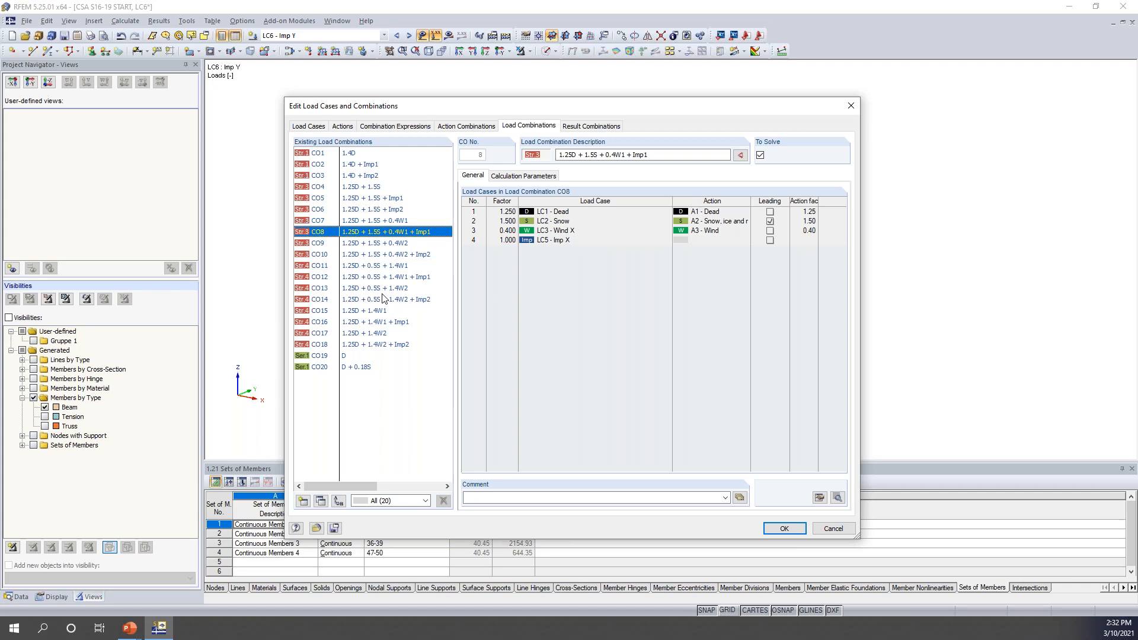
left_click(396, 244)
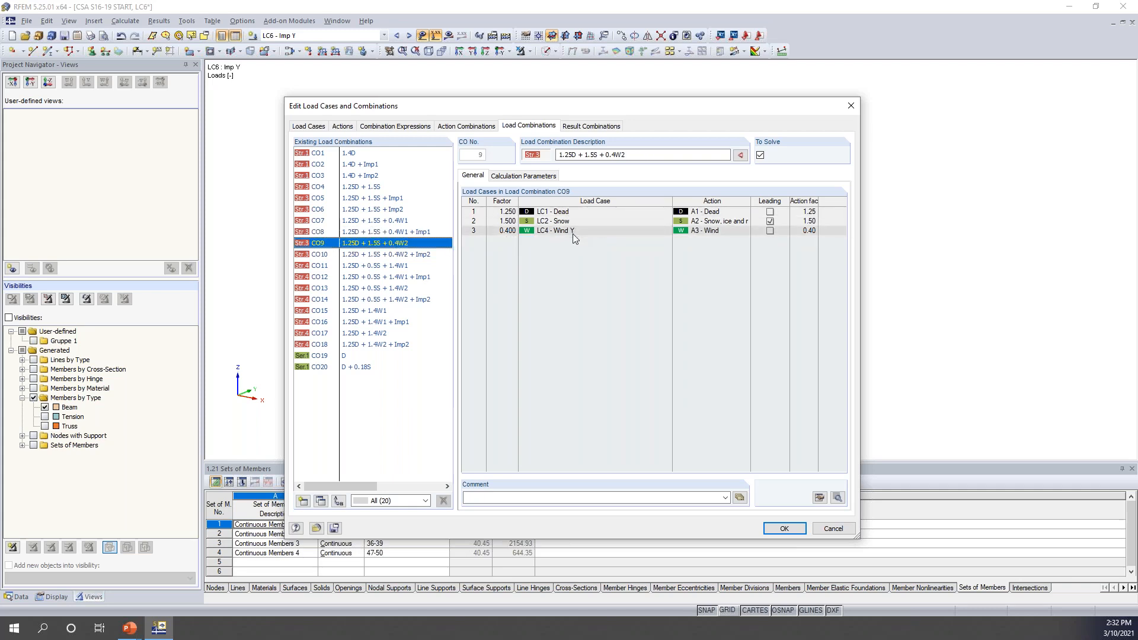
left_click(429, 254)
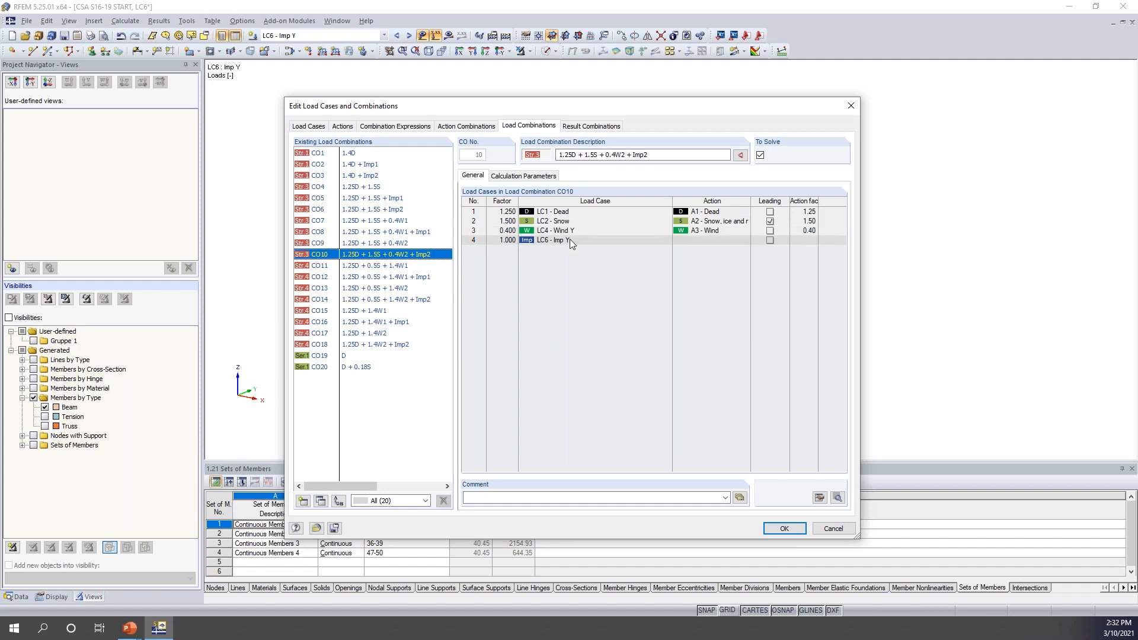
Check the load cases in serviceability combinations CO19 and CO20 and accept the load case and combination settings
left_click(348, 357)
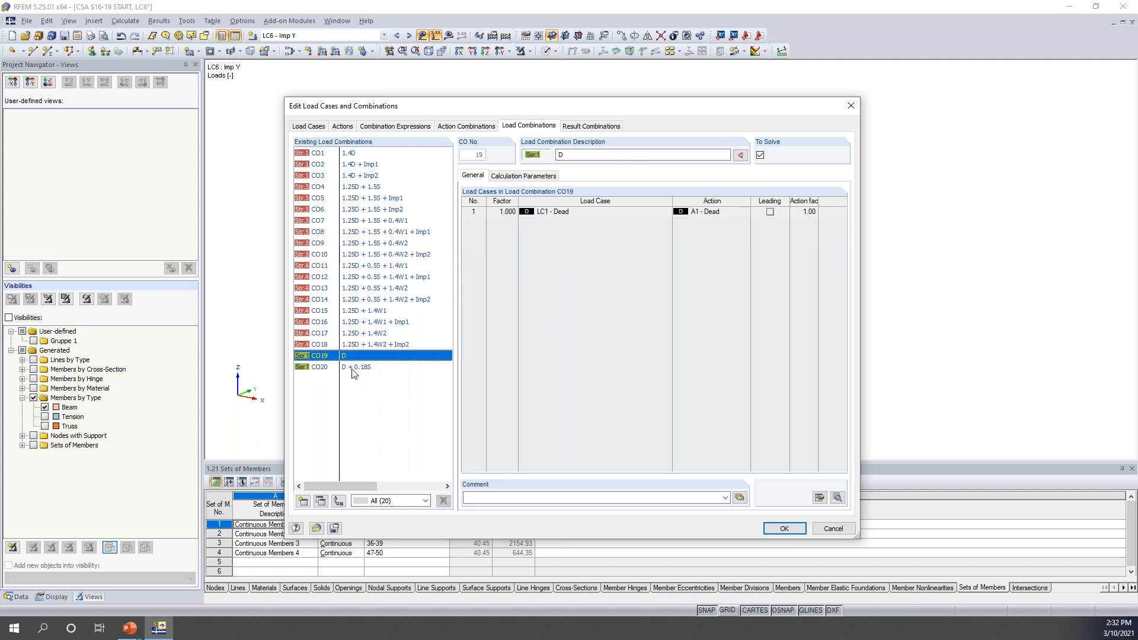
left_click(354, 369)
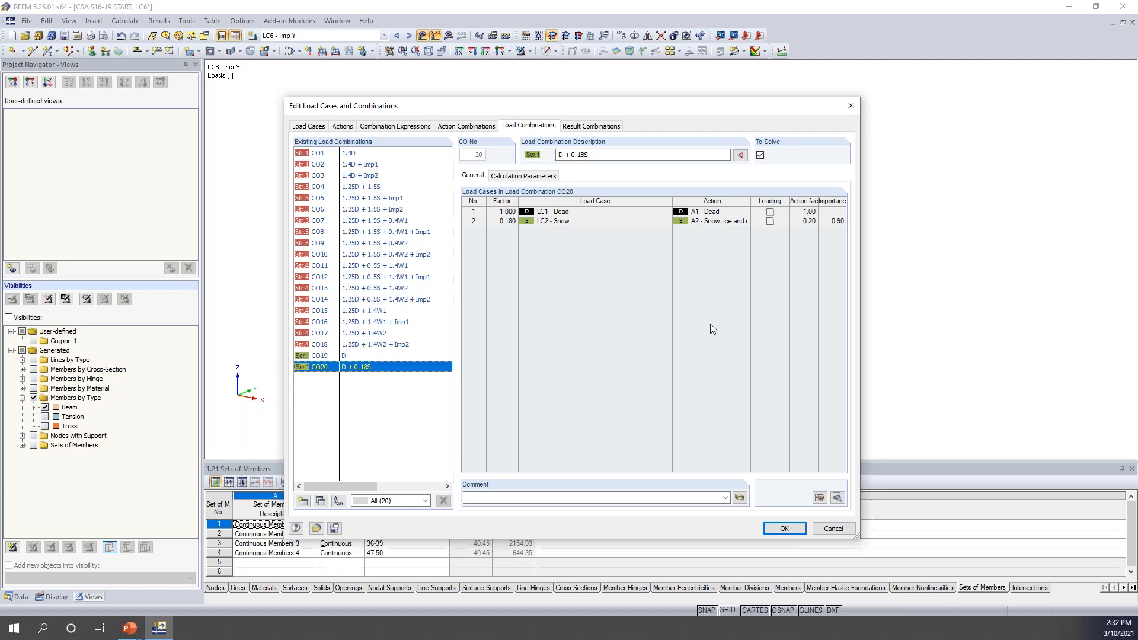
left_click(783, 529)
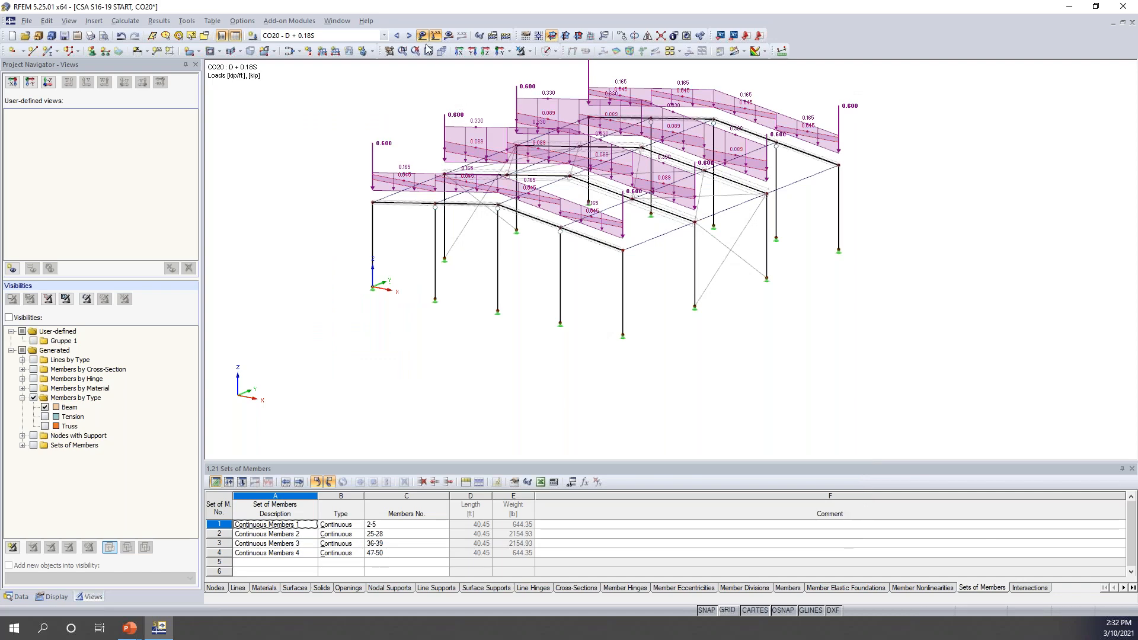
Display the applied loads and imperfections on the model for CO5 and the consecutive load combinations up to CO8
left_click(384, 35)
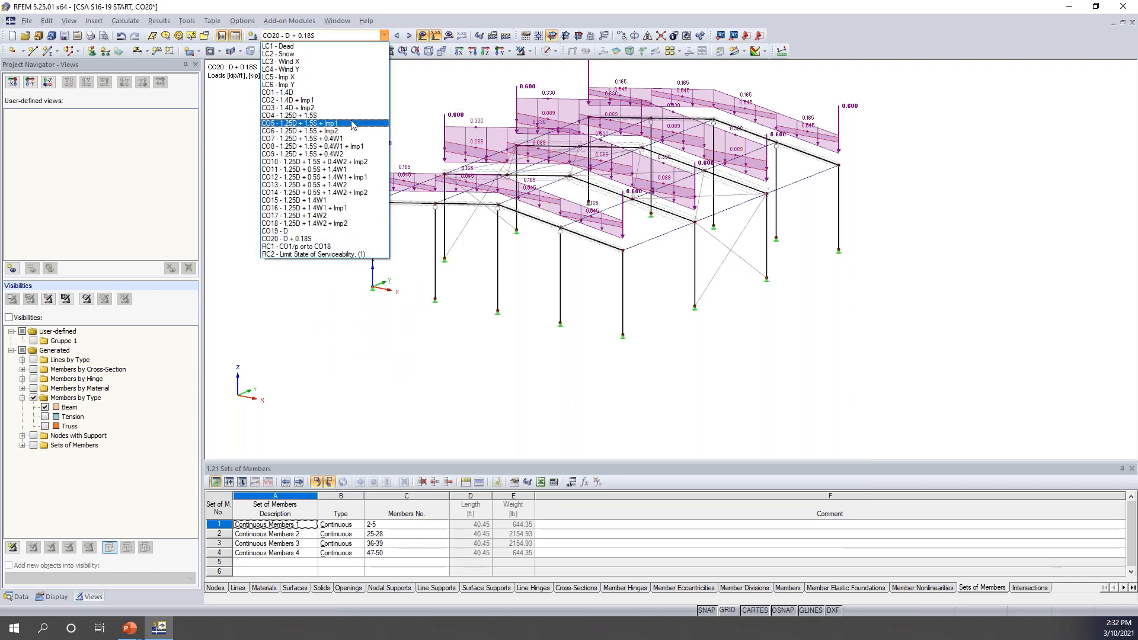
left_click(356, 125)
scroll(471, 291, "up", 3)
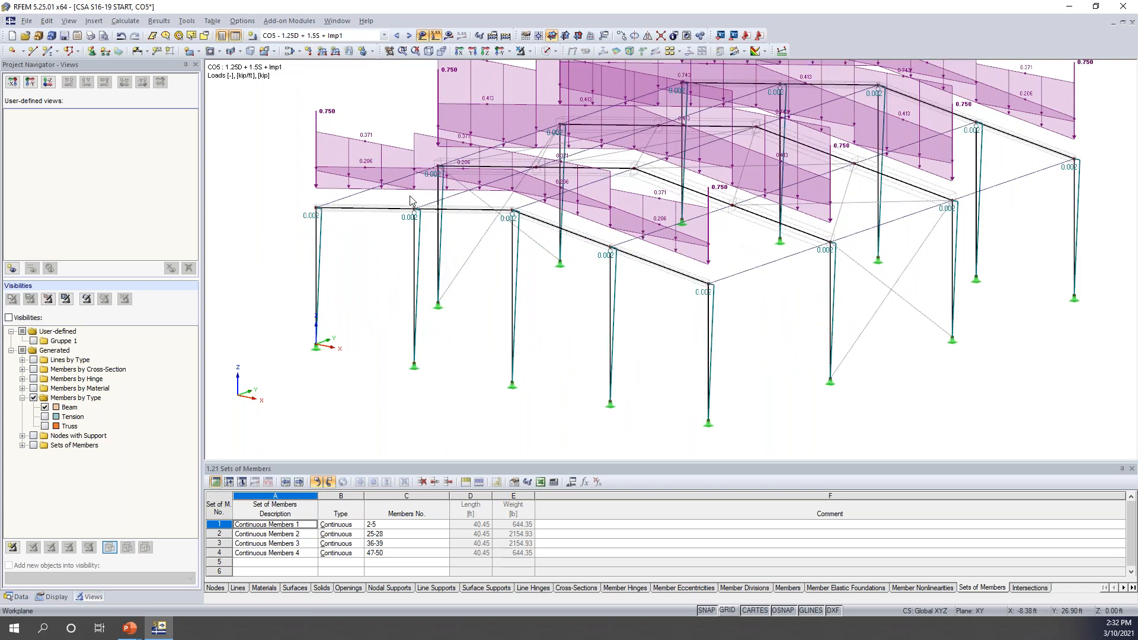
left_click(409, 36)
left_click(409, 36)
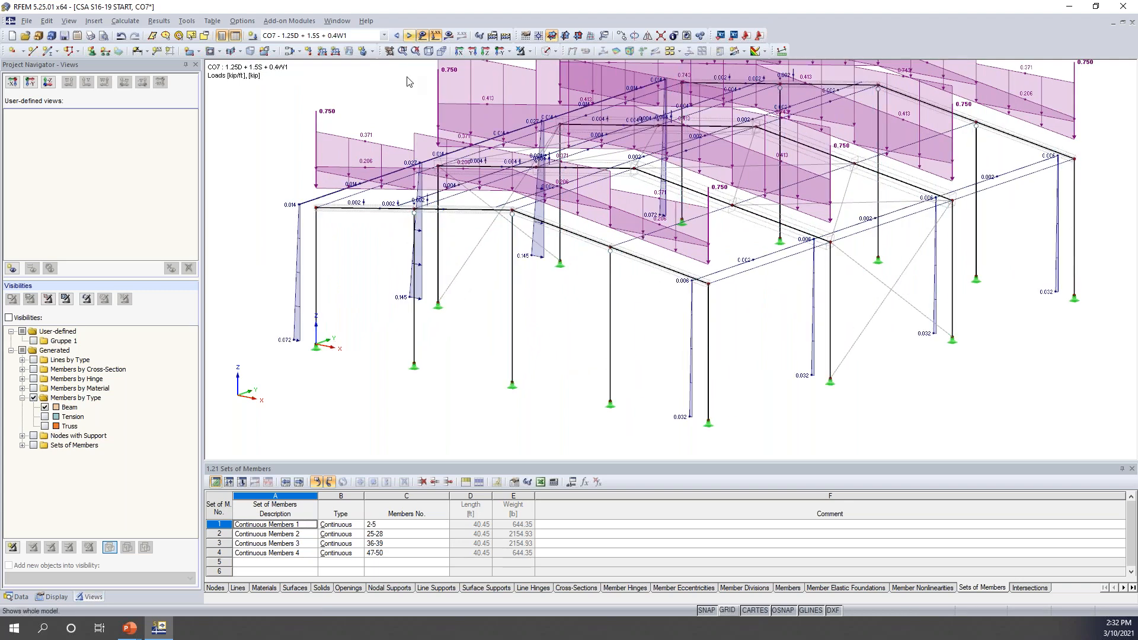
left_click(409, 36)
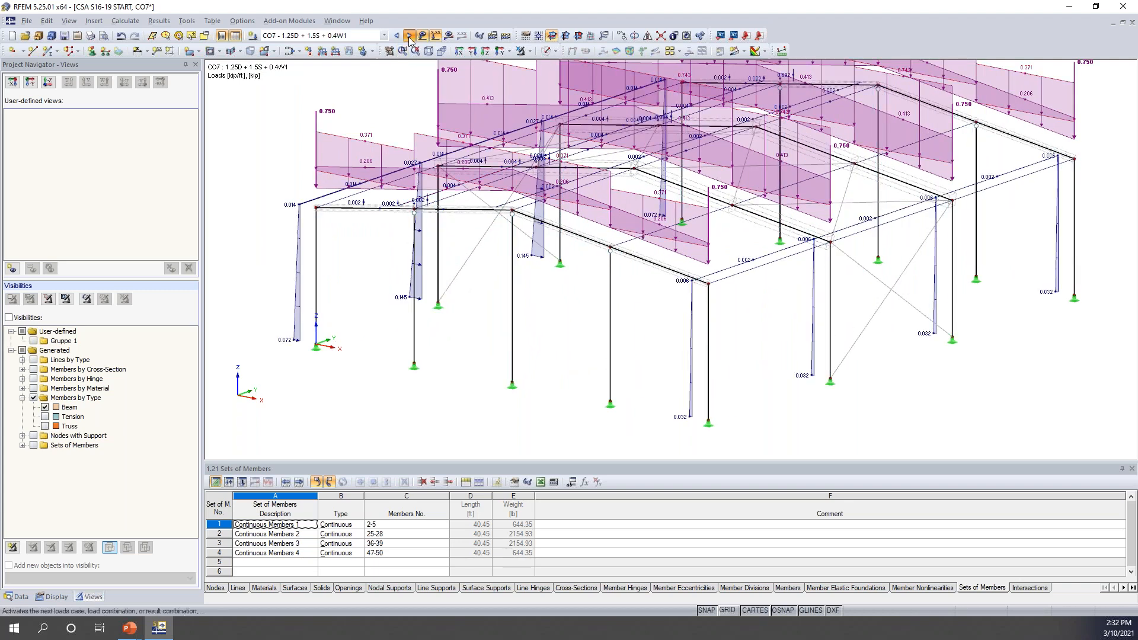
Hide the loads and load values and display the structure as a solid model
middle_click_drag(618, 334, 554, 324, "ctrl")
left_click(422, 36)
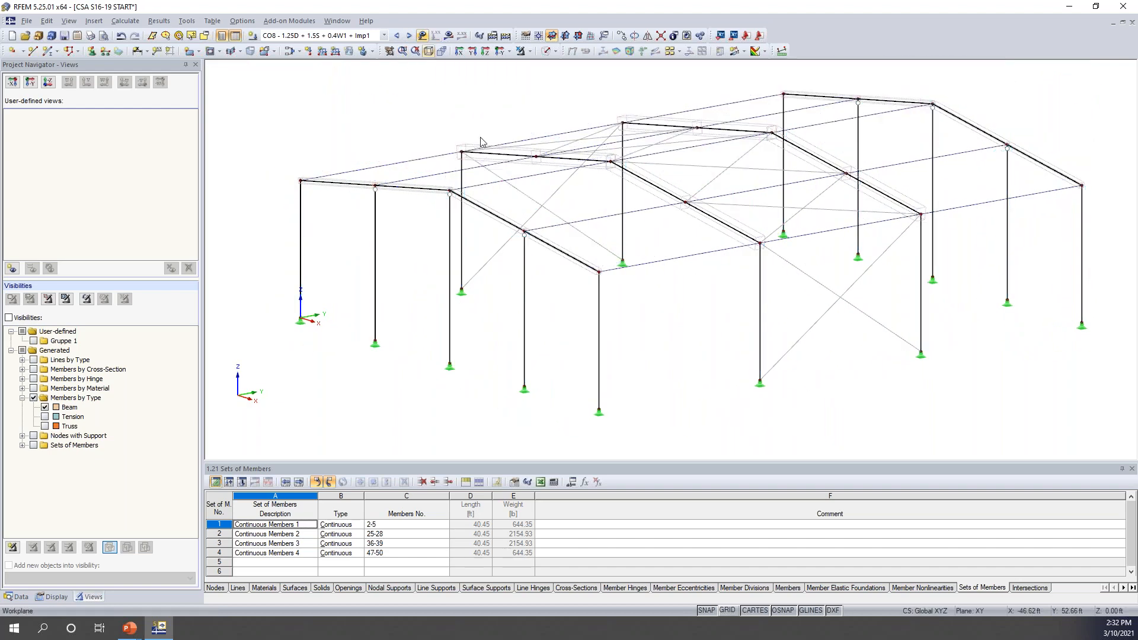
left_click(436, 35)
left_click(546, 51)
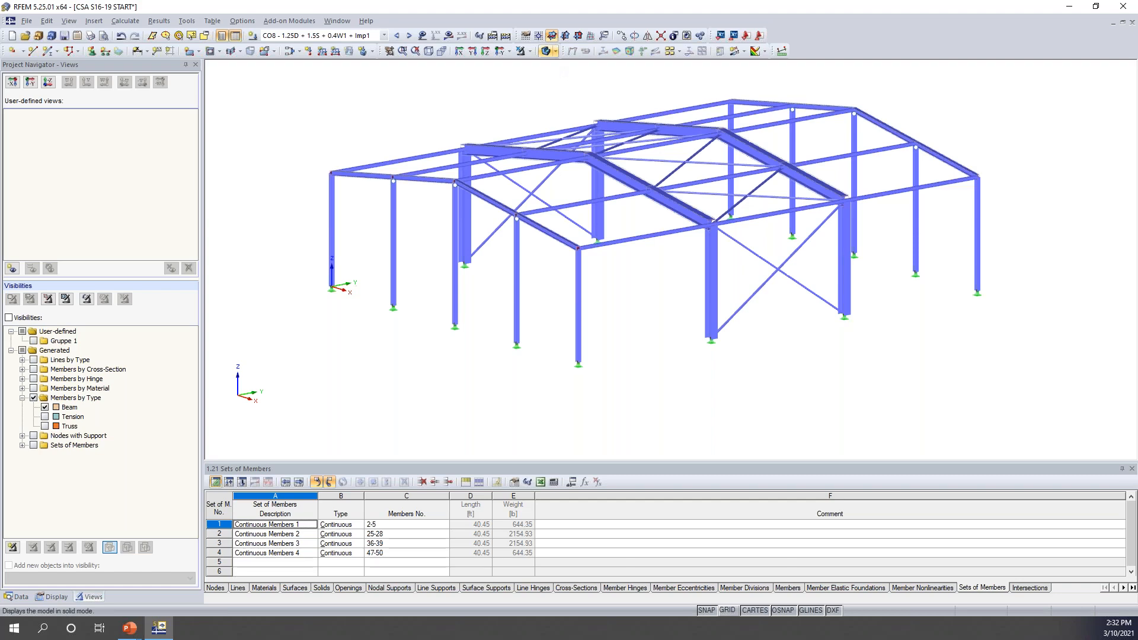
Switch to the PowerPoint presentation and advance to the slide on O.2 Reduced Stiffness Requirements
key("super+Tab")
left_click(215, 297)
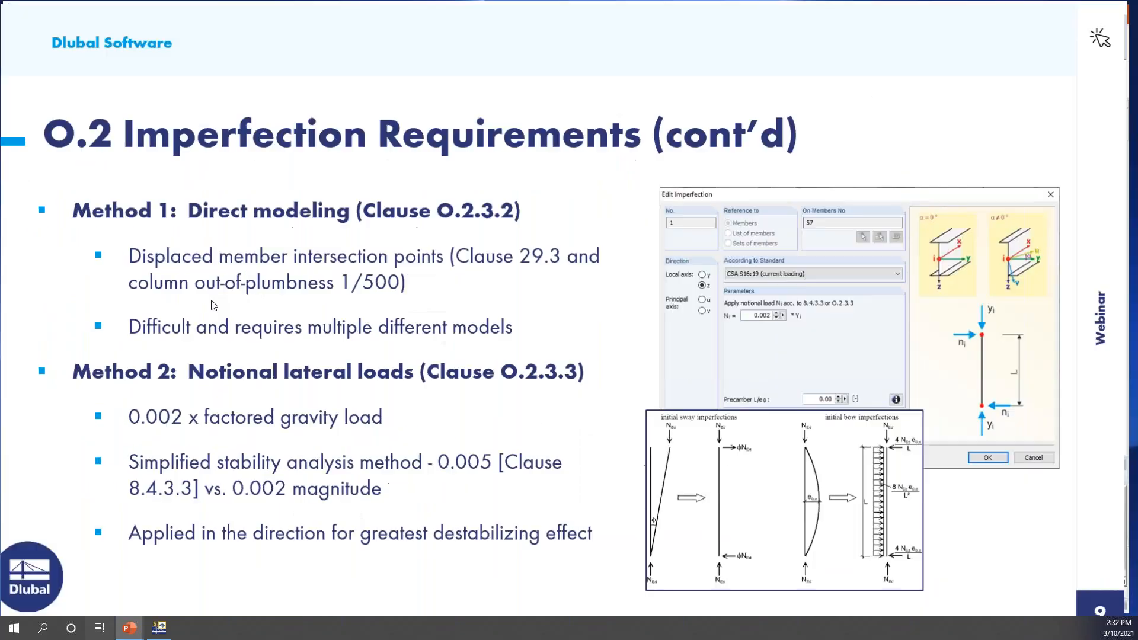
key("Right")
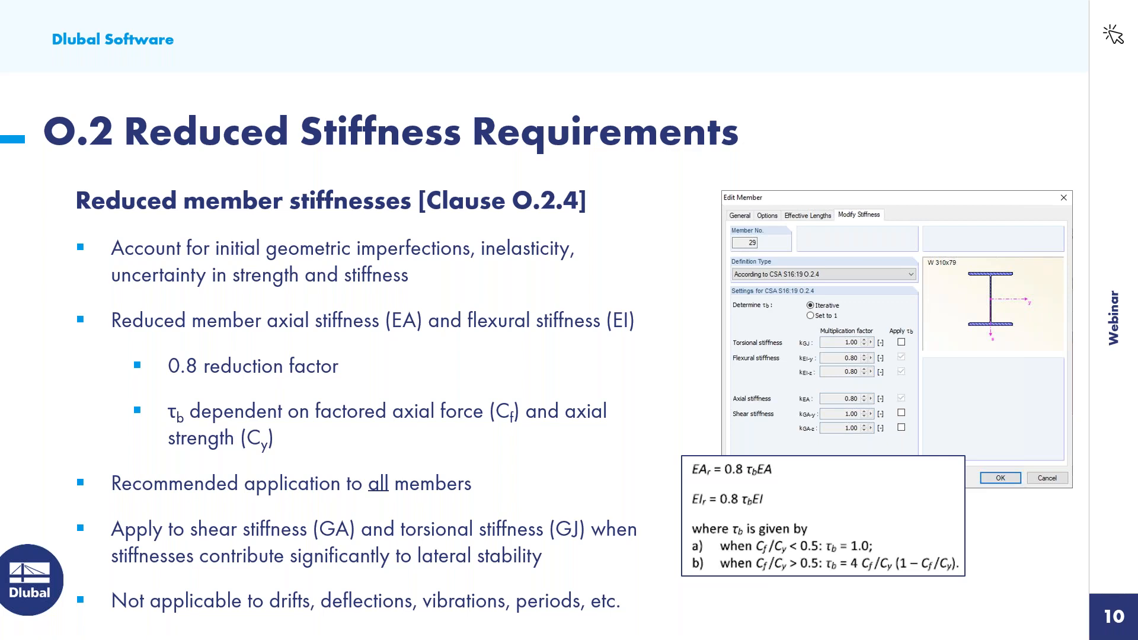
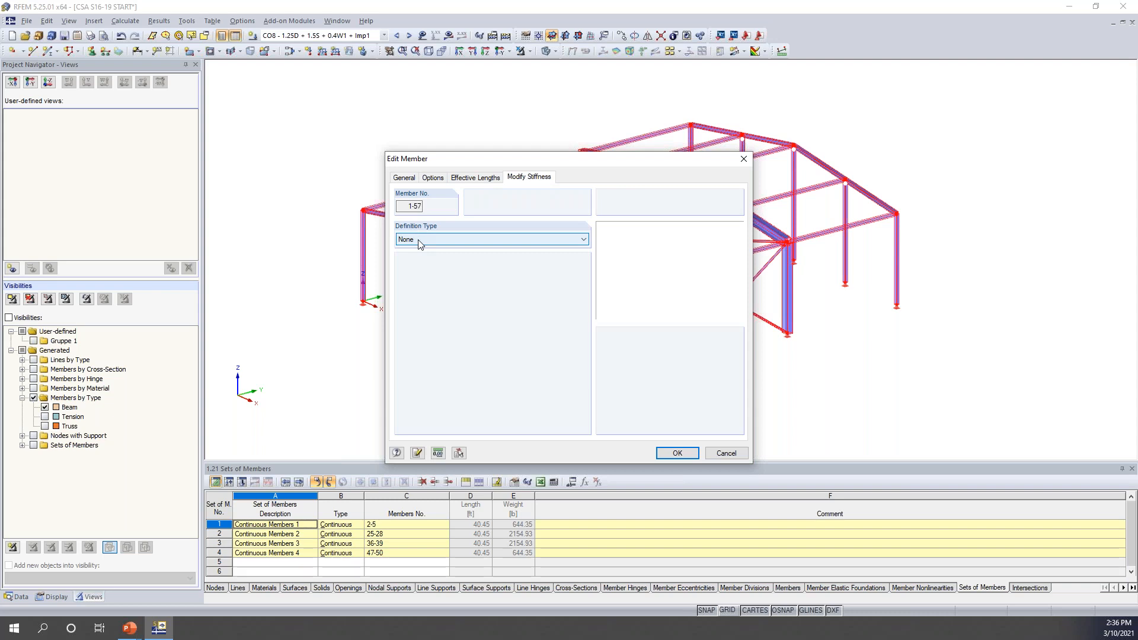
Modify the stiffness of members 1-57 according to CSA S16:19 O.2.4 with iterative τb and no torsional stiffness reduction
left_click(421, 241)
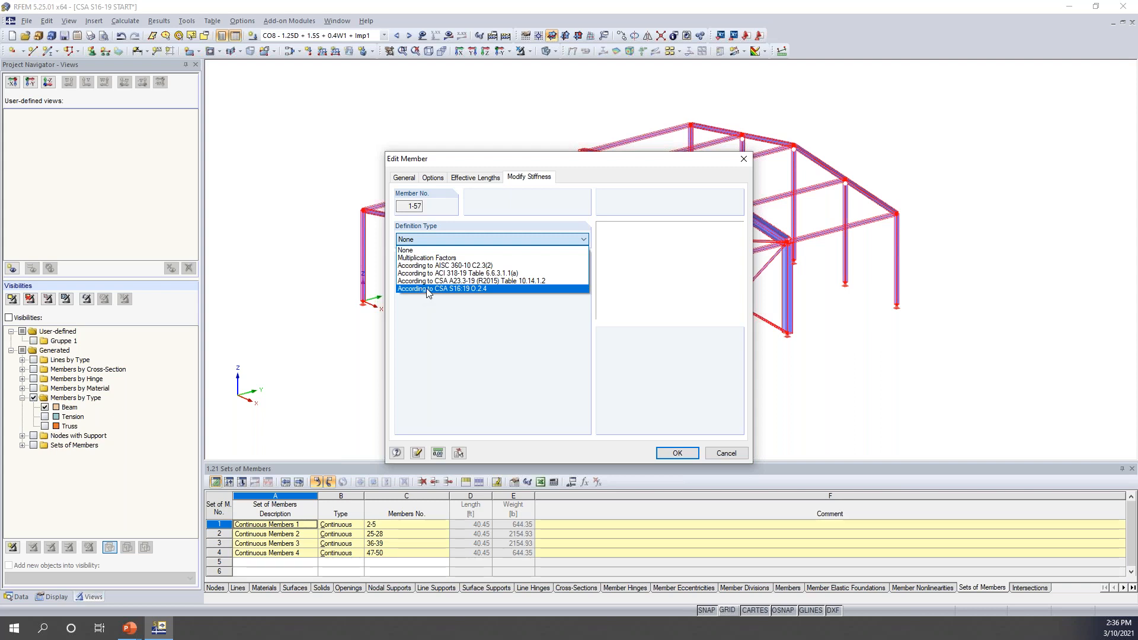
left_click(466, 290)
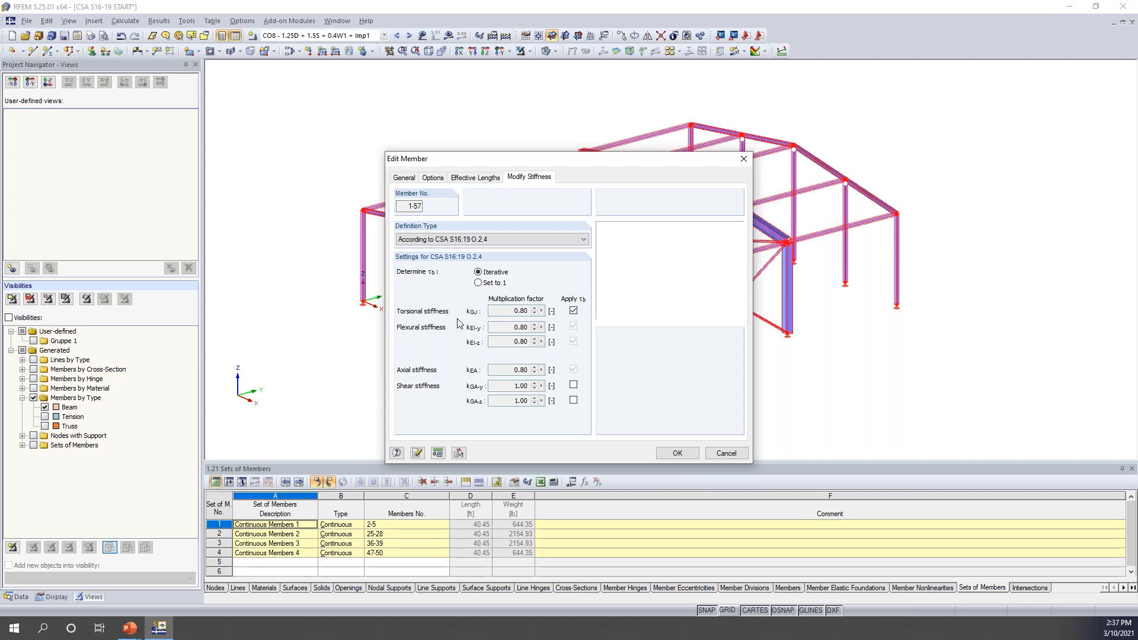
left_click(573, 384)
left_click(574, 400)
left_click(574, 400)
left_click(574, 384)
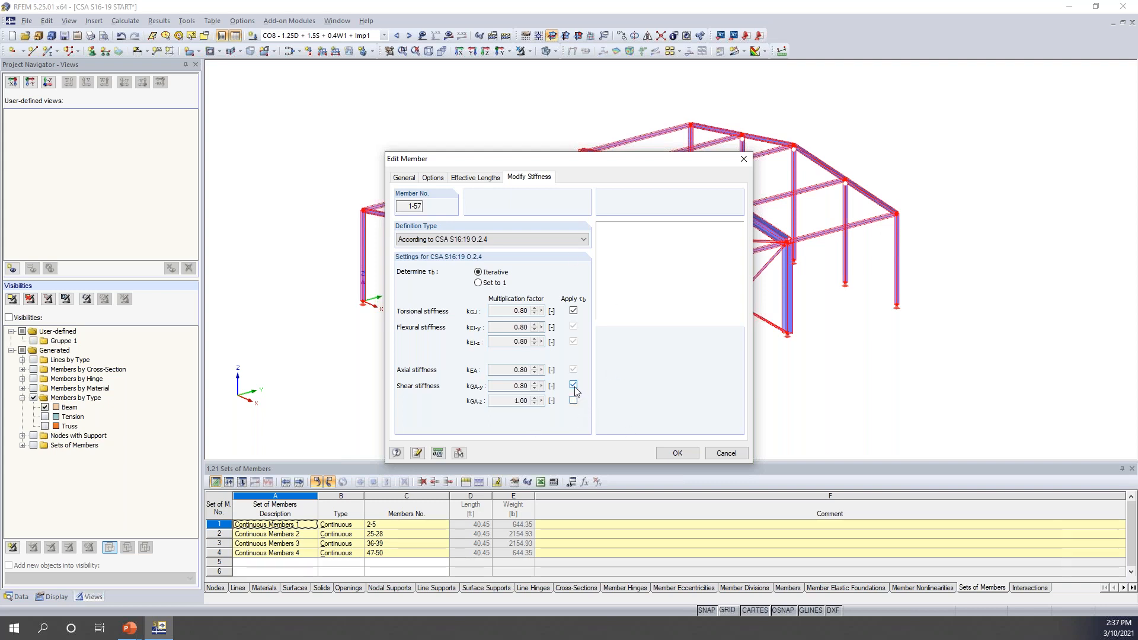
left_click(573, 310)
left_click(676, 453)
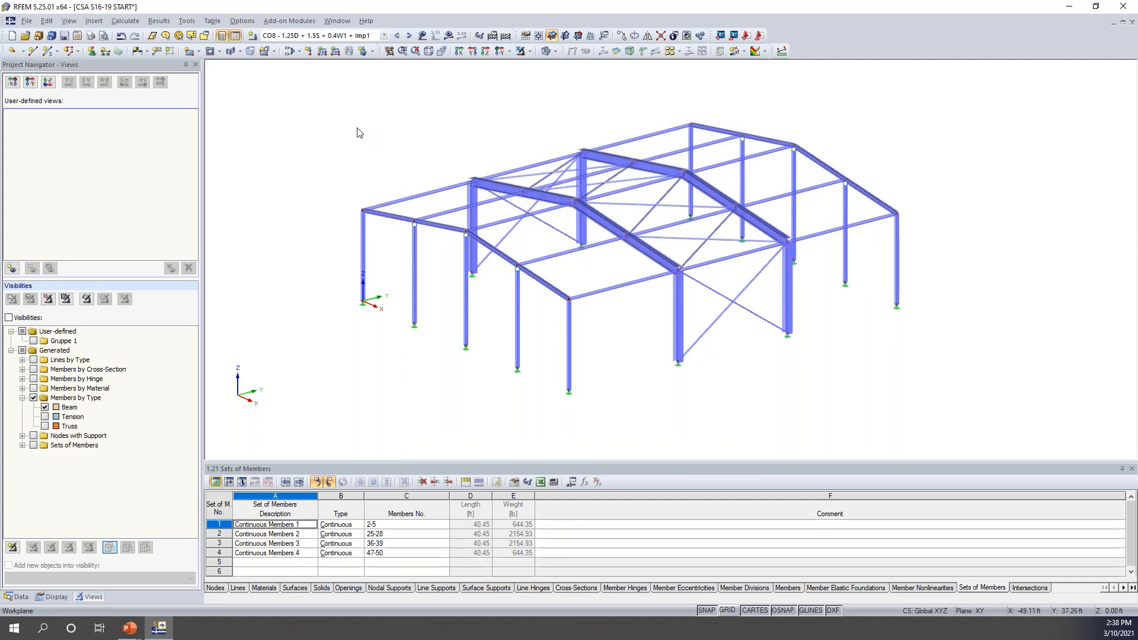
Examine the calculation parameters of strength combinations CO6 to CO9 and CO11 for the analysis method and active member stiffness factors
left_click(289, 51)
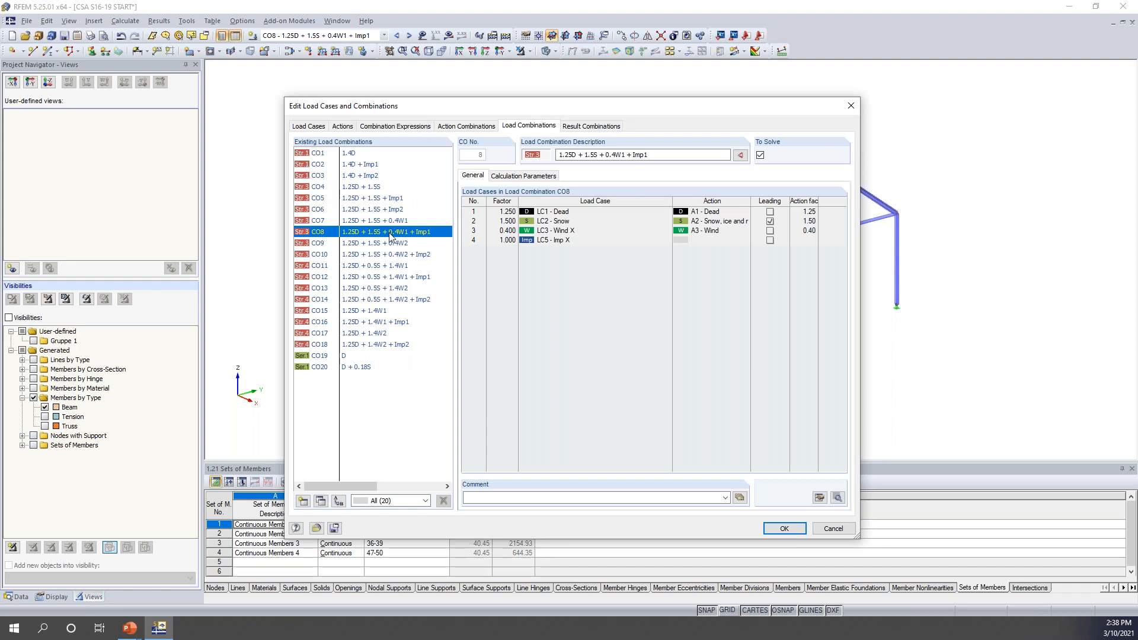
left_click_drag(566, 102, 582, 78)
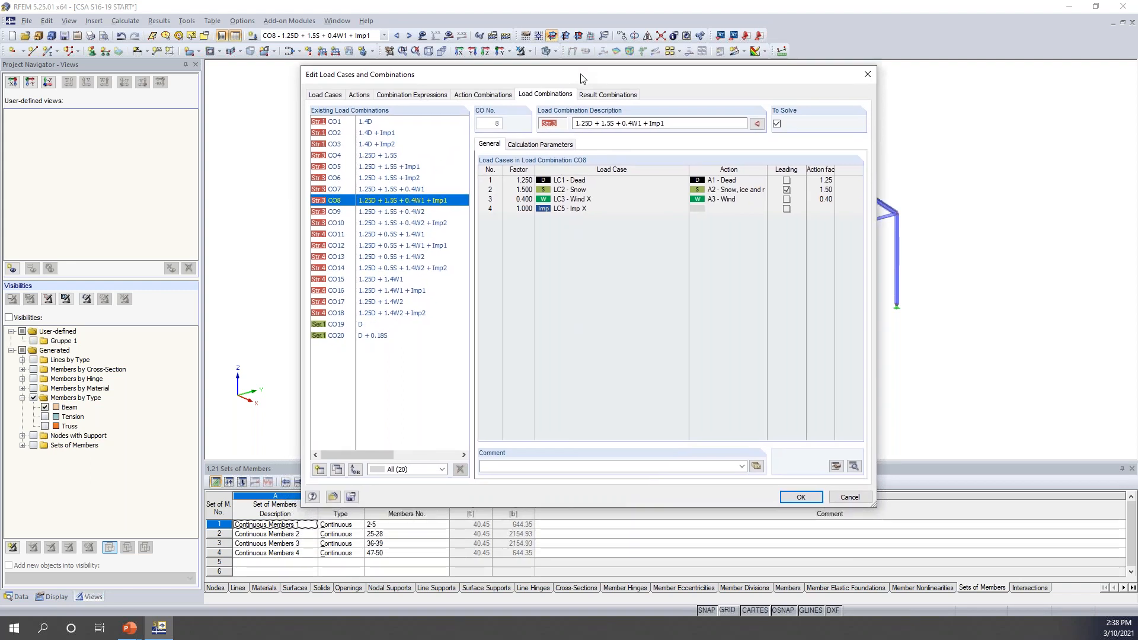
left_click(546, 146)
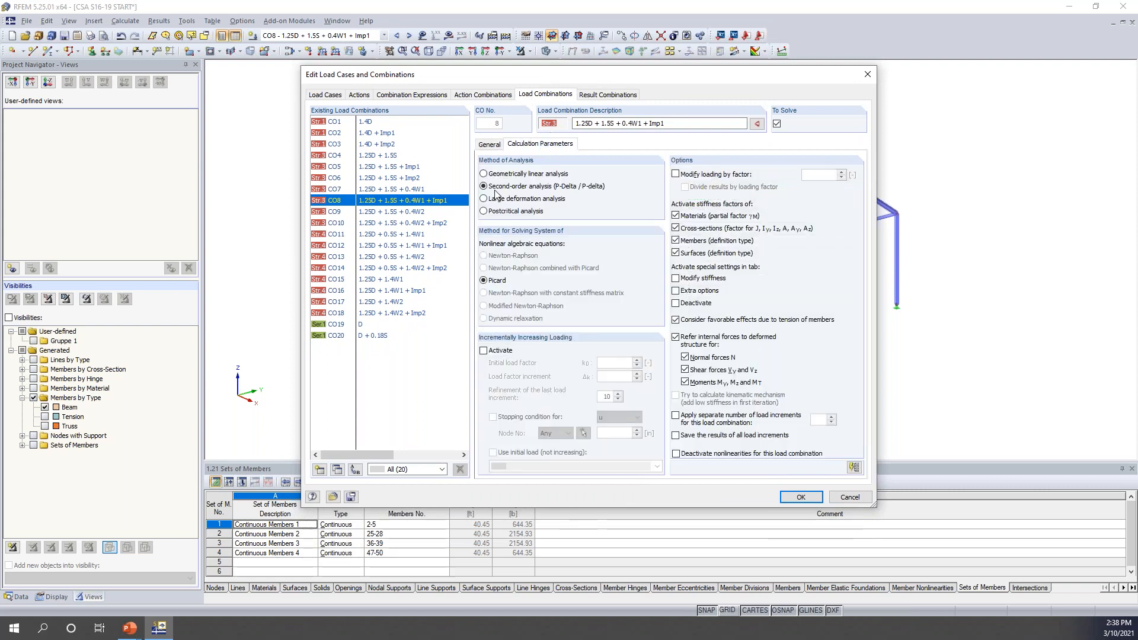
left_click(400, 177)
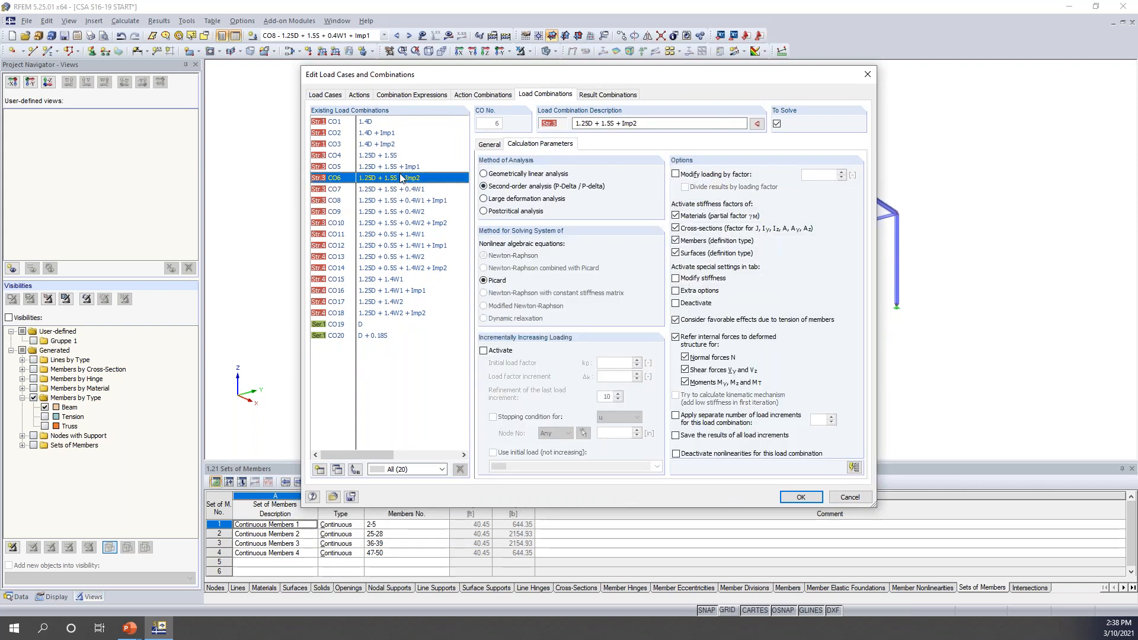
left_click(399, 212)
left_click(399, 236)
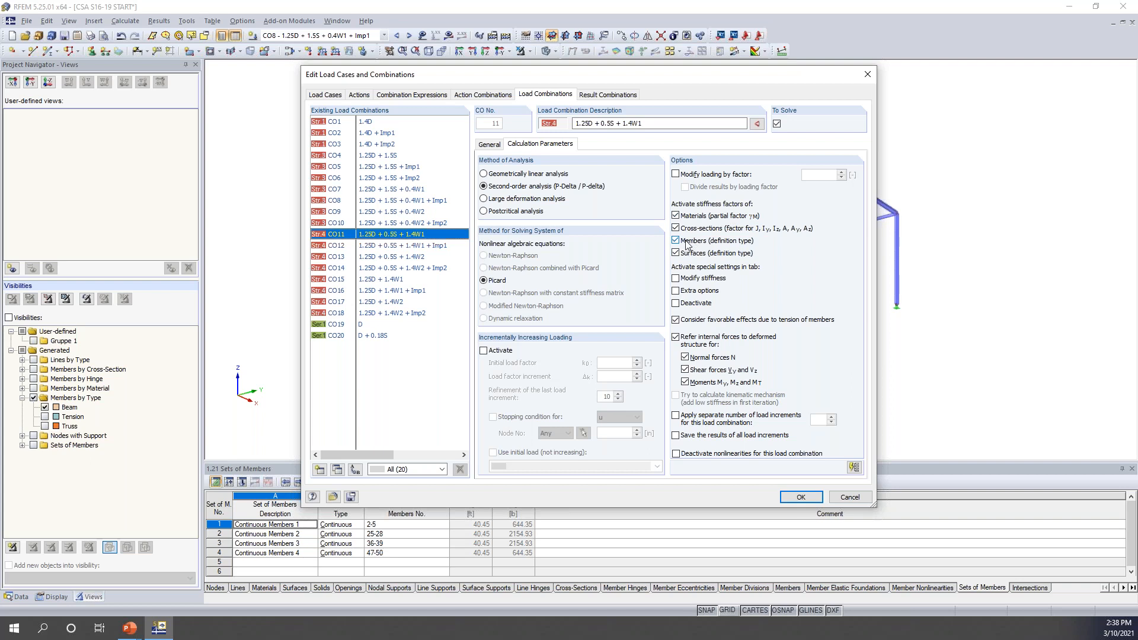
left_click(410, 189)
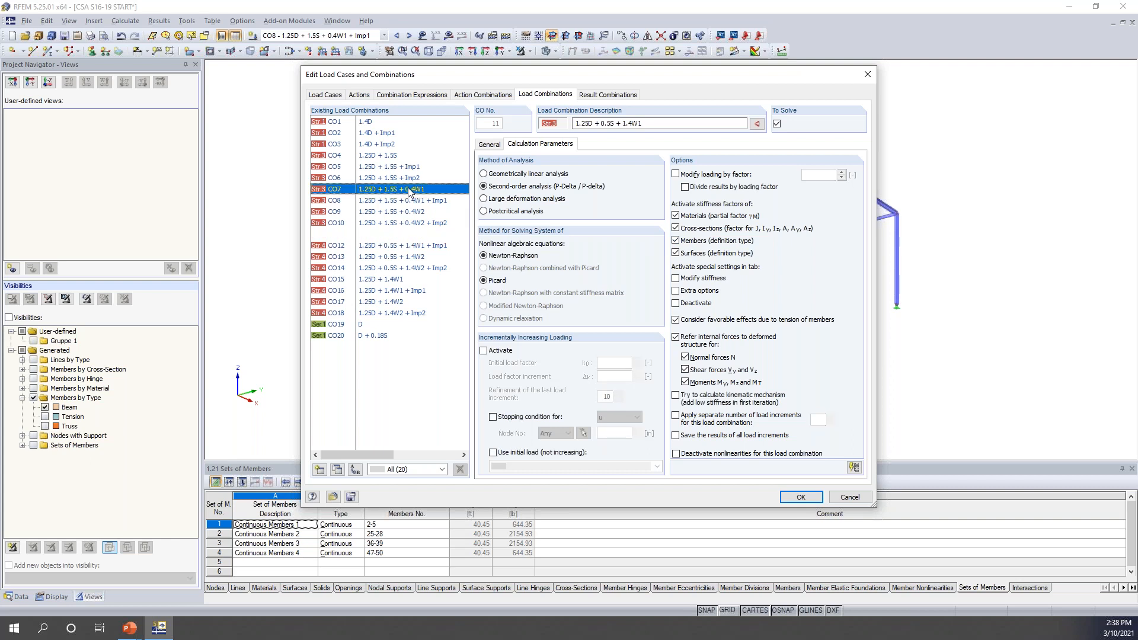
left_click(400, 177)
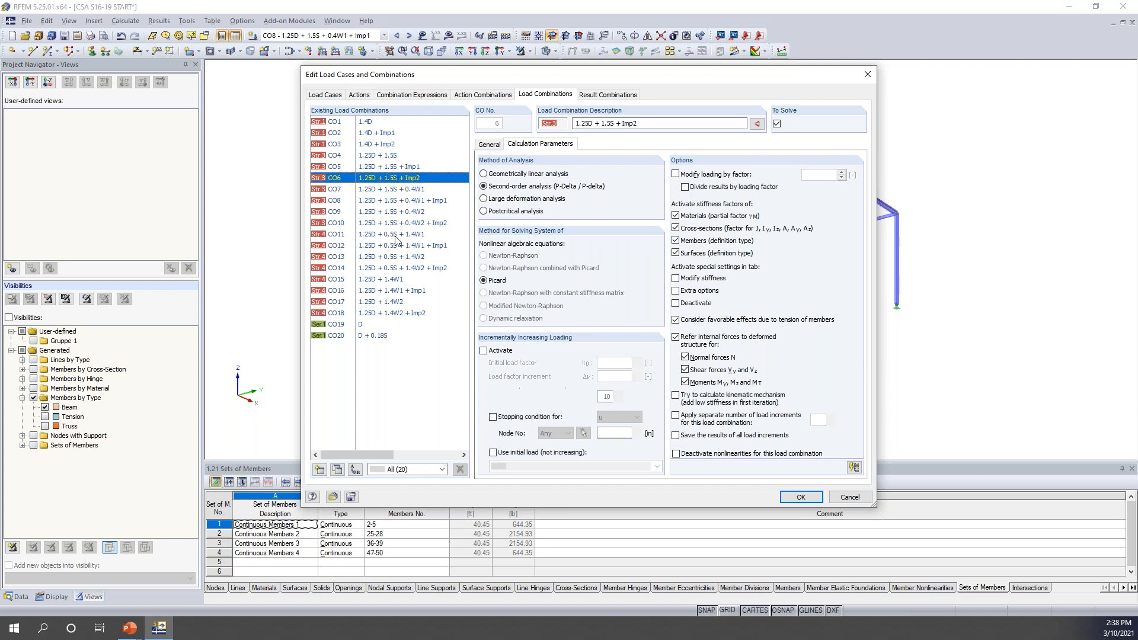
left_click(396, 237)
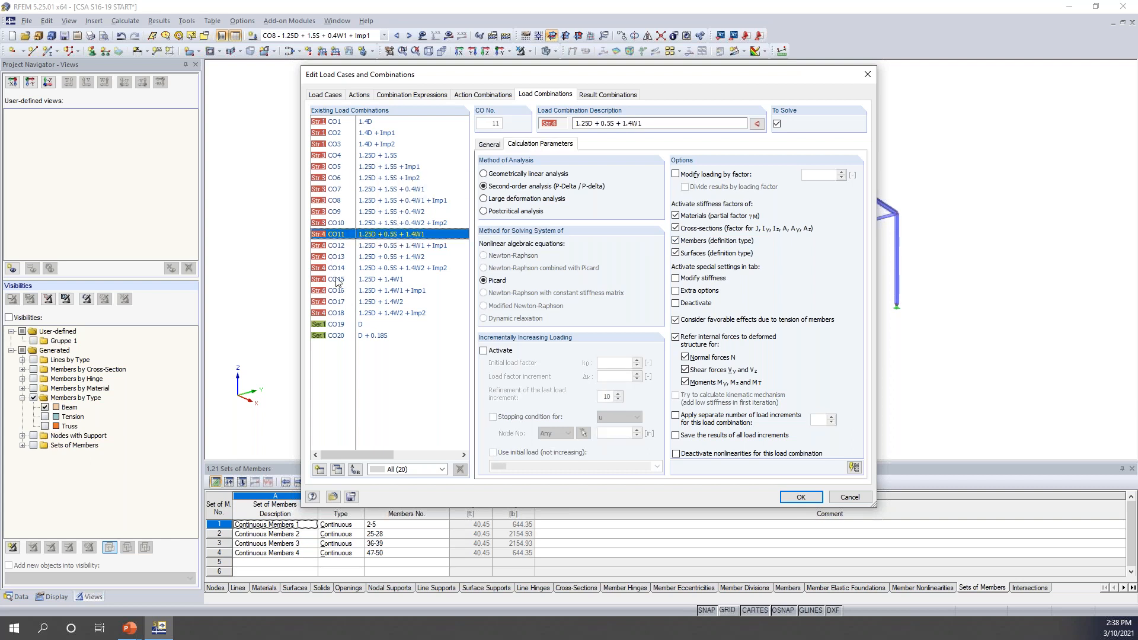
Deactivate the member stiffness factors for both serviceability combinations, CO19 and CO20
left_click(379, 324)
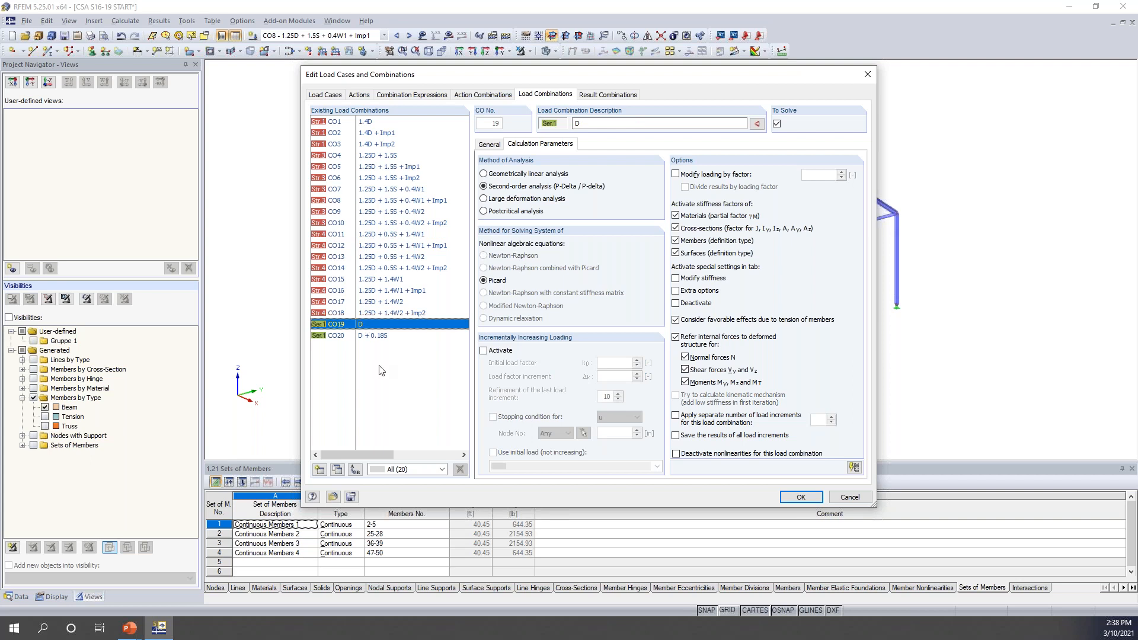
left_click(372, 335, "shift")
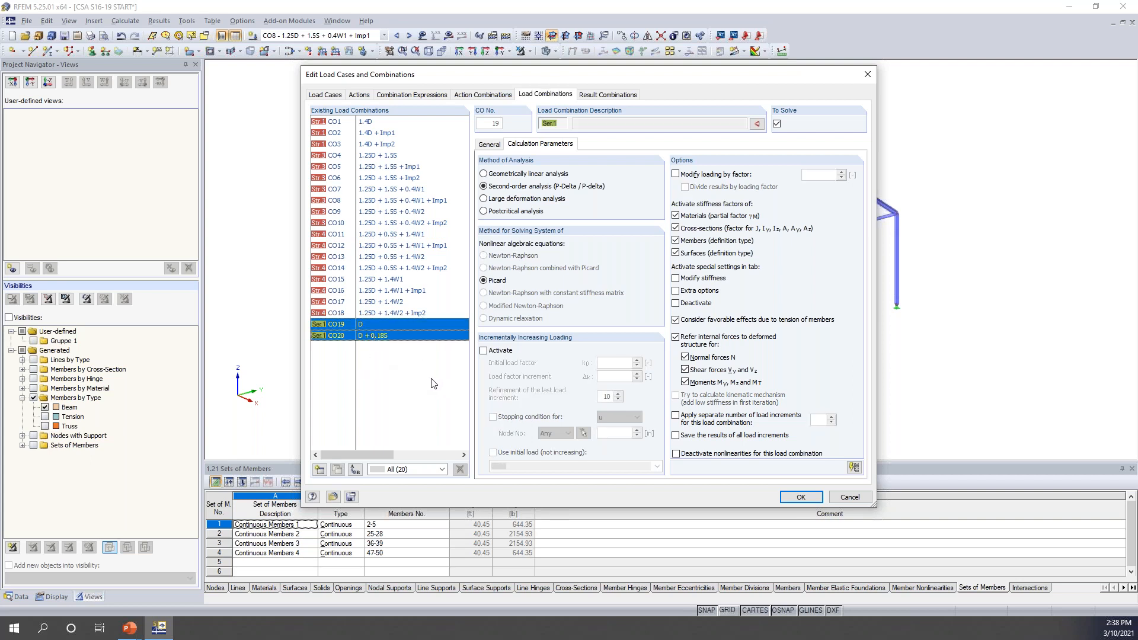
left_click(677, 242)
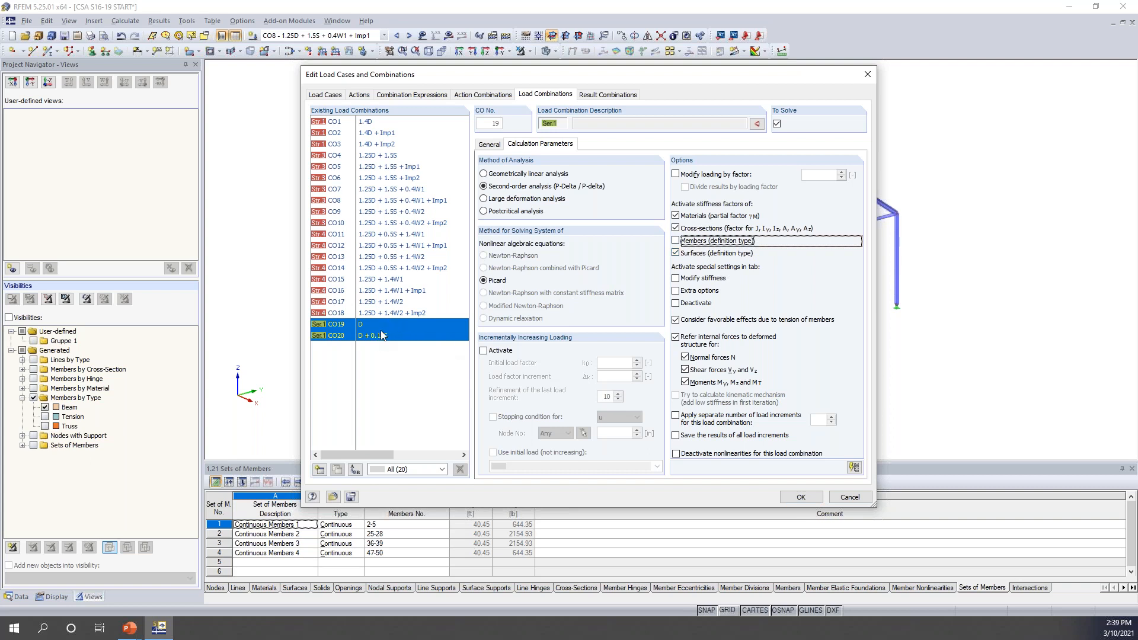
Check the calculation parameters of strength combinations CO14, CO12 and CO10 and accept the load combination settings
left_click(393, 267)
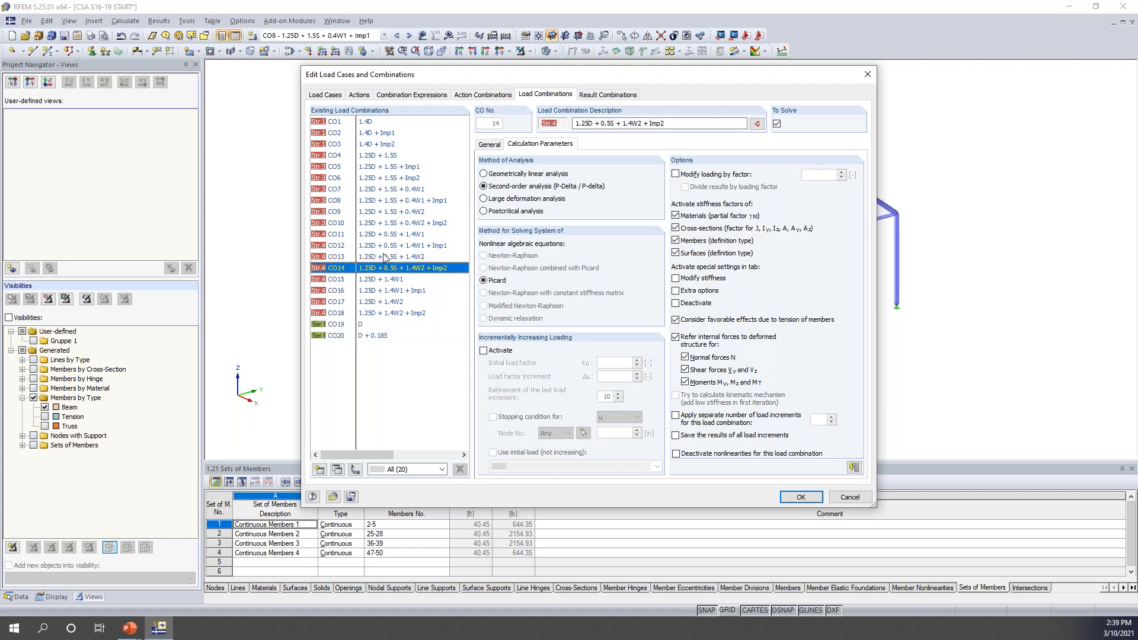
left_click(391, 249)
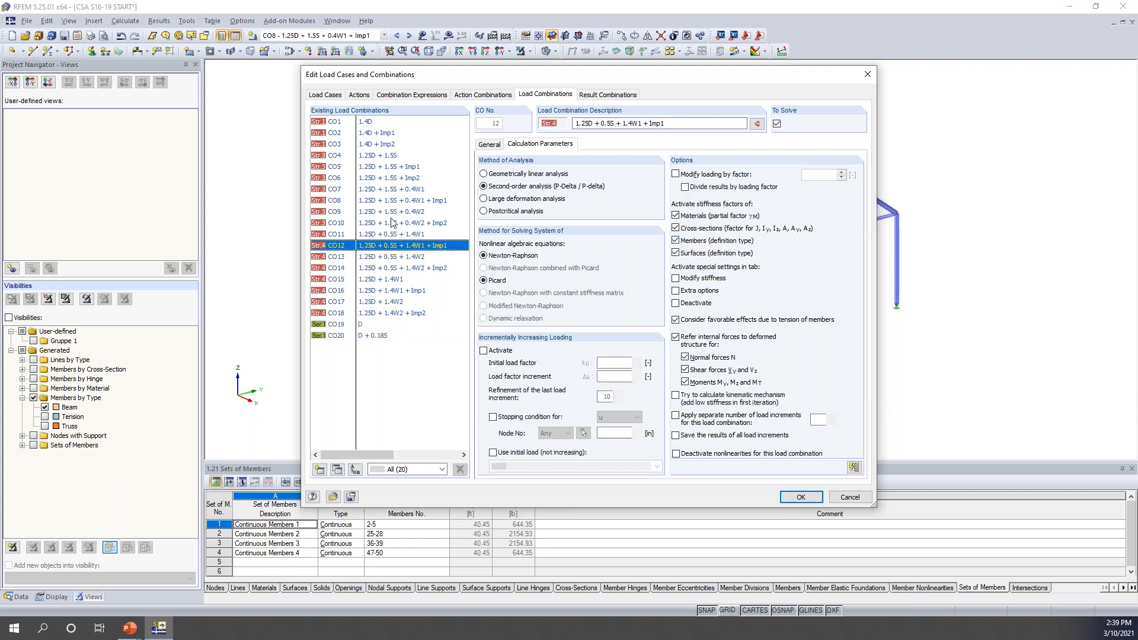
left_click(392, 223)
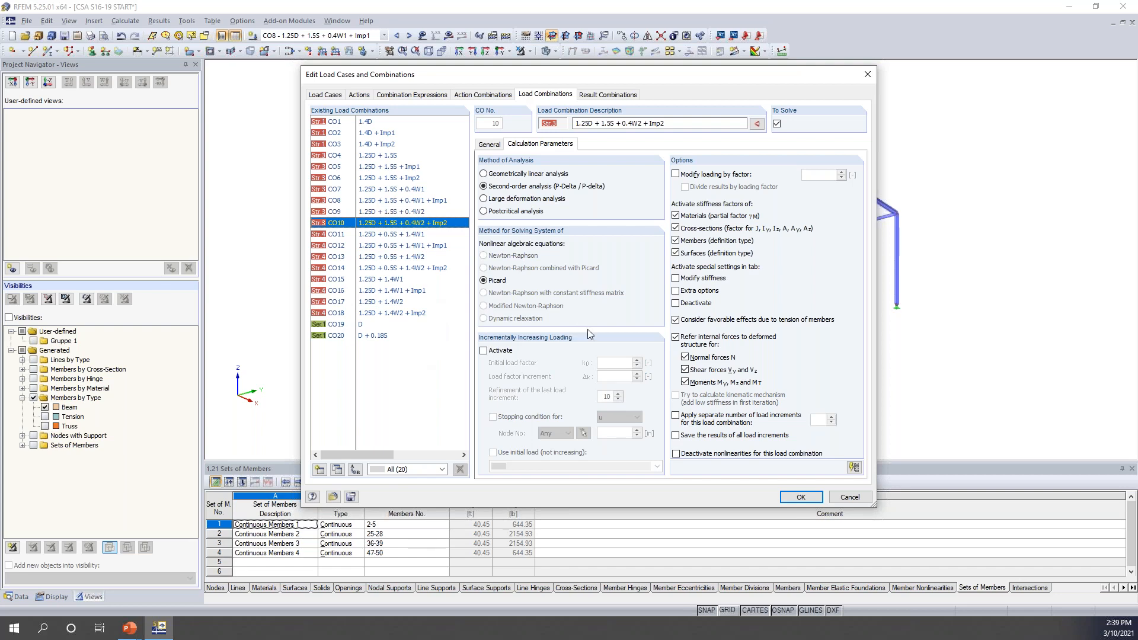
left_click(800, 497)
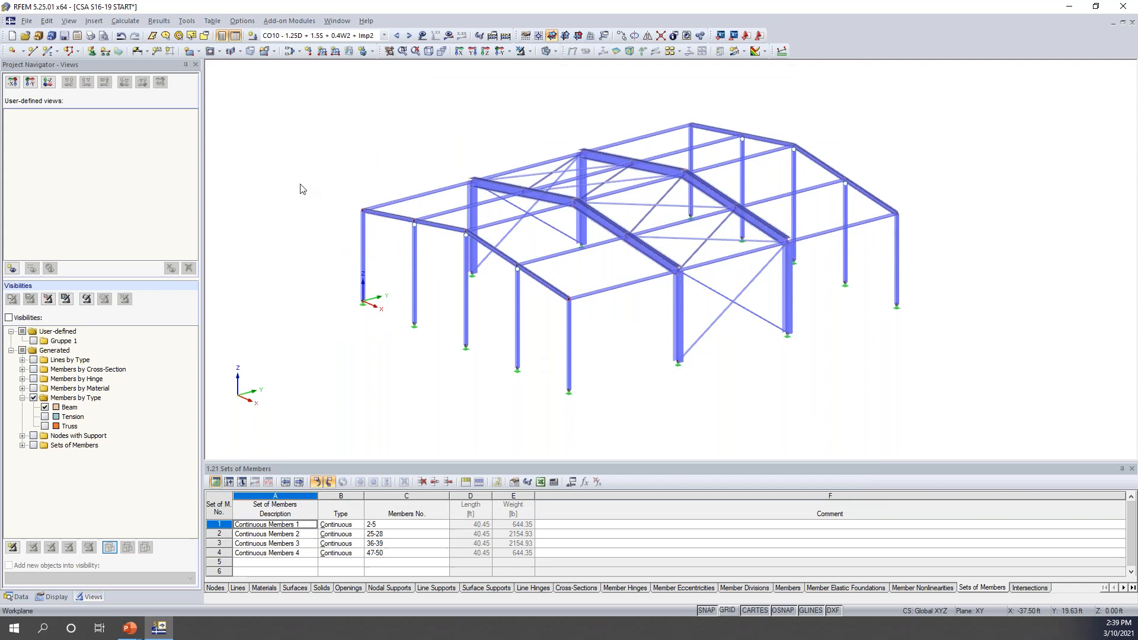
Calculate all results and display the global deformations of the structure for CO10
left_click(134, 23)
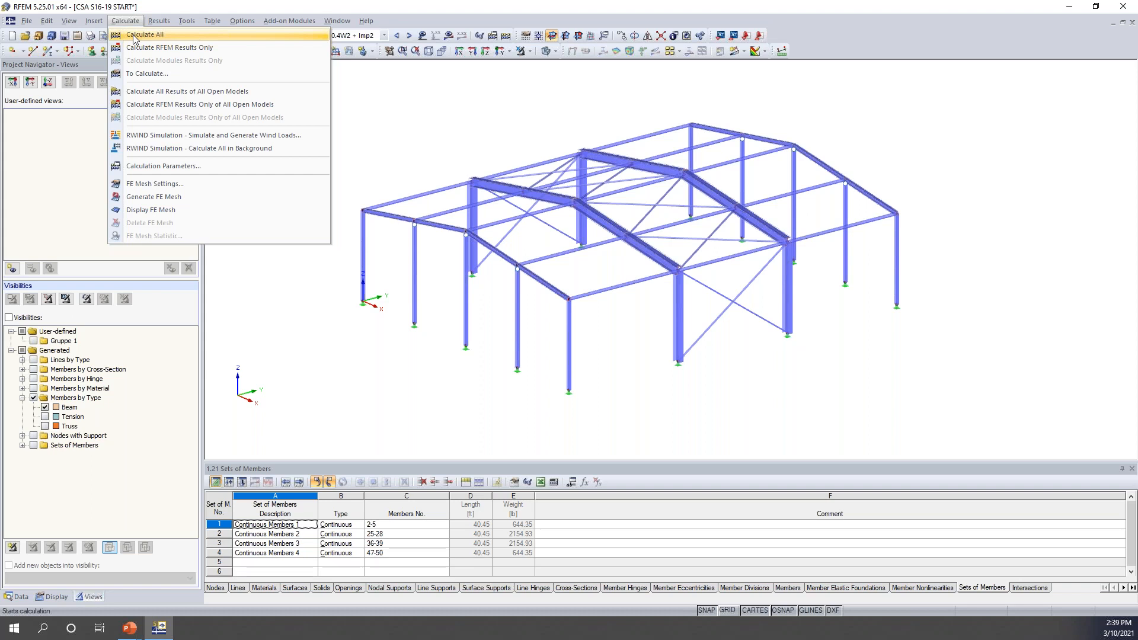
left_click(134, 39)
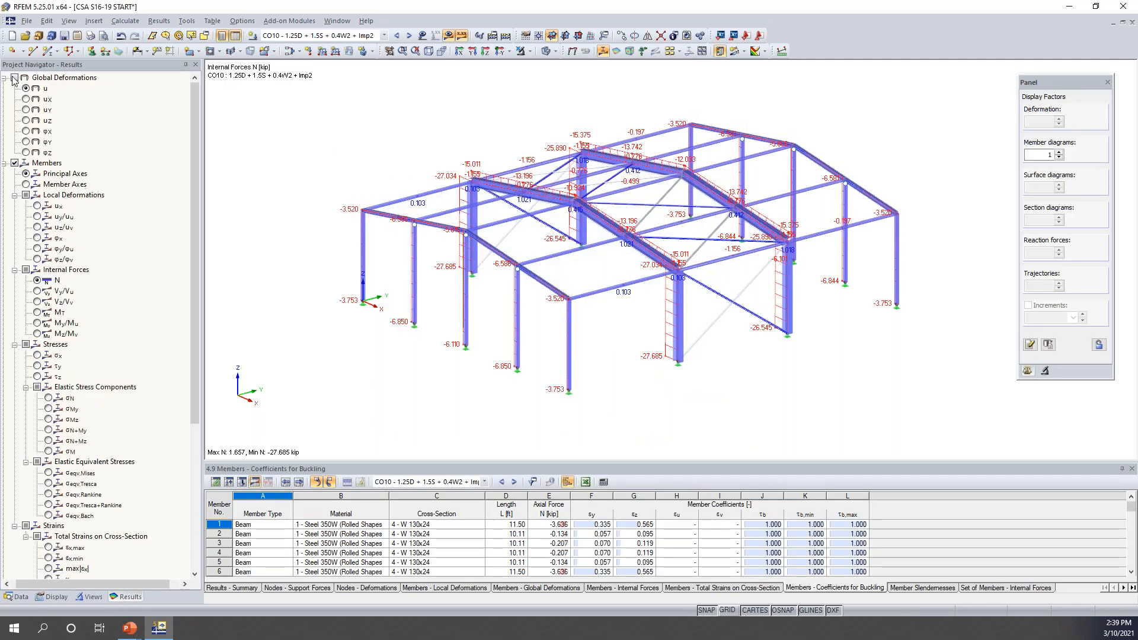
left_click(14, 78)
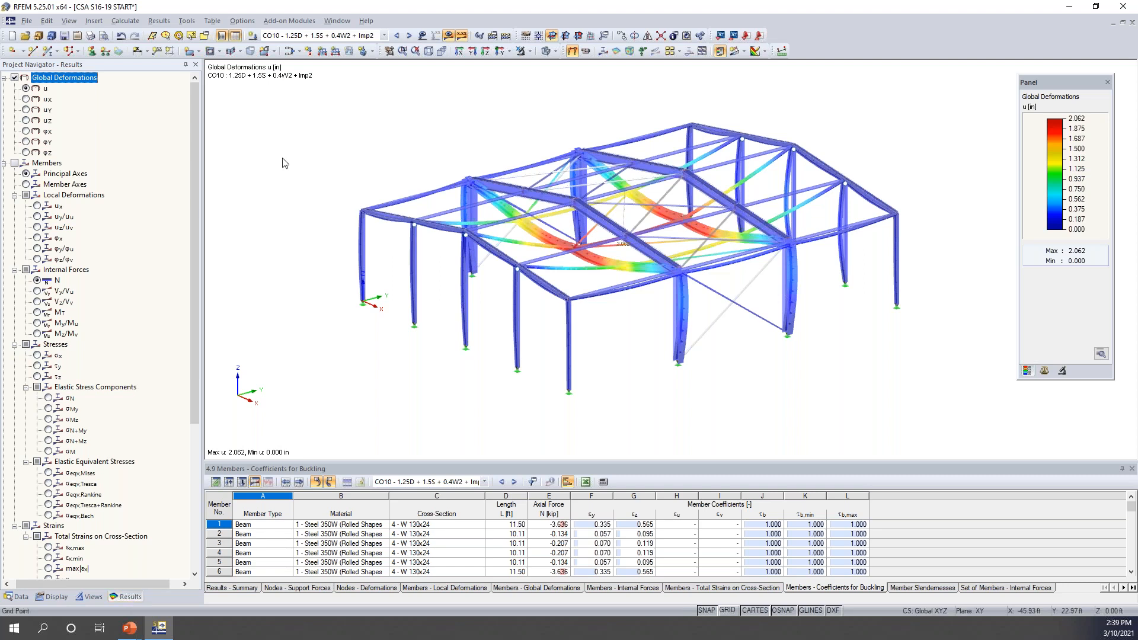
Step through the global deformations of the strength load combinations from CO1 up to CO7, checking the structure's deformed shape for each
left_click(385, 36)
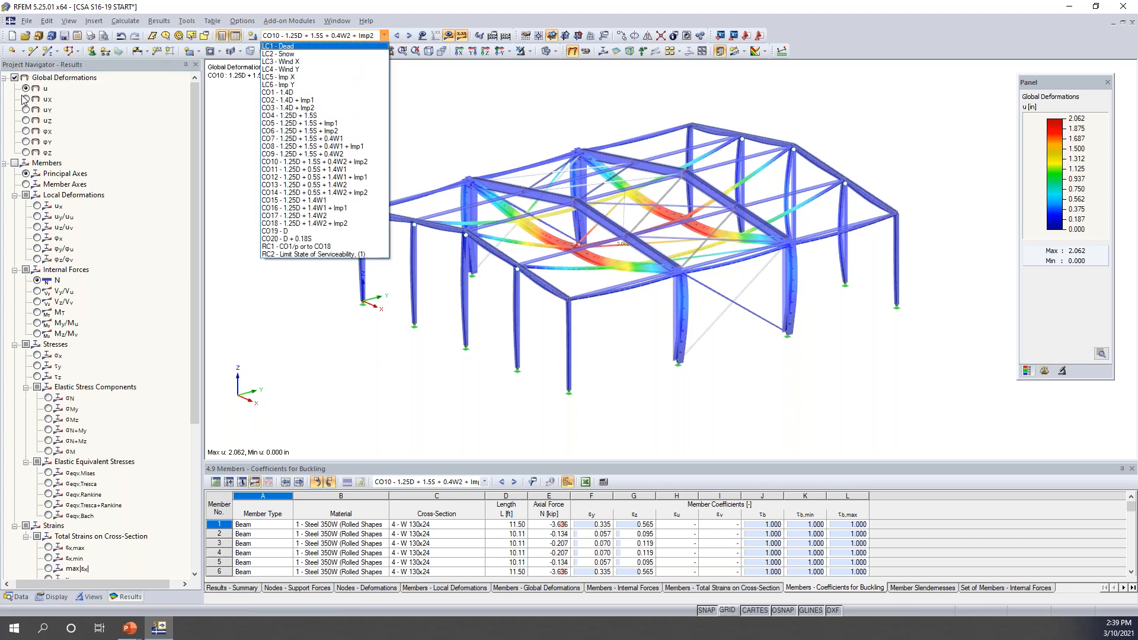
left_click(293, 93)
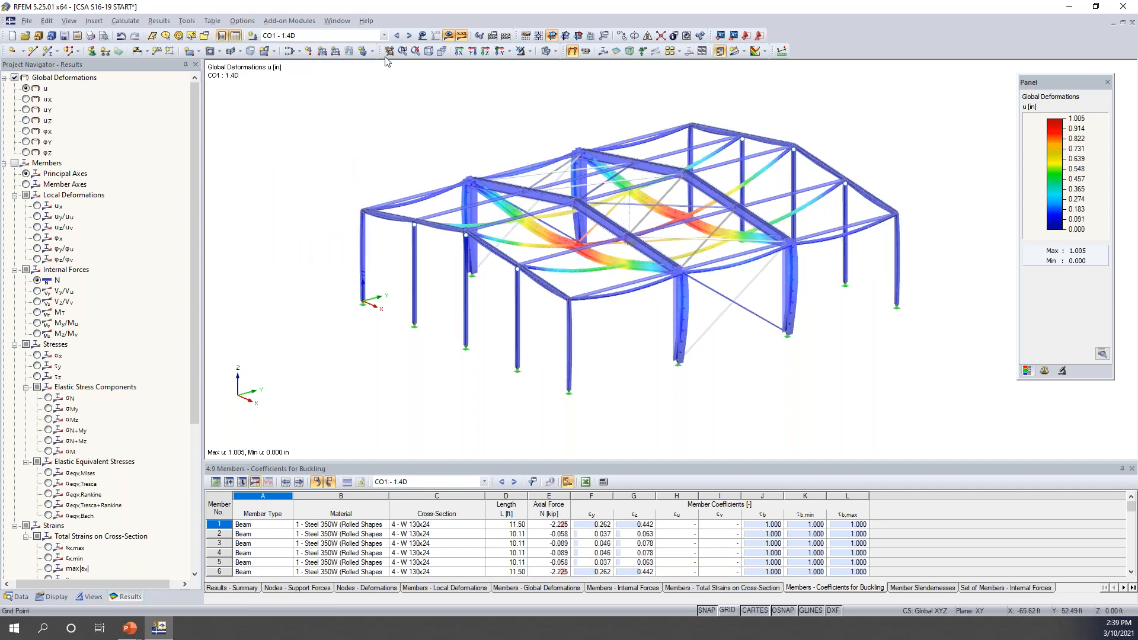
left_click(408, 36)
left_click(409, 37)
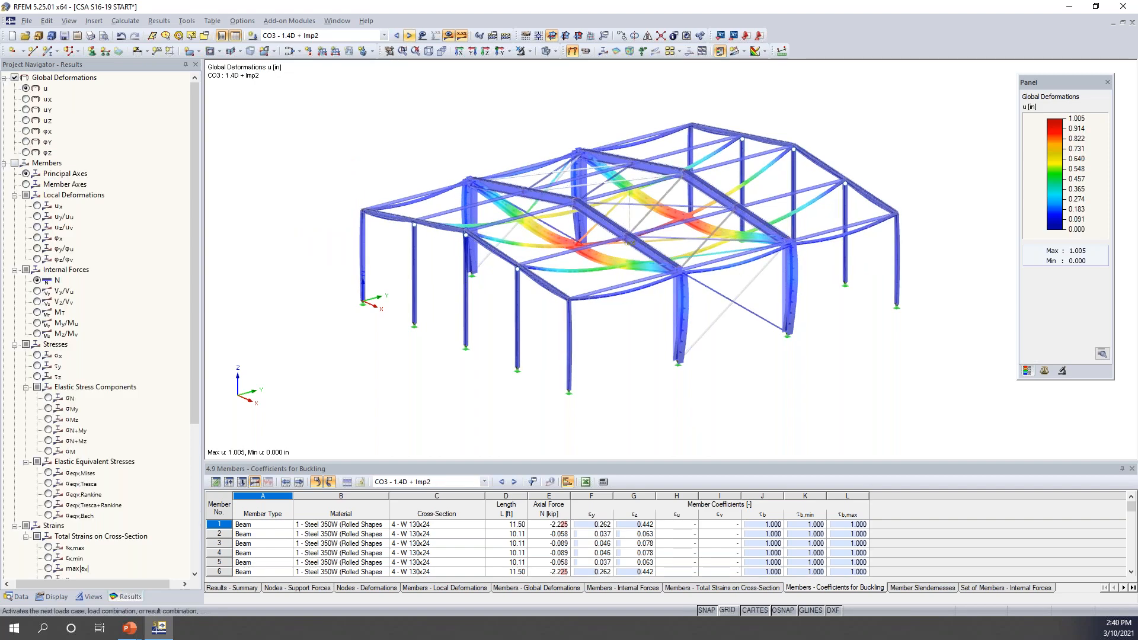
middle_click_drag(368, 157, 392, 169, "ctrl")
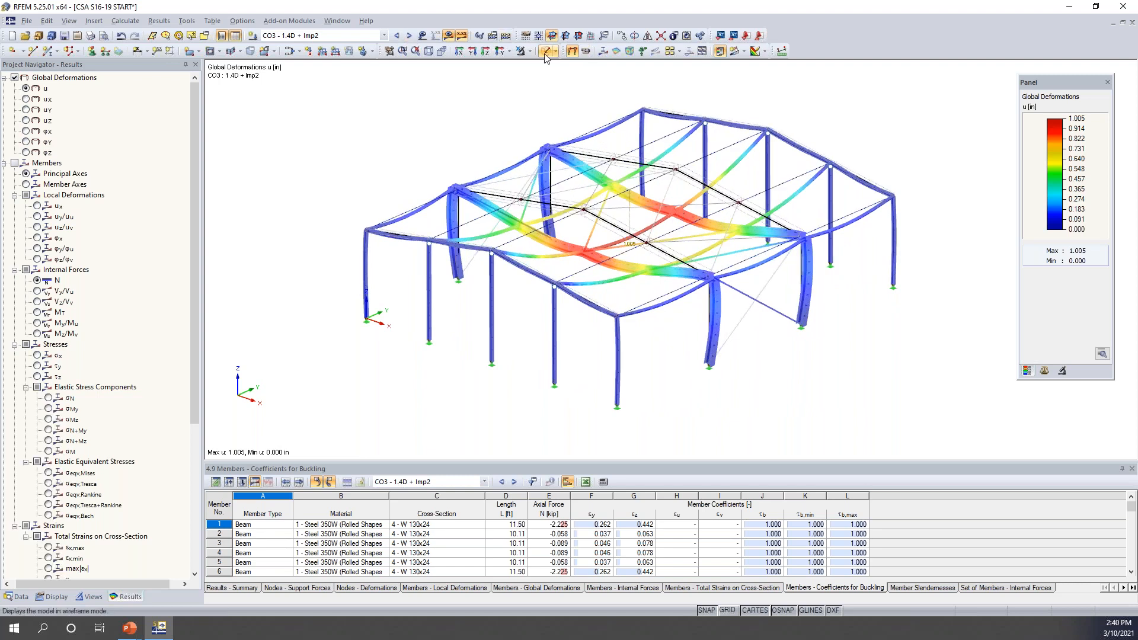
left_click(409, 36)
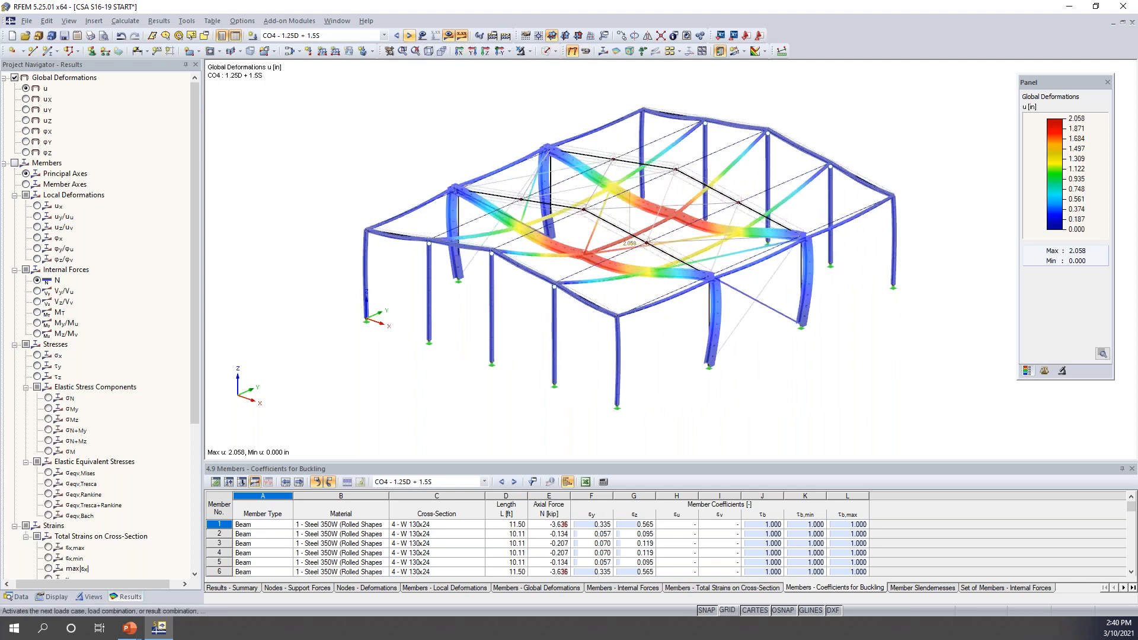
left_click(409, 35)
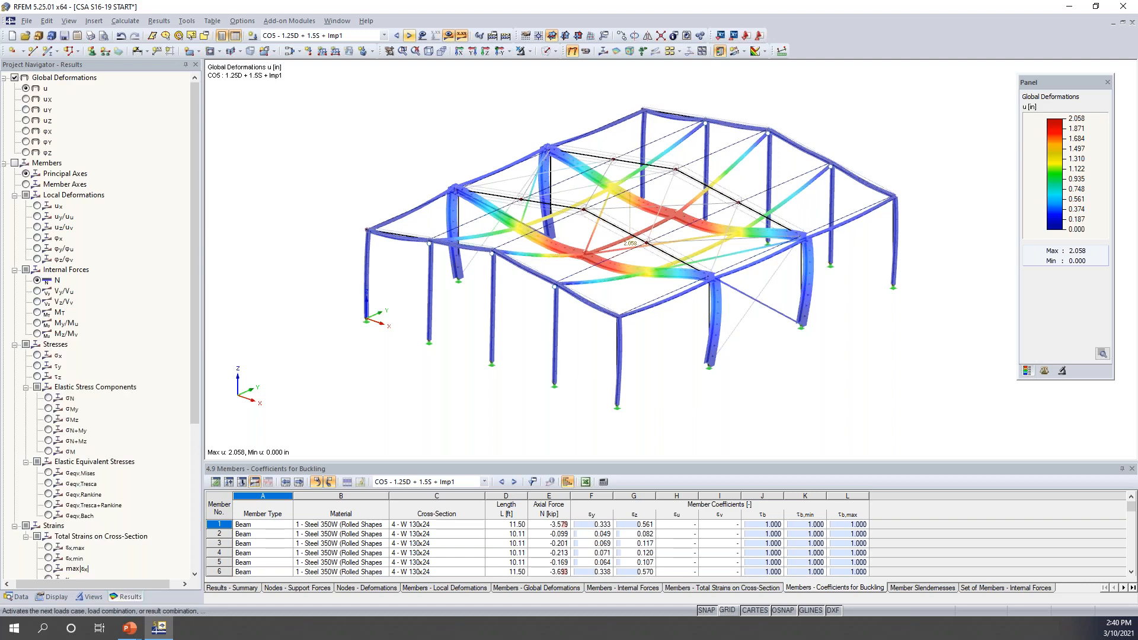
left_click(409, 36)
left_click(409, 36)
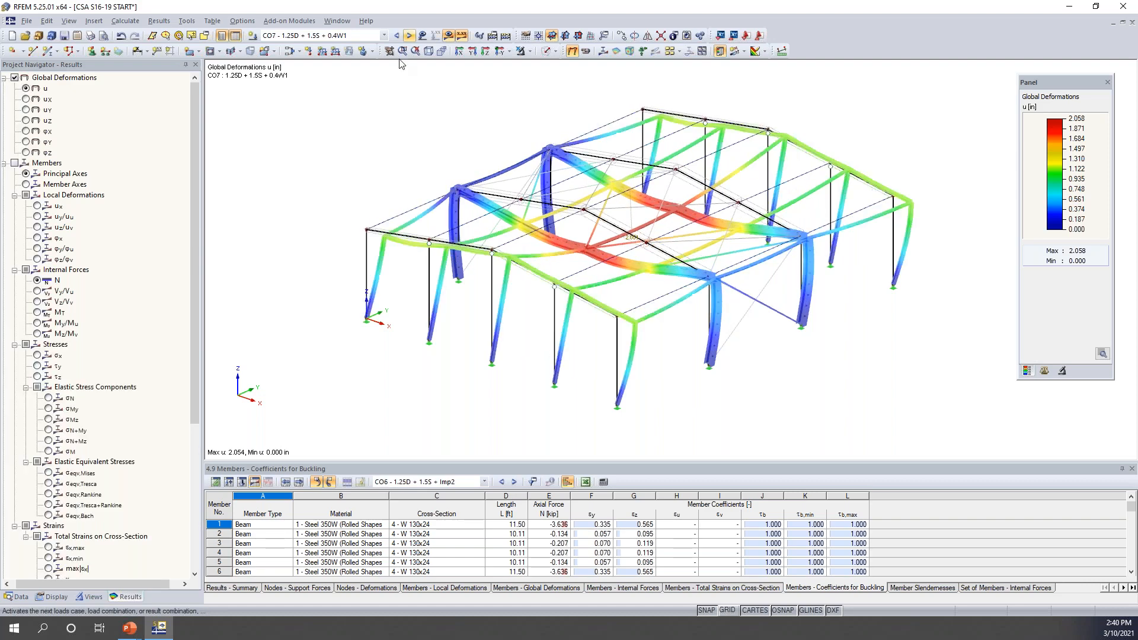
middle_click_drag(357, 176, 441, 154, "ctrl")
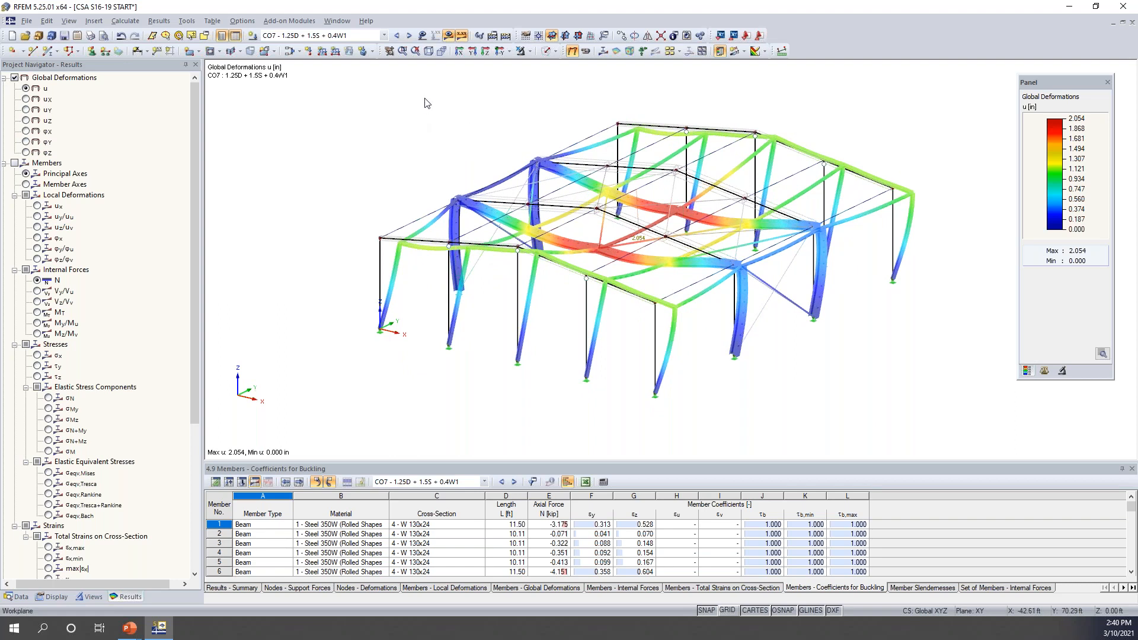
Display the model in solid mode with the CO7 deformation results shown on it
left_click(449, 35)
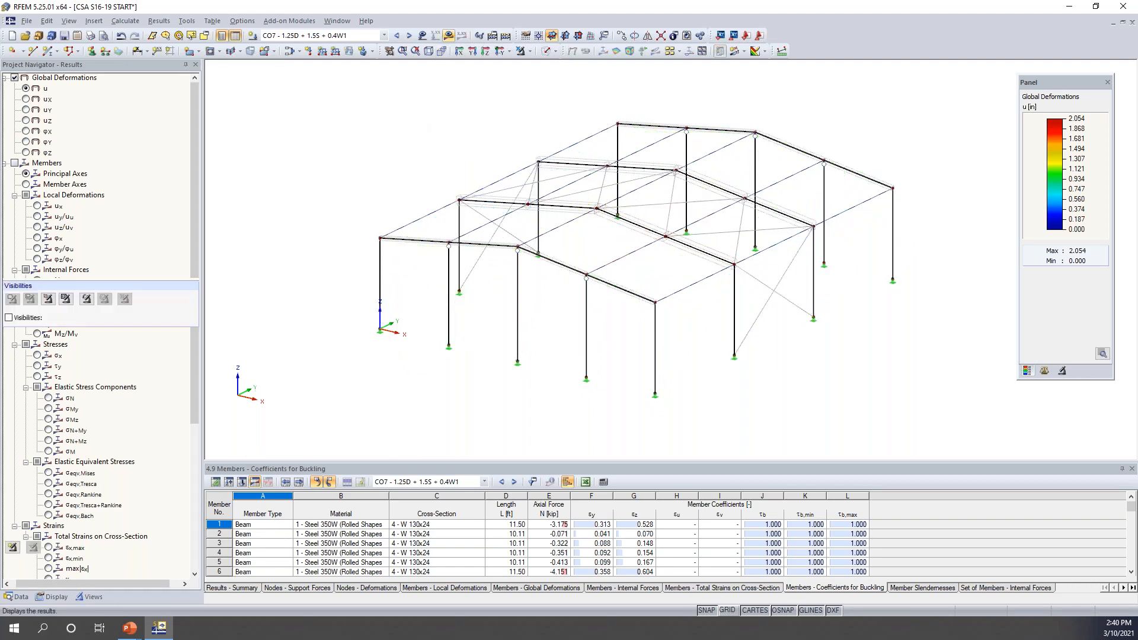
left_click(546, 51)
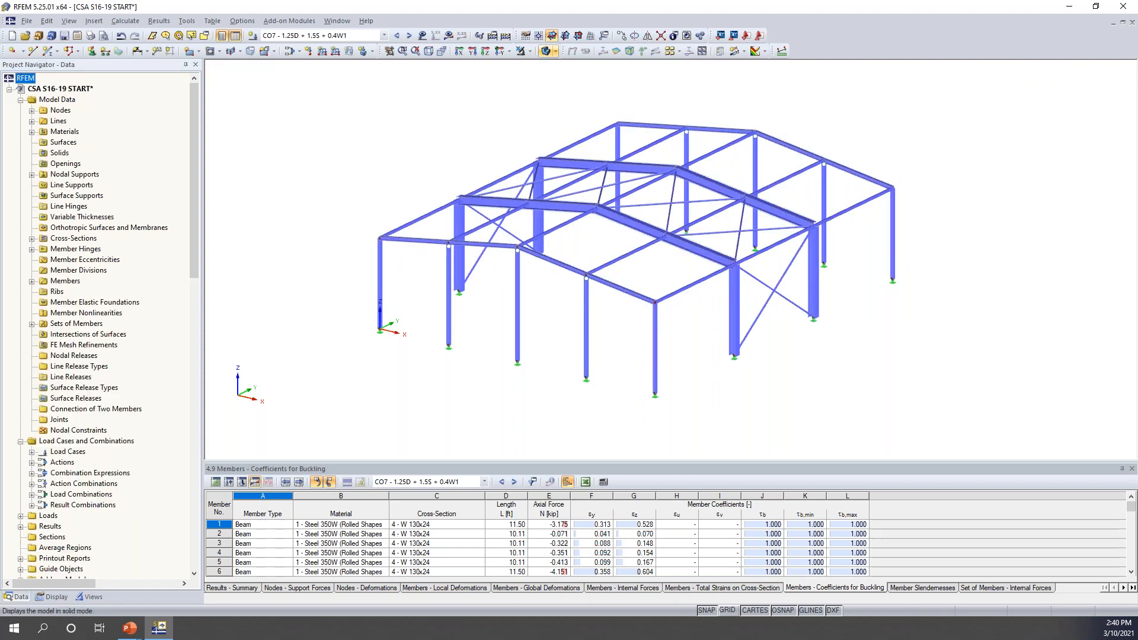
left_click(449, 35)
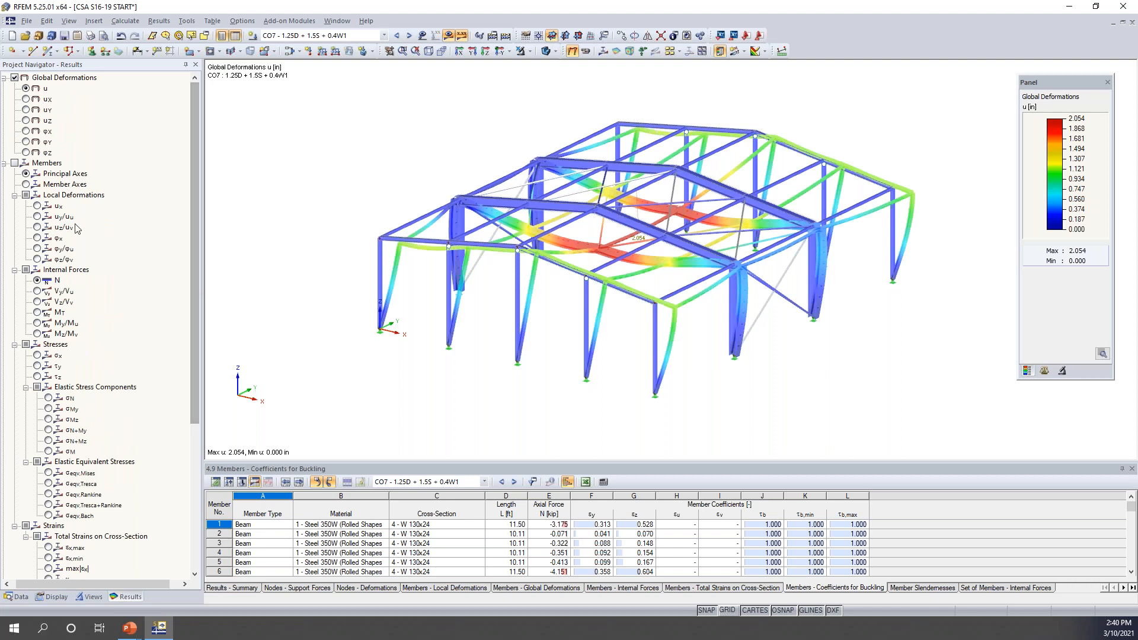
Show the member axial forces N in place of the deformations and isolate the first interior portal frame using visibility by selected objects
left_click(14, 163)
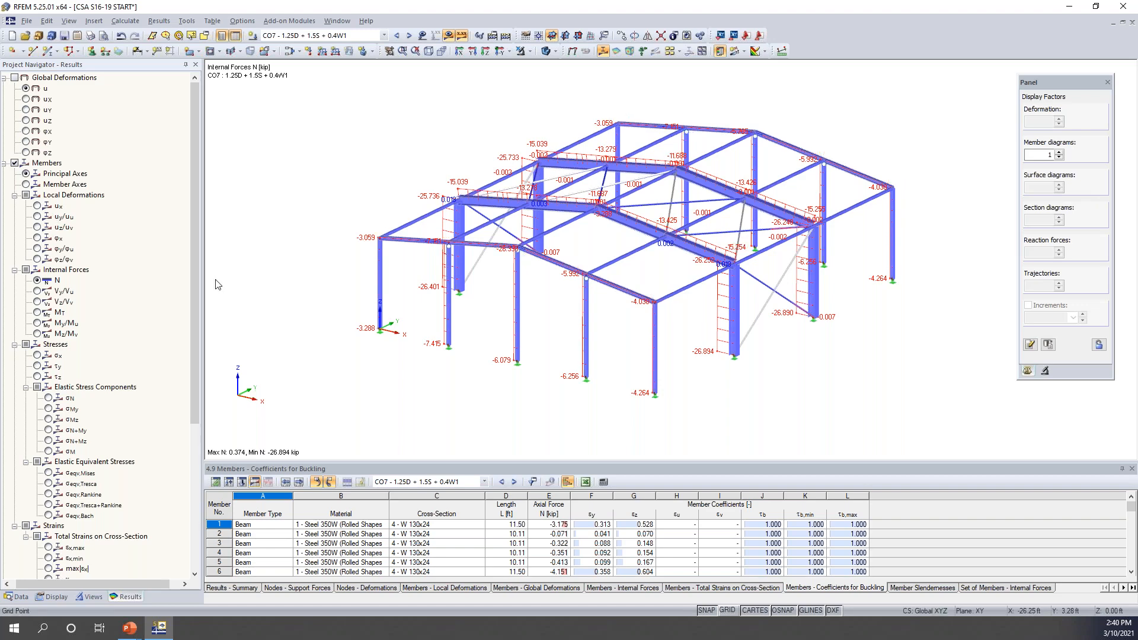
middle_click_drag(752, 370, 490, 297, "ctrl")
left_click_drag(550, 143, 590, 354)
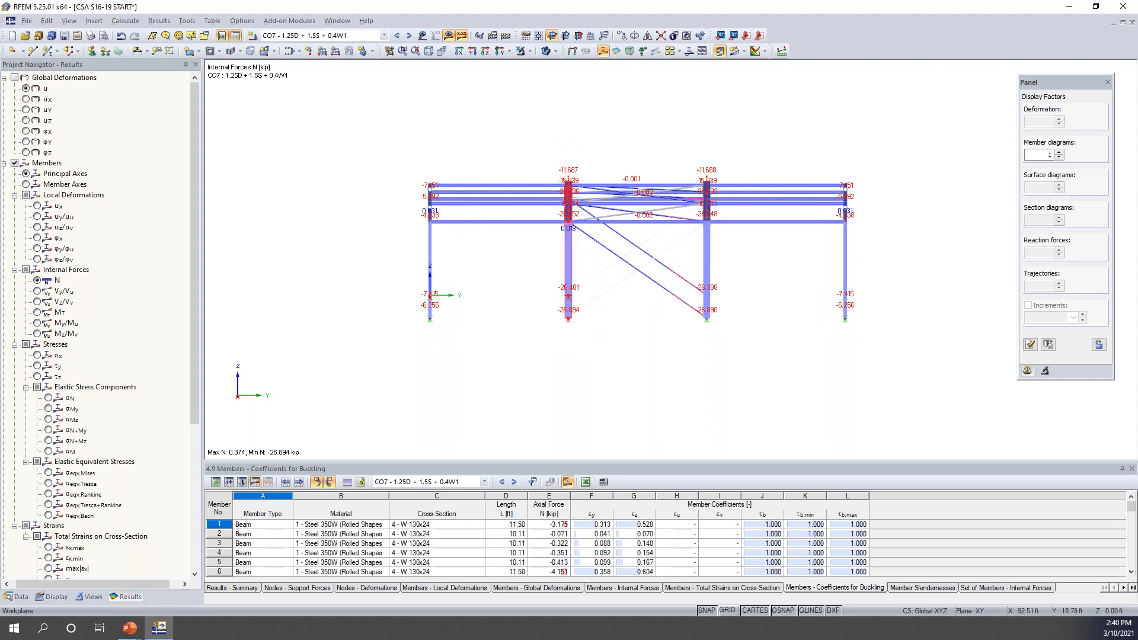
left_click(531, 52)
left_click(523, 66)
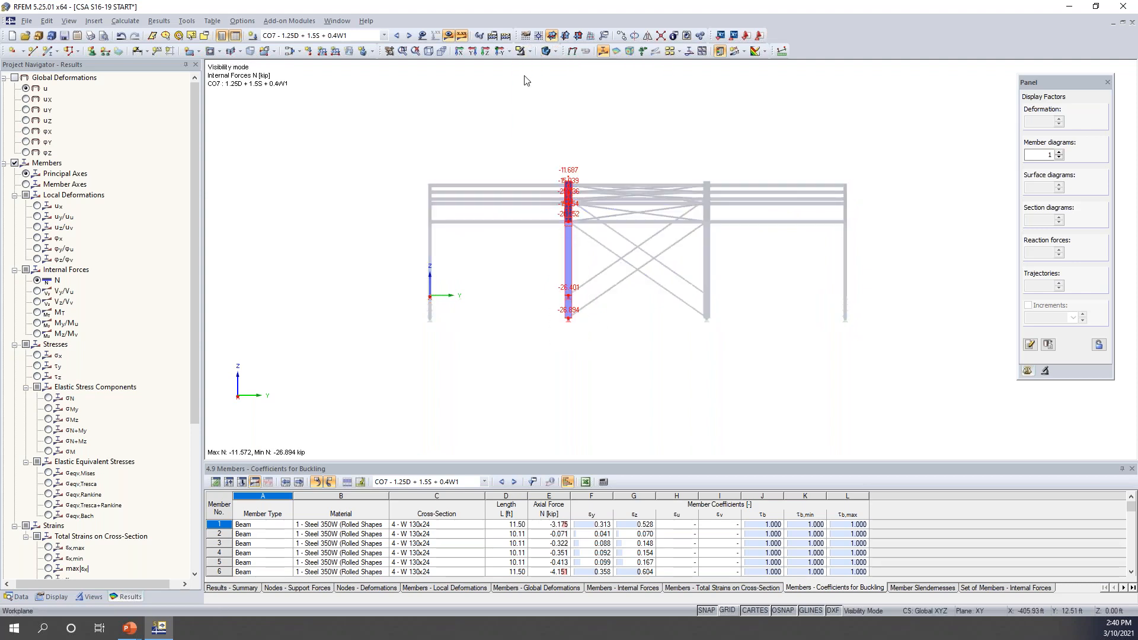
middle_click_drag(422, 177, 590, 268, "ctrl")
scroll(577, 247, "down", 1)
scroll(590, 268, "up", 5)
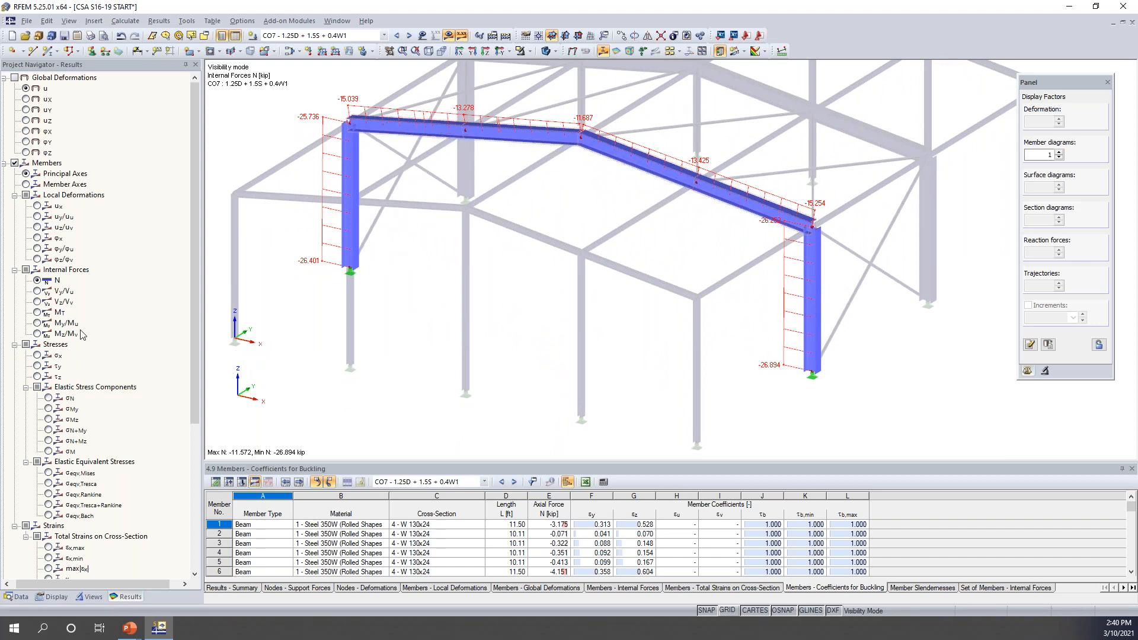
Review the isolated frame's Vy, Vz, My and Mz diagrams for CO7 and return to the axial force N
left_click(39, 291)
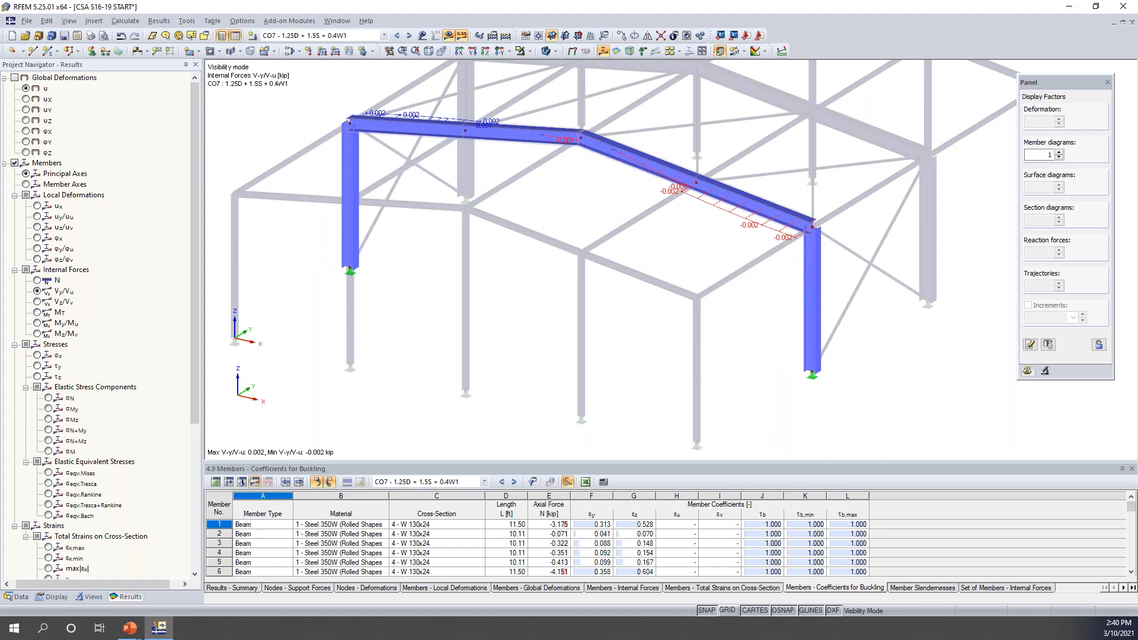
left_click(38, 302)
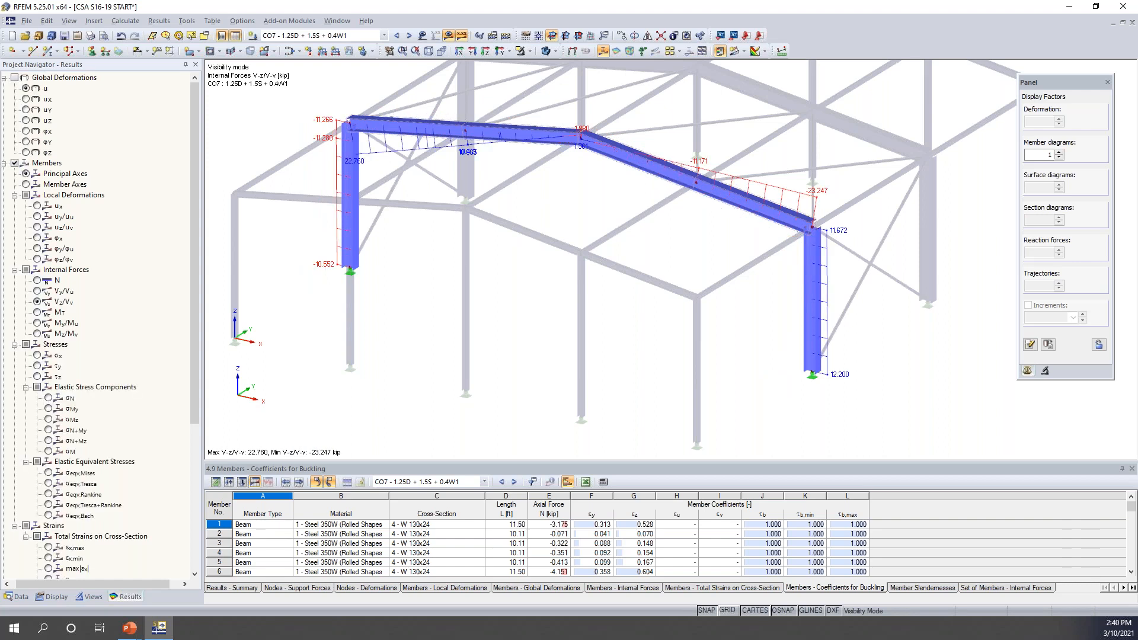
left_click(38, 324)
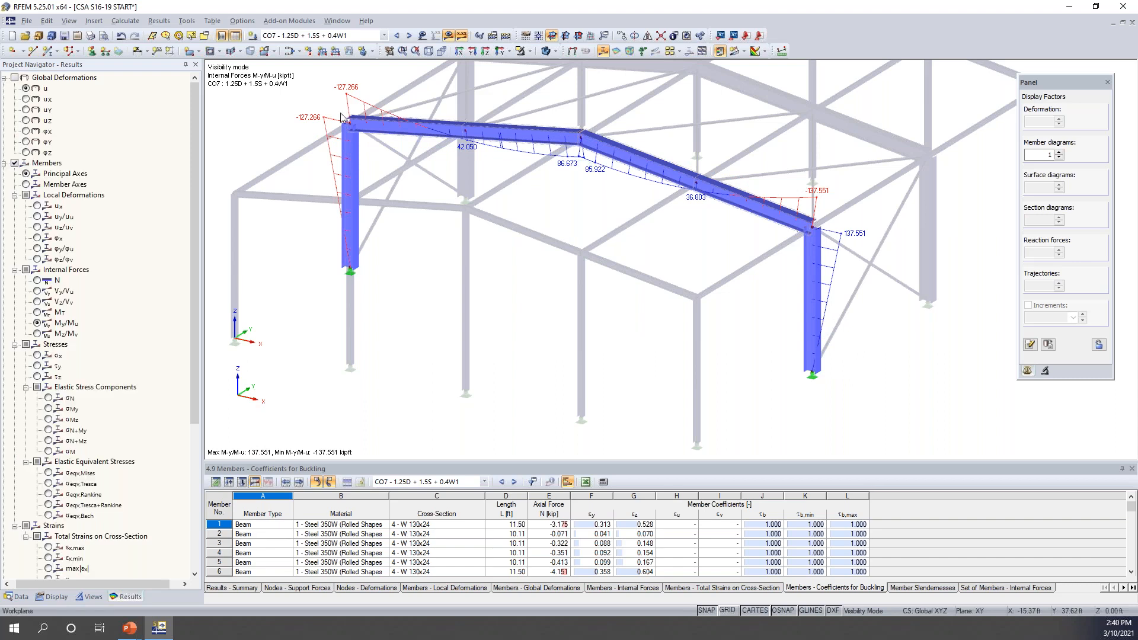
left_click(38, 334)
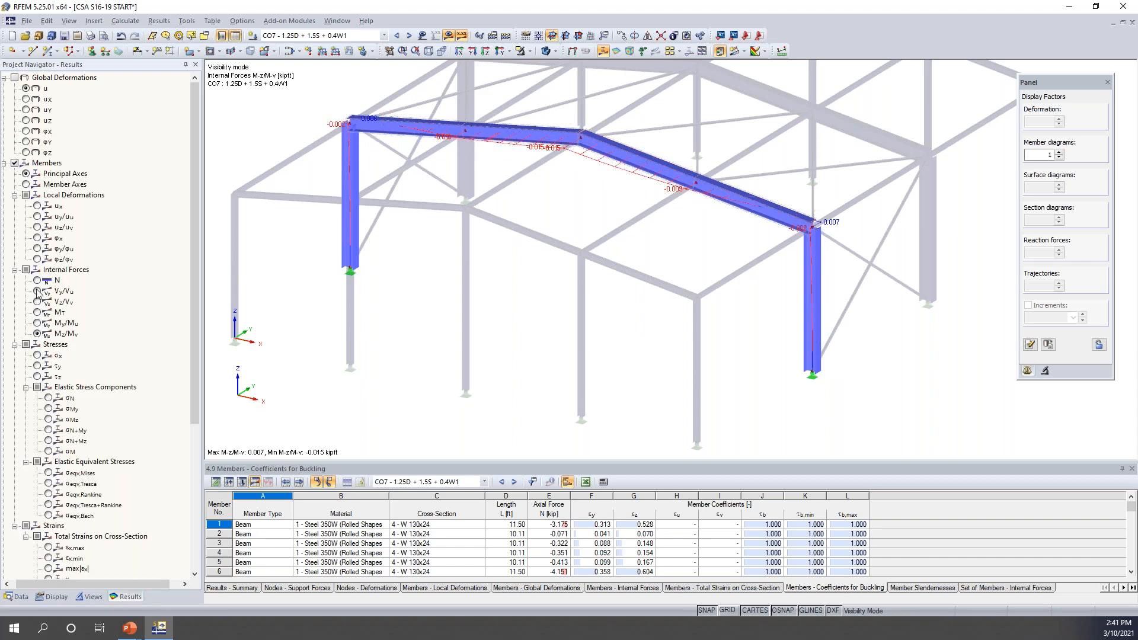
middle_click_drag(433, 235, 437, 252)
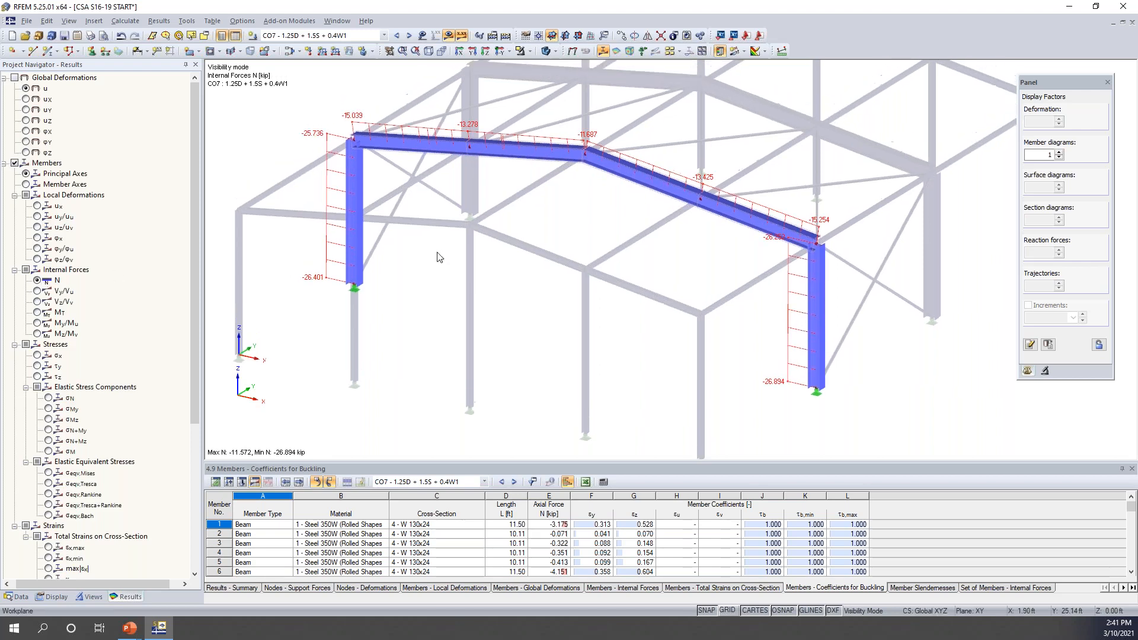
Open the result diagrams of column member 24, add Vz and My, compare the results for CO5, and close the diagrams
right_click(358, 210)
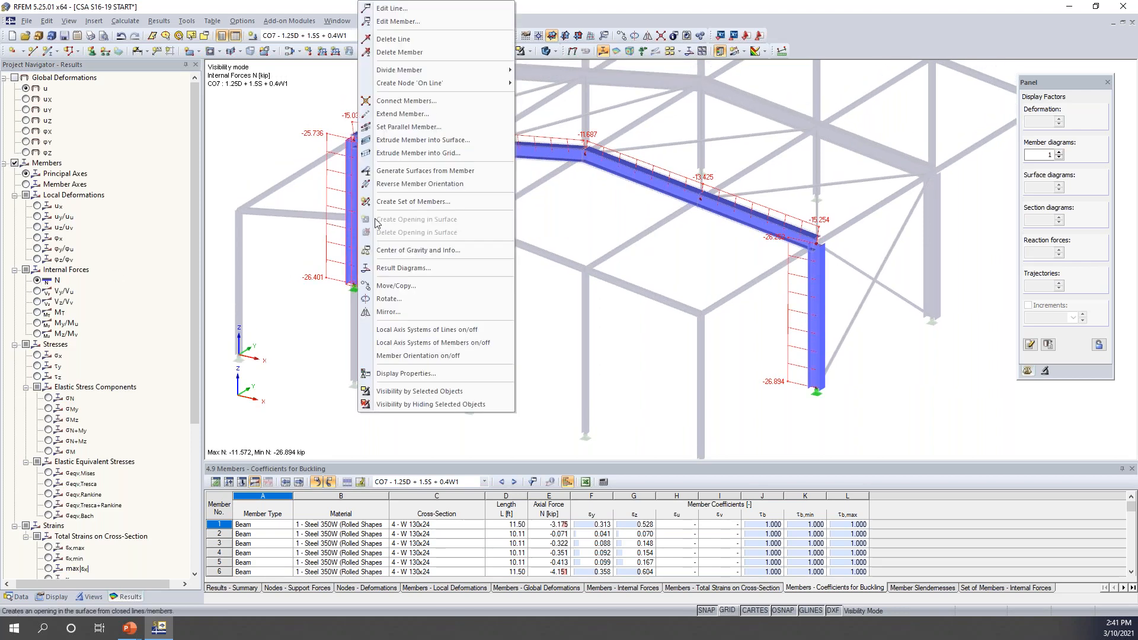
left_click(390, 268)
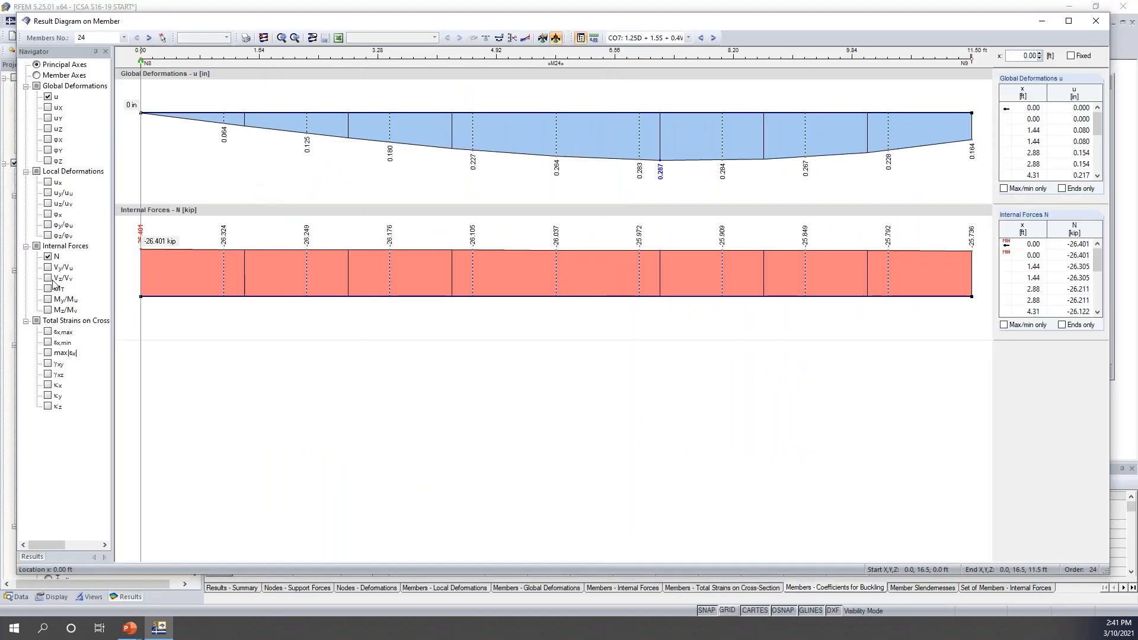
left_click(62, 64)
left_click(48, 278)
left_click(47, 299)
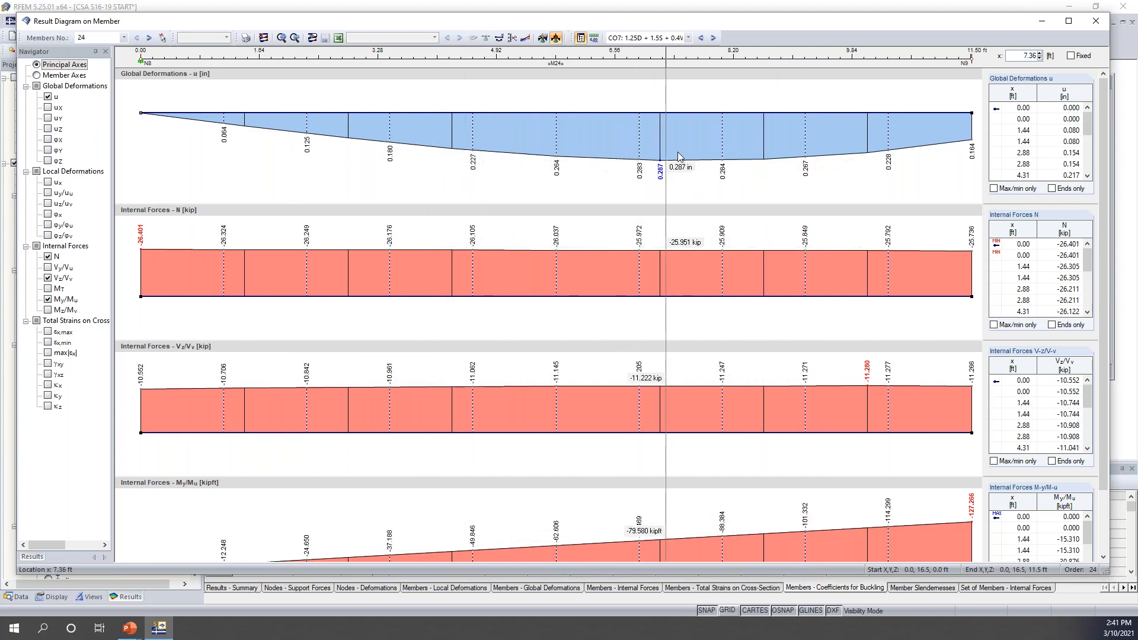
left_click(701, 37)
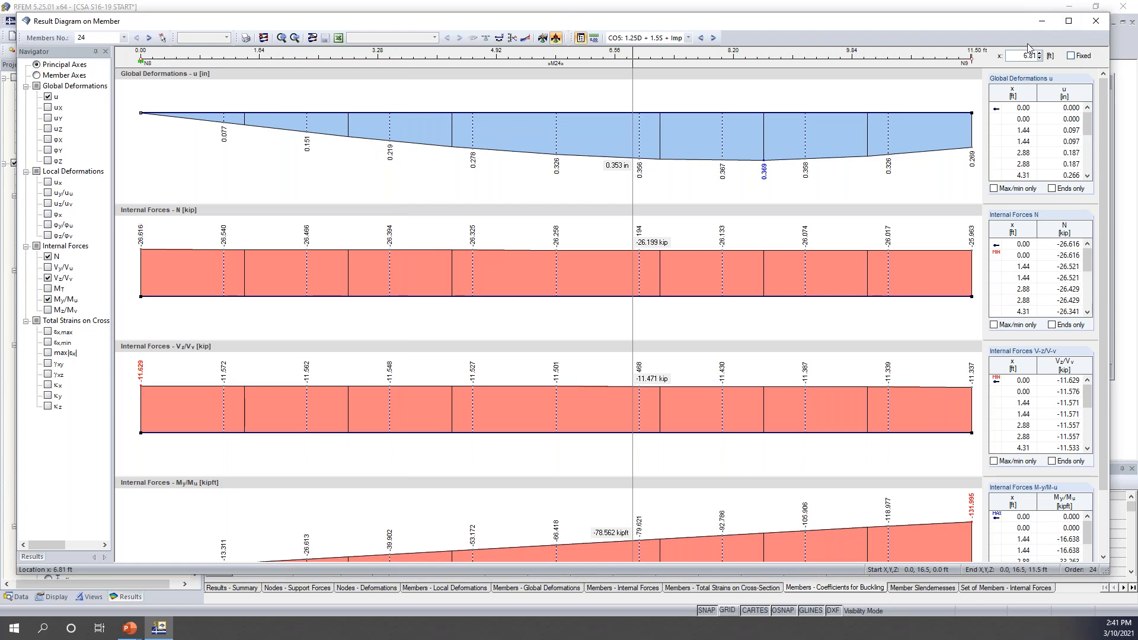
left_click(1098, 25)
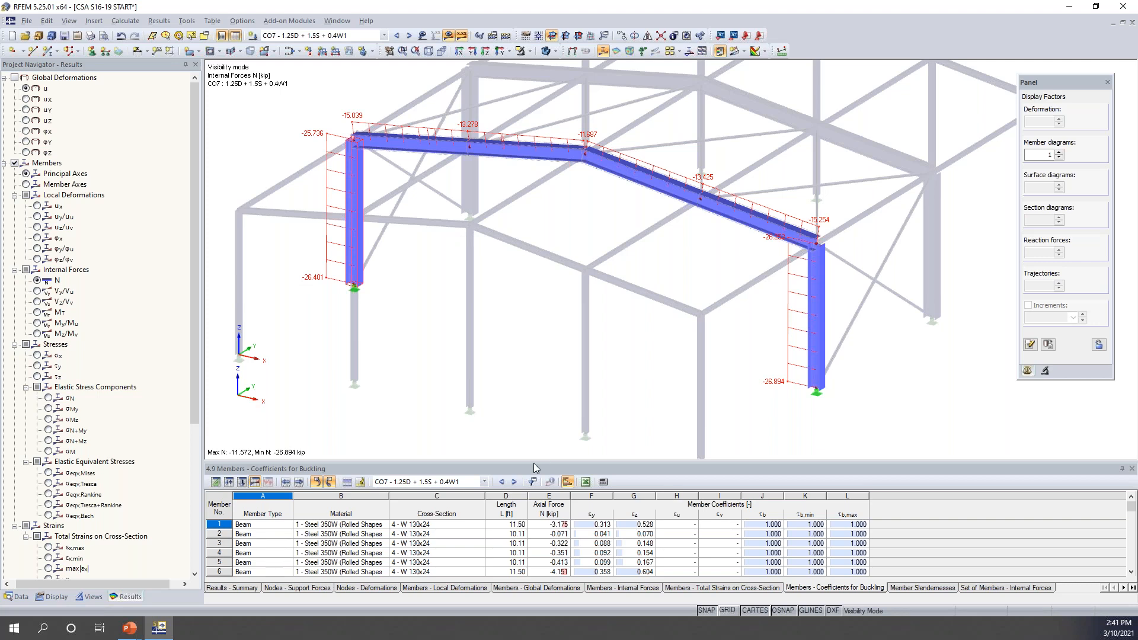
Enlarge the results table area and display table 4.6 Members - Internal Forces
left_click_drag(533, 464, 547, 334)
middle_click_drag(595, 257, 609, 223)
scroll(610, 223, "down", 2)
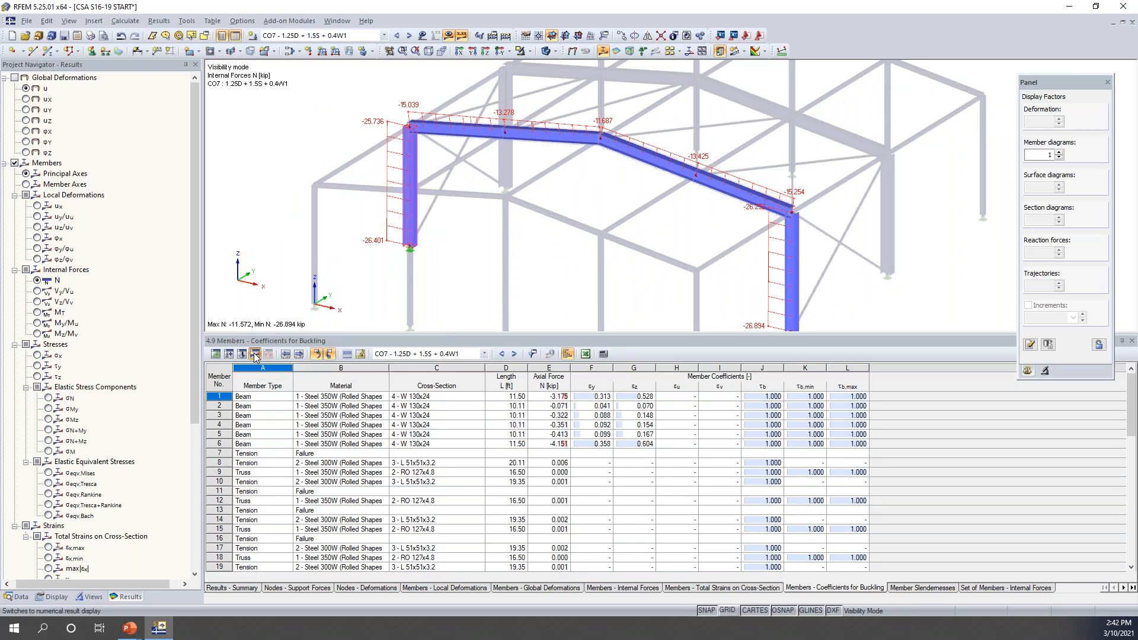
right_click(305, 589)
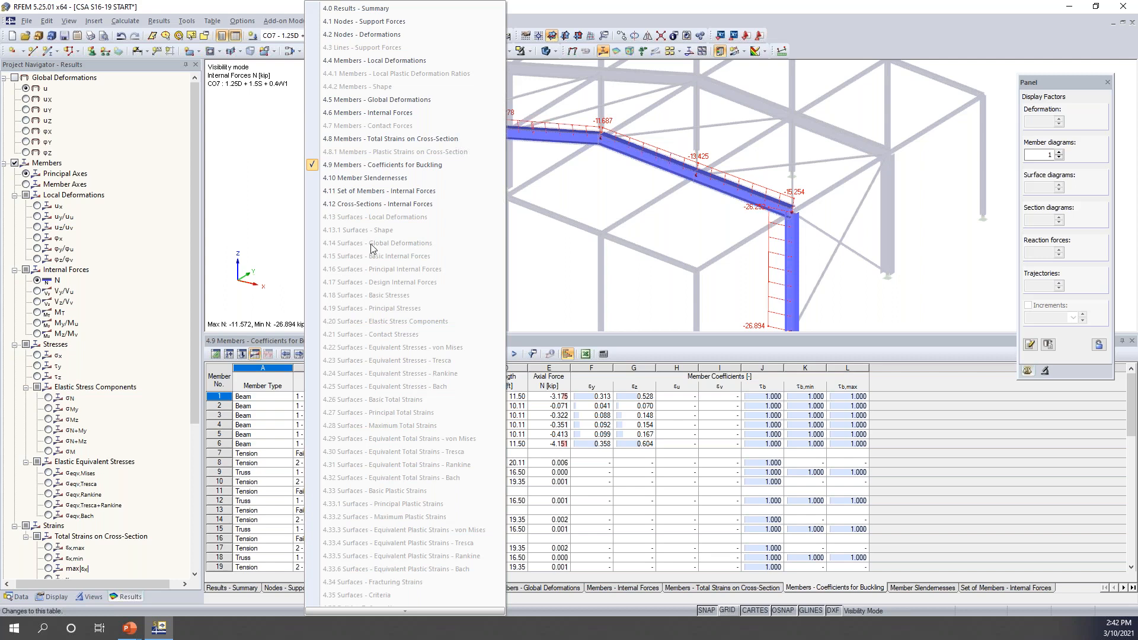
left_click(371, 112)
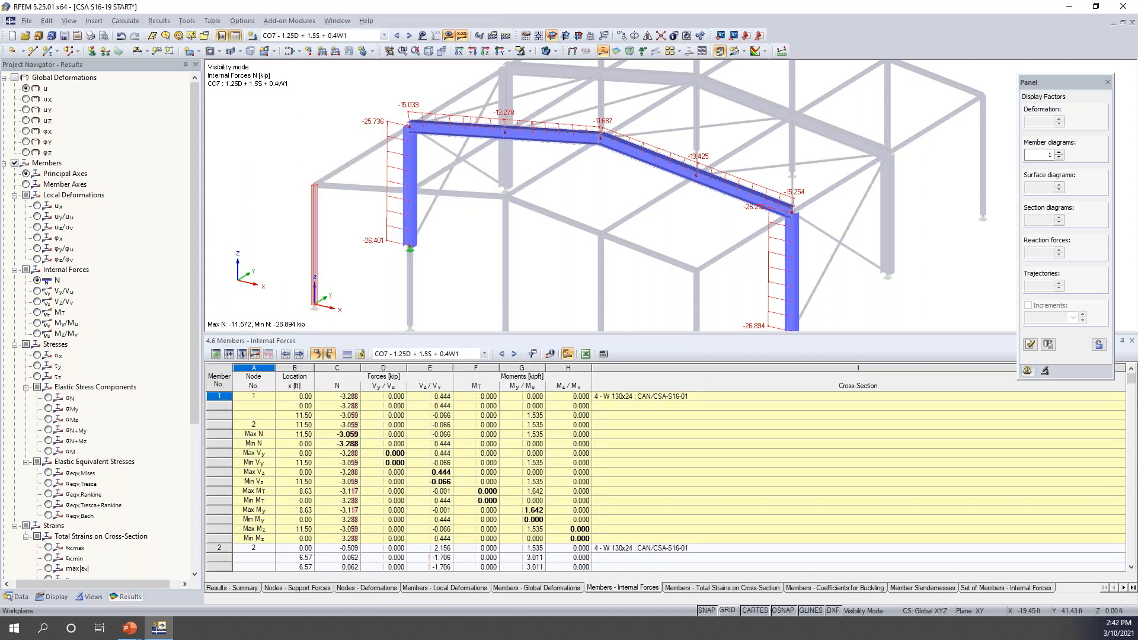
Examine the internal force rows of corner column member 1 and rafter member 25, locating each row's position on the model
left_click(334, 425)
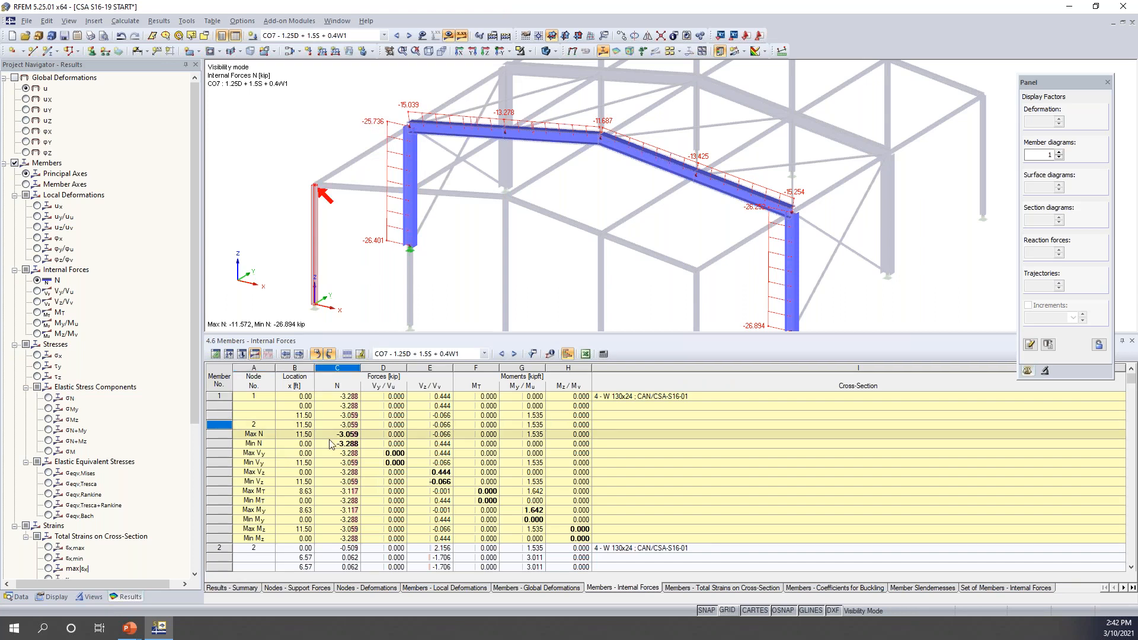
left_click(329, 455)
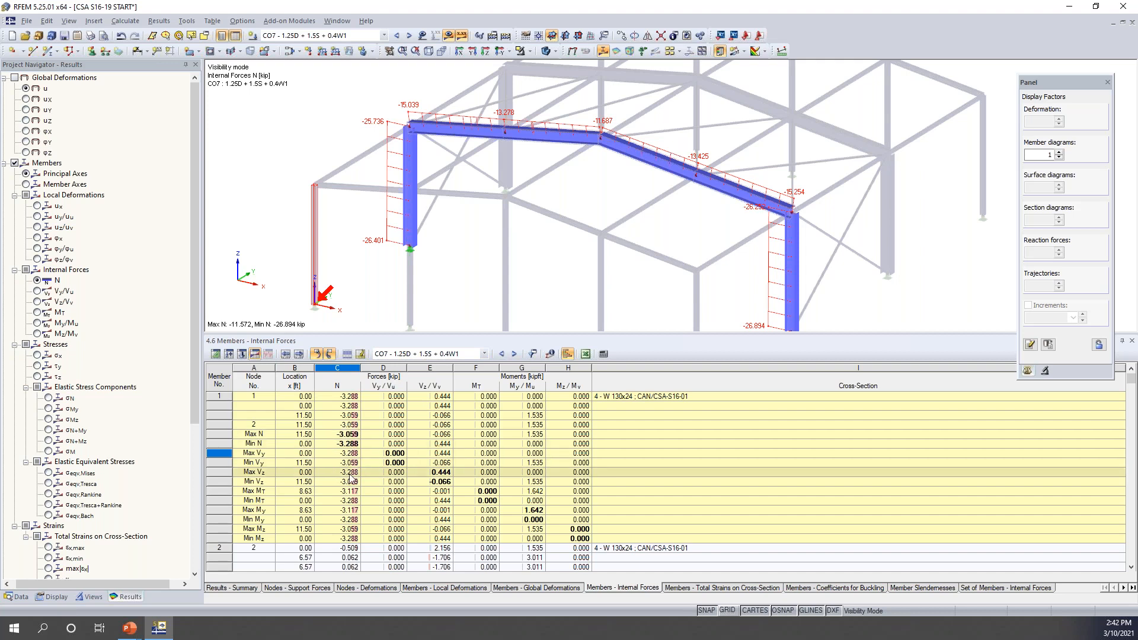
left_click(357, 501)
left_click(358, 483)
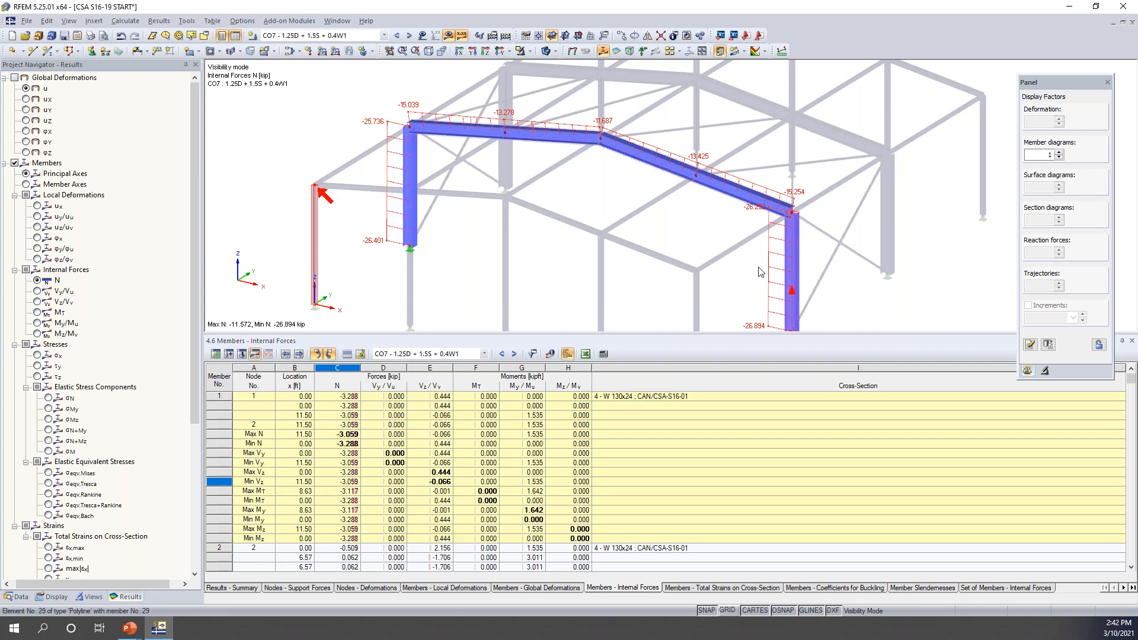
left_click(431, 135)
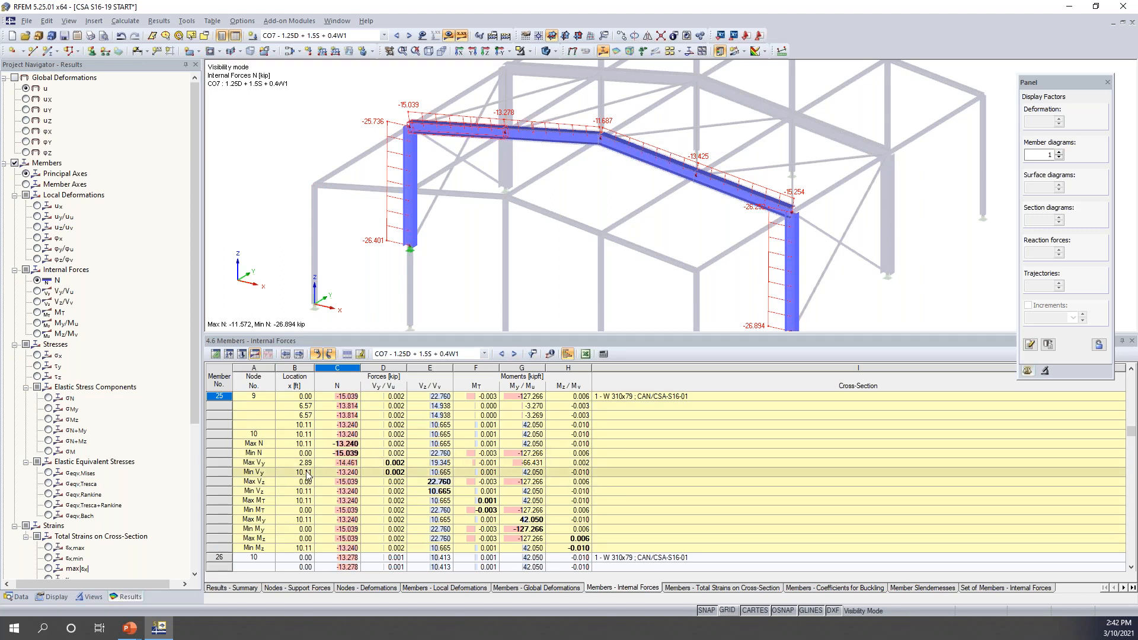
left_click(295, 472)
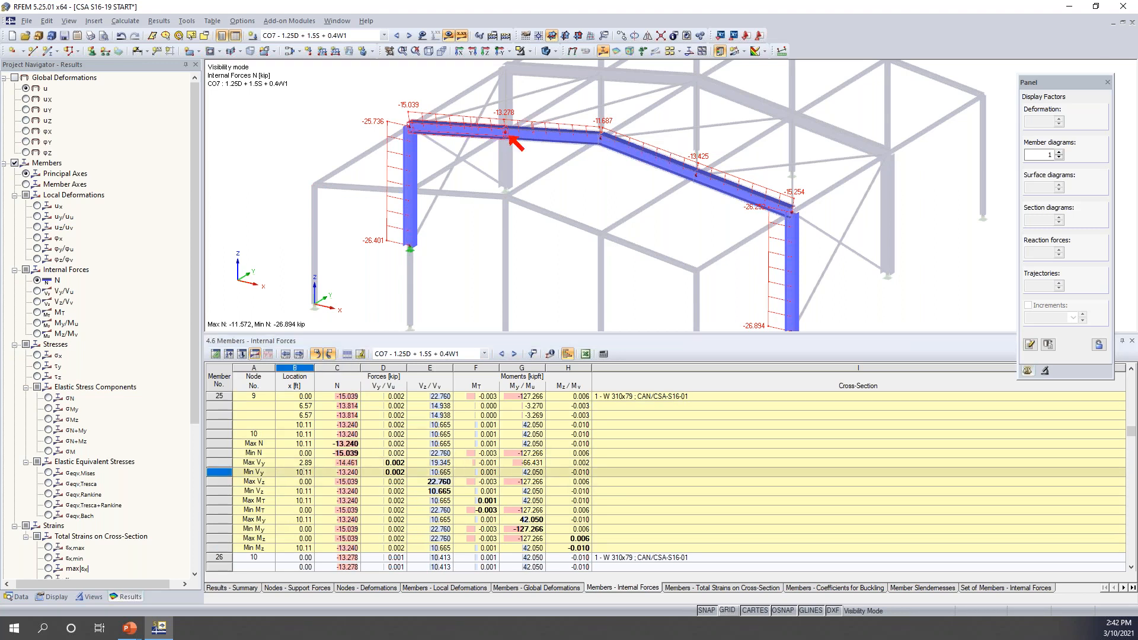
left_click(286, 503)
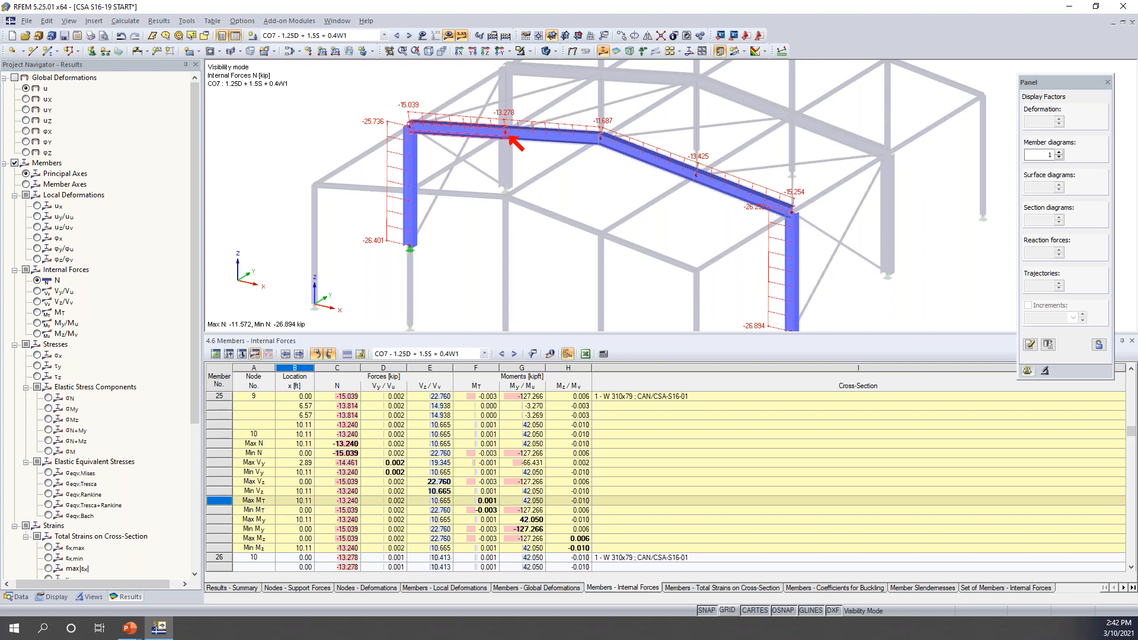
Review the Microsoft Excel export options for the member internal forces table and cancel without exporting
left_click(585, 355)
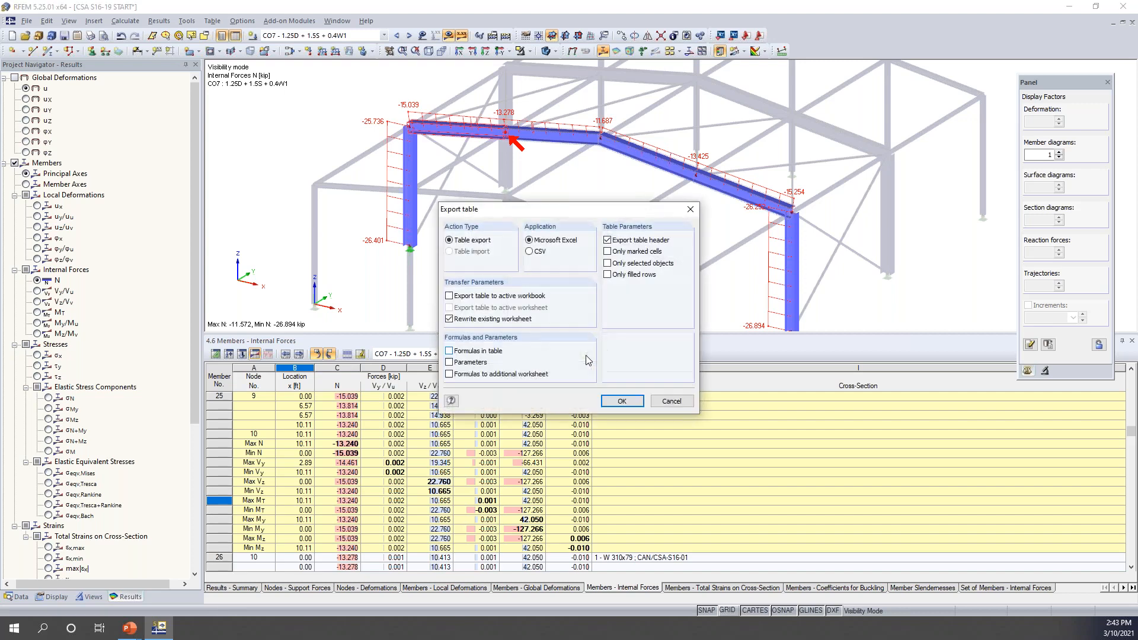
left_click_drag(604, 212, 604, 133)
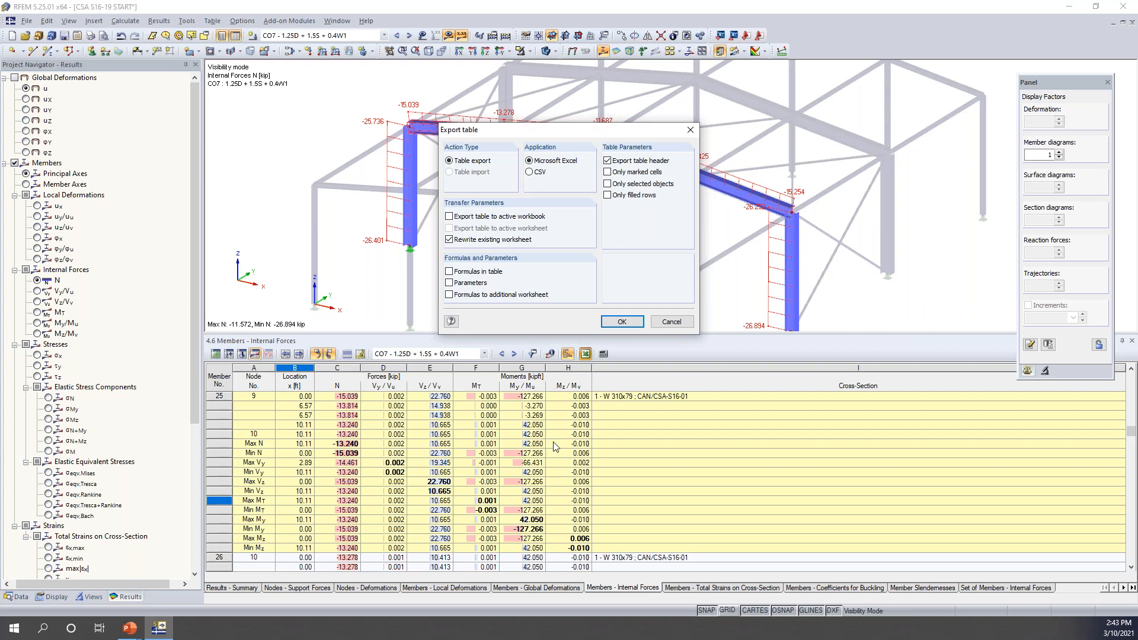
left_click(682, 323)
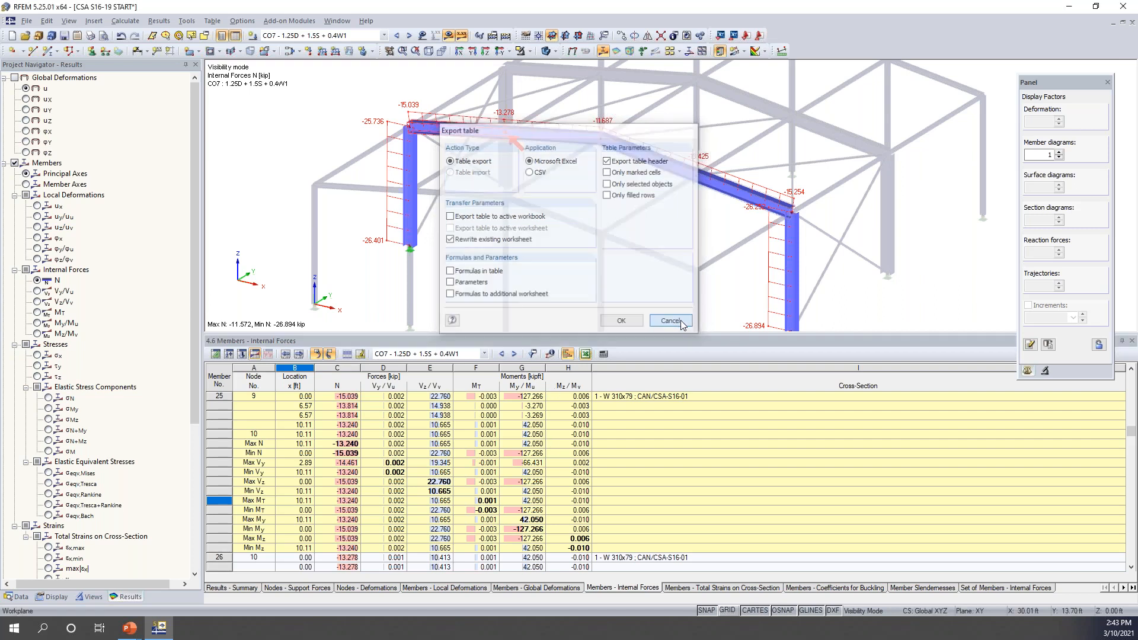
Reduce the results table area, show the whole structure instead of the isolated frame, and hide the internal force results
left_click_drag(680, 336, 675, 400)
middle_click_drag(676, 295, 662, 270)
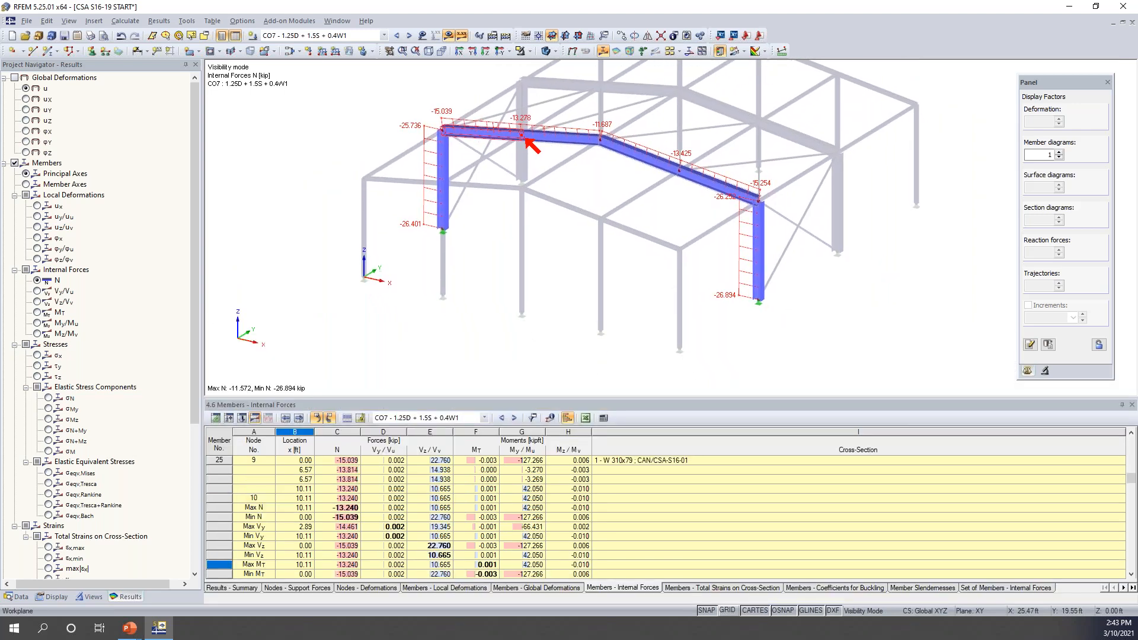
left_click(526, 51)
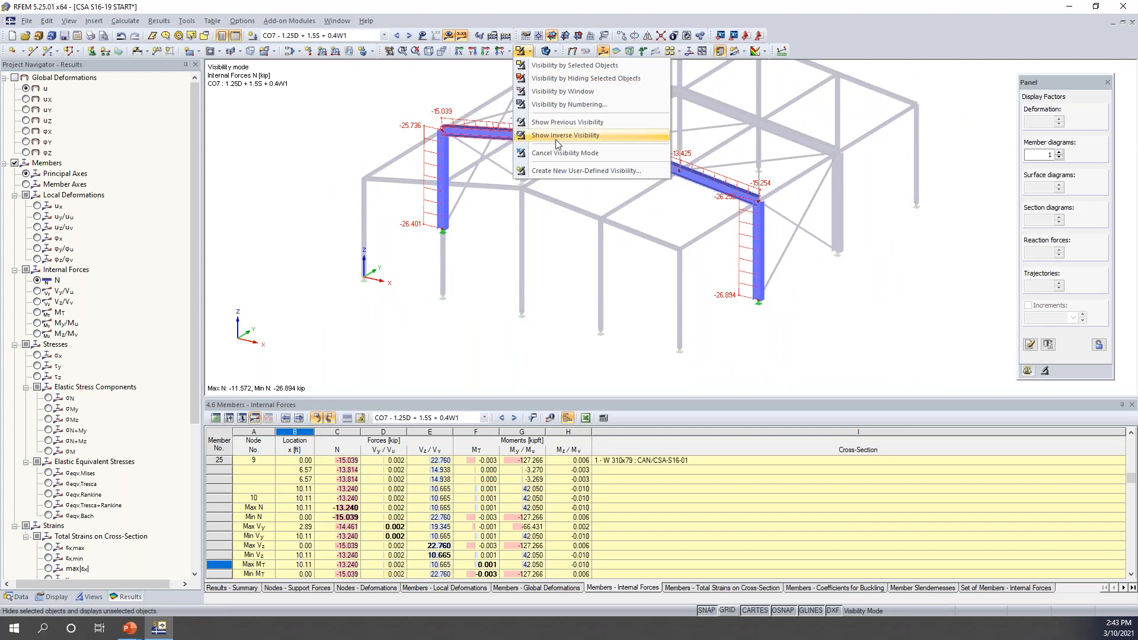
left_click(564, 153)
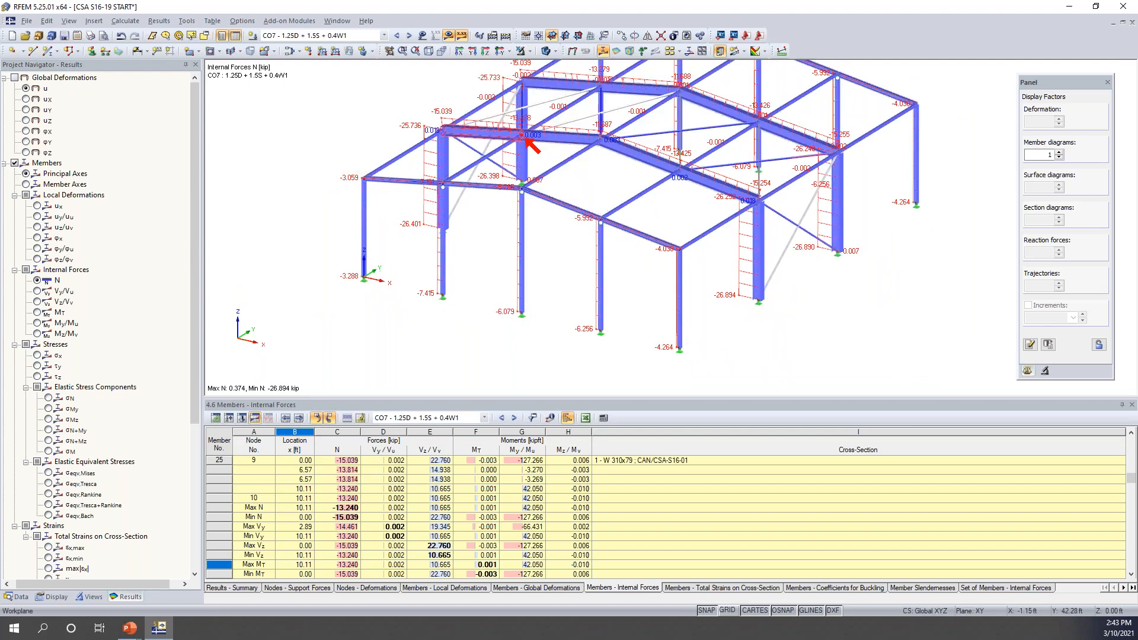
left_click(448, 35)
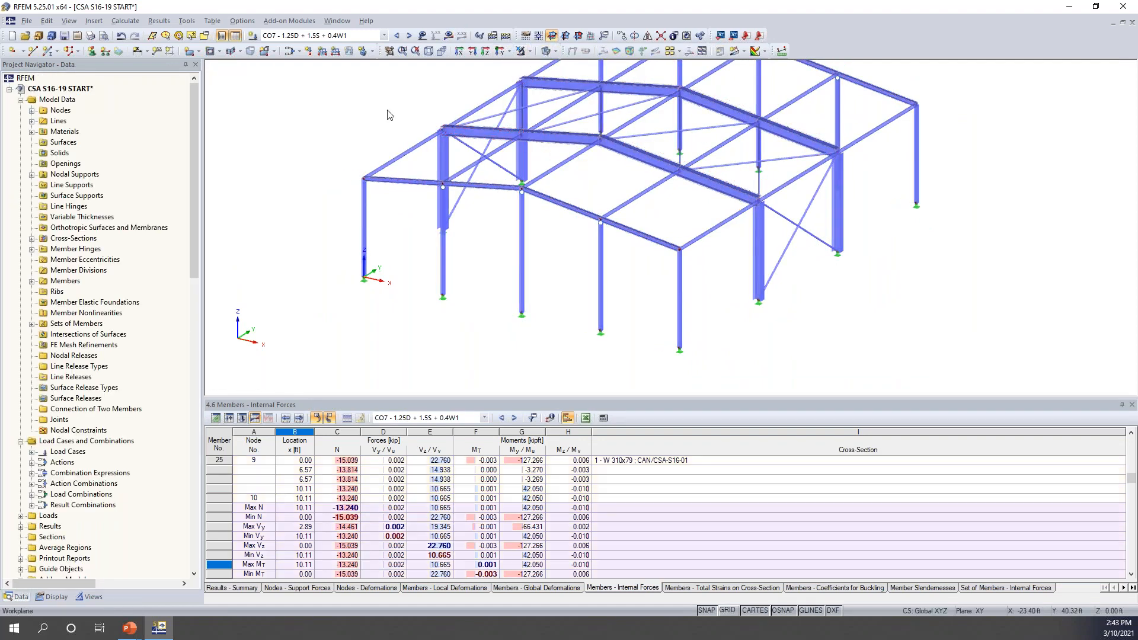
middle_click_drag(706, 238, 611, 225, "ctrl")
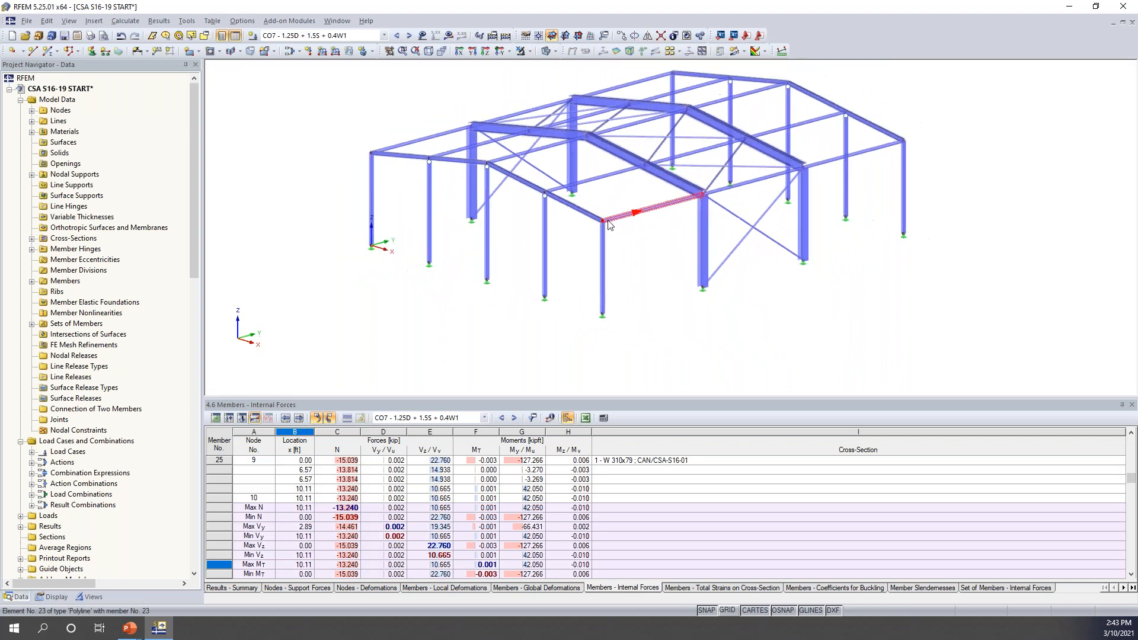
middle_click_drag(690, 243, 617, 236, "ctrl")
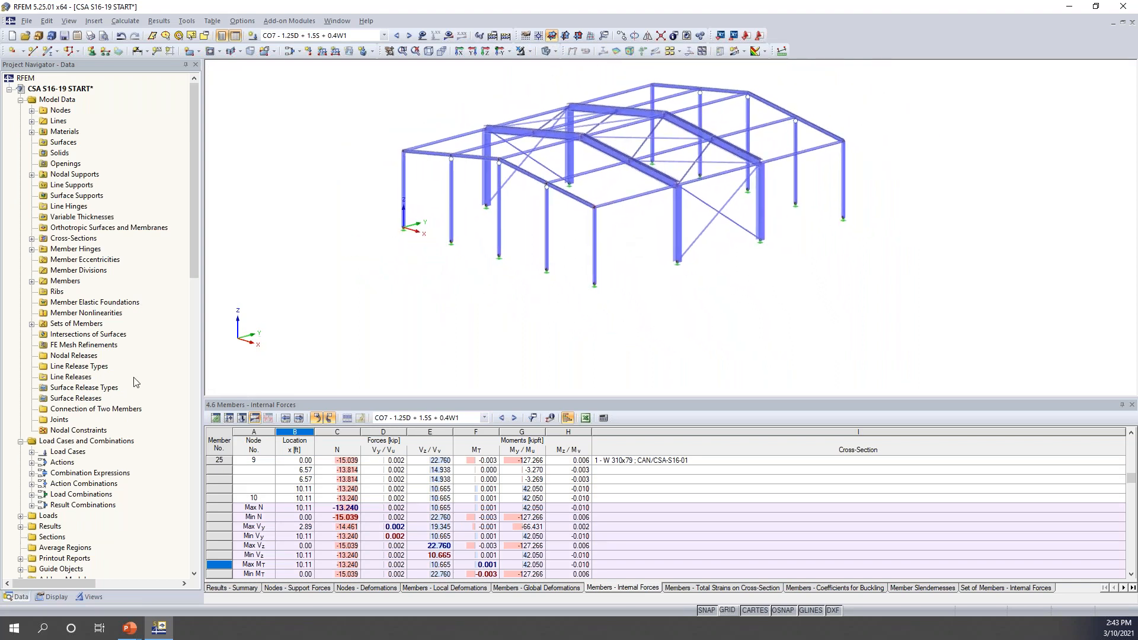
Examine the available add-on modules in the project tree, including the RF-STEEL CSA entry among the favorites
scroll(136, 383, "down", 9)
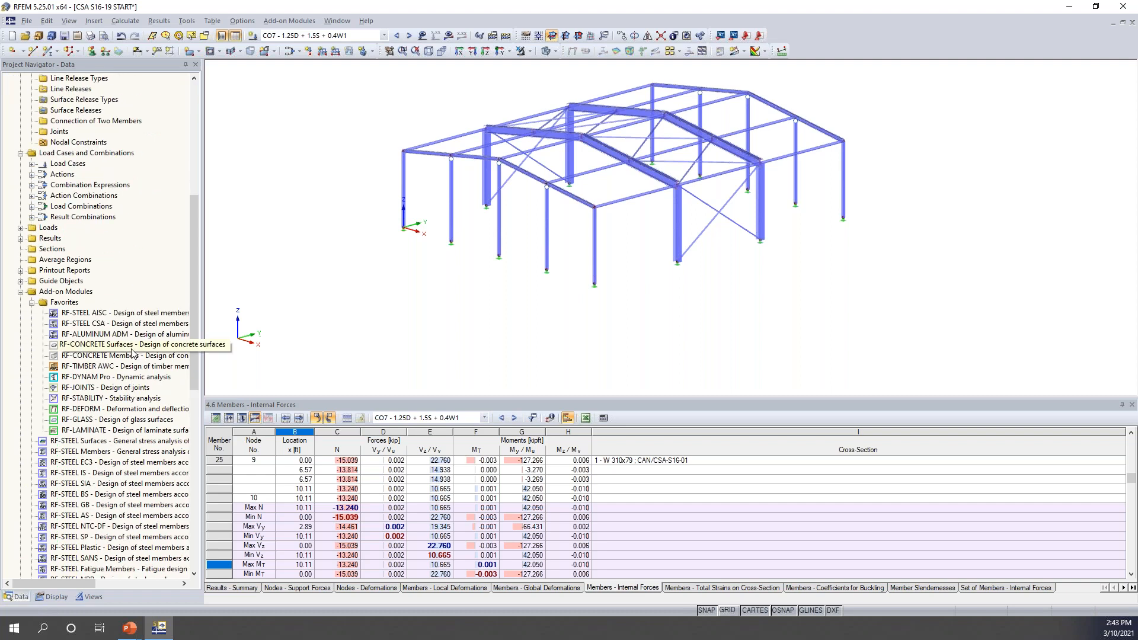
scroll(133, 354, "down", 2)
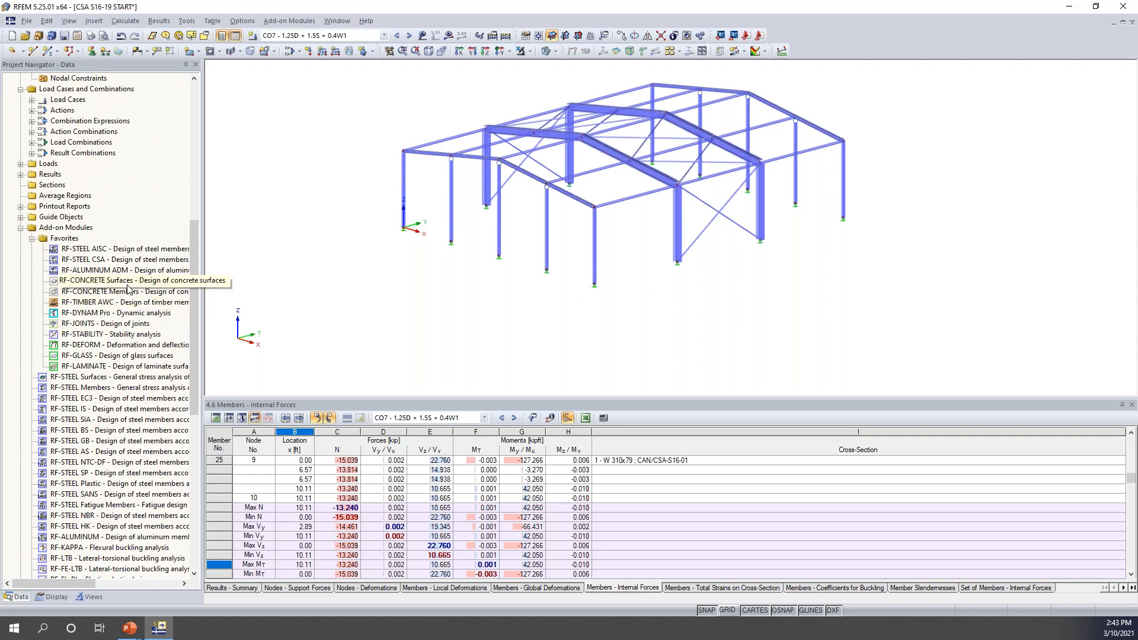
scroll(128, 290, "down", 1)
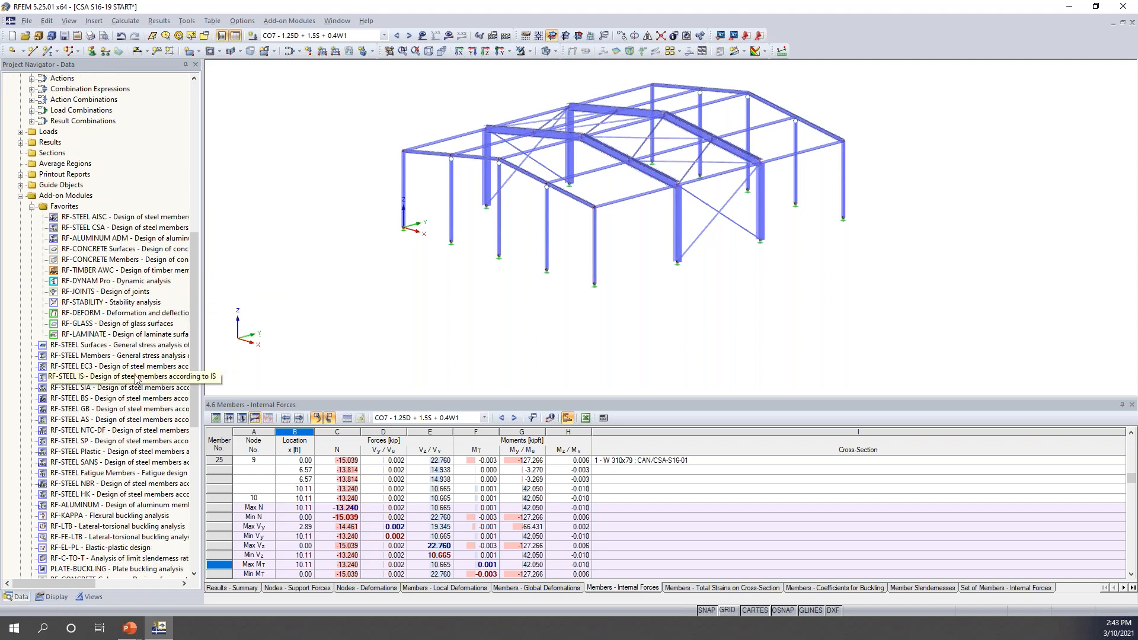
right_click(104, 231)
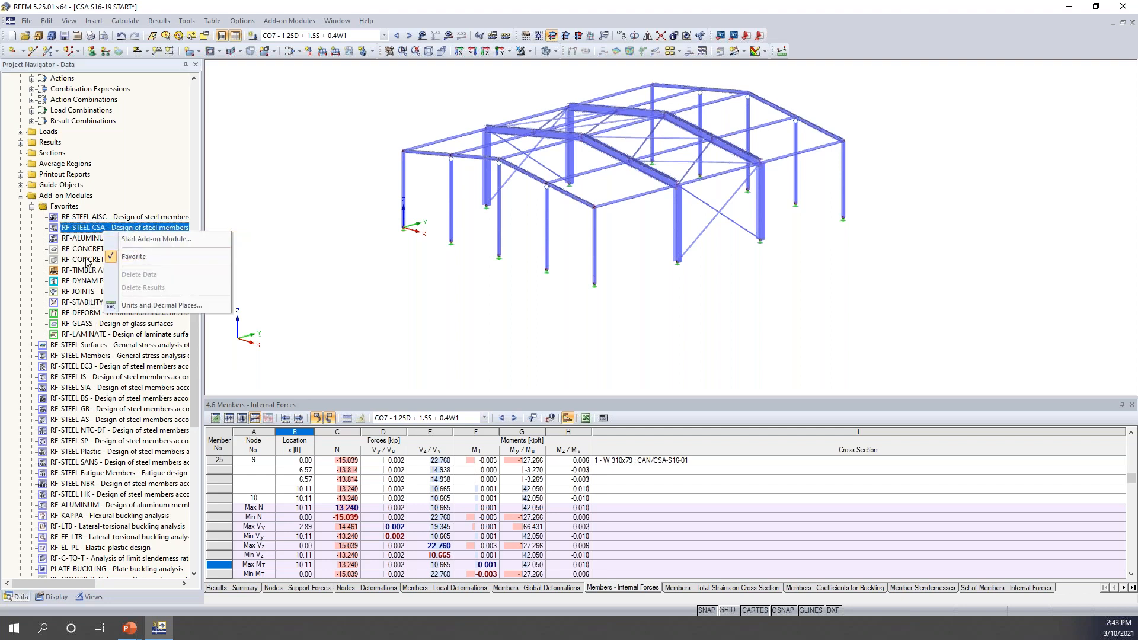
left_click(261, 201)
scroll(108, 375, "down", 1)
scroll(108, 375, "down", 4)
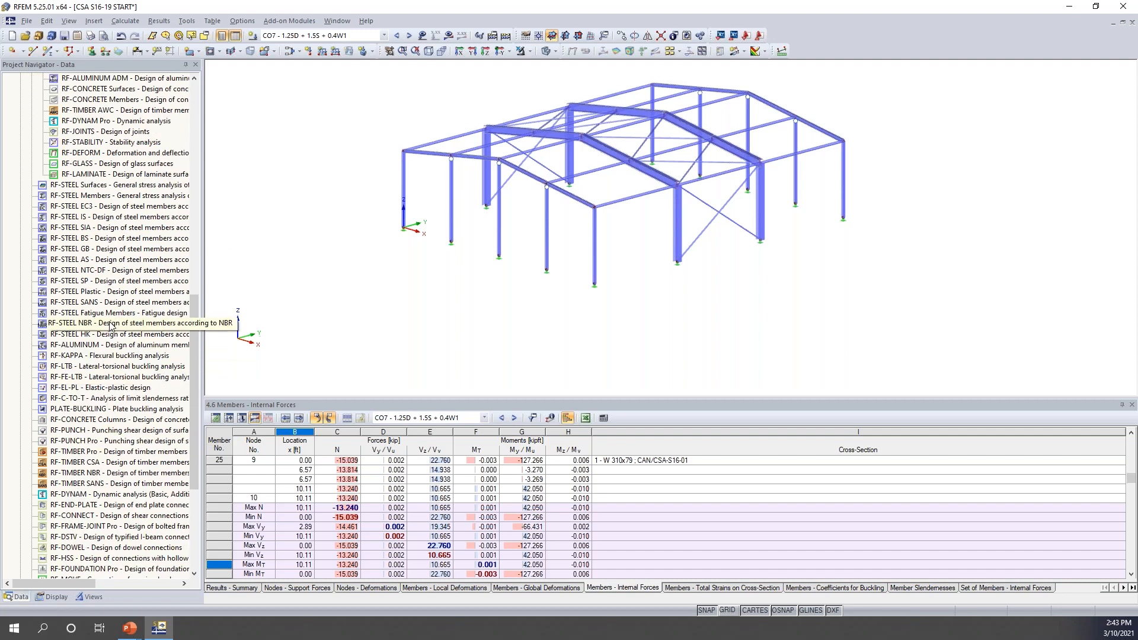
scroll(169, 299, "up", 10)
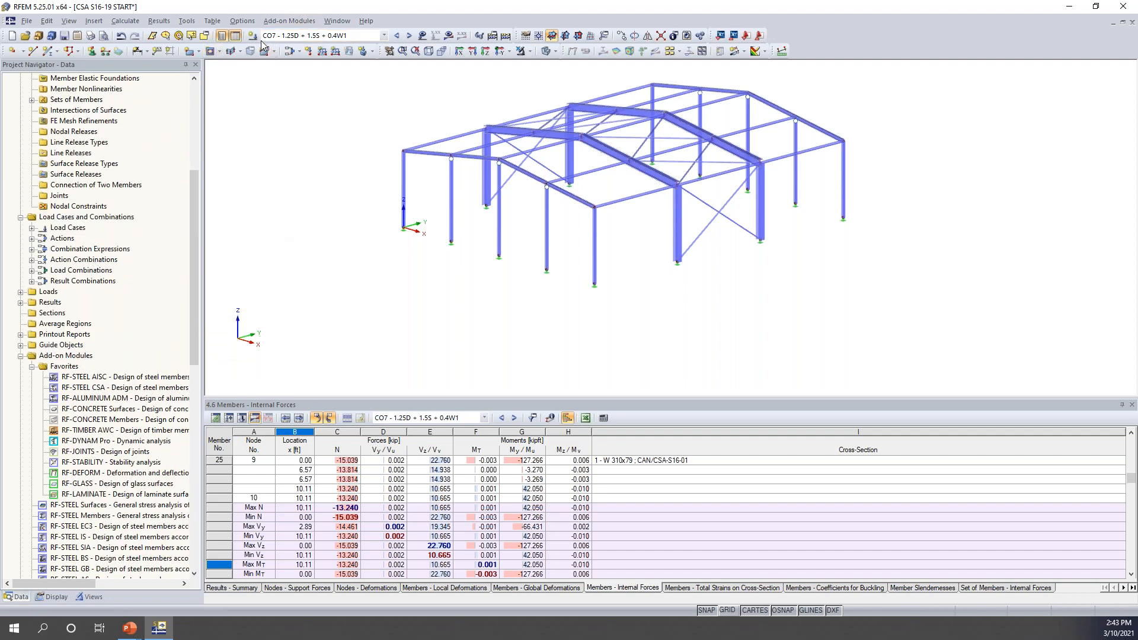
Start the RF-STEEL CSA steel design module and set the design standard to S16-19
left_click(278, 22)
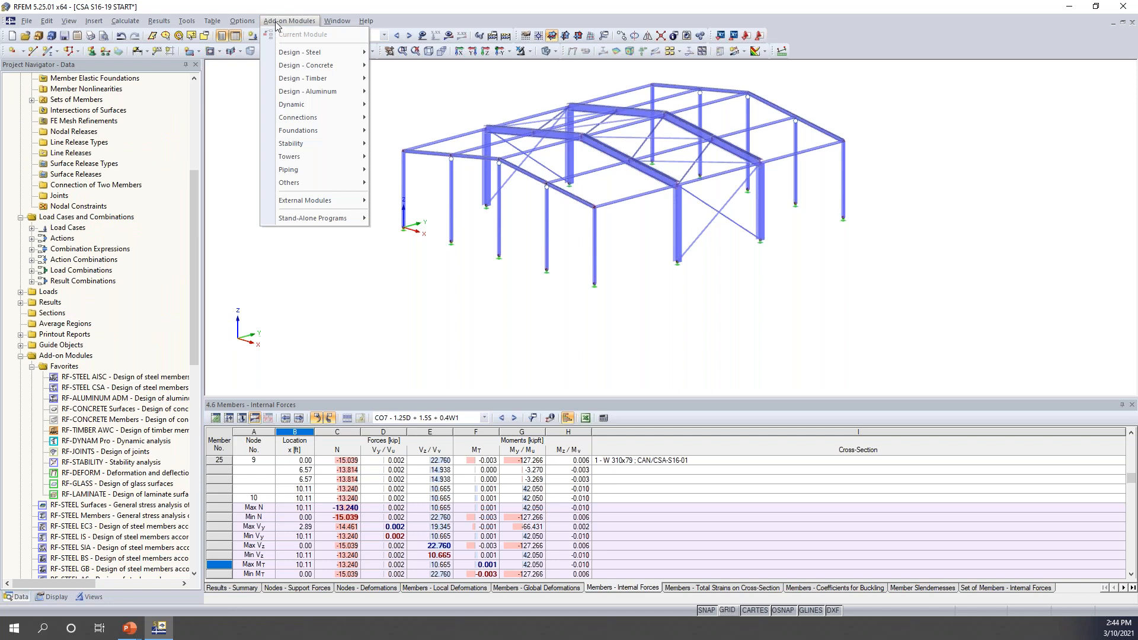
mouse_move(290, 55)
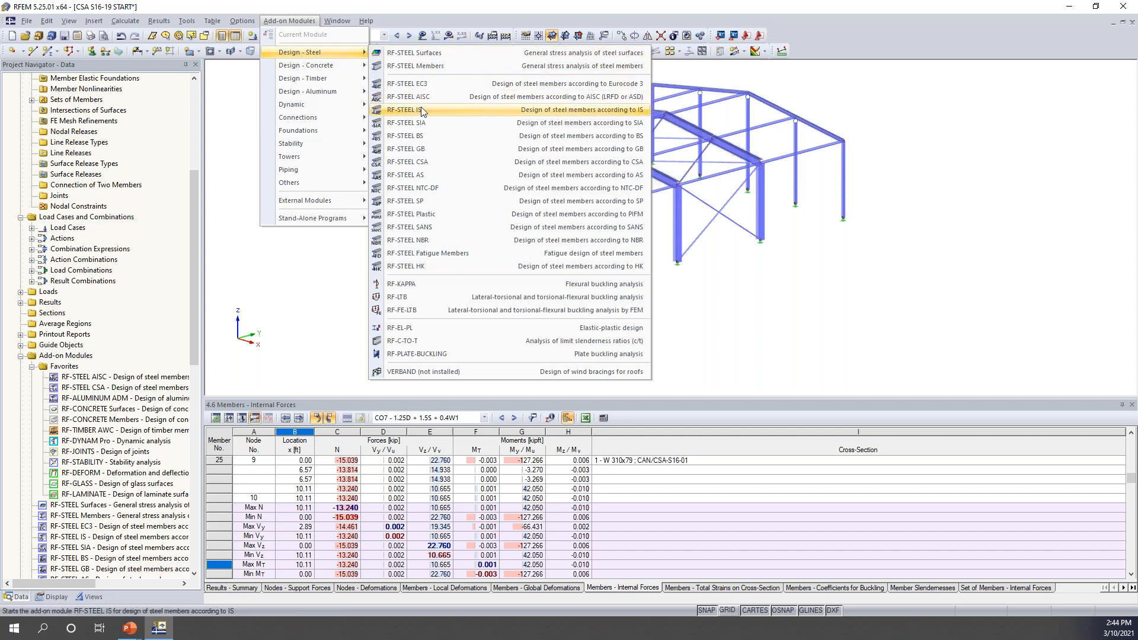
left_click(424, 162)
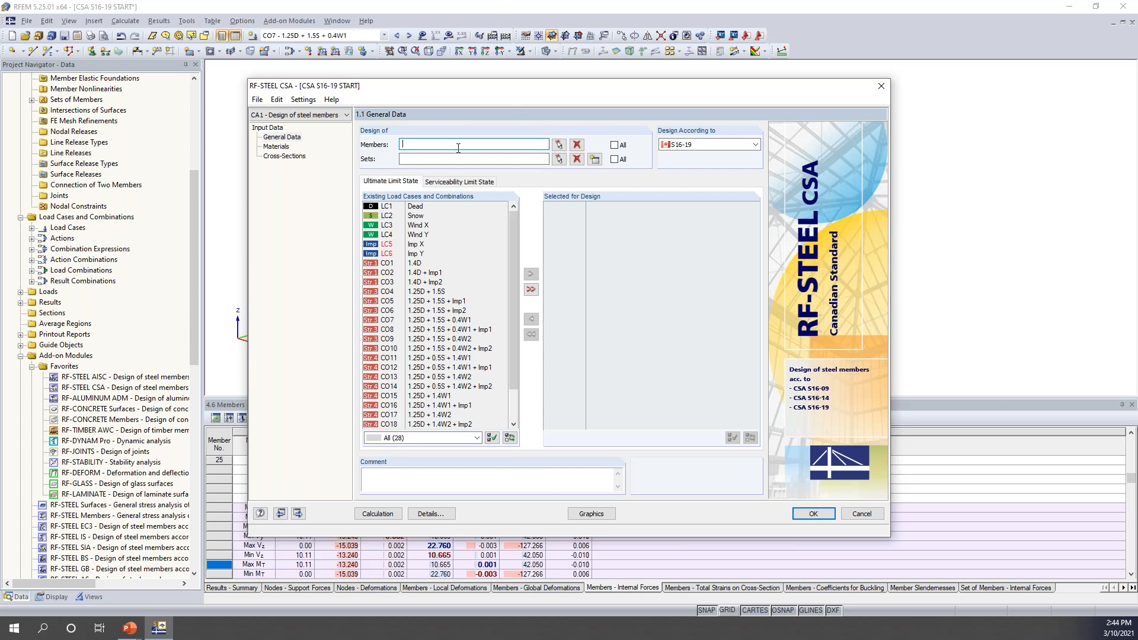
left_click(707, 144)
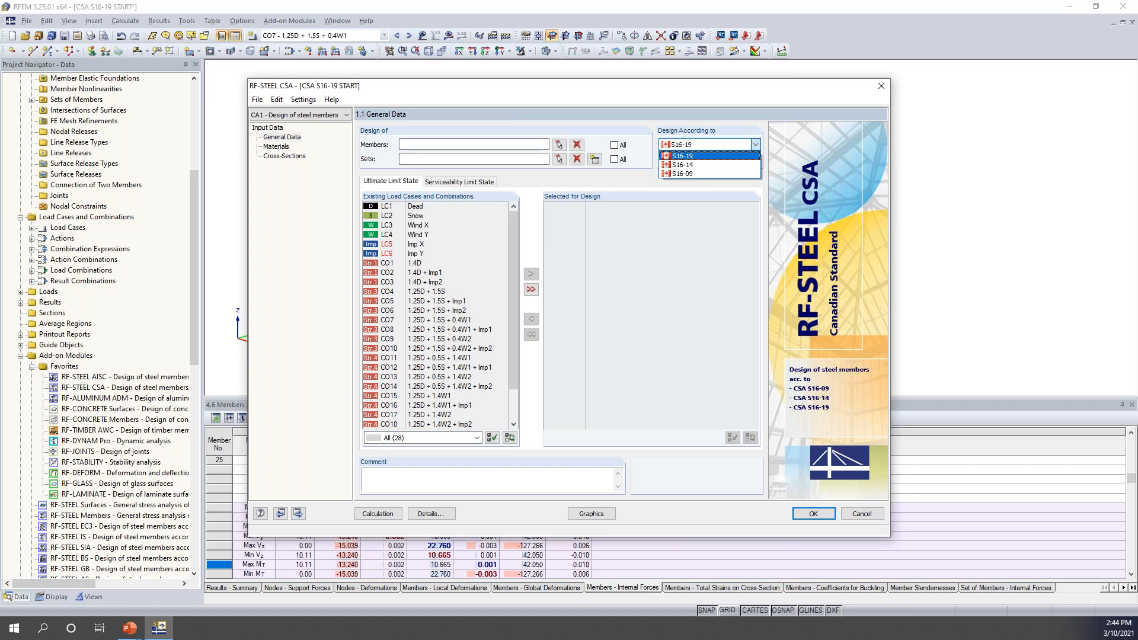
left_click(697, 157)
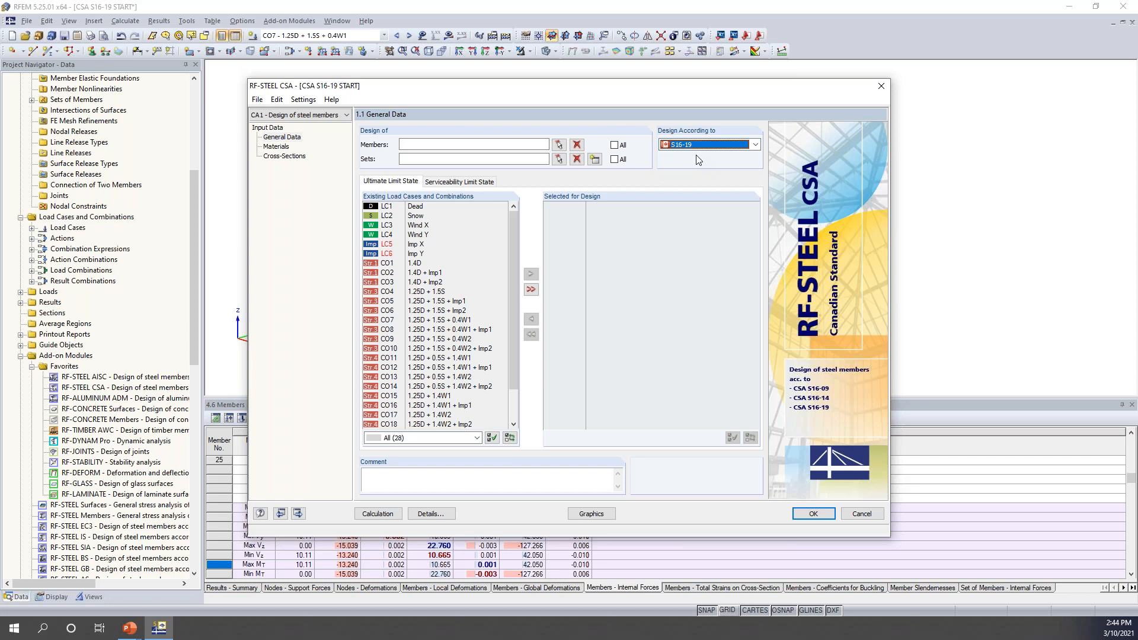
Show only Beam-type members and select all columns, members 1,6,24,29,35,40,46,51-57, for design
left_click(557, 145)
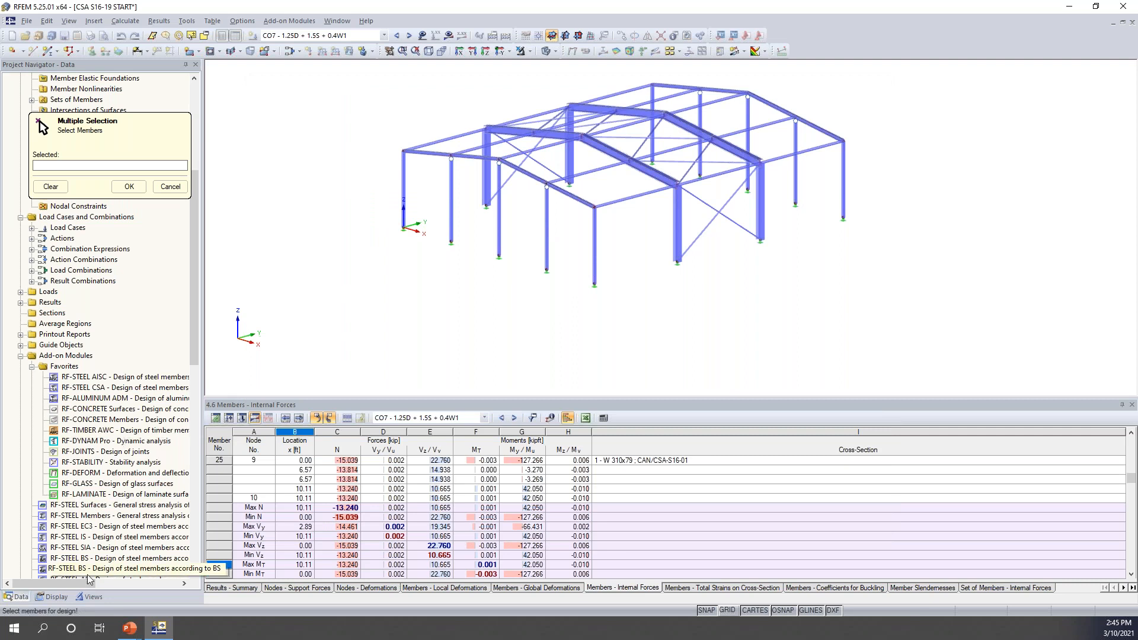
left_click(93, 597)
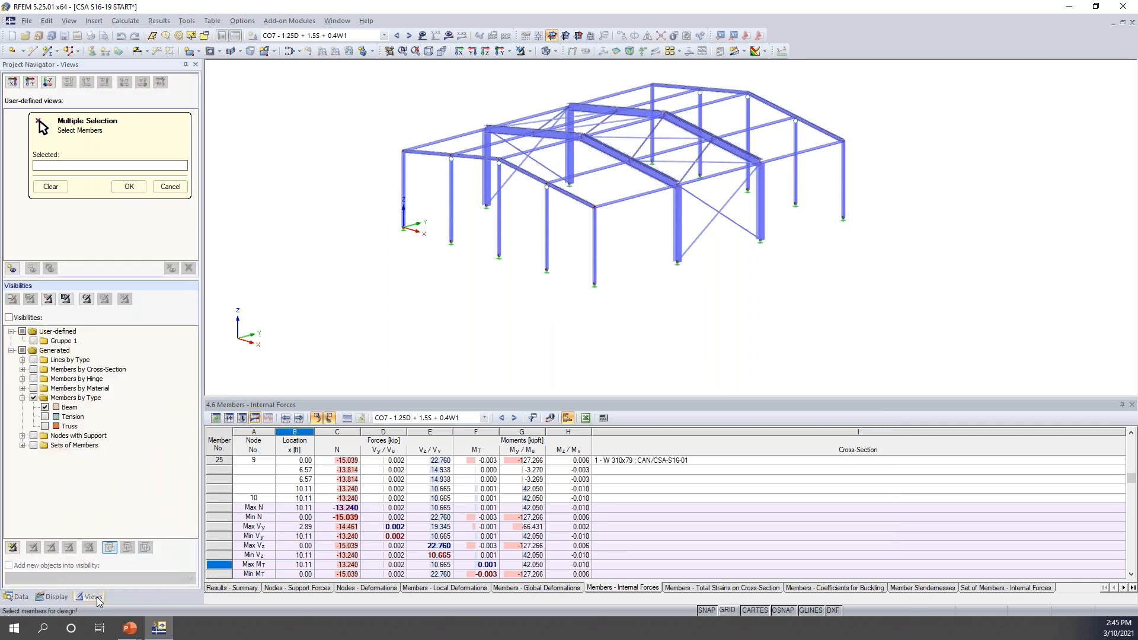
left_click(44, 408)
left_click(45, 407)
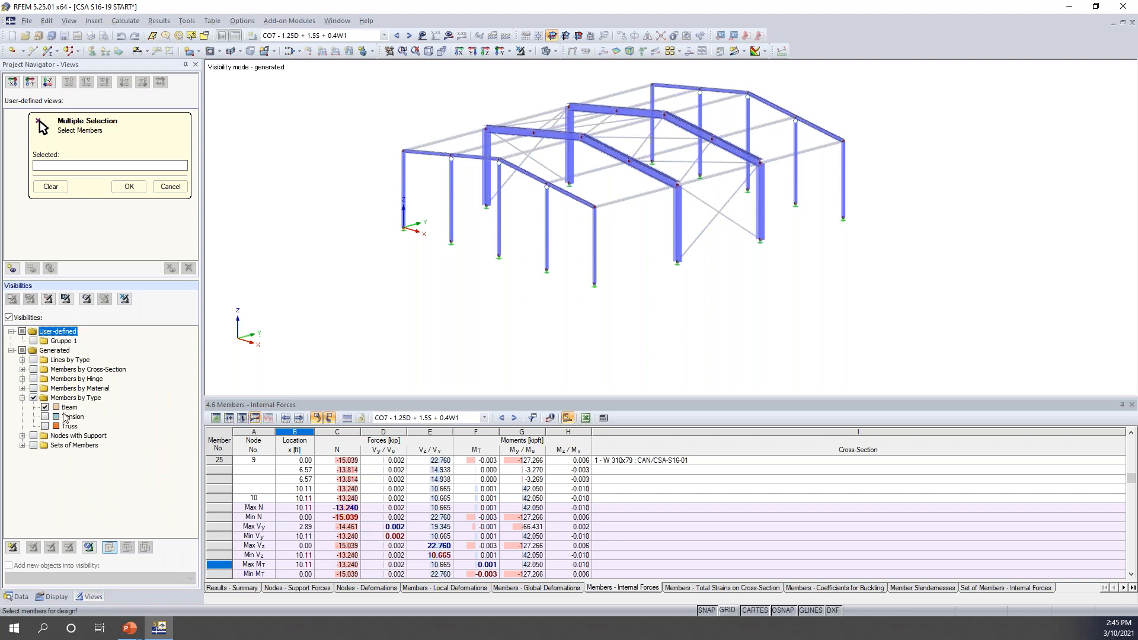
middle_click_drag(575, 273, 757, 209, "ctrl")
left_click_drag(833, 209, 425, 171)
middle_click_drag(884, 182, 709, 244, "ctrl")
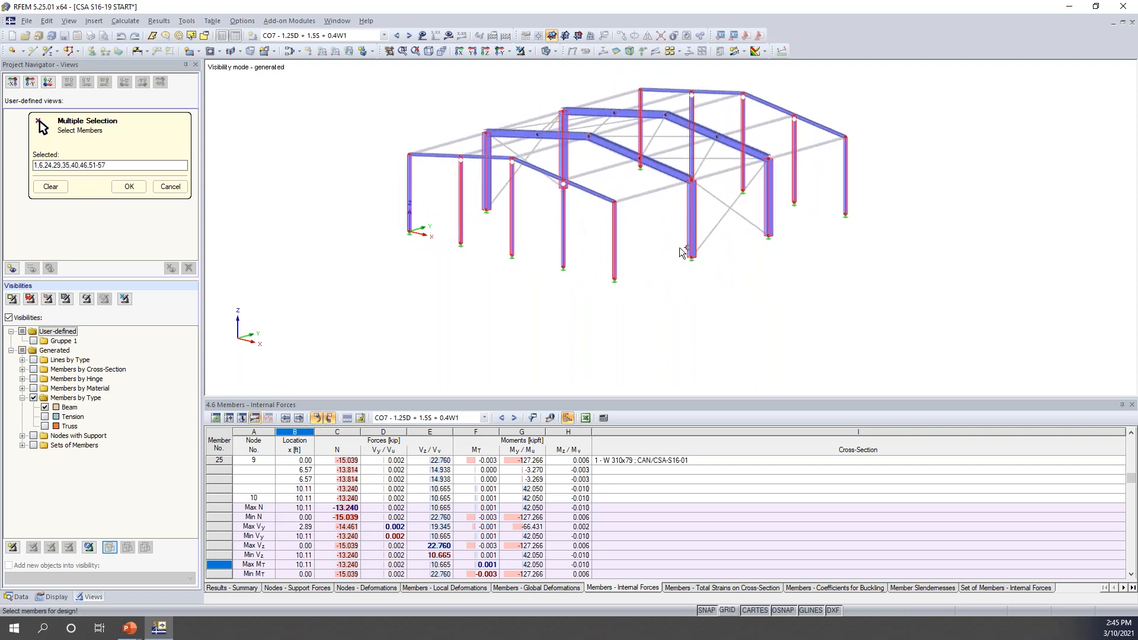
left_click(129, 187)
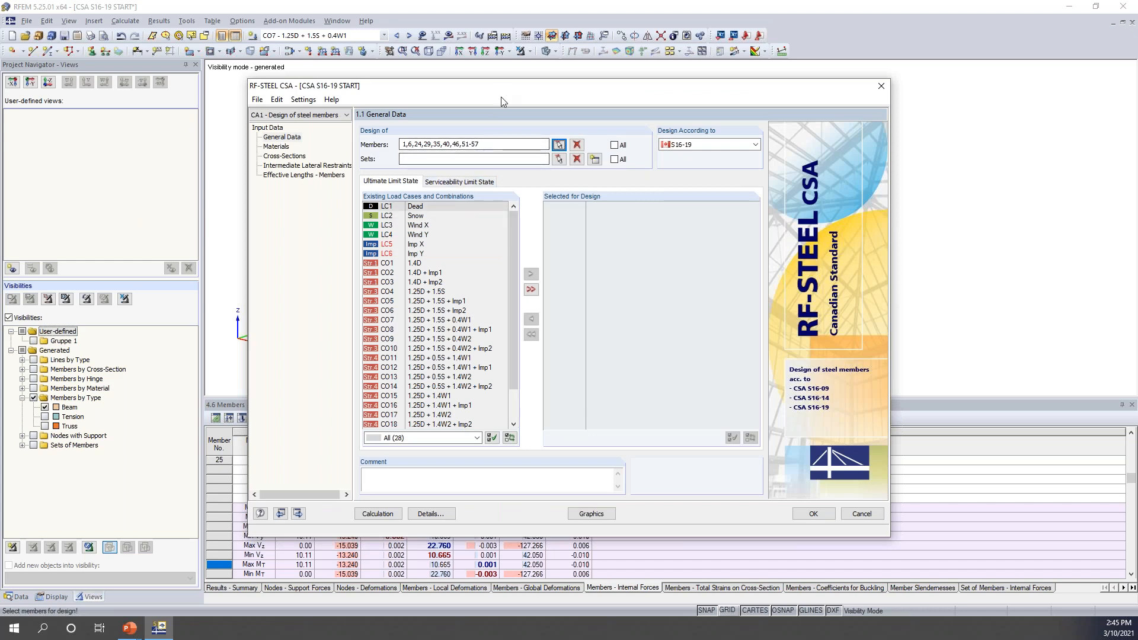
Add set of members 2, the rafters of the front main frame, to the design
left_click_drag(501, 87, 486, 300)
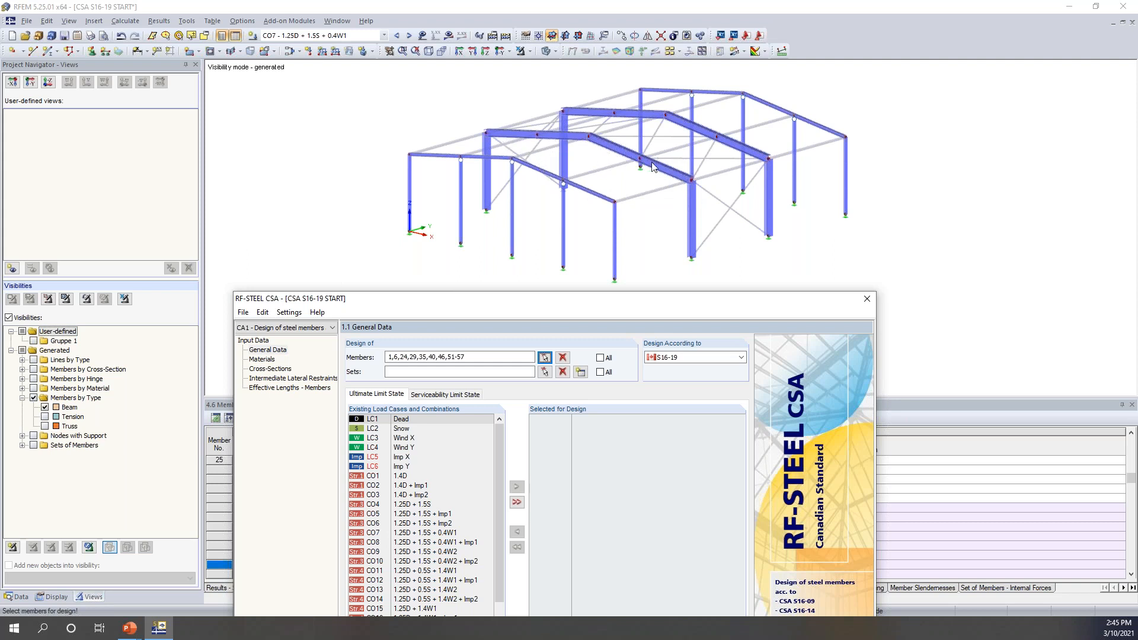
left_click_drag(673, 298, 686, 104)
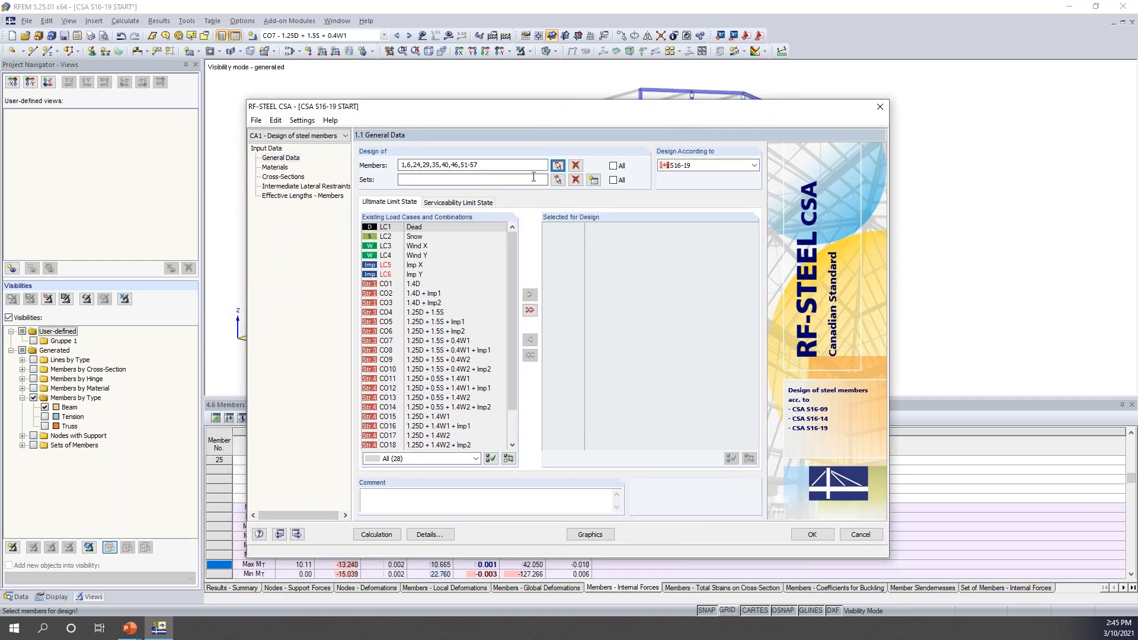
left_click(557, 179)
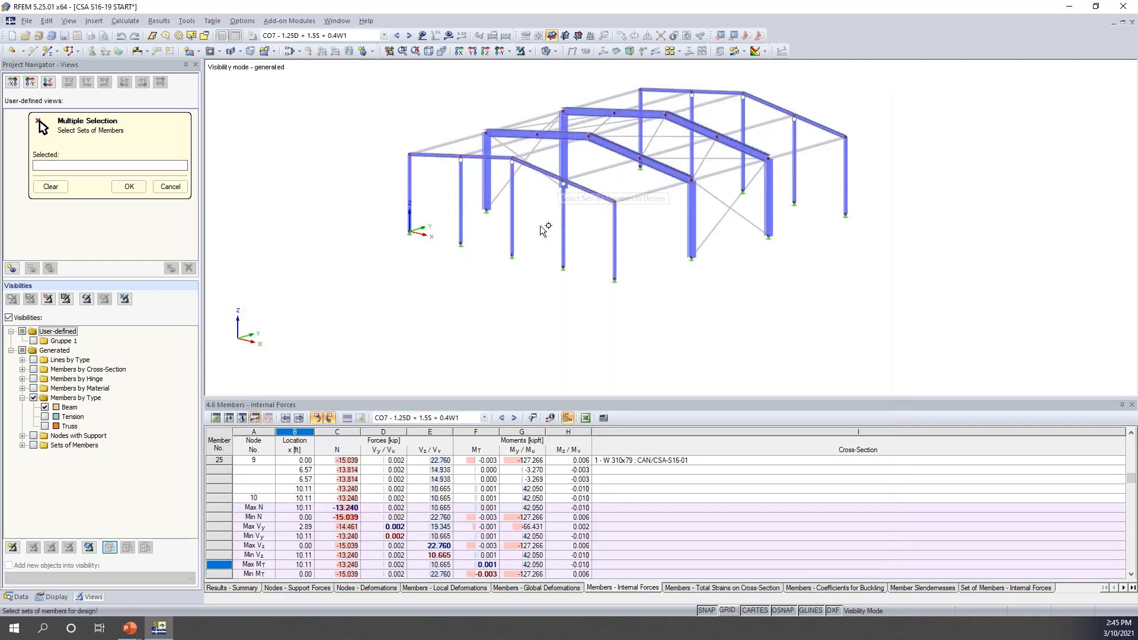
middle_click_drag(531, 244, 508, 280)
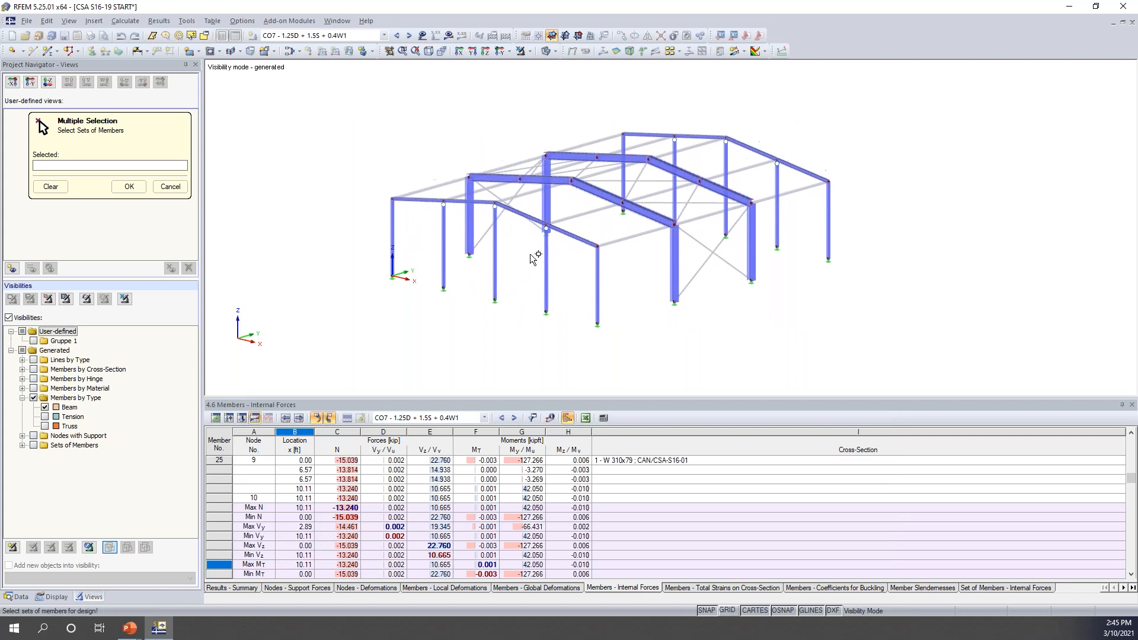
left_click(556, 189)
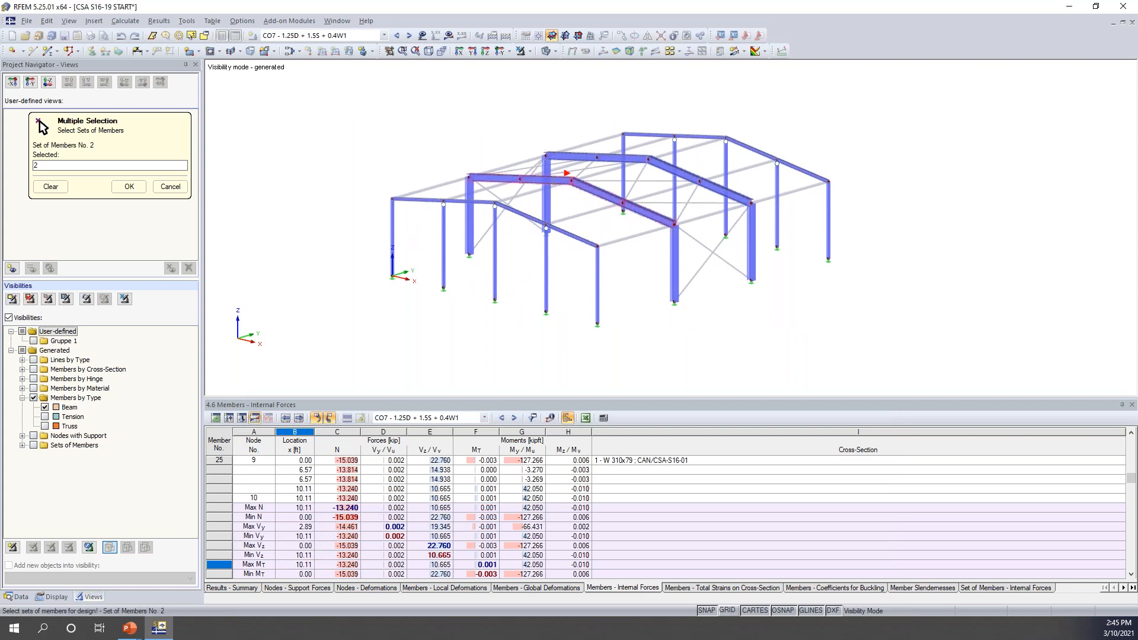
mouse_move(568, 174)
middle_mouse_down("ctrl")
mouse_move(575, 222)
mouse_move(568, 161)
middle_mouse_up("ctrl")
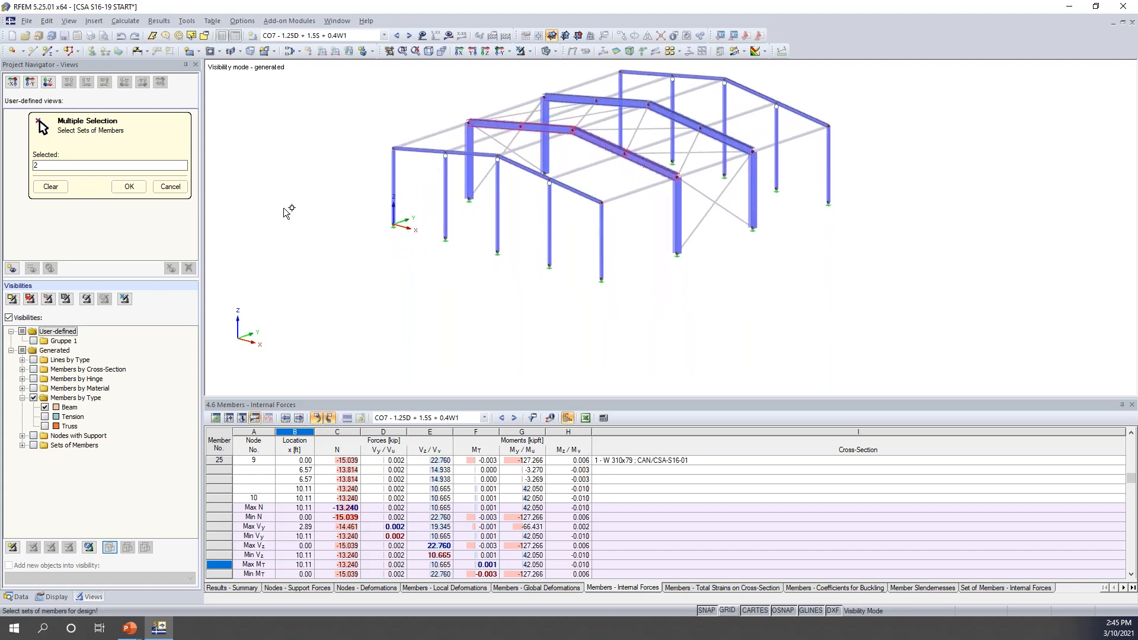
left_click(129, 187)
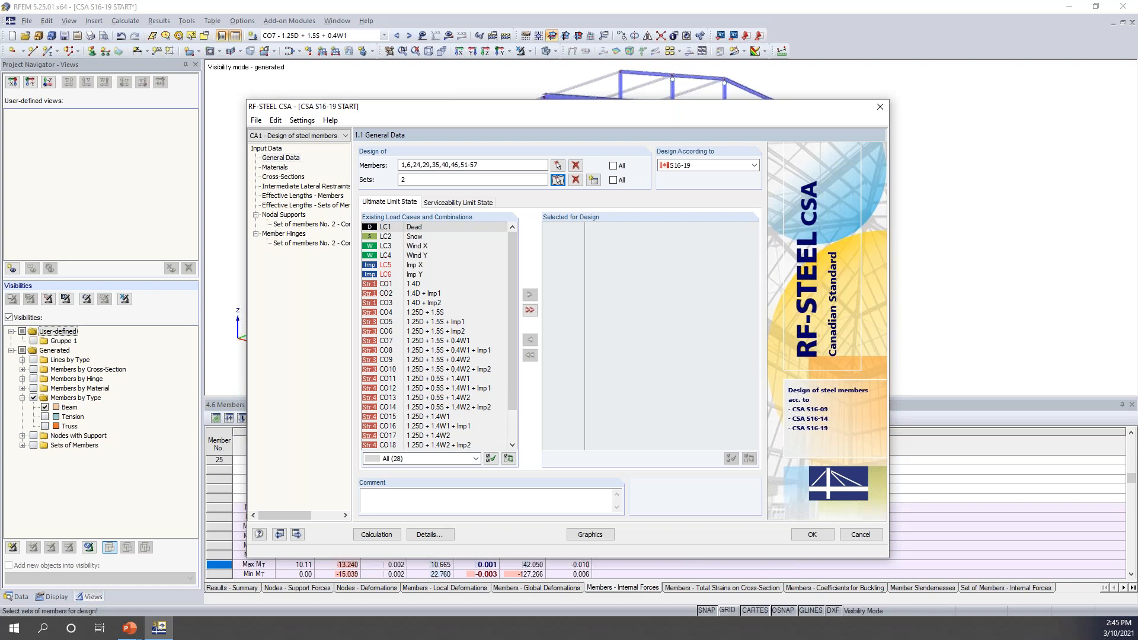
Assign load combinations CO1 to CO18 to the ultimate limit state design
left_click(425, 285)
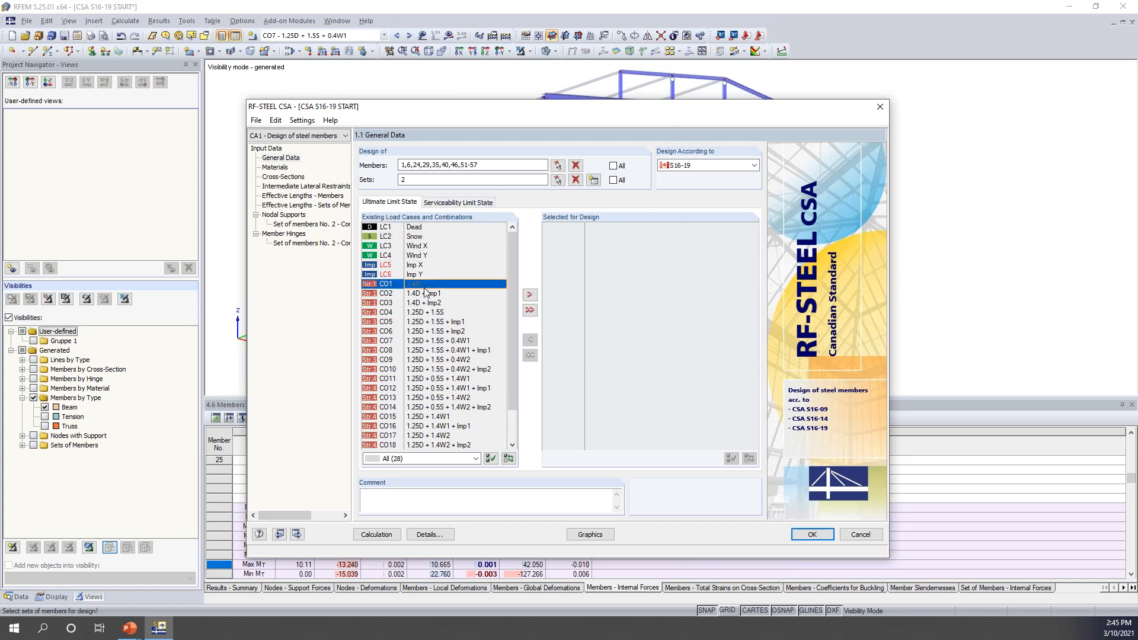
scroll(427, 296, "down", 2)
left_click(461, 407, "shift")
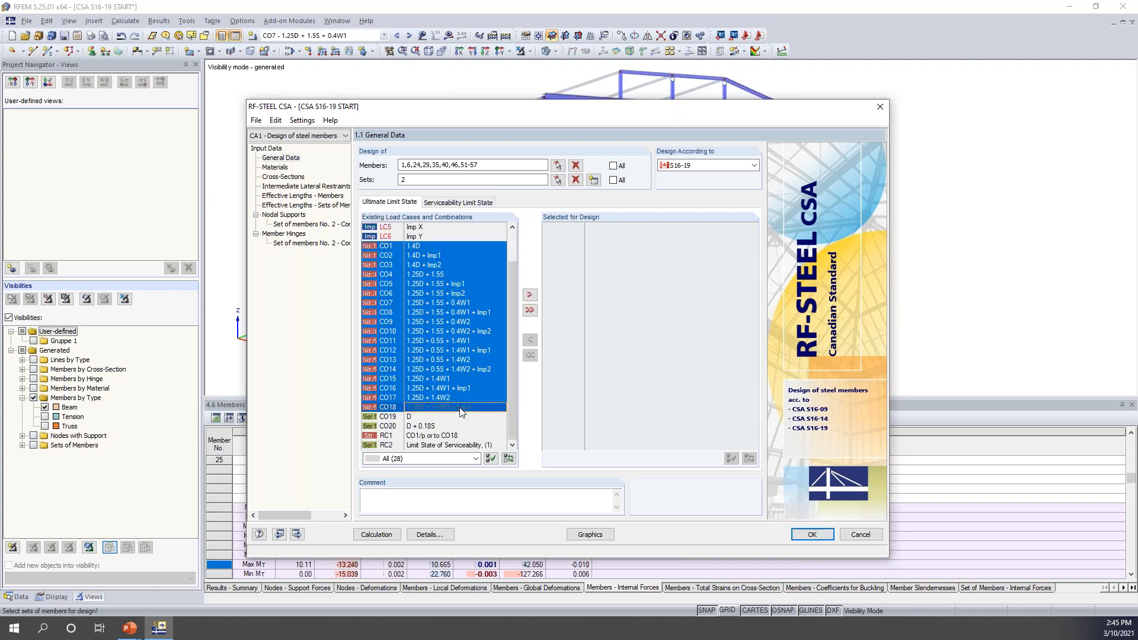
left_click(529, 294)
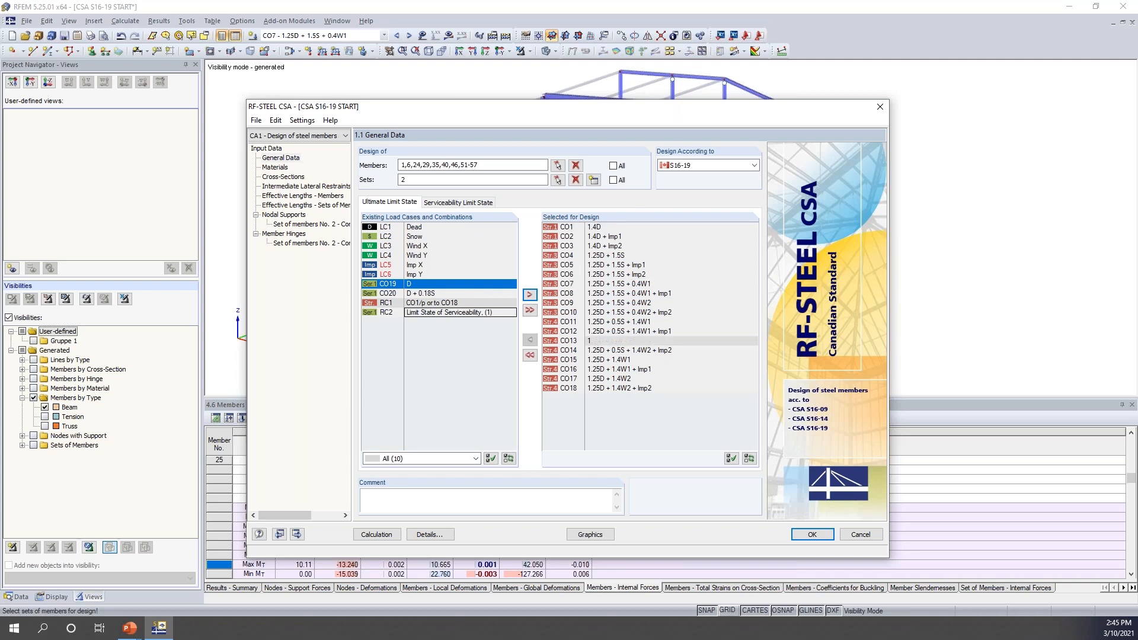
Assign load combinations CO19 and CO20 to the serviceability limit state design and return to the ultimate limit state selection
left_click(471, 204)
scroll(457, 380, "down", 2)
left_click(449, 417)
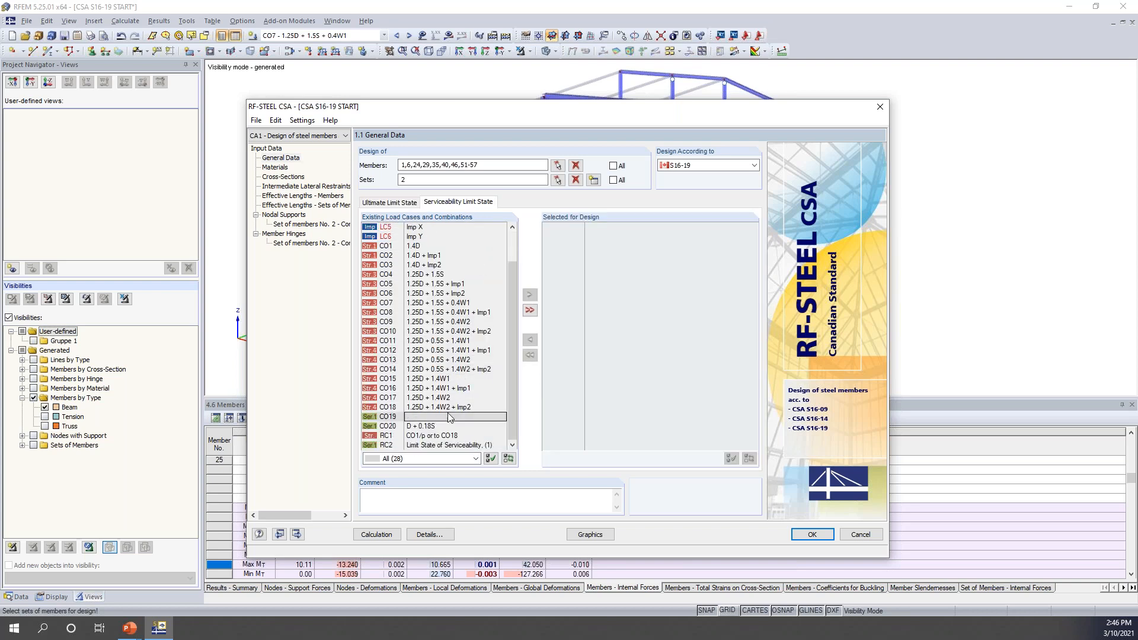
left_click(446, 426, "shift")
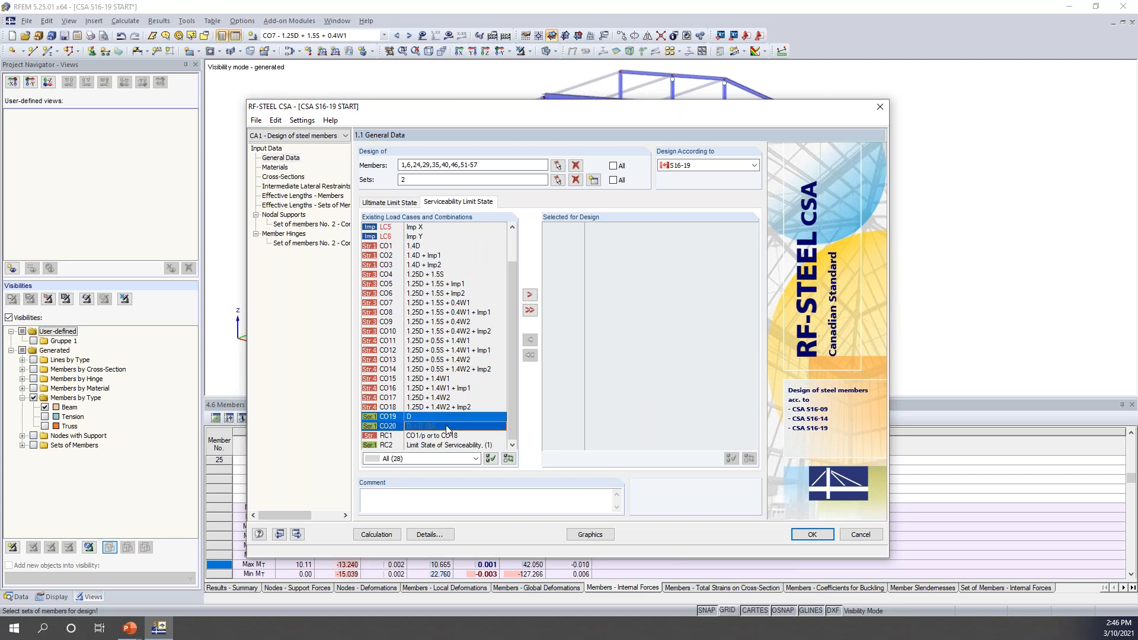
left_click(530, 295)
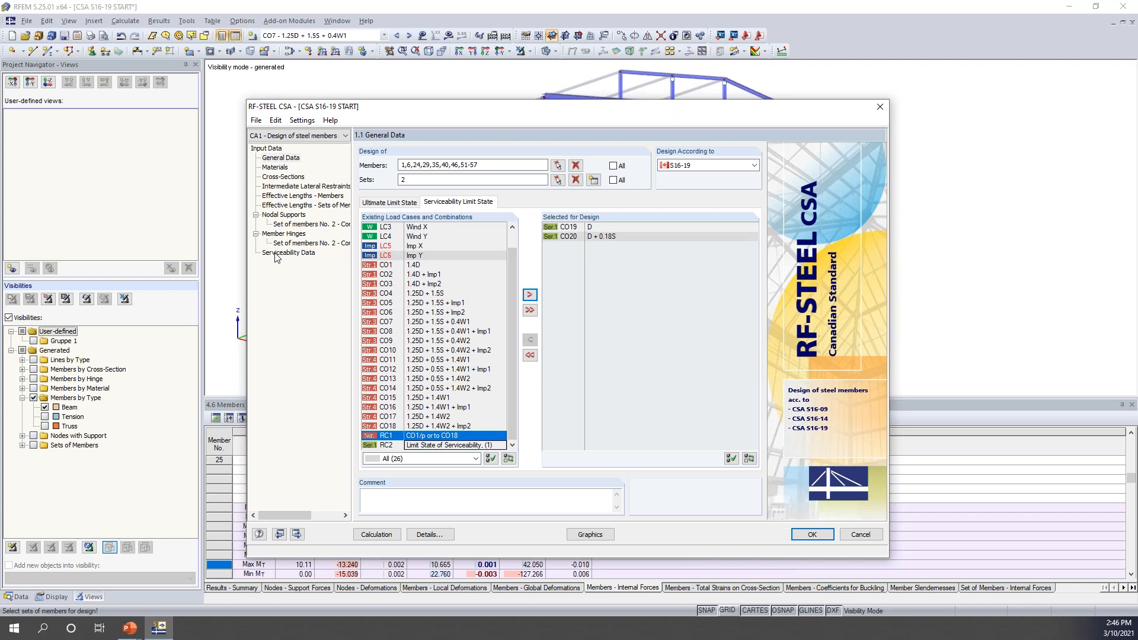
left_click(375, 203)
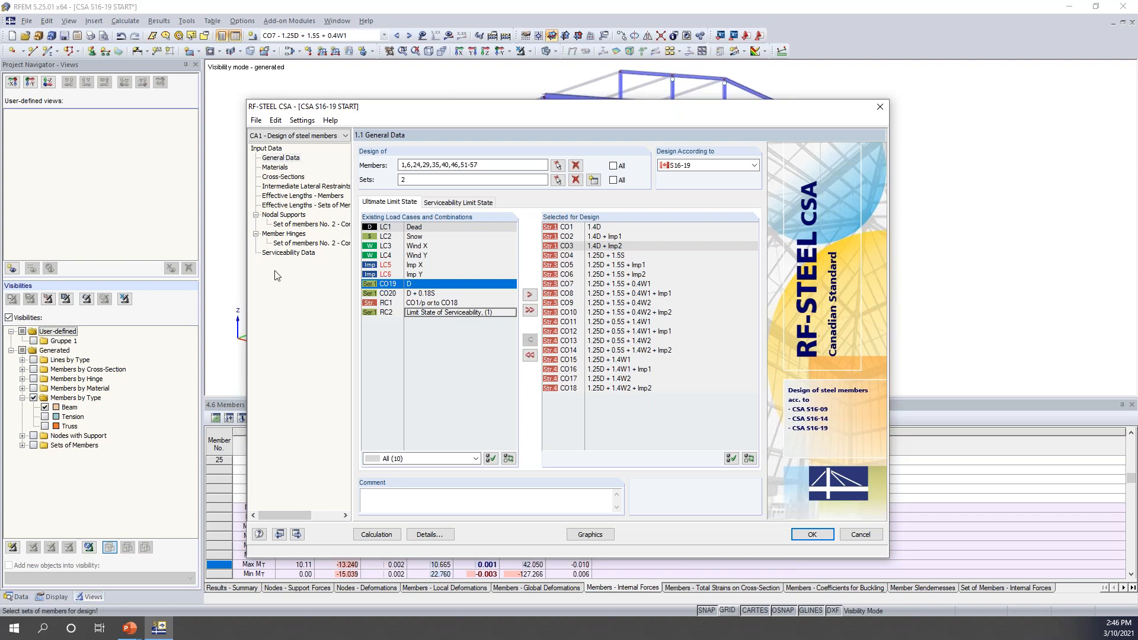
Review the design materials and cross-sections, checking in the model where the W 310x79 and W 130x24 sections are used
left_click(275, 168)
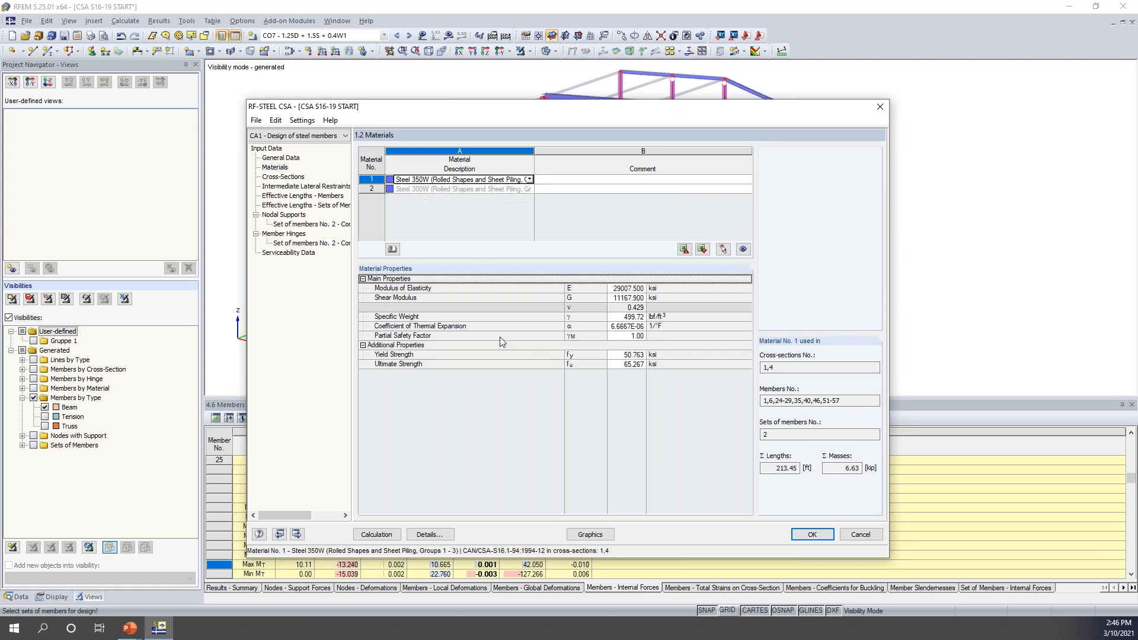
left_click(291, 177)
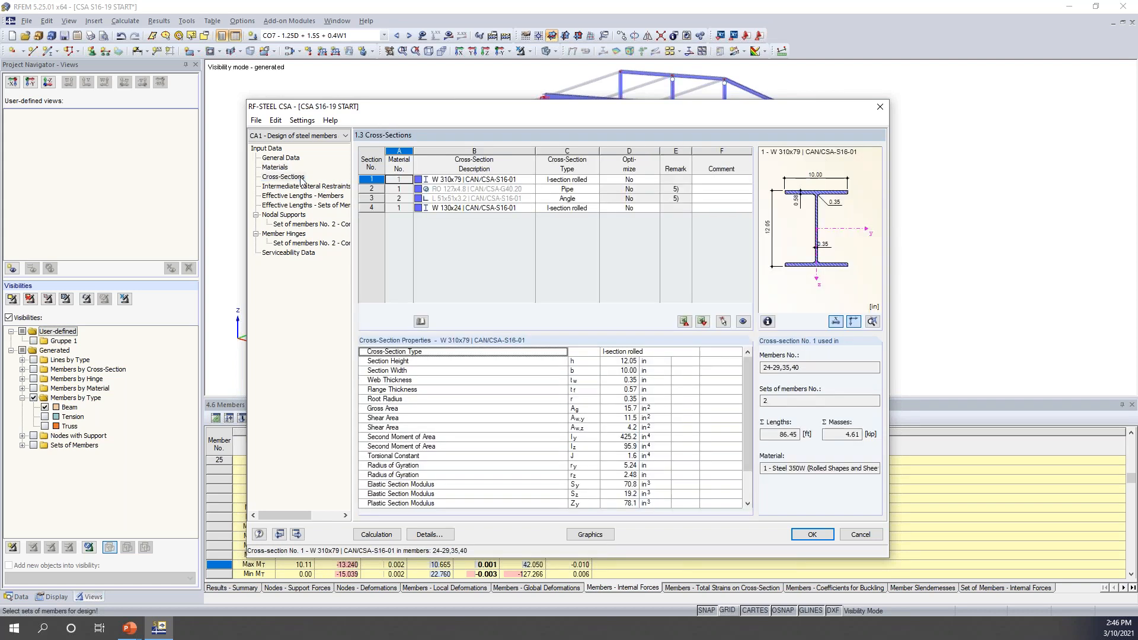
left_click(464, 179)
left_click_drag(486, 116, 482, 292)
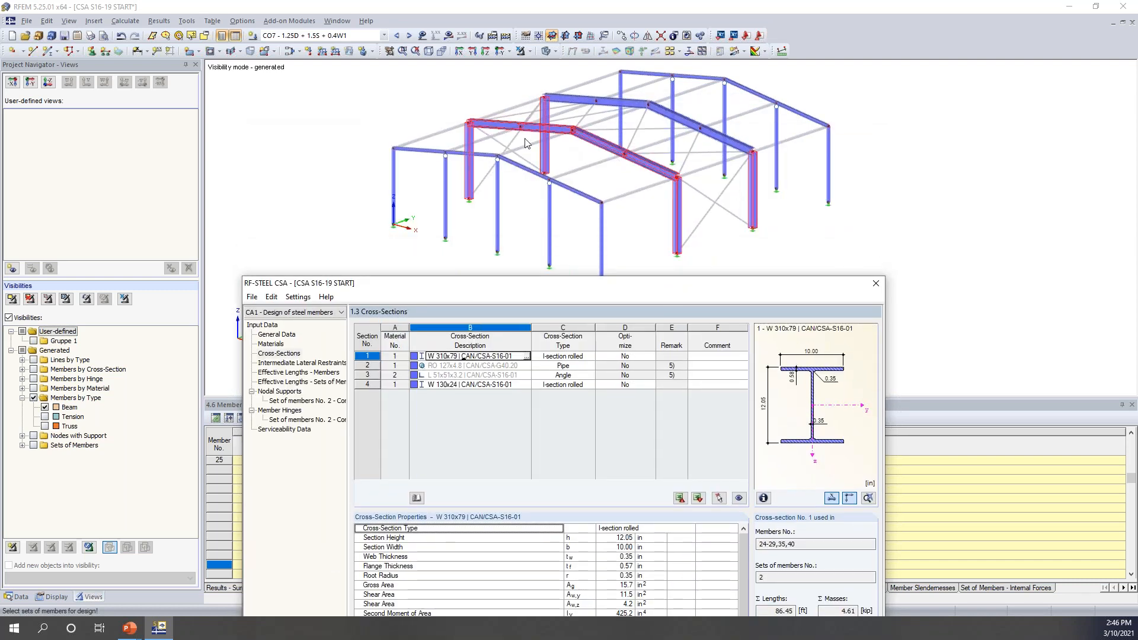
left_click(475, 385)
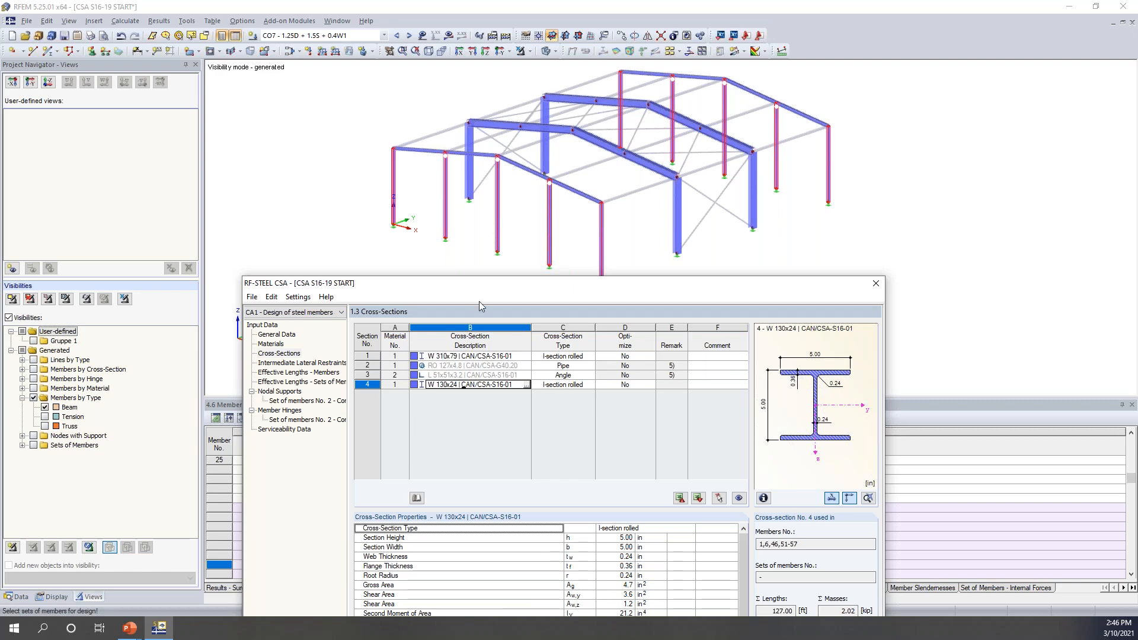
left_click_drag(489, 289, 519, 83)
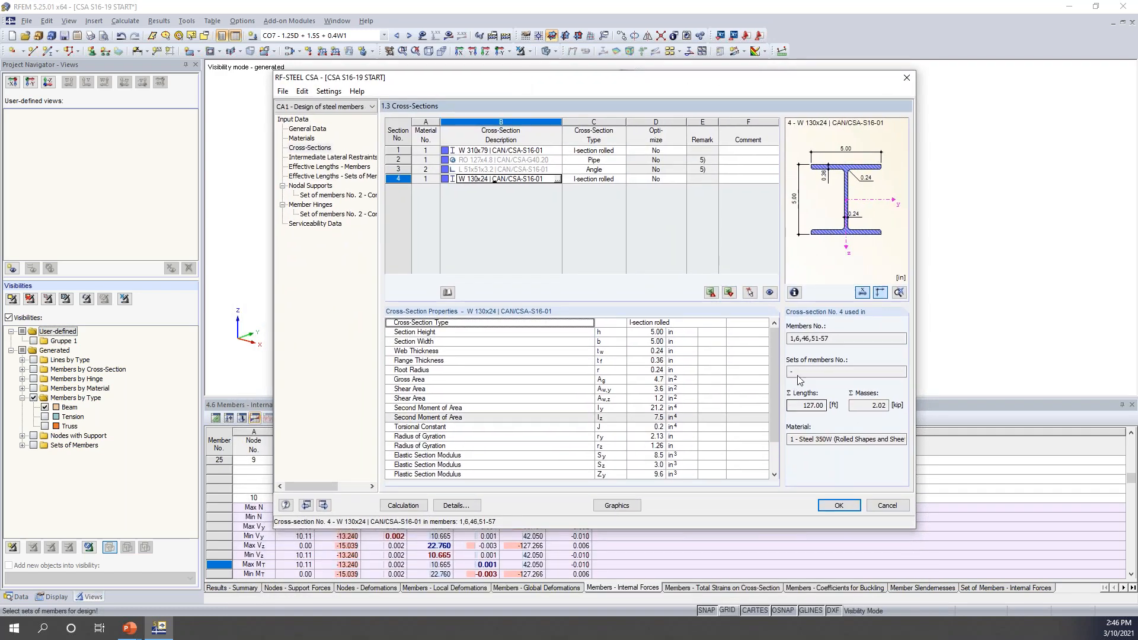
mouse_move(774, 342)
left_mouse_down()
mouse_move(774, 352)
mouse_move(773, 341)
left_mouse_up()
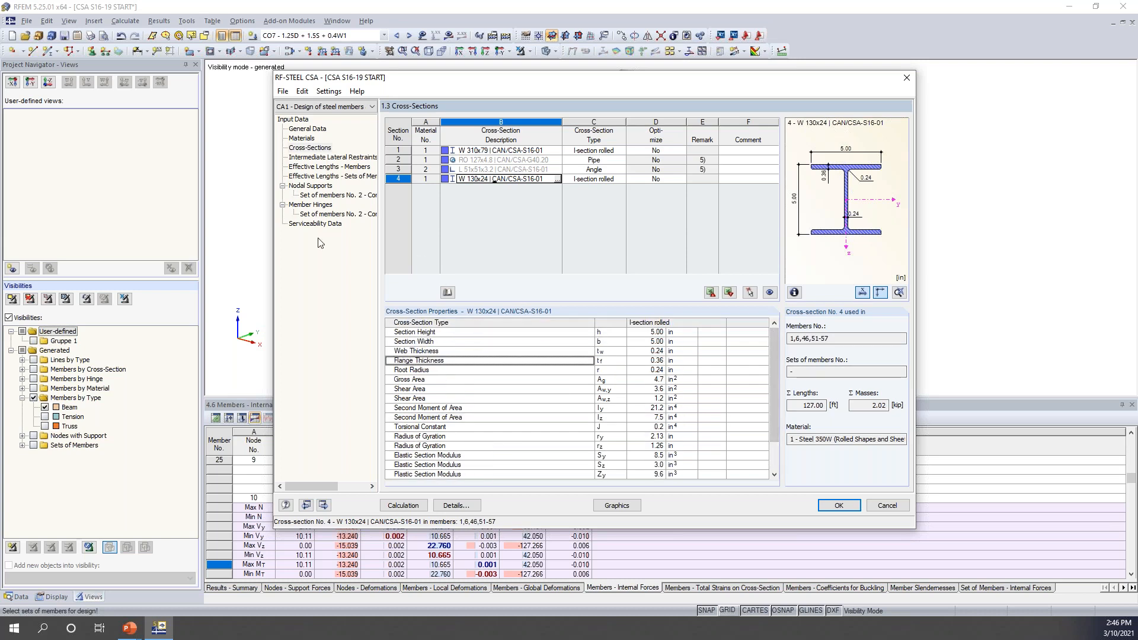
Try intermediate lateral restraints, four at equal spacing on member 1 and one at relative position 0.500 on member 6
left_click(306, 159)
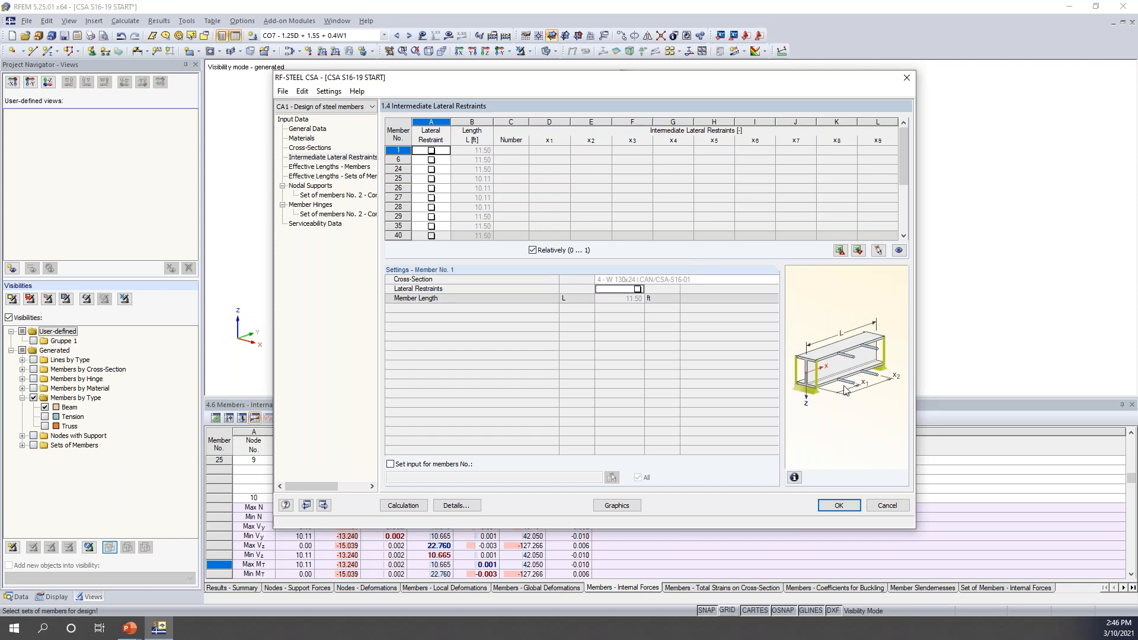
left_click(431, 151)
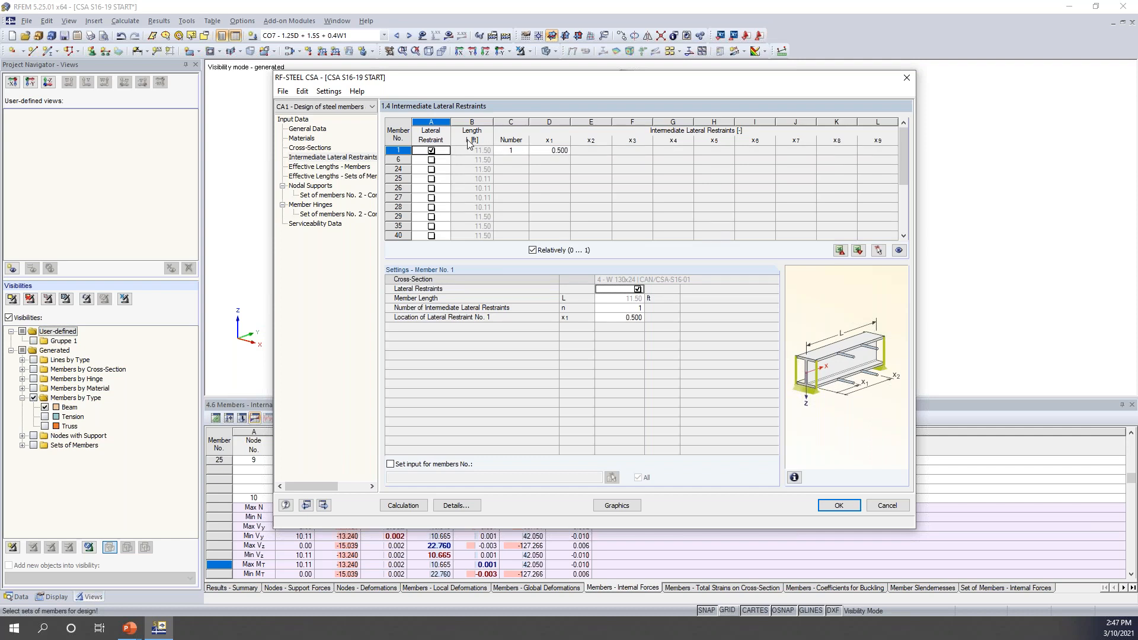
left_click_drag(520, 81, 490, 283)
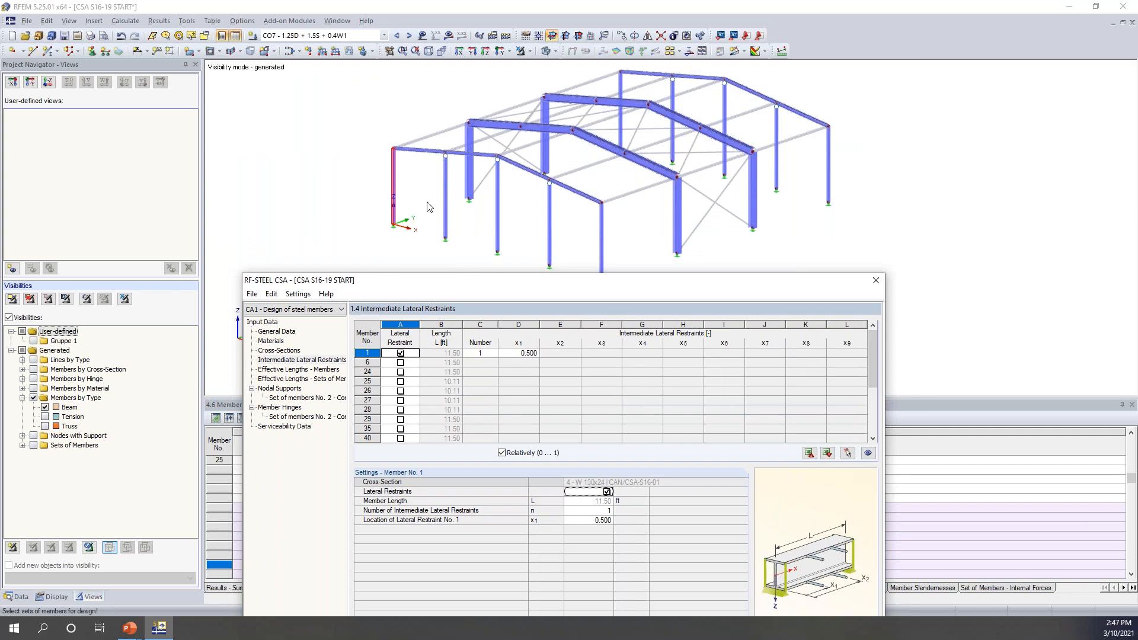
left_click(401, 362)
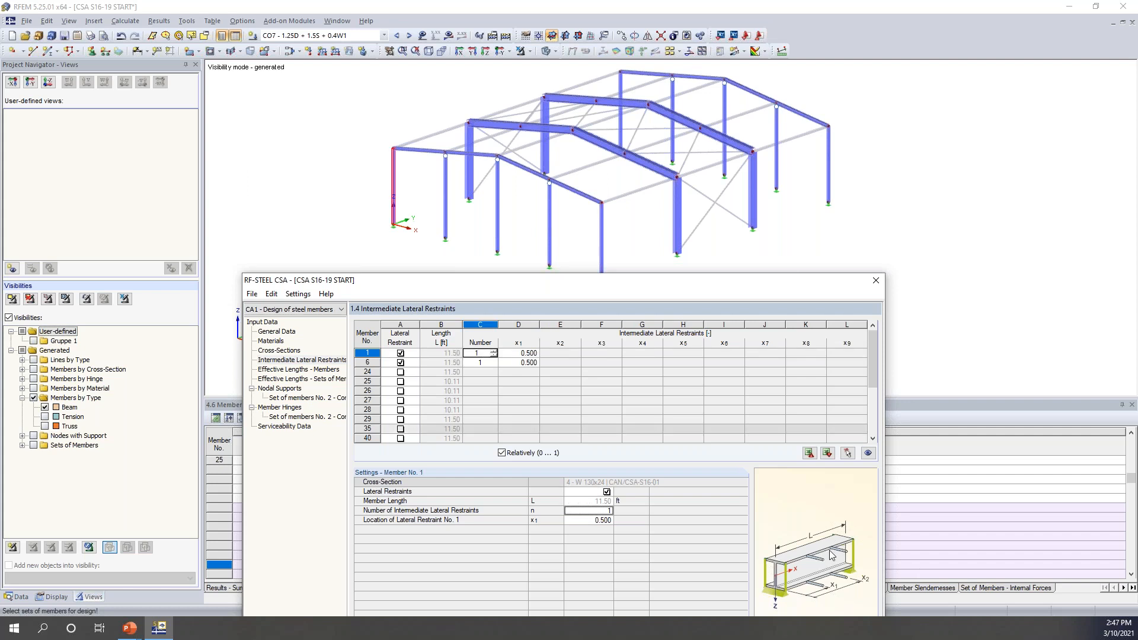
left_click(495, 352)
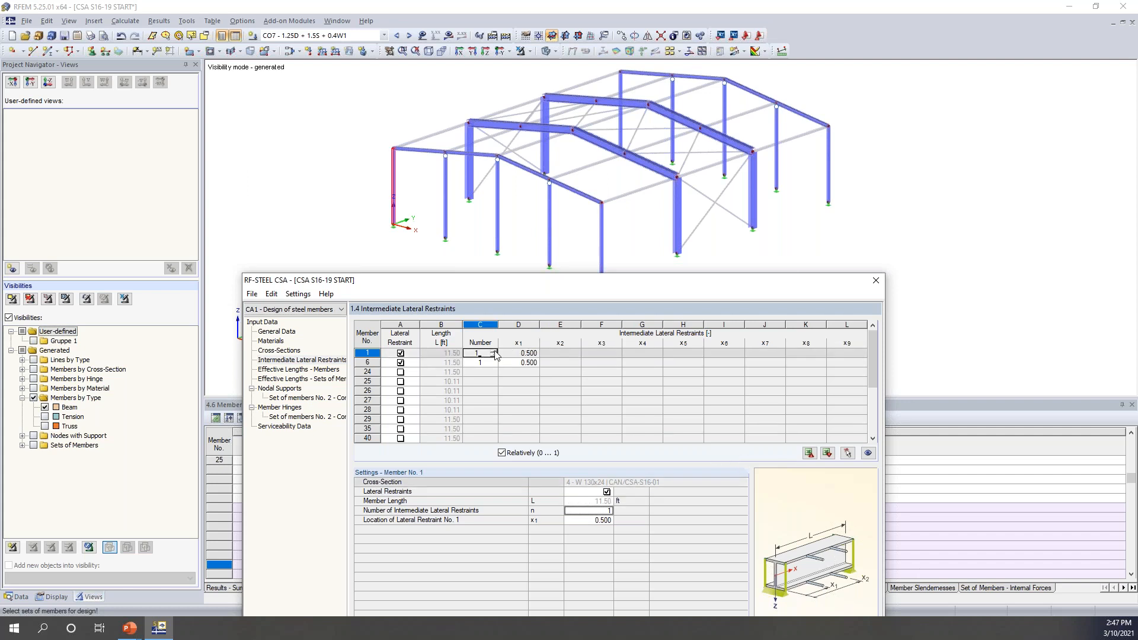
left_click(495, 352)
left_click(495, 352)
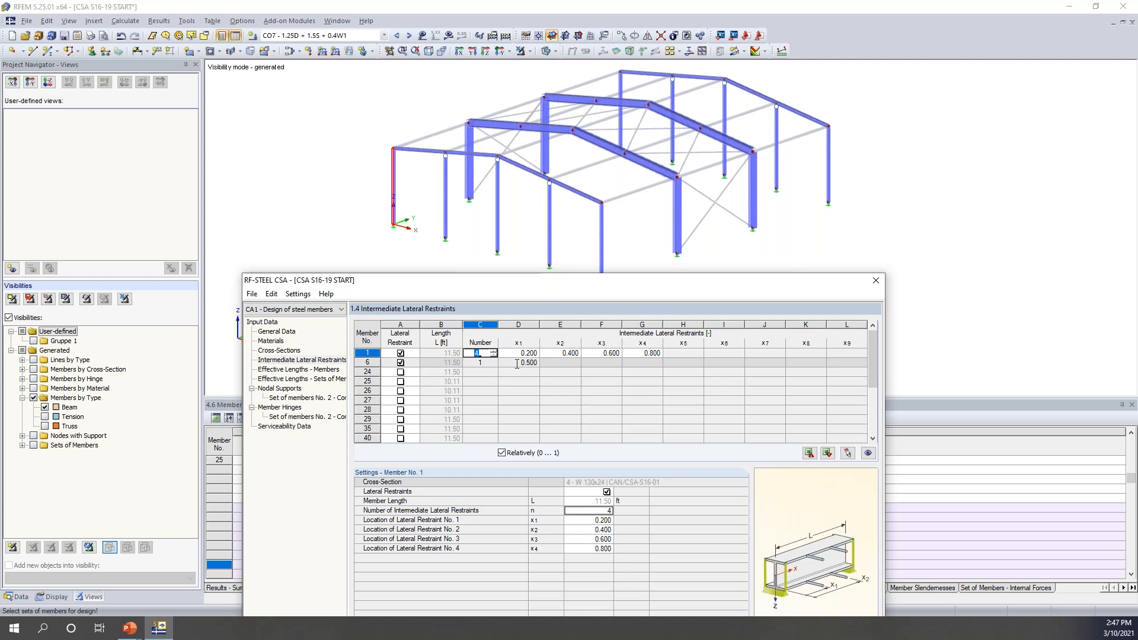
Remove the intermediate lateral restraints from members 1 and 6
left_click_drag(646, 287, 681, 86)
left_click(437, 152)
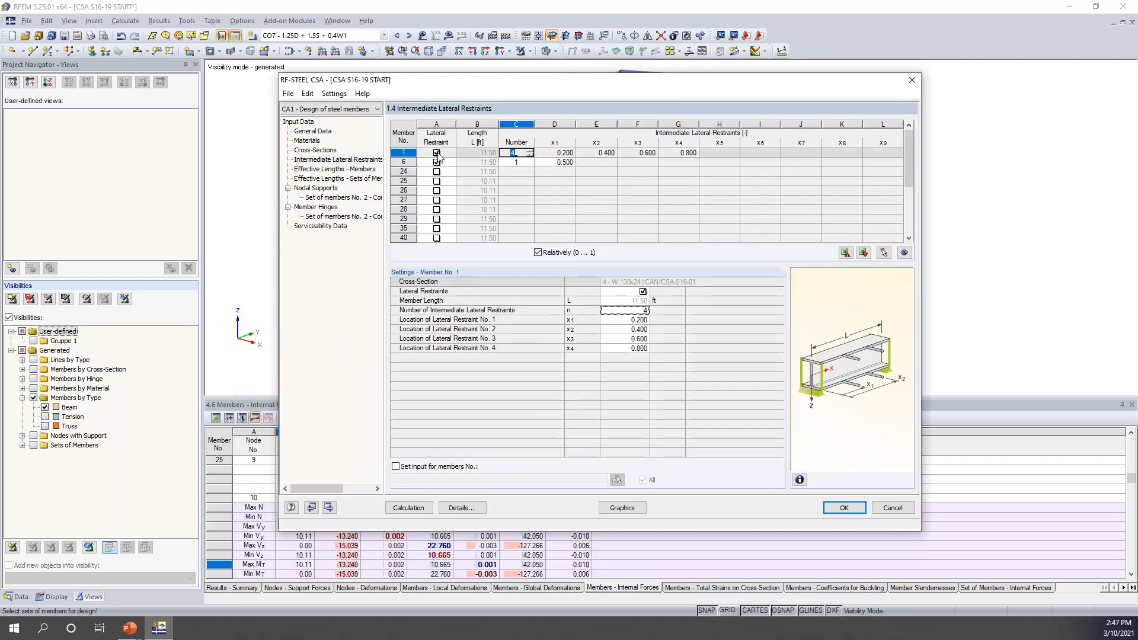
left_click(437, 152)
left_click(437, 162)
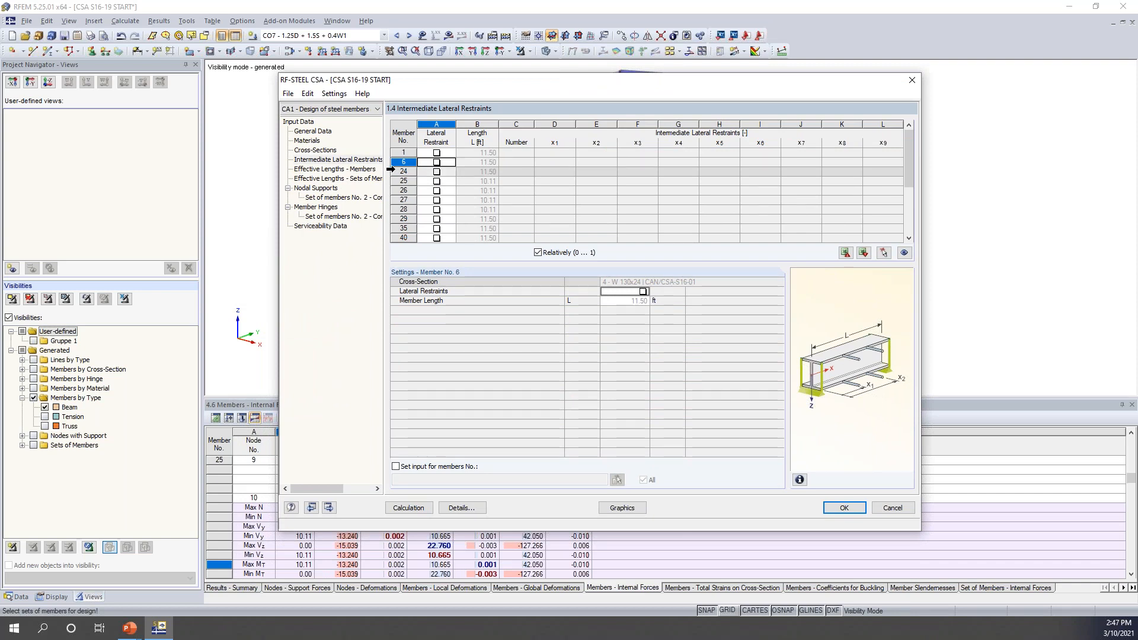
In the effective lengths for members, try excluding buckling about axis z for member 1 and restore it
left_click(367, 170)
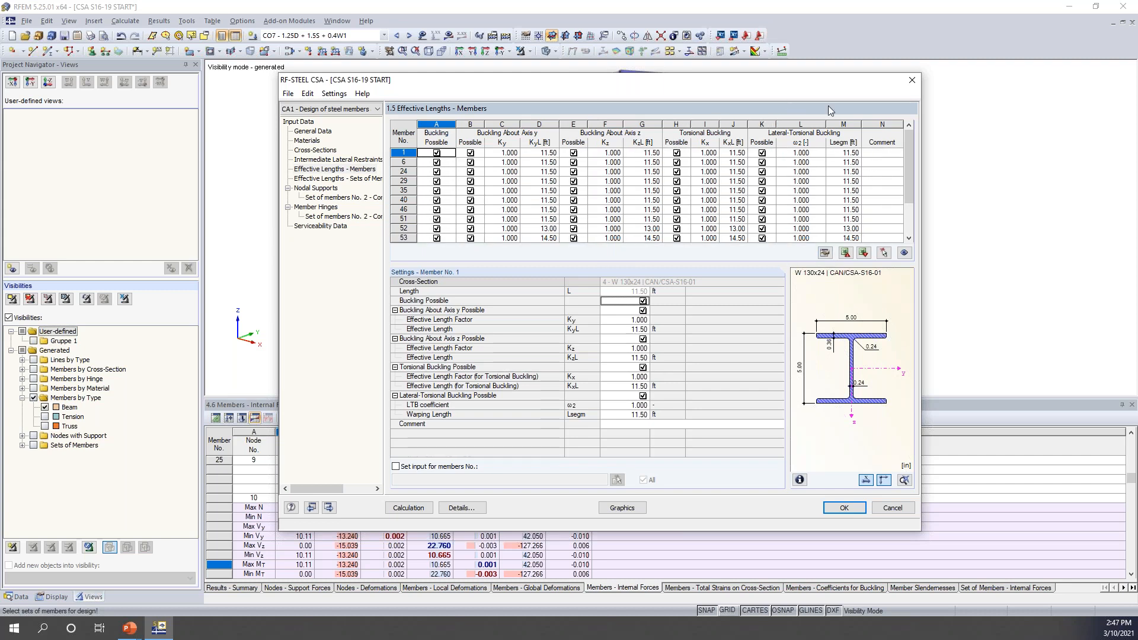
left_click_drag(765, 83, 735, 269)
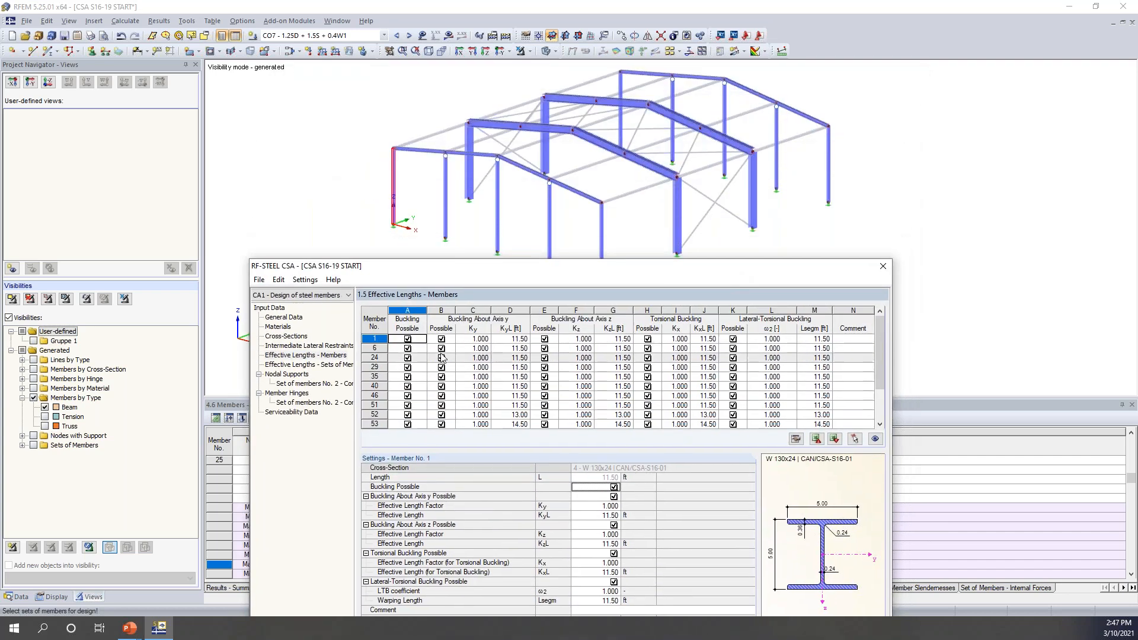
left_click(463, 340)
key("Down")
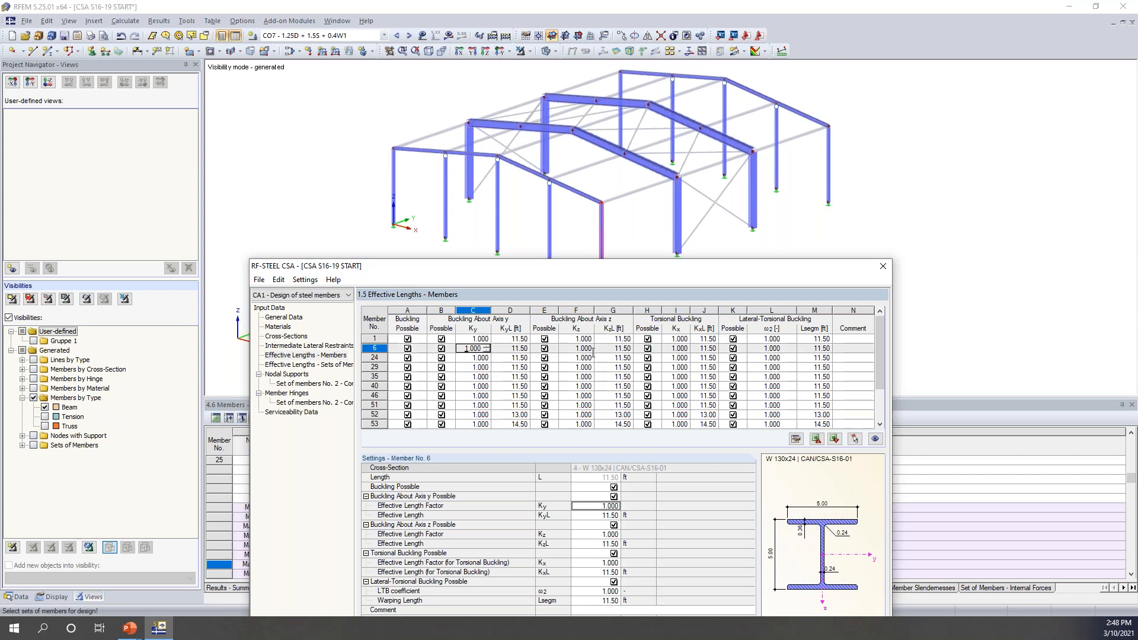
left_click(544, 339)
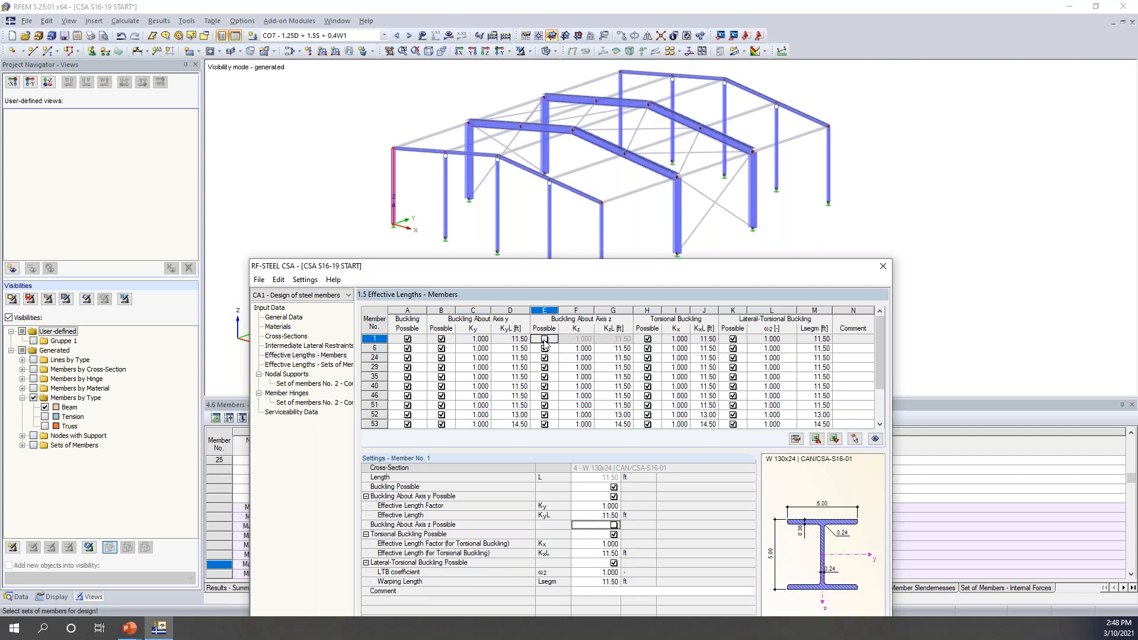
left_click(544, 339)
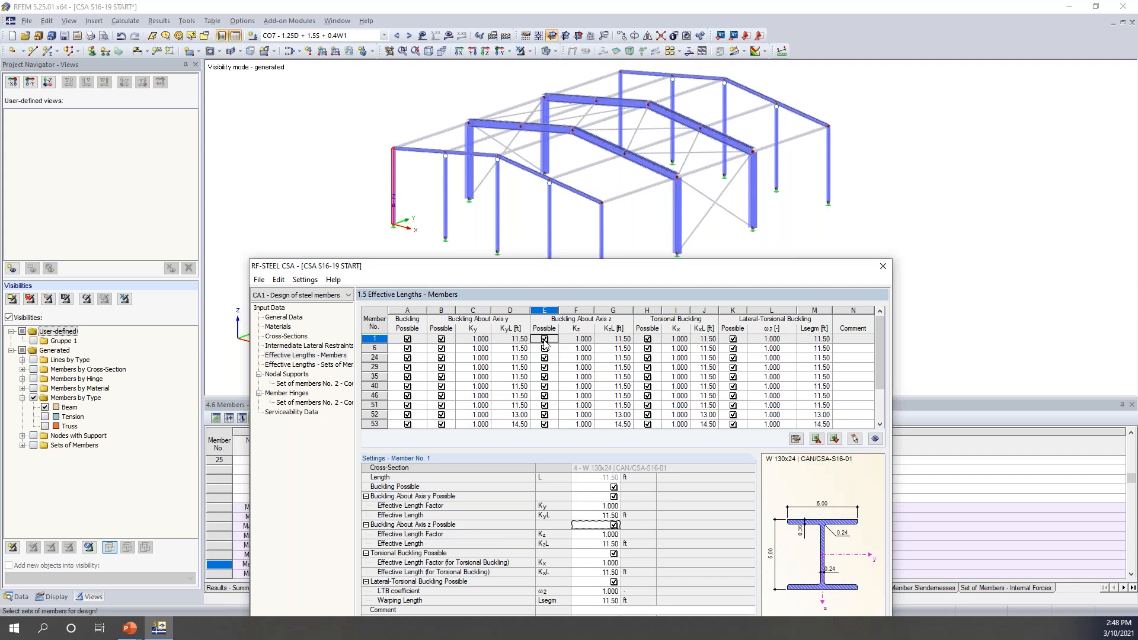
left_click_drag(570, 271, 595, 75)
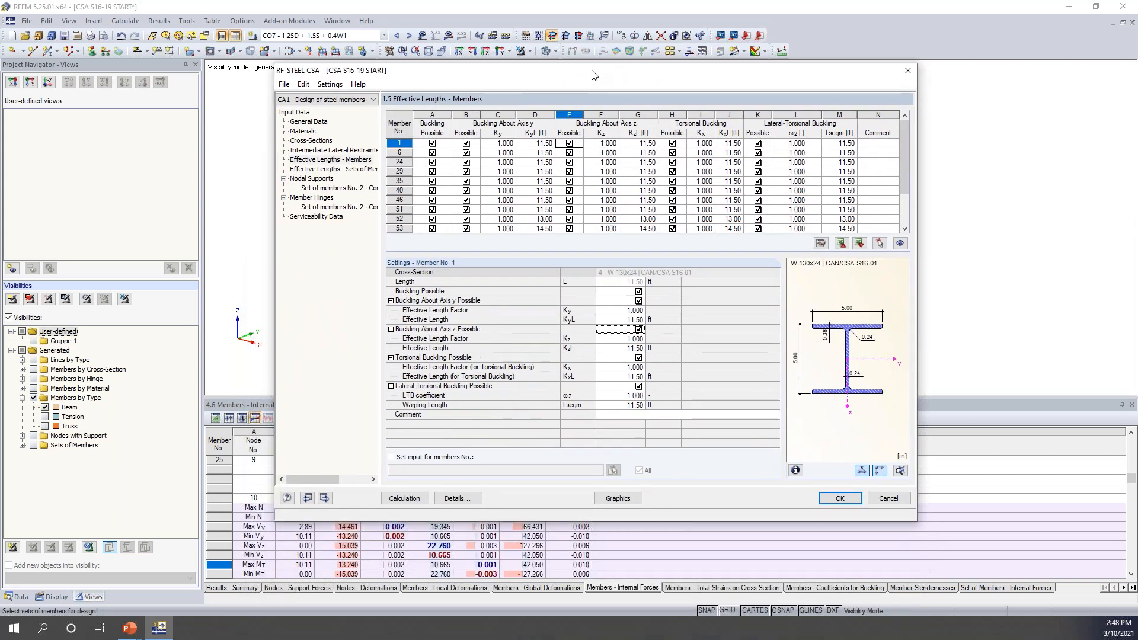
Examine the effective length factor options for member 29, comparing theoretical and recommended K values, and keep the recommended type
left_click(503, 162)
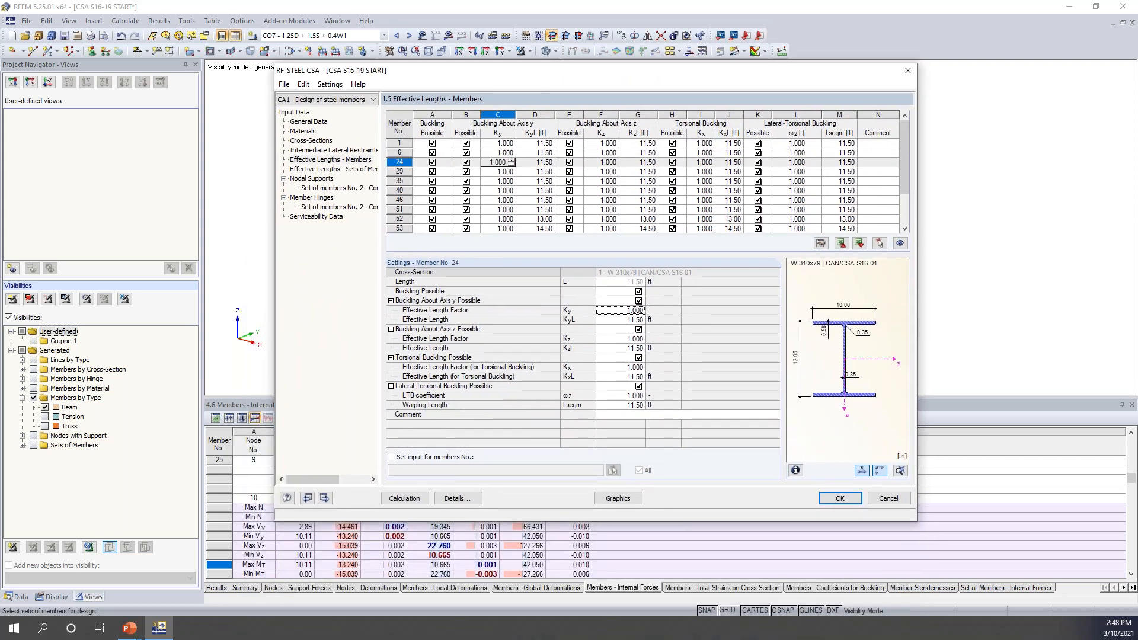
left_click(500, 171)
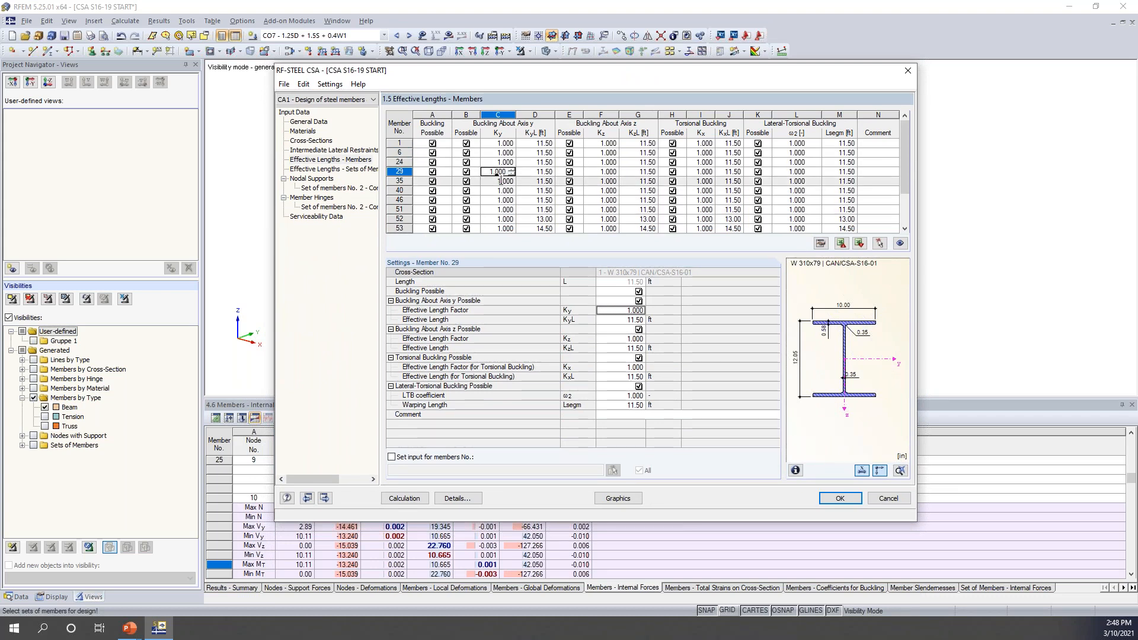
left_click(614, 309)
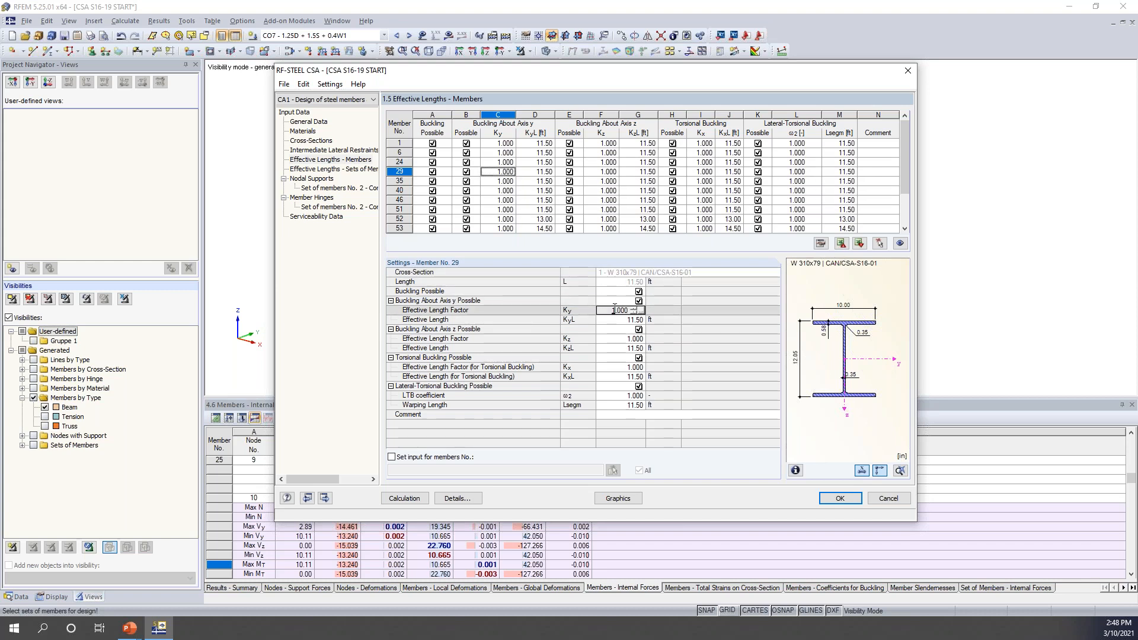
left_click(641, 310)
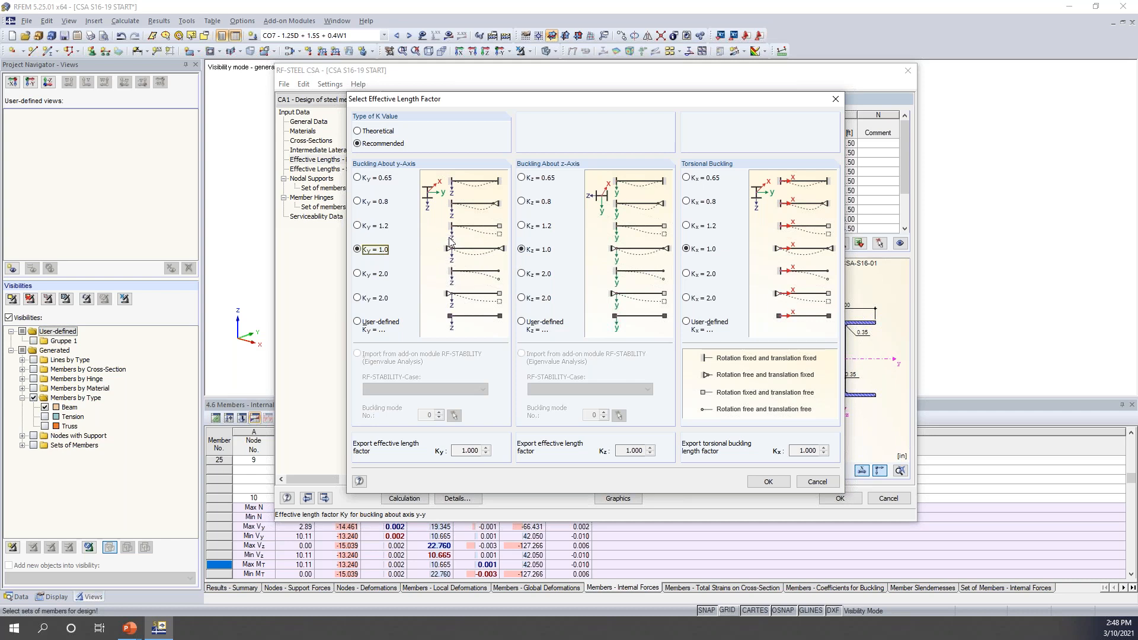
left_click(385, 132)
left_click(384, 144)
left_click(768, 481)
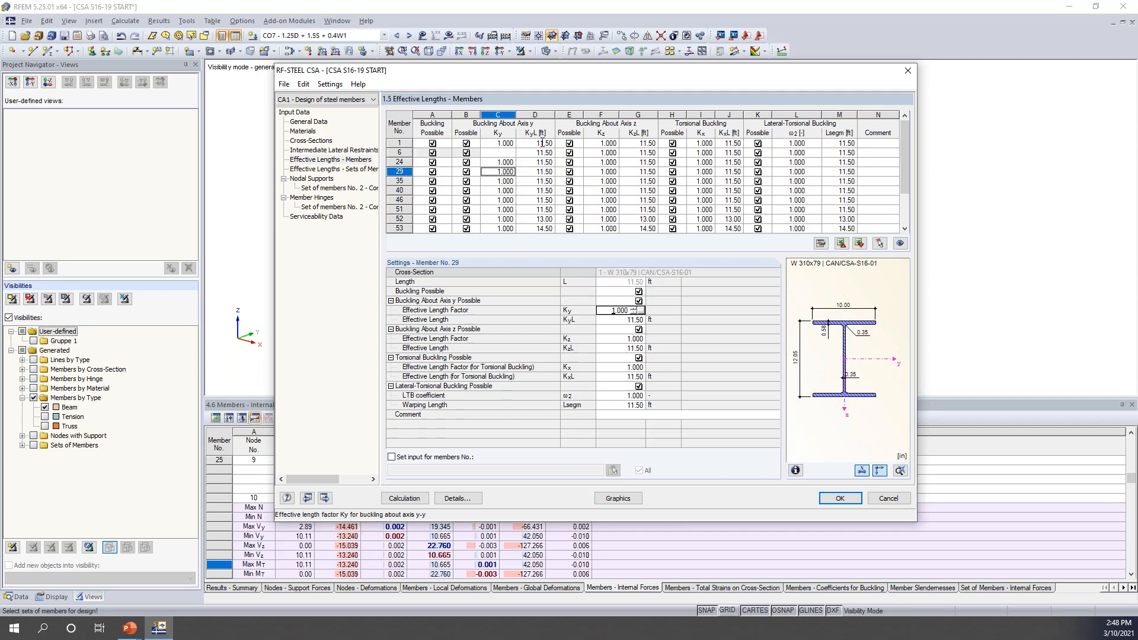
Examine the effective length about axis y for member 24 and locate that column in the model
left_click_drag(540, 75, 526, 284)
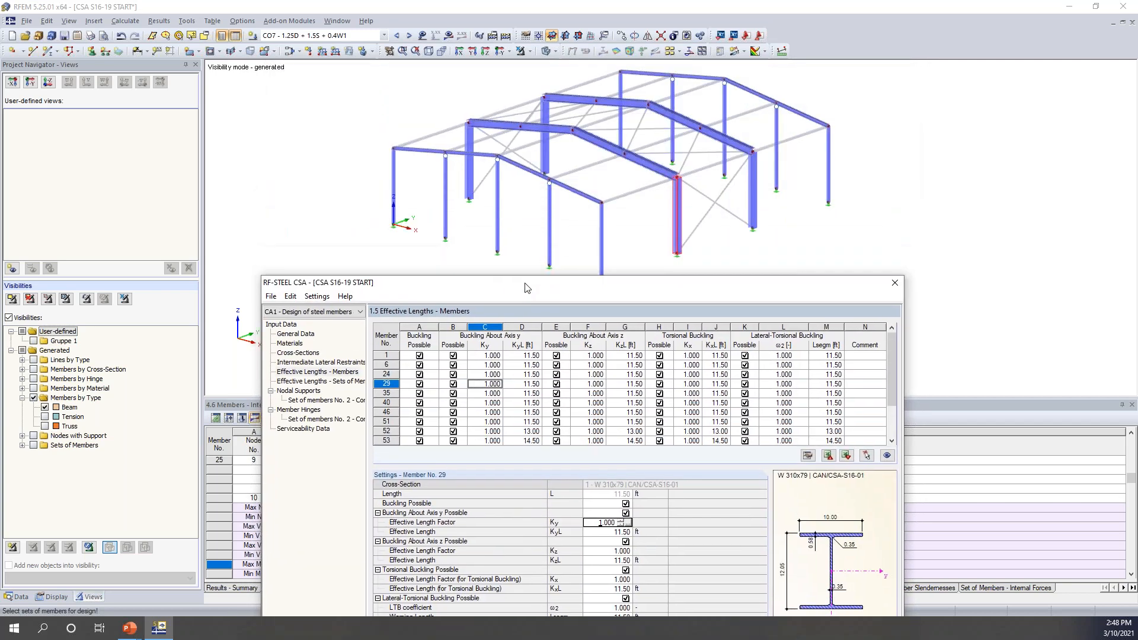
left_click(520, 373)
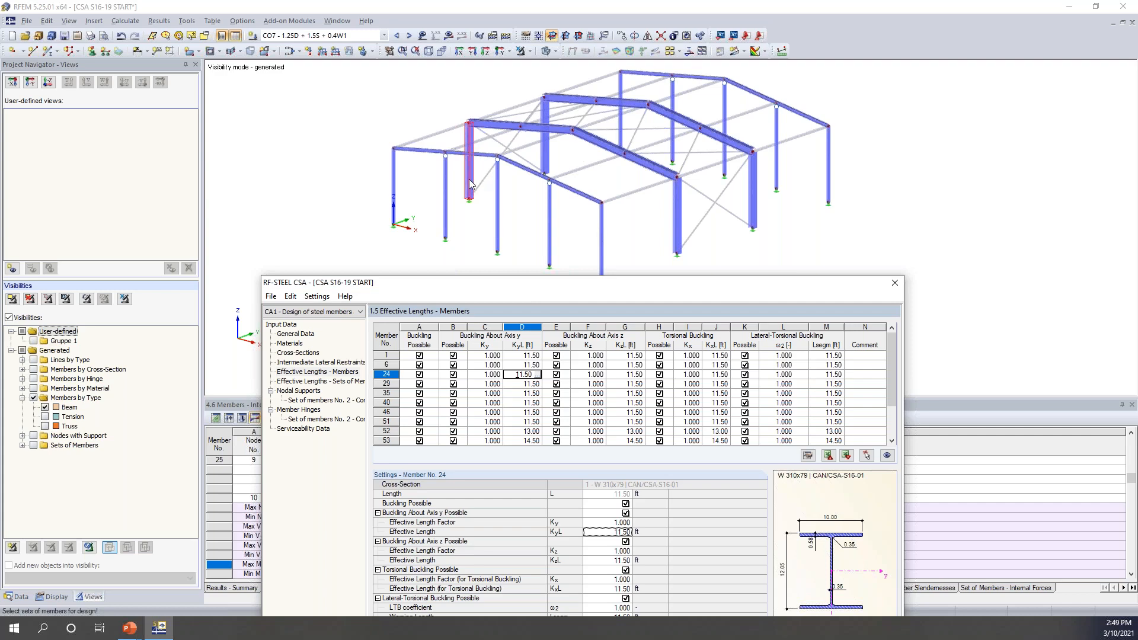
left_click_drag(569, 291, 593, 93)
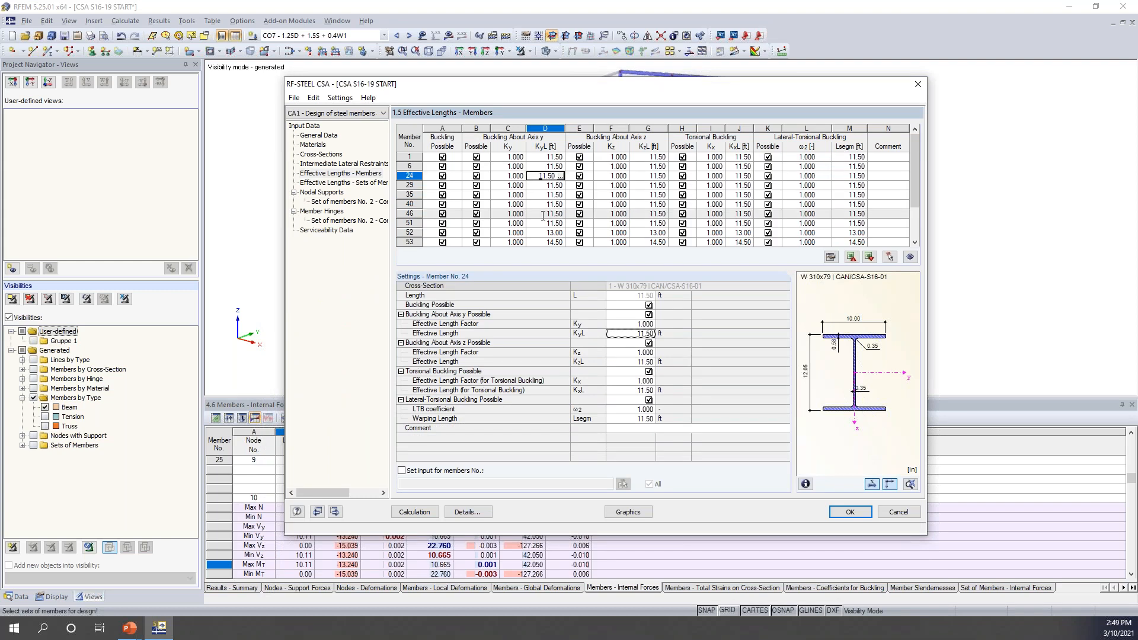
mouse_move(554, 92)
left_mouse_down()
mouse_move(545, 269)
mouse_move(573, 195)
mouse_move(572, 80)
left_mouse_up()
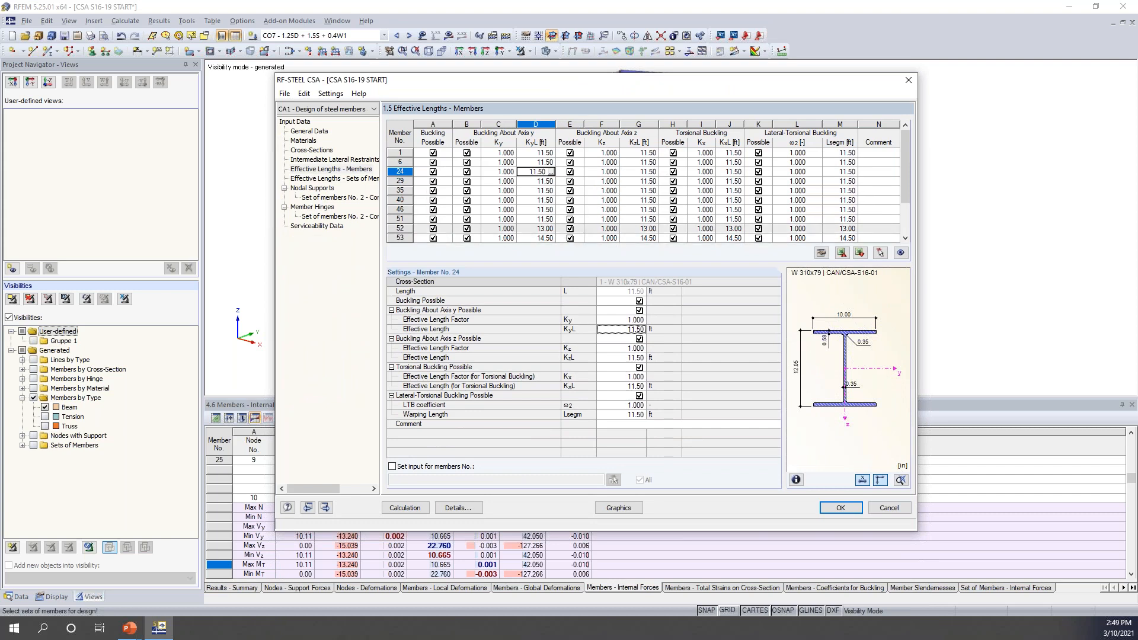
Review the effective lengths for set of members 2 alongside the model
left_click(323, 179)
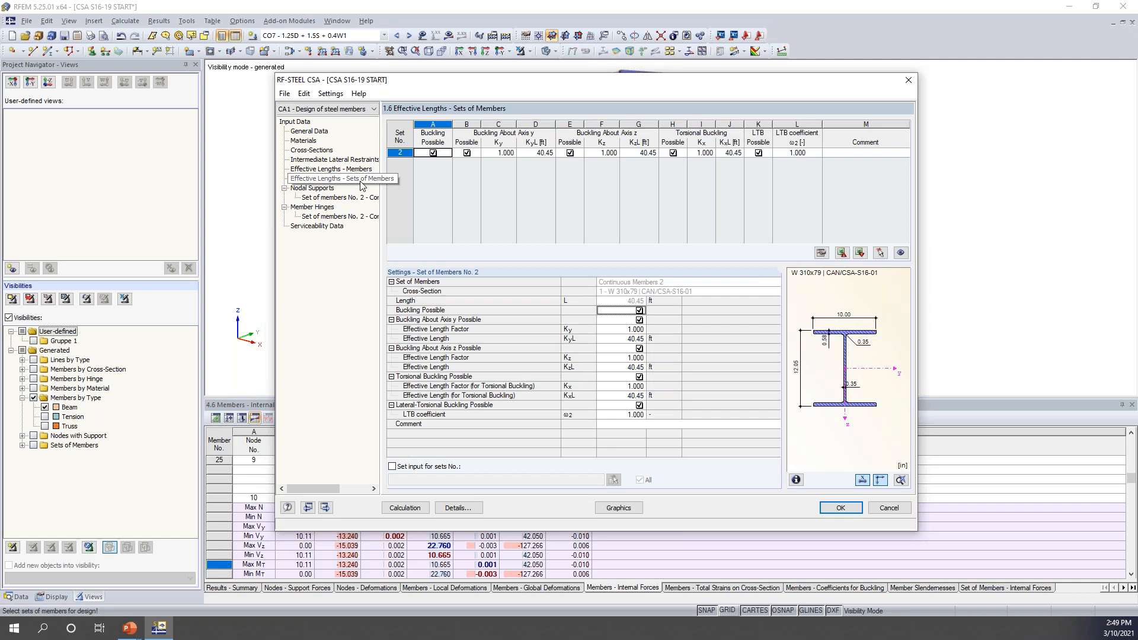
left_click_drag(543, 80, 525, 291)
left_click_drag(655, 295, 671, 108)
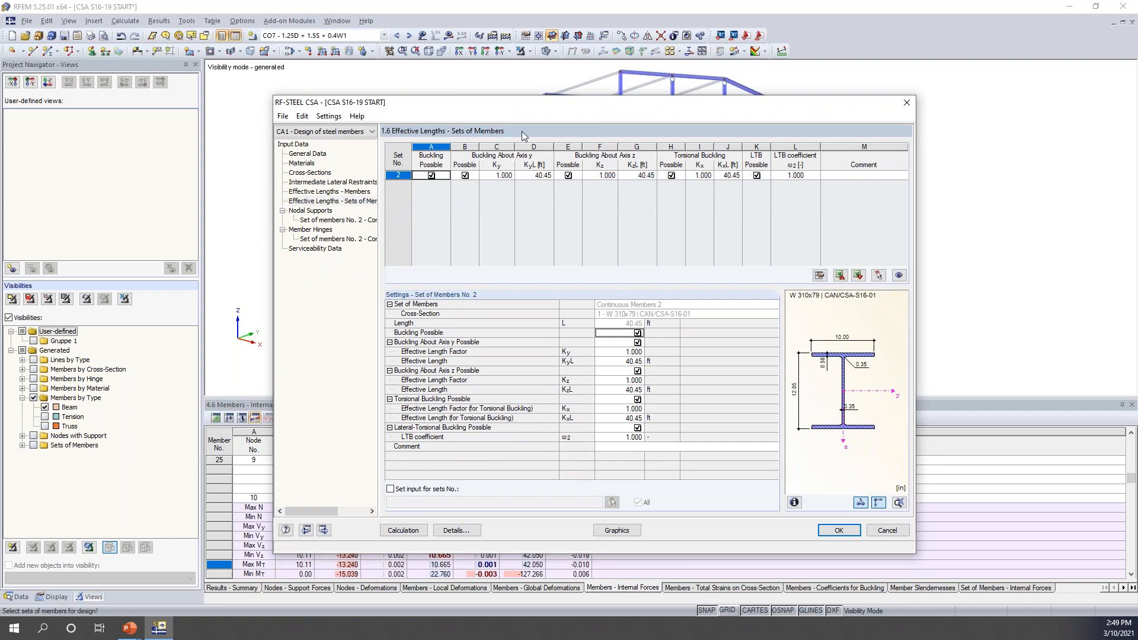
Open the nodal supports for set of members 2 and examine the set within the frame preview
left_click(638, 175)
type("4")
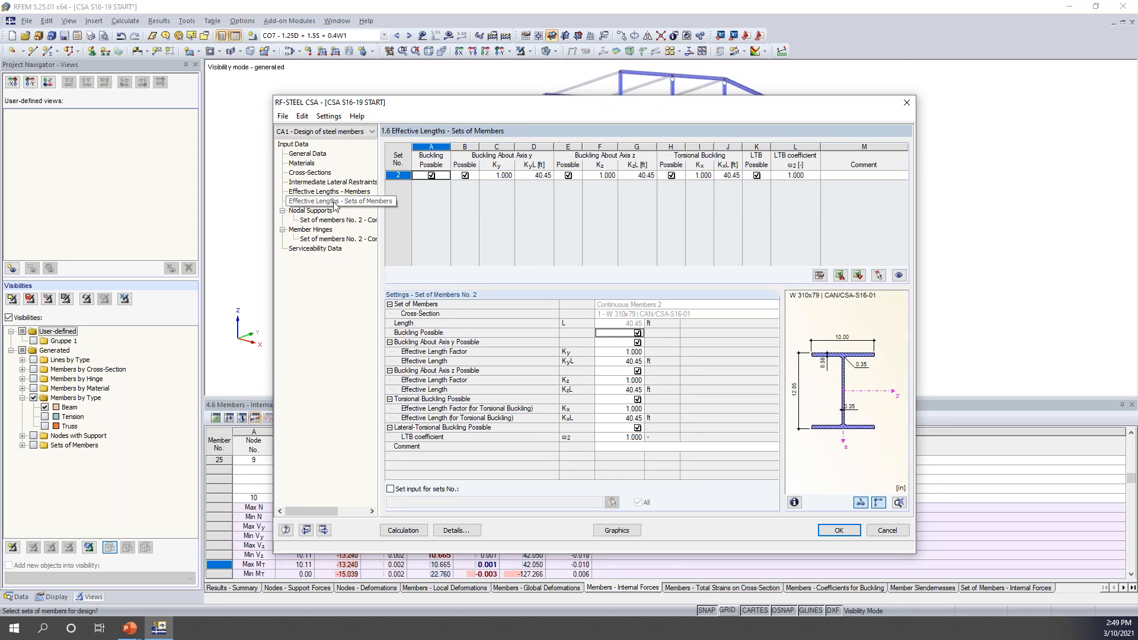
left_click(323, 217)
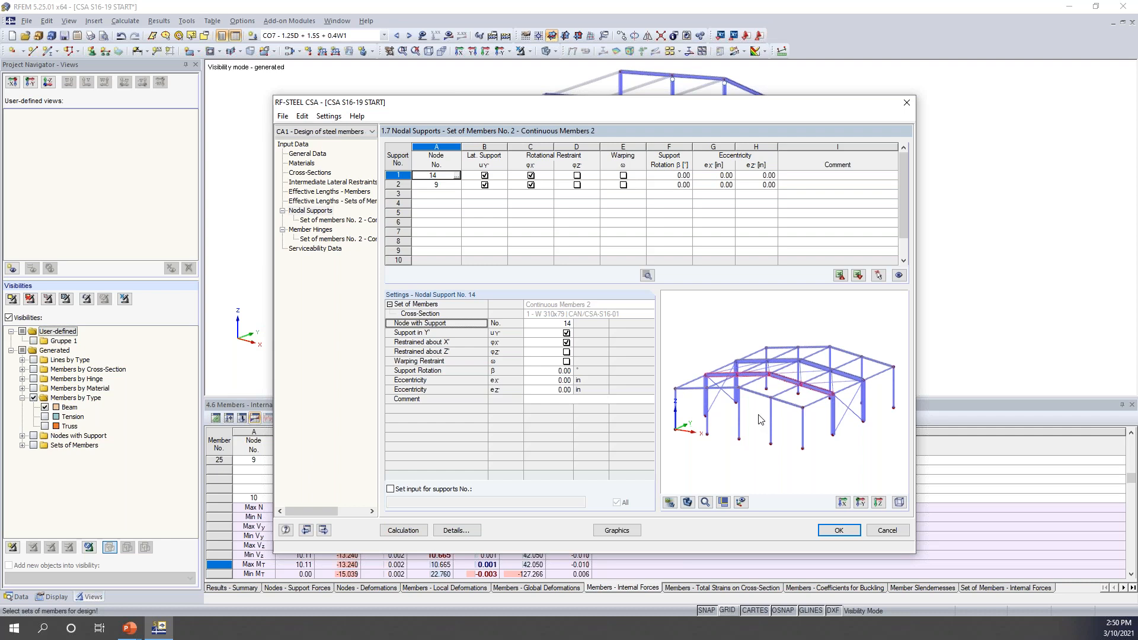
scroll(761, 420, "up", 2)
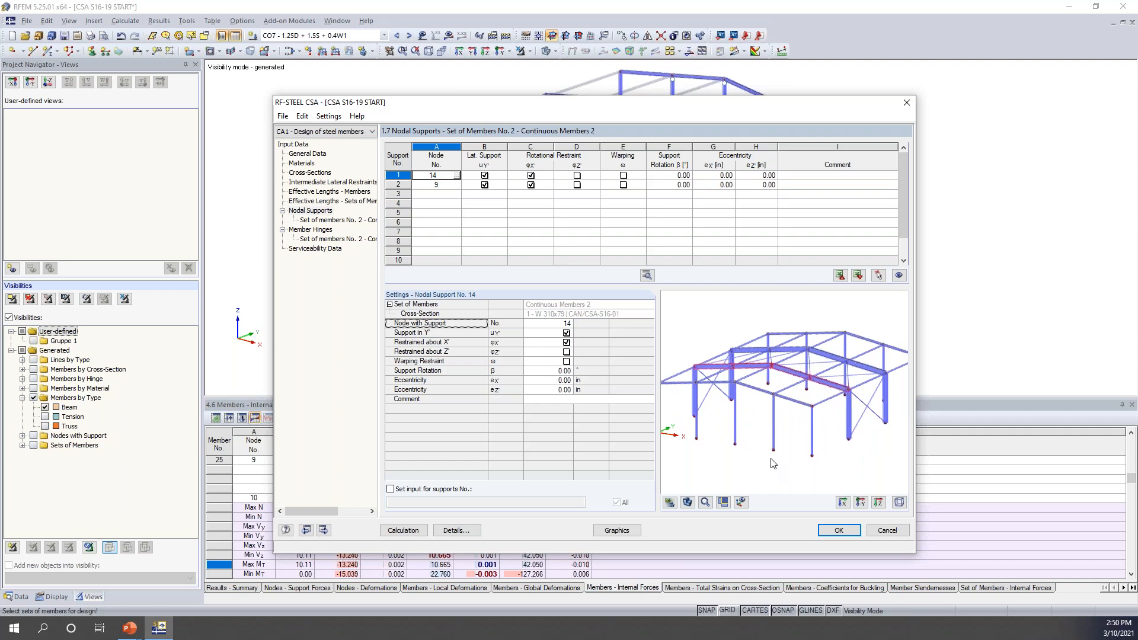
scroll(772, 403, "up", 1)
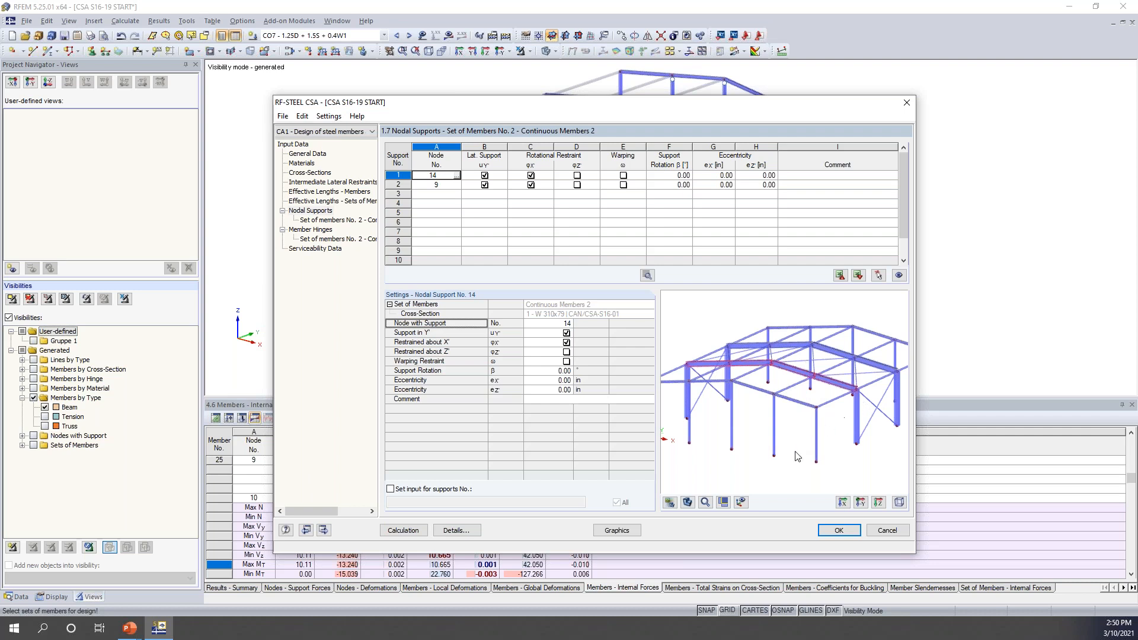
Display the set's local coordinate system and its nodal support symbols in the preview, and inspect the support at node 14
left_click(741, 502)
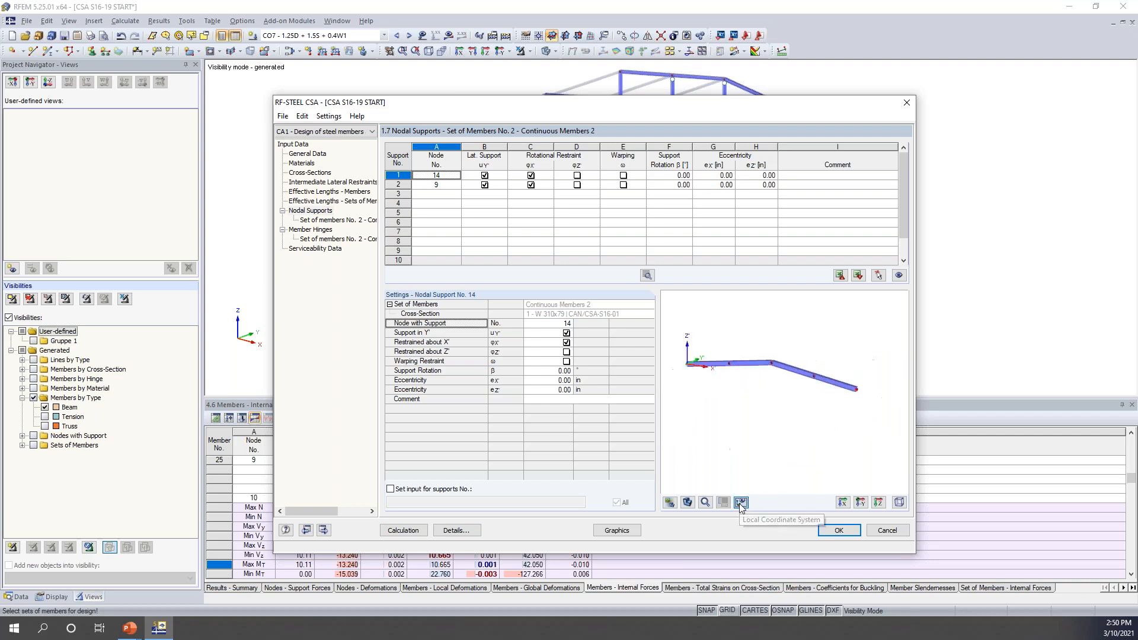
middle_click_drag(781, 392, 794, 395)
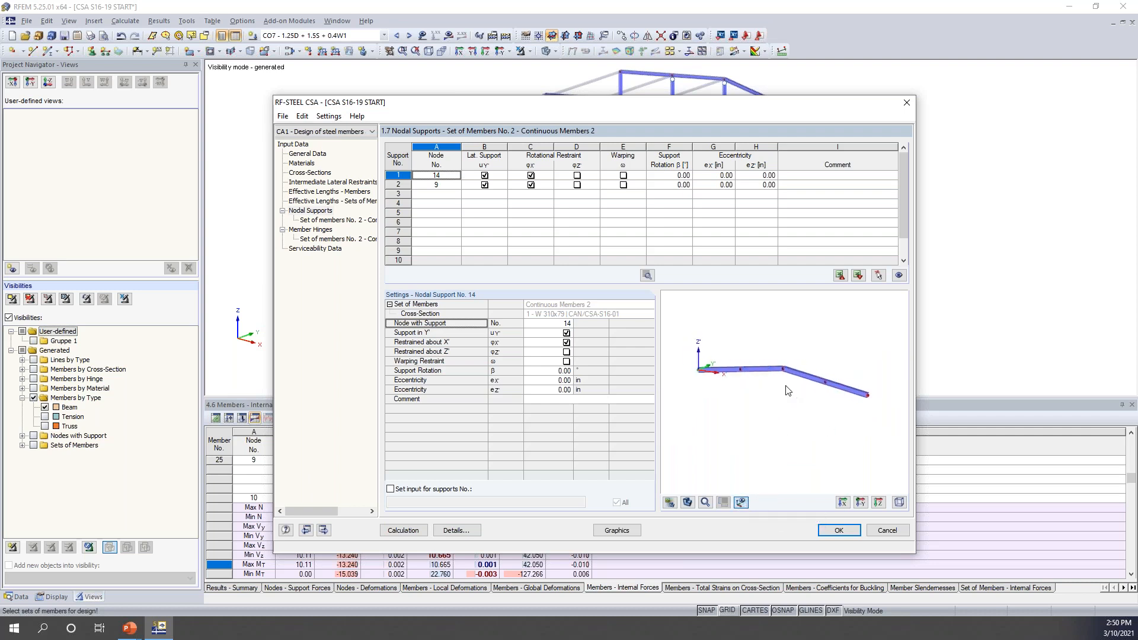
scroll(792, 394, "up", 1)
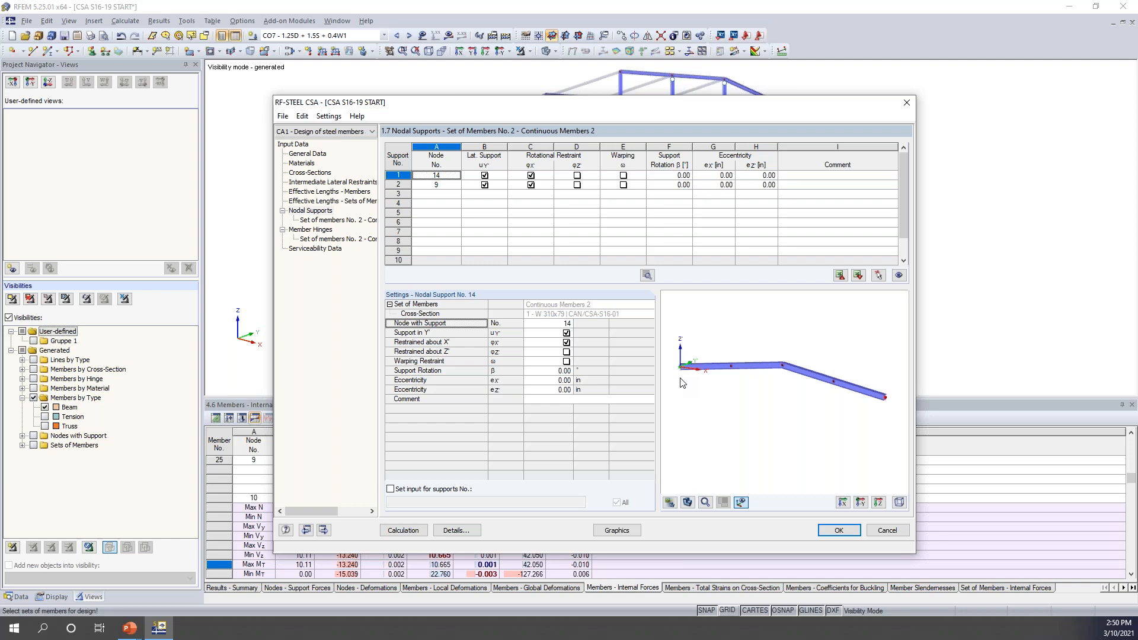
scroll(685, 374, "up", 1)
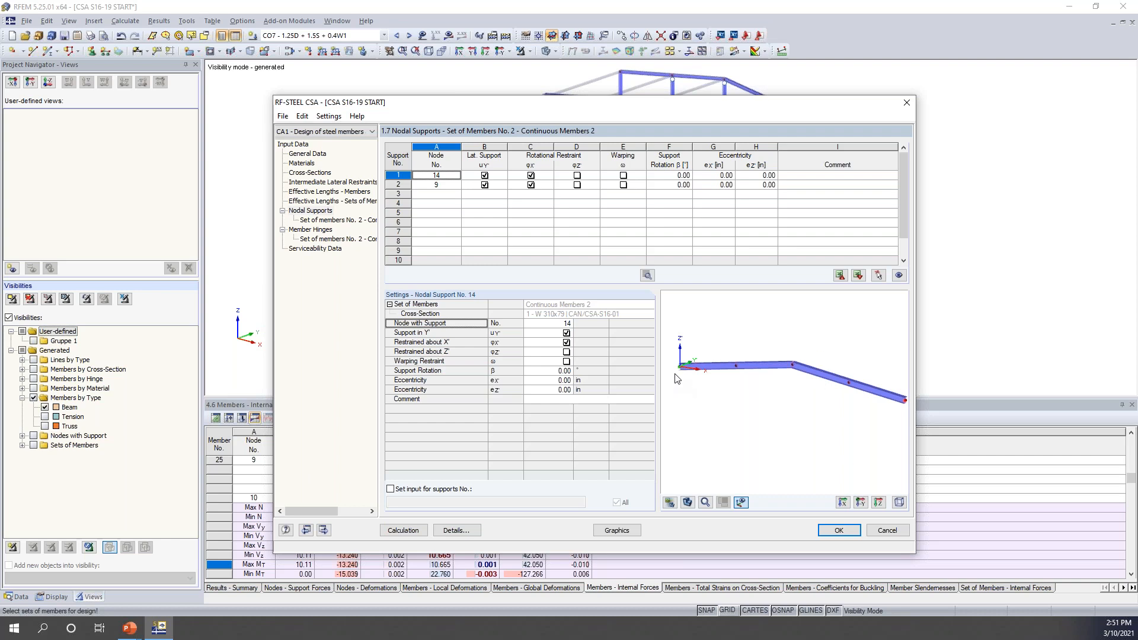
left_click(686, 503)
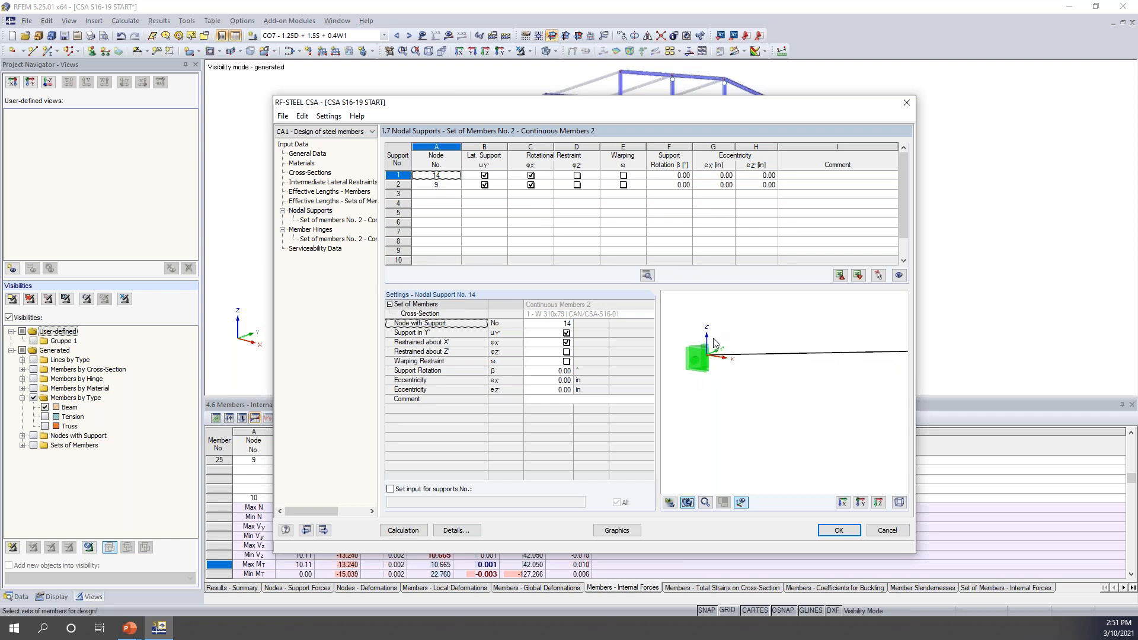
Restrain rotation about Z' for the end supports at nodes 14 and 9, checking both end nodes in the model
left_click_drag(655, 103, 664, 294)
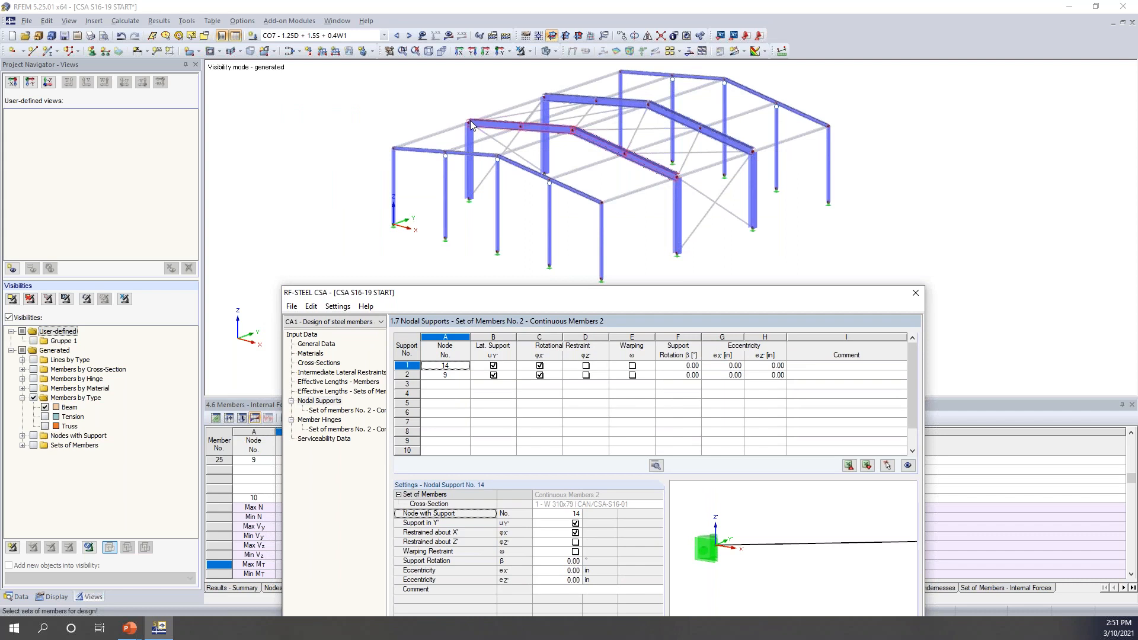
left_click_drag(563, 298, 545, 107)
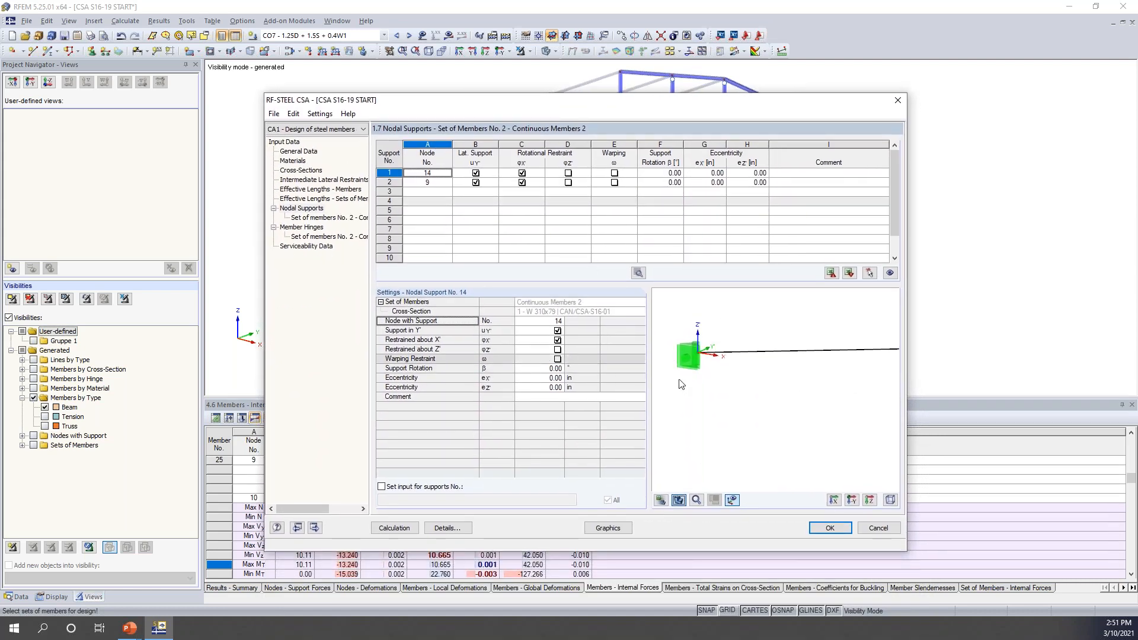
left_click_drag(613, 101, 608, 160)
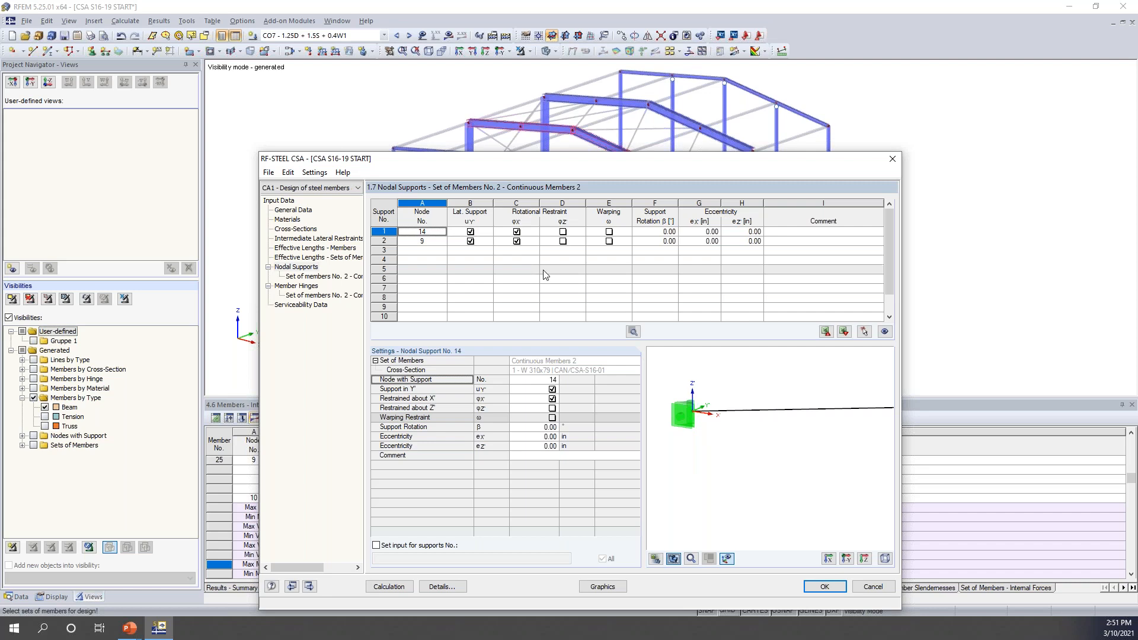
left_click(563, 232)
left_click(562, 241)
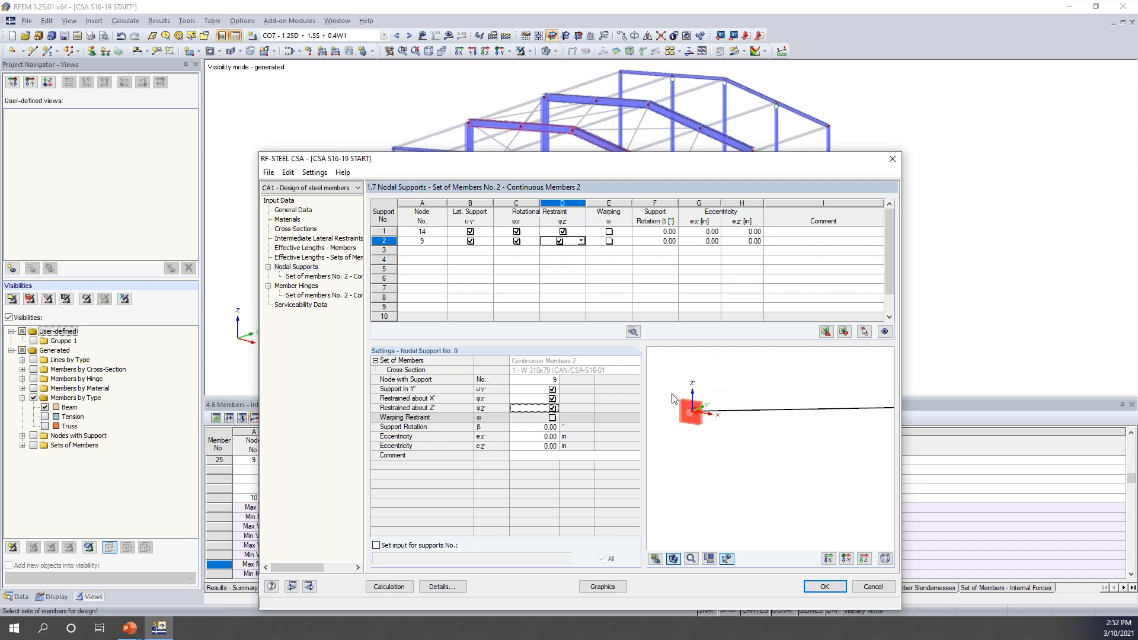
left_click_drag(491, 164, 484, 261)
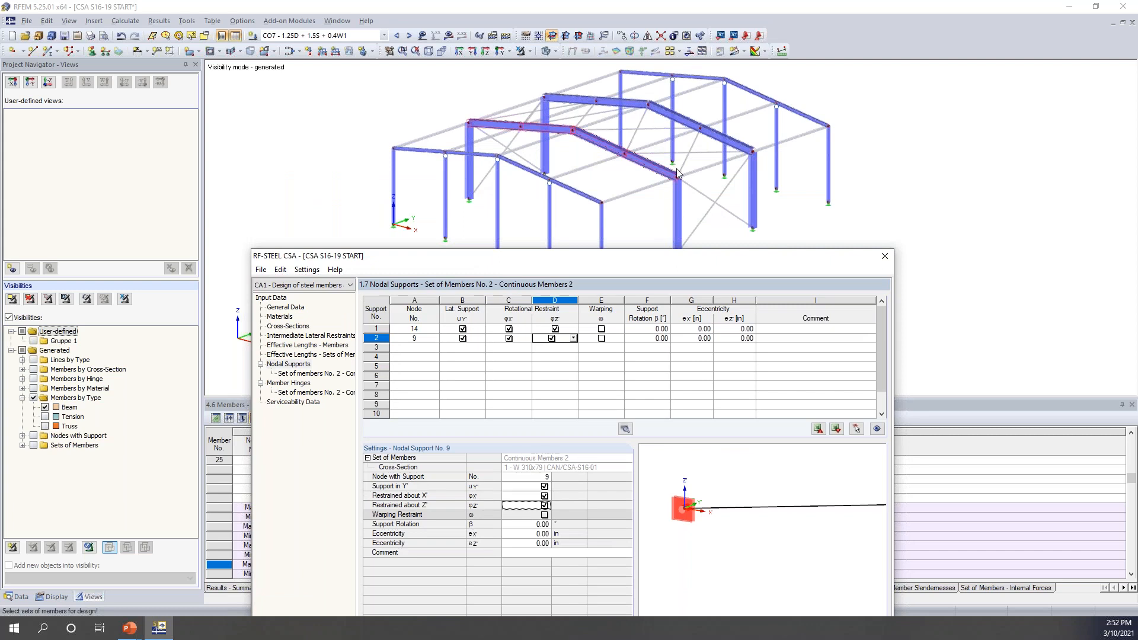
left_click_drag(688, 259, 704, 89)
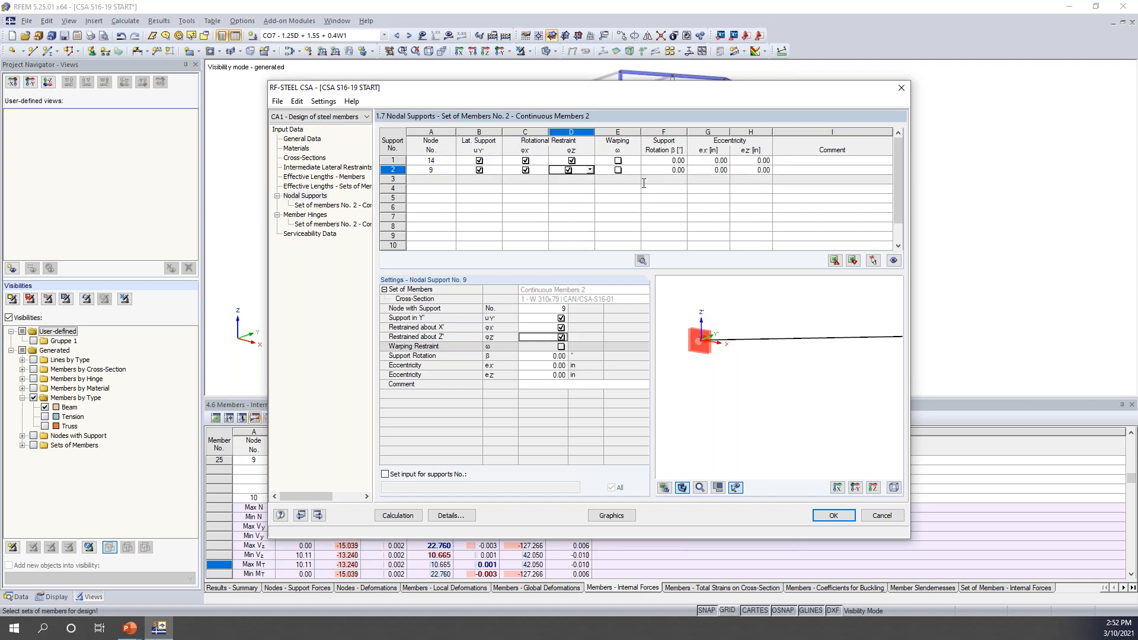
Activate the warping restraint at node 14 and try channel section and angle warp stiffening for its warp spring
left_click(617, 161)
left_click(616, 161)
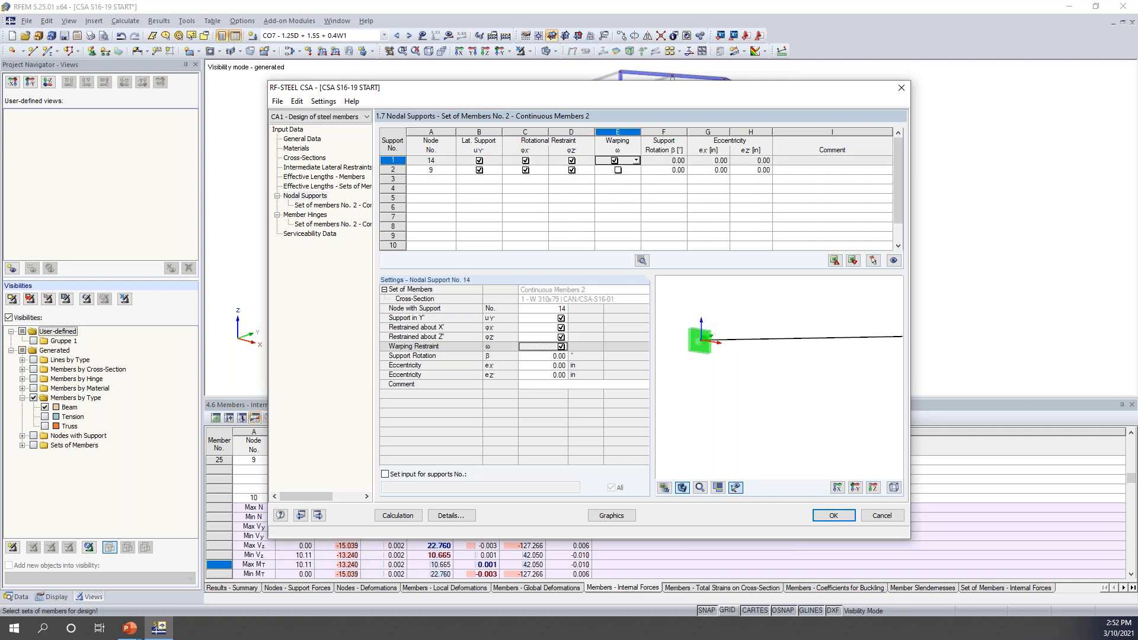
left_click(642, 261)
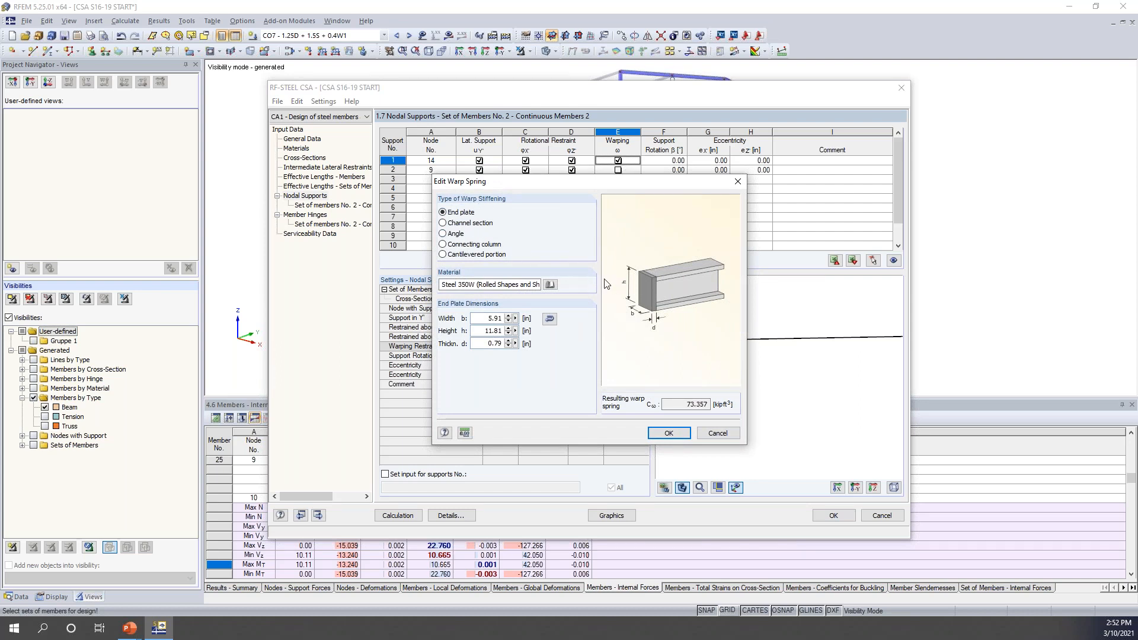
left_click(442, 223)
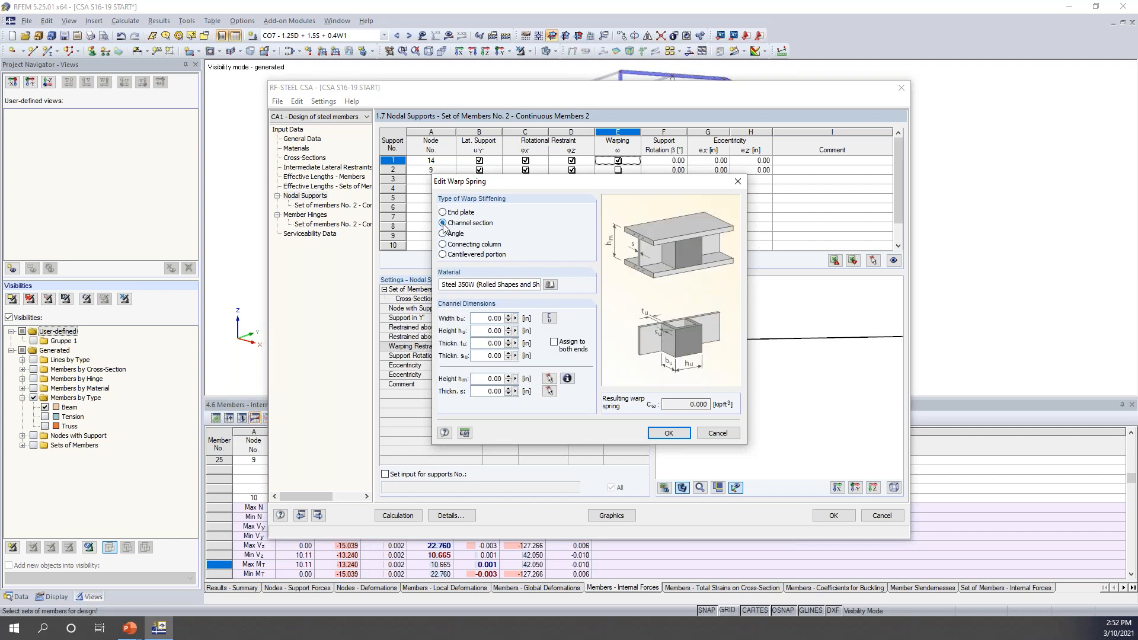
left_click(443, 233)
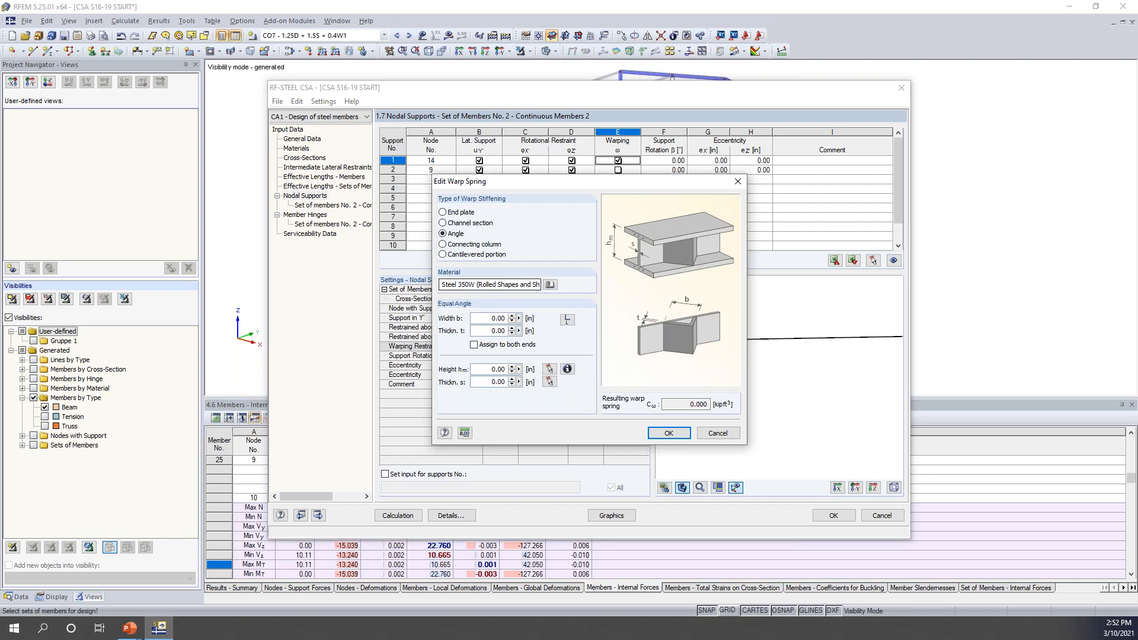
Try an angle warp spring at node 14 with width 4 in, height 12 in and thickness s 0.3 in, and set warping back to No
double_click(483, 319)
type("4")
key("Tab")
type("0.")
left_click(486, 369)
type("12")
key("Tab")
type("0.3")
left_click(667, 433)
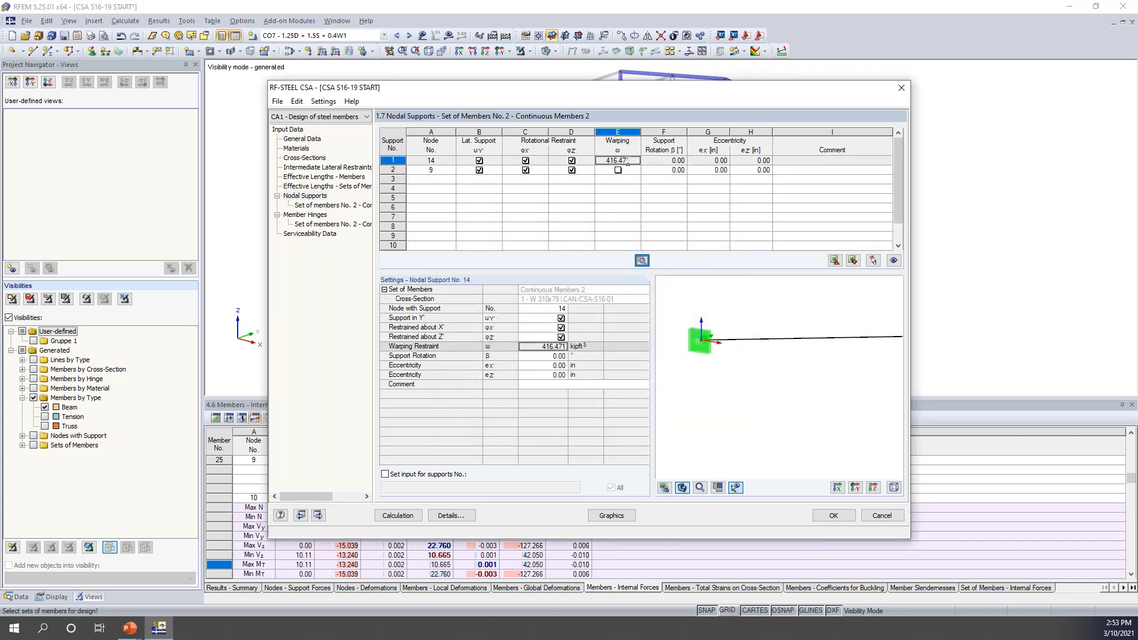
left_click(636, 160)
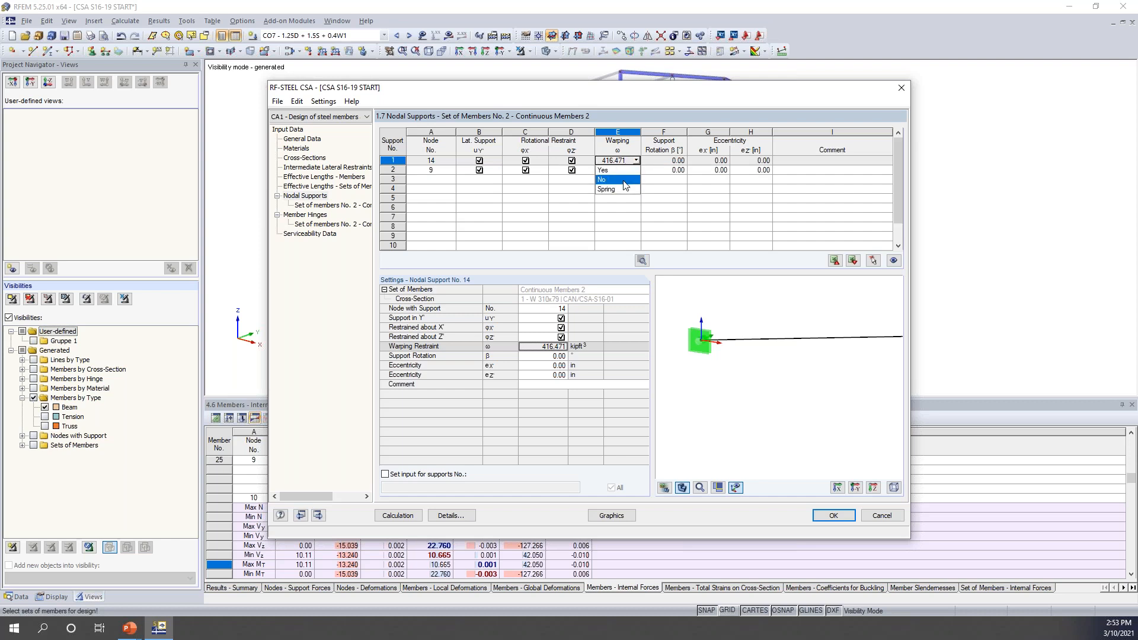
left_click(624, 180)
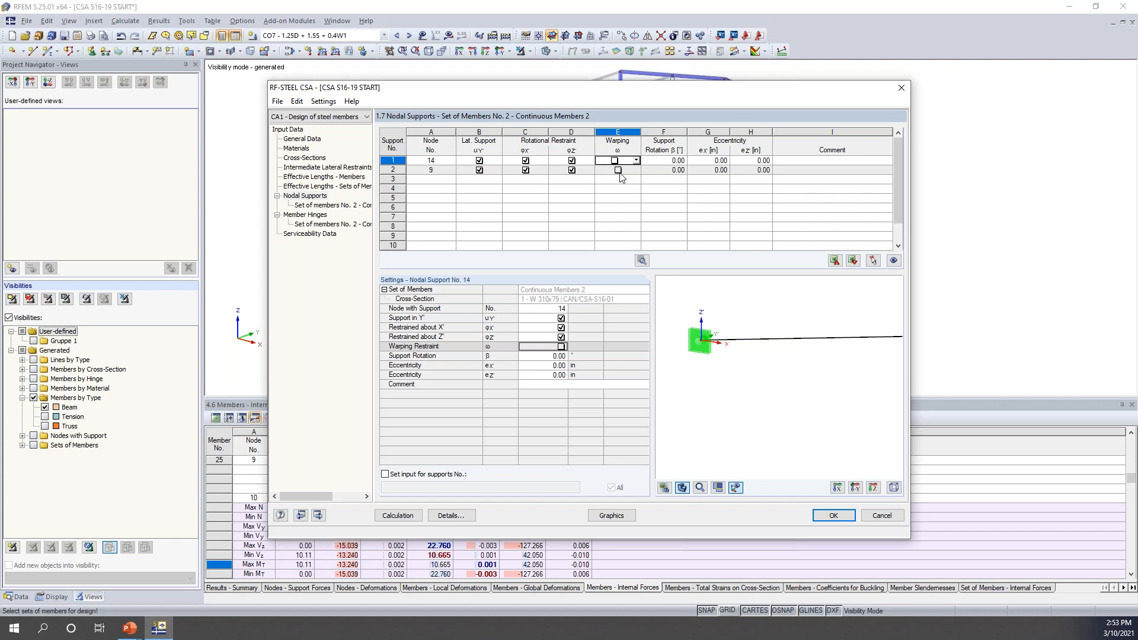
Add an intermediate nodal support to set of members 2 at node 10, picked on the rafter in the model
scroll(870, 322, "down", 5)
middle_click_drag(868, 350, 714, 339)
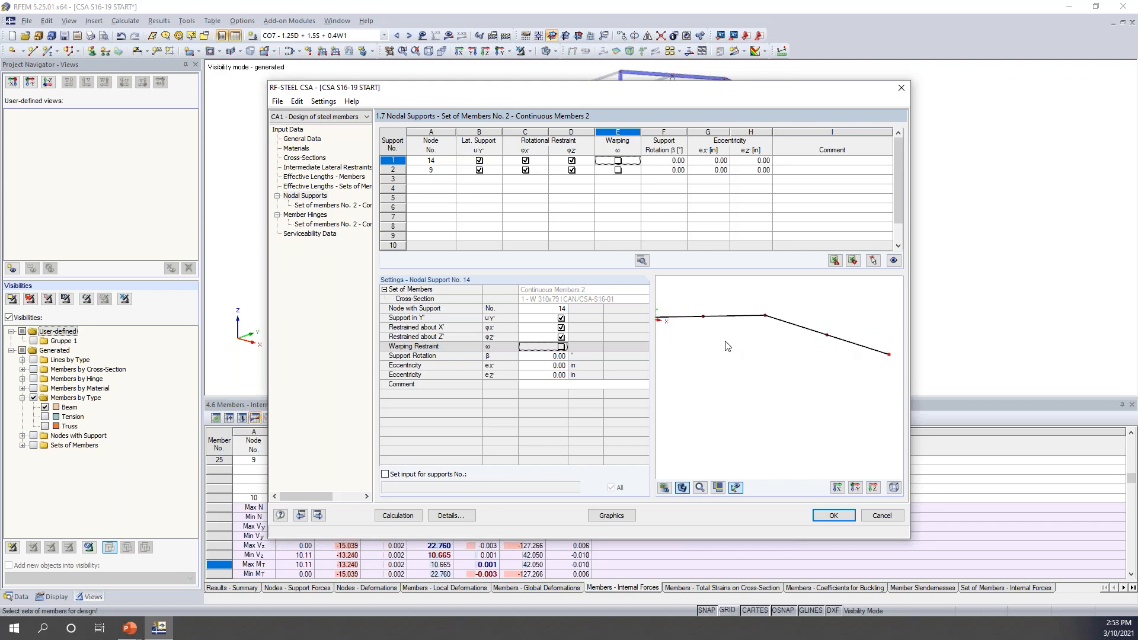
left_click_drag(653, 87, 627, 280)
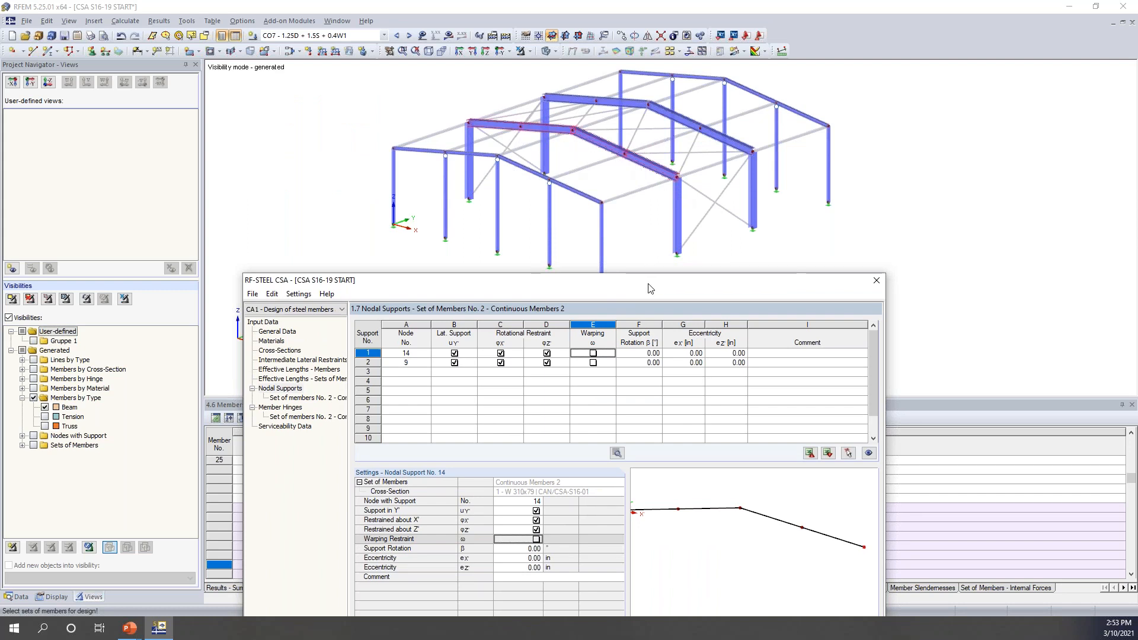
left_click_drag(651, 288, 702, 88)
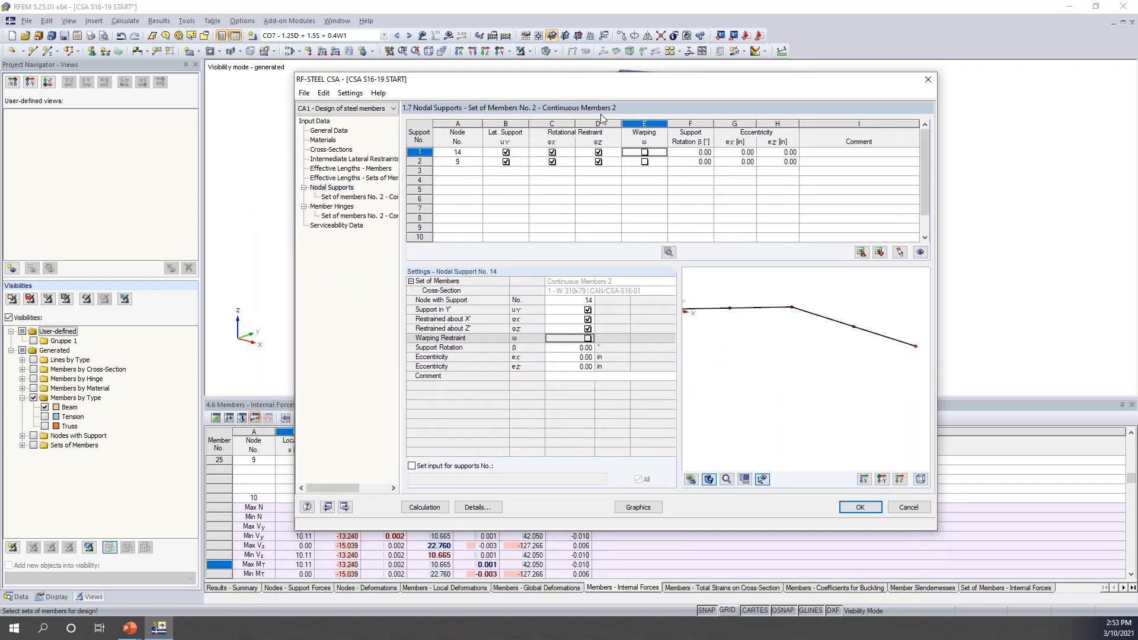
left_click(473, 171)
left_click(477, 171)
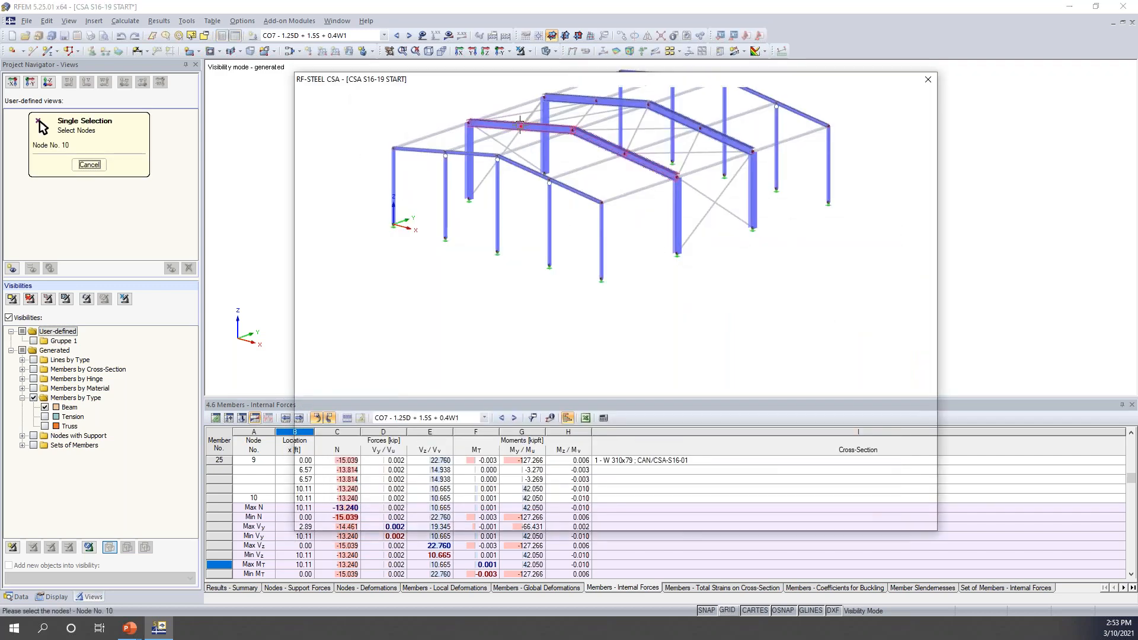
left_click(520, 126)
Add two more intermediate nodal supports at nodes 11 and 12, picked along the same rafter in the model
left_click(473, 181)
left_click(477, 180)
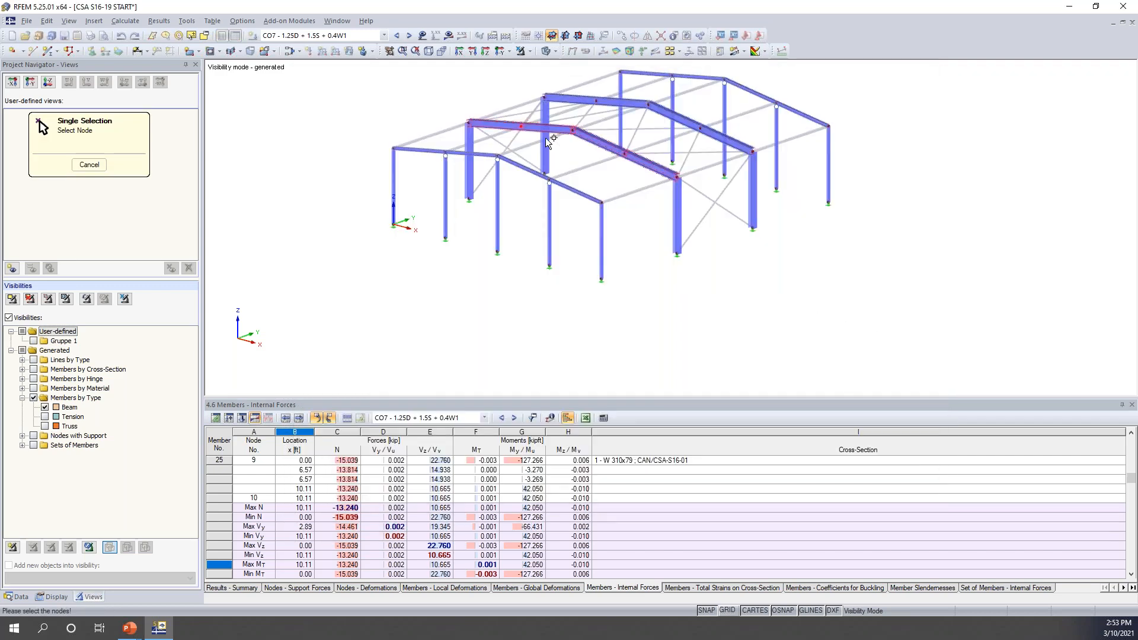
left_click(573, 129)
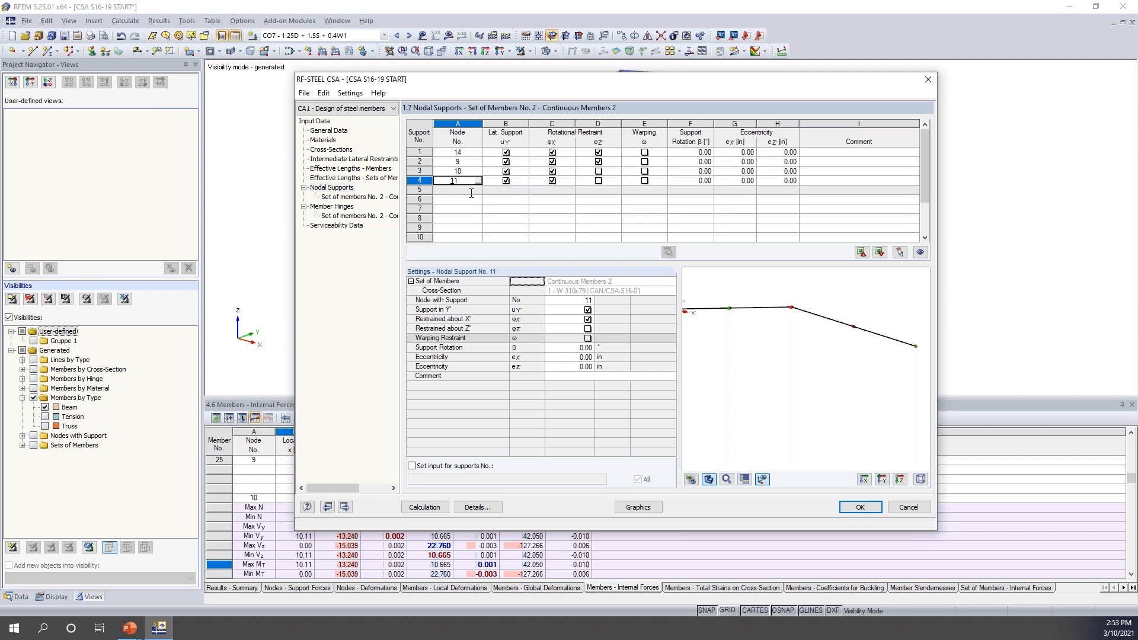
left_click(472, 193)
left_click(479, 190)
left_click(638, 149)
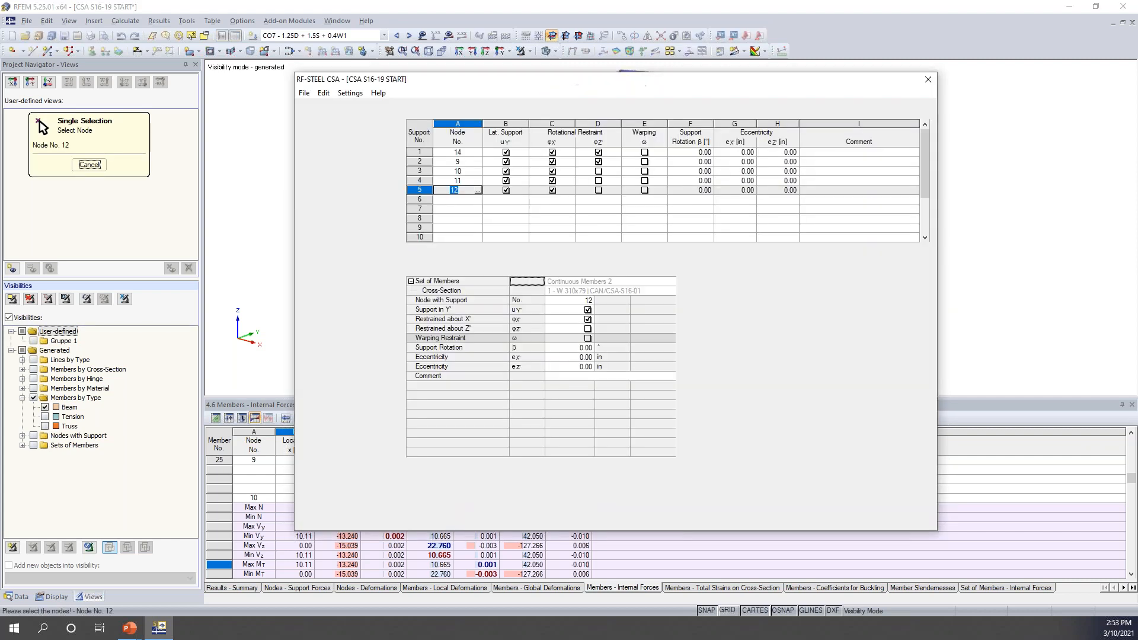
Inspect the intermediate and end nodal supports of set of members 2 in the preview and compare their locations with the model
scroll(731, 312, "up", 5)
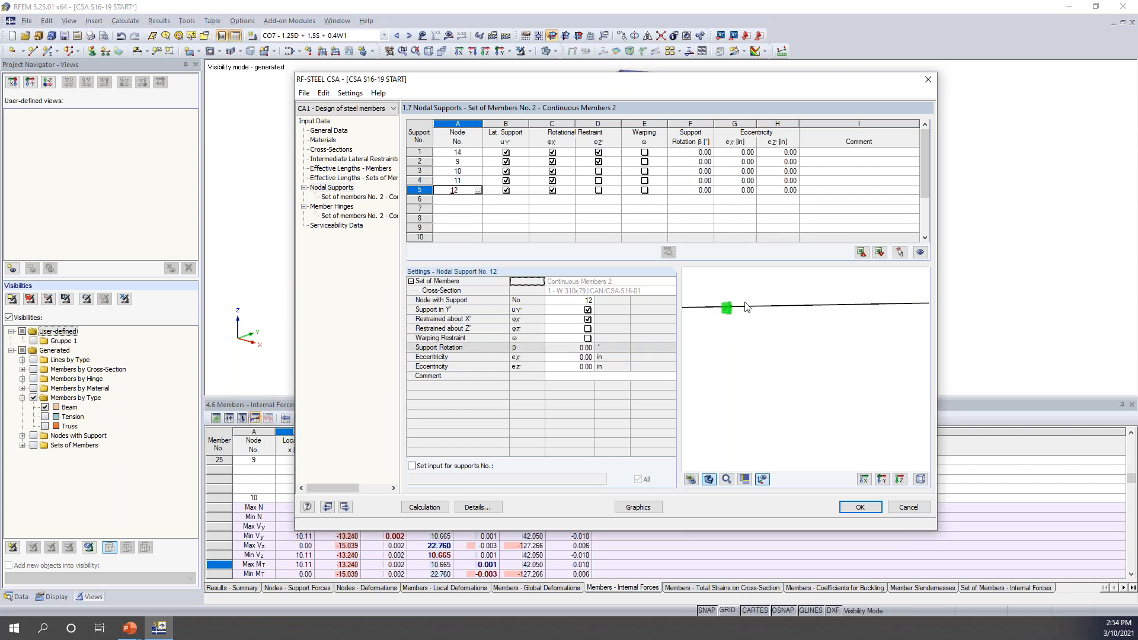
left_click_drag(740, 79, 728, 203)
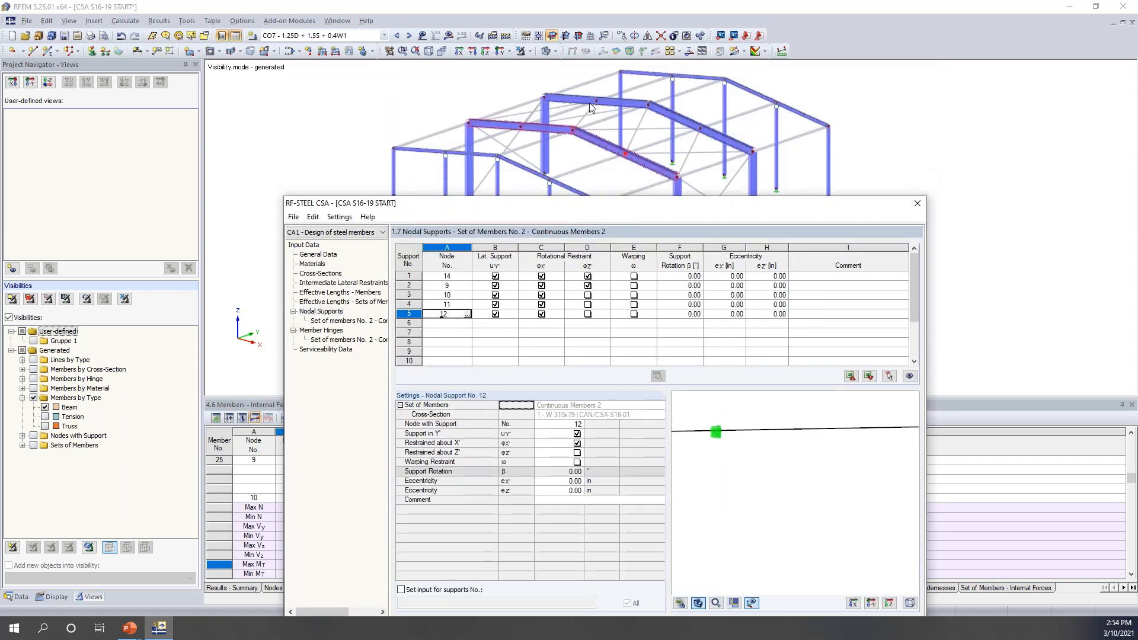
left_click_drag(593, 207, 600, 101)
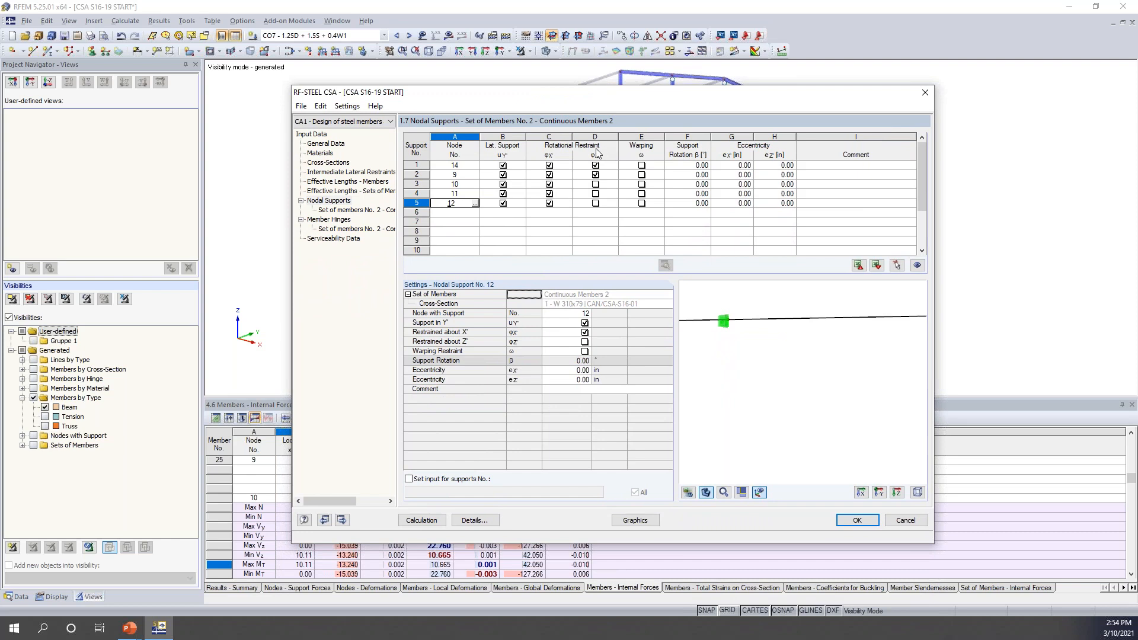
scroll(715, 316, "down", 2)
scroll(717, 319, "down", 3)
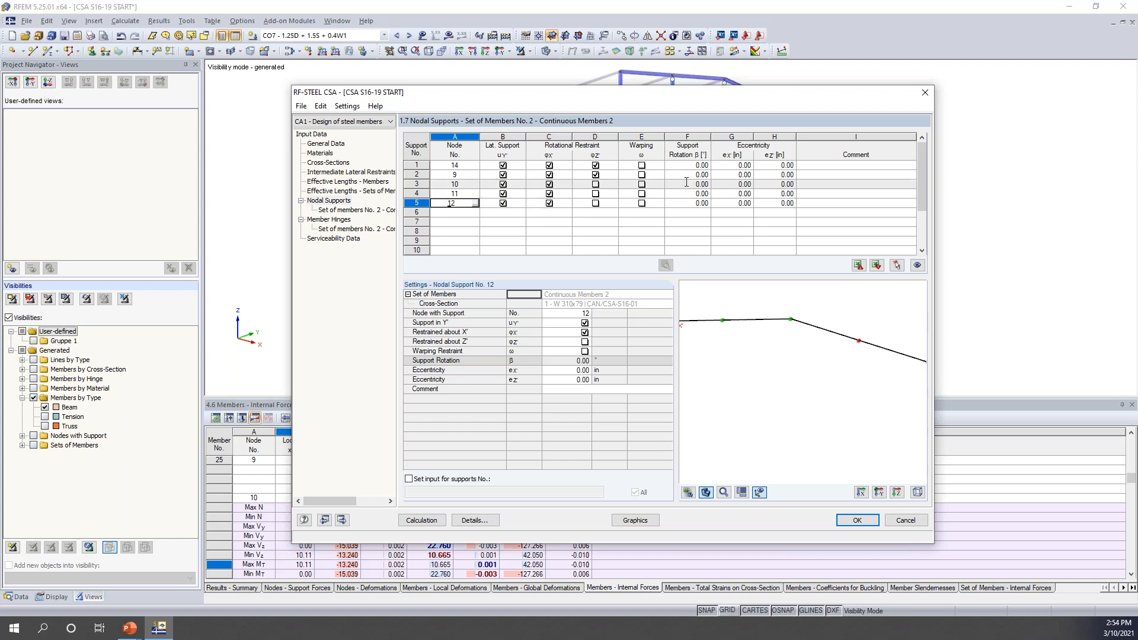
scroll(719, 322, "up", 5)
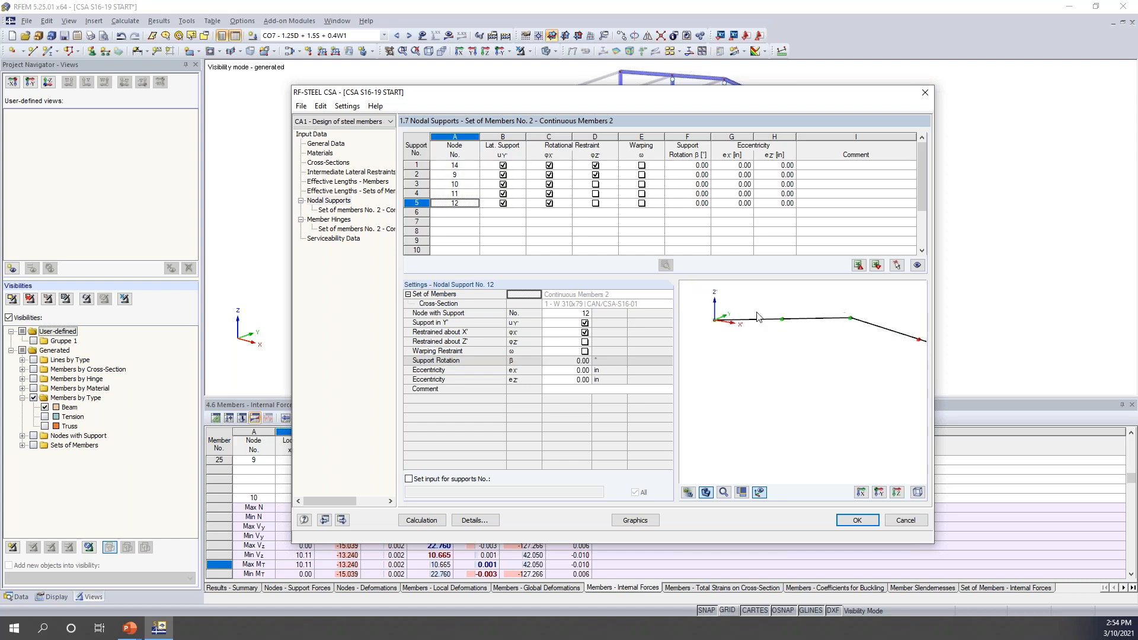
scroll(720, 322, "up", 1)
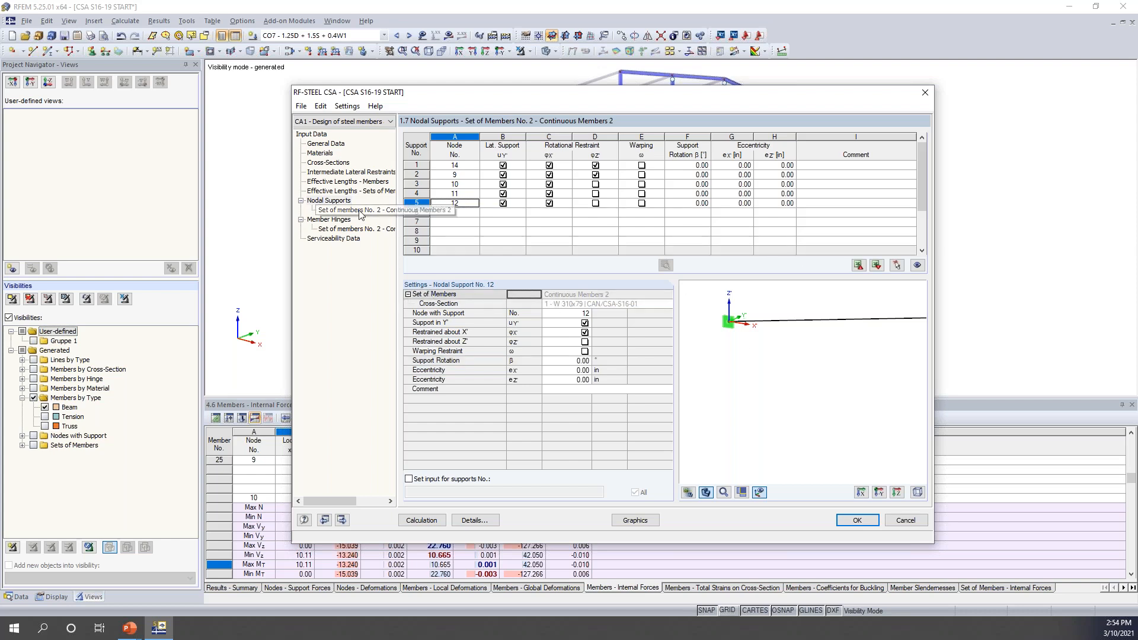
Review the buckling effective lengths for set of members 2 and compare them with the rafter in the model
left_click(370, 192)
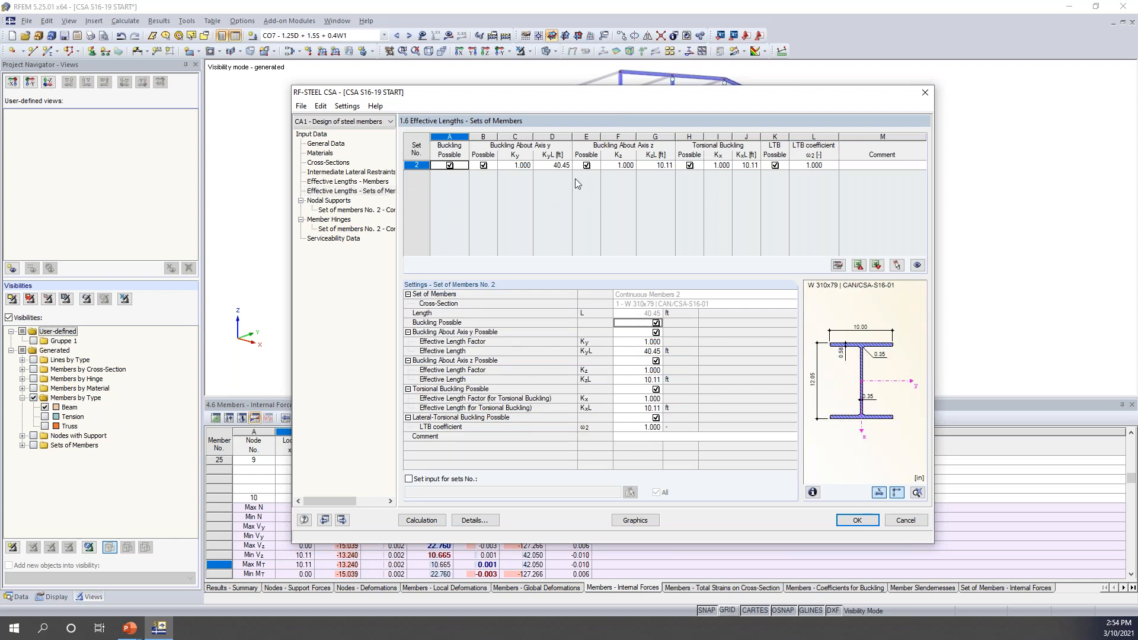
left_click_drag(585, 95, 560, 226)
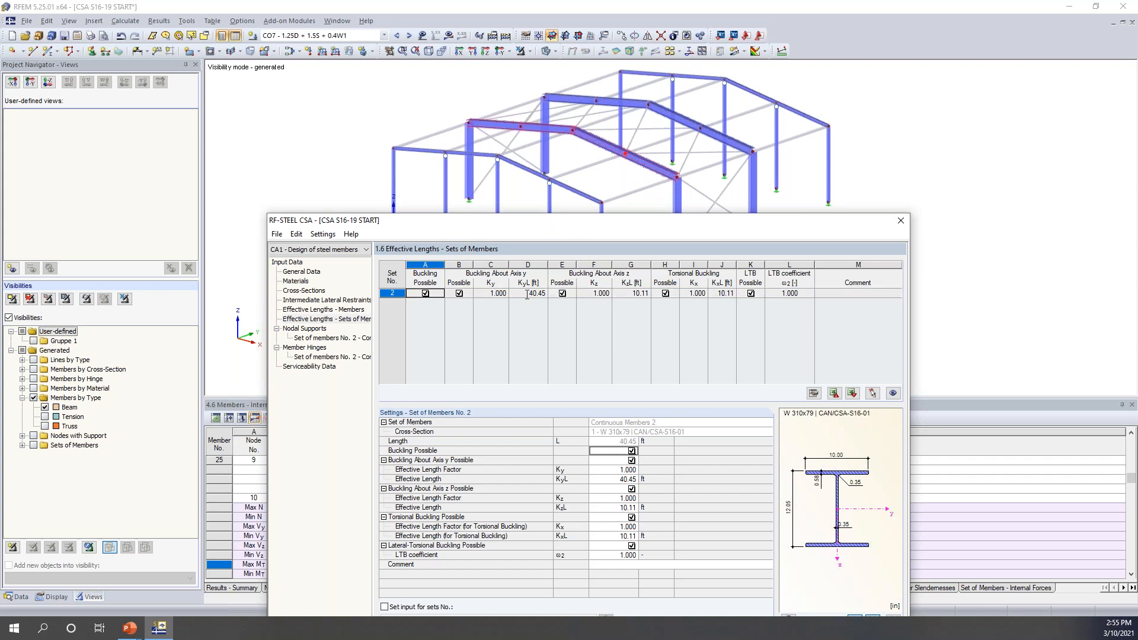
left_click_drag(564, 226, 574, 68)
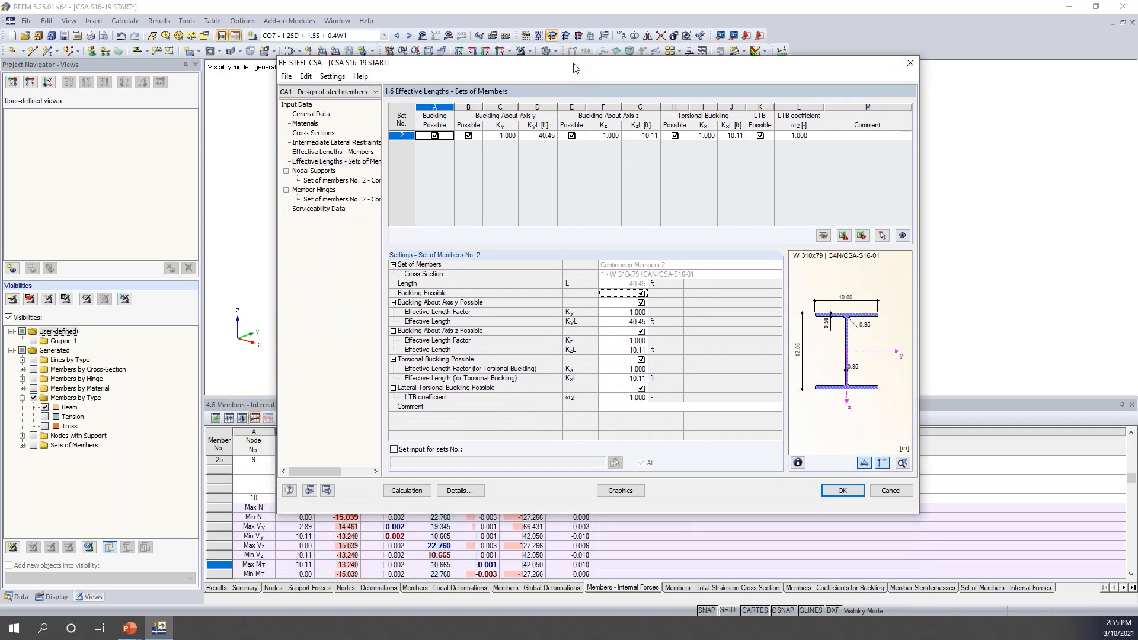
Try a member hinge at the start of rafter member 25, picked in the model, and delete it again
left_click(329, 190)
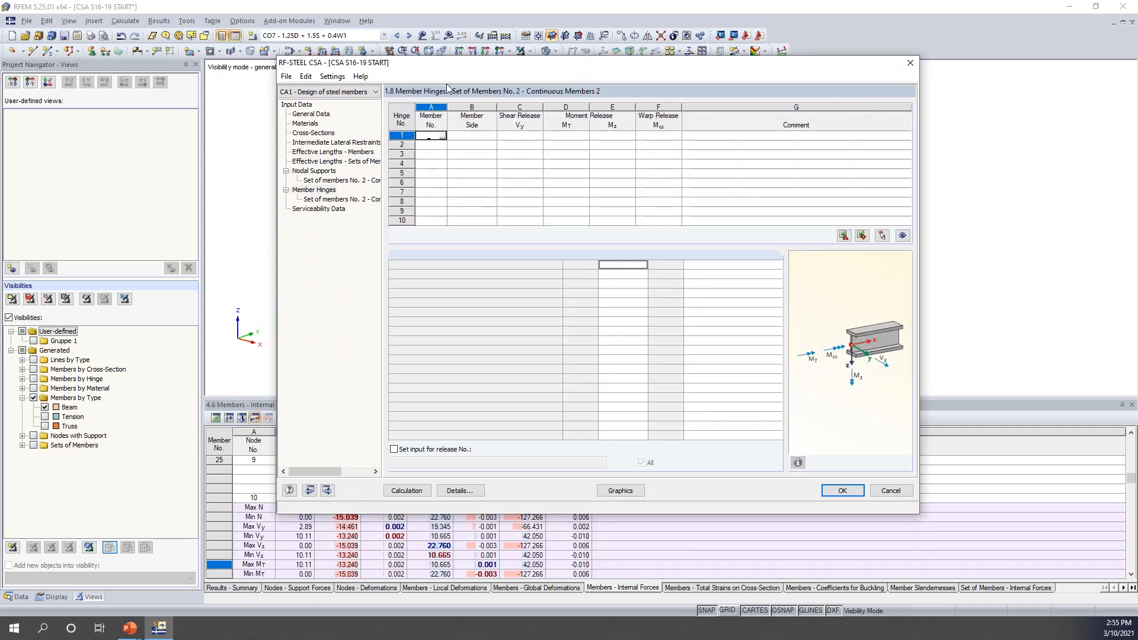
left_click_drag(449, 67, 429, 297)
left_click(422, 366)
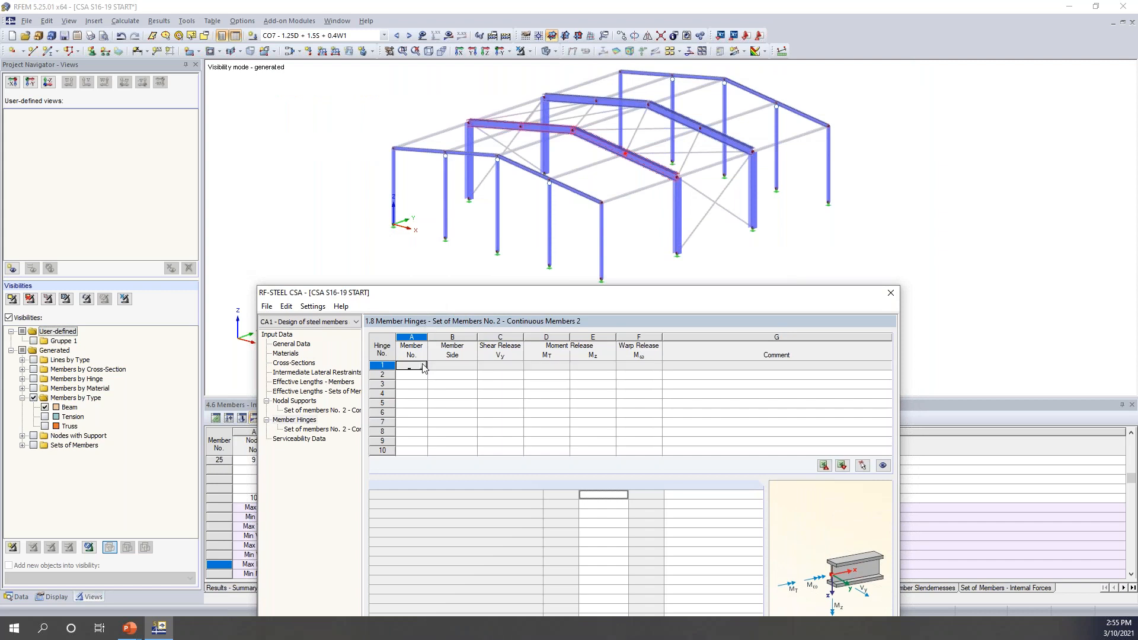
left_click(422, 366)
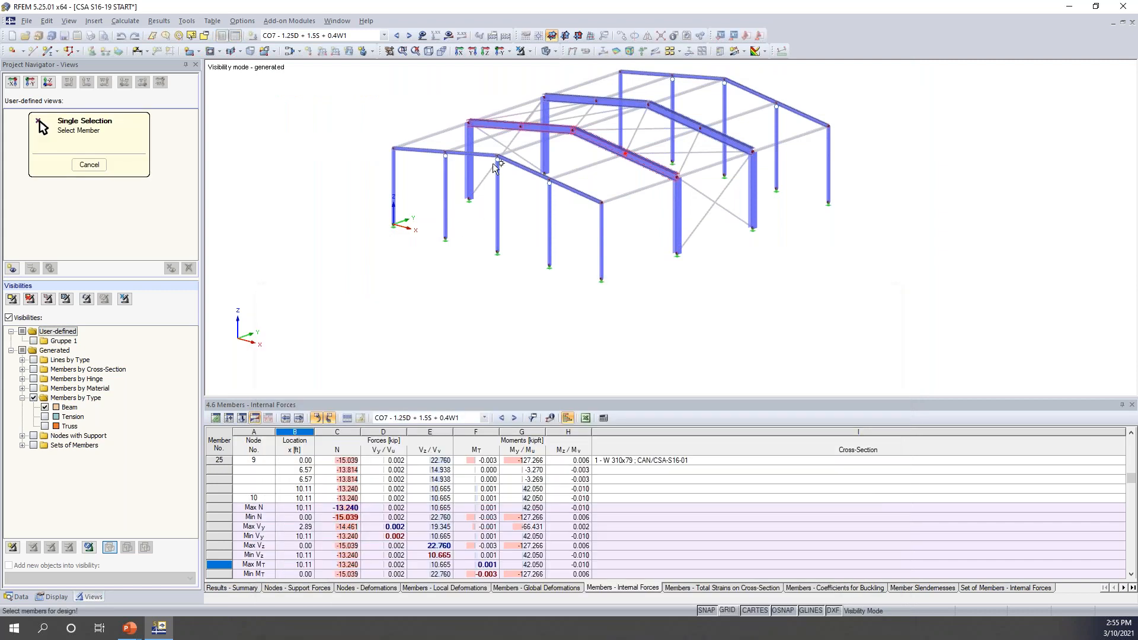
left_click(495, 126)
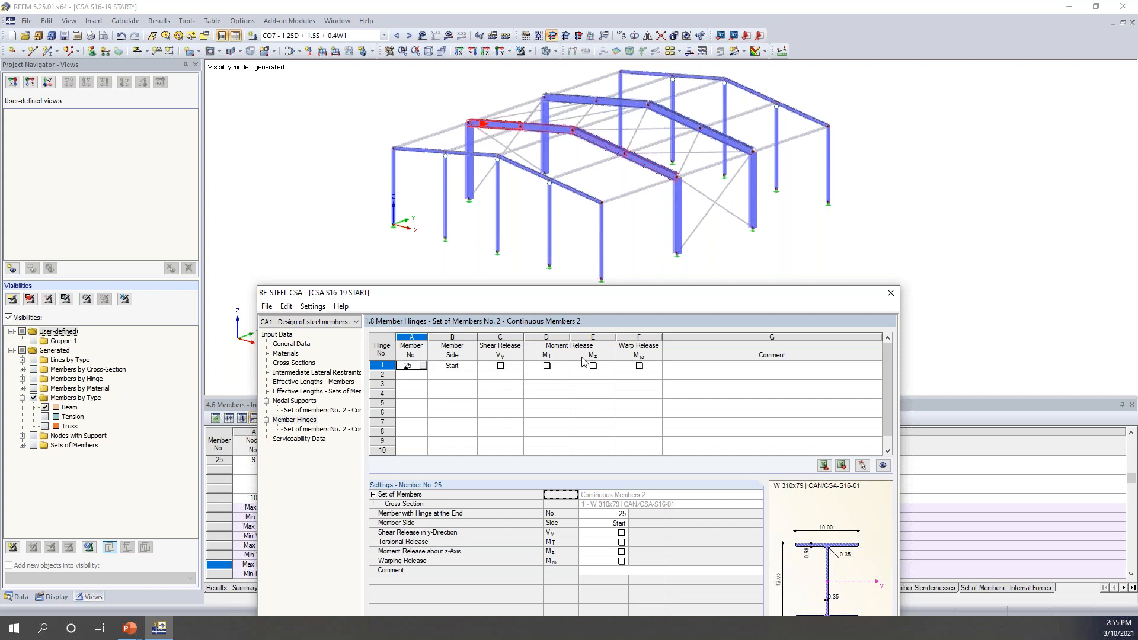
left_click_drag(655, 301, 687, 96)
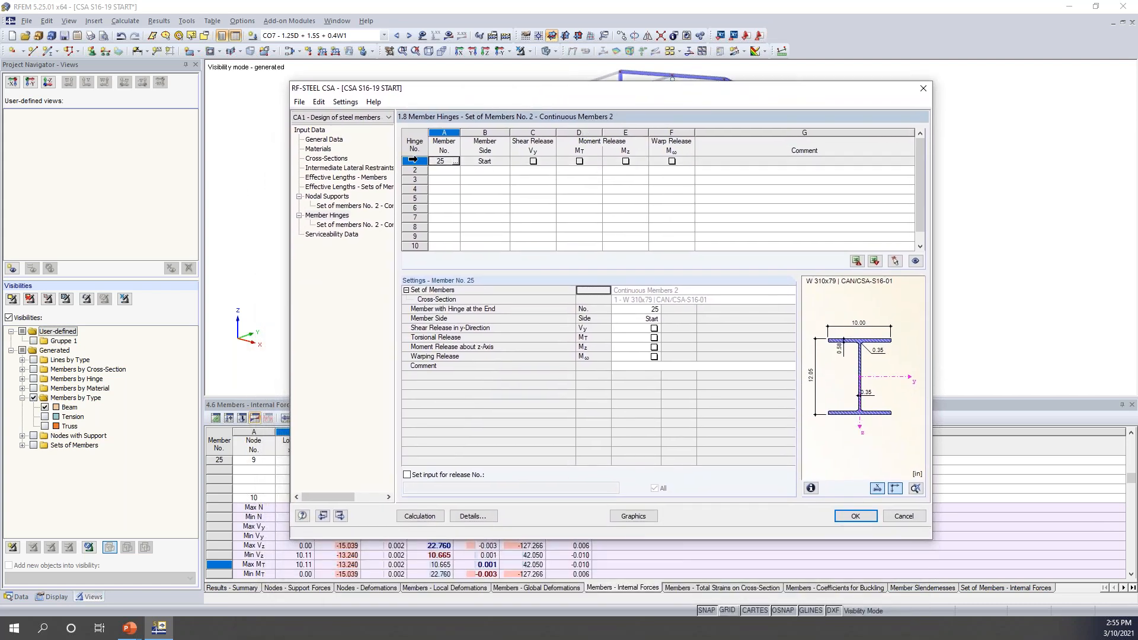
left_click(412, 161)
key("Delete")
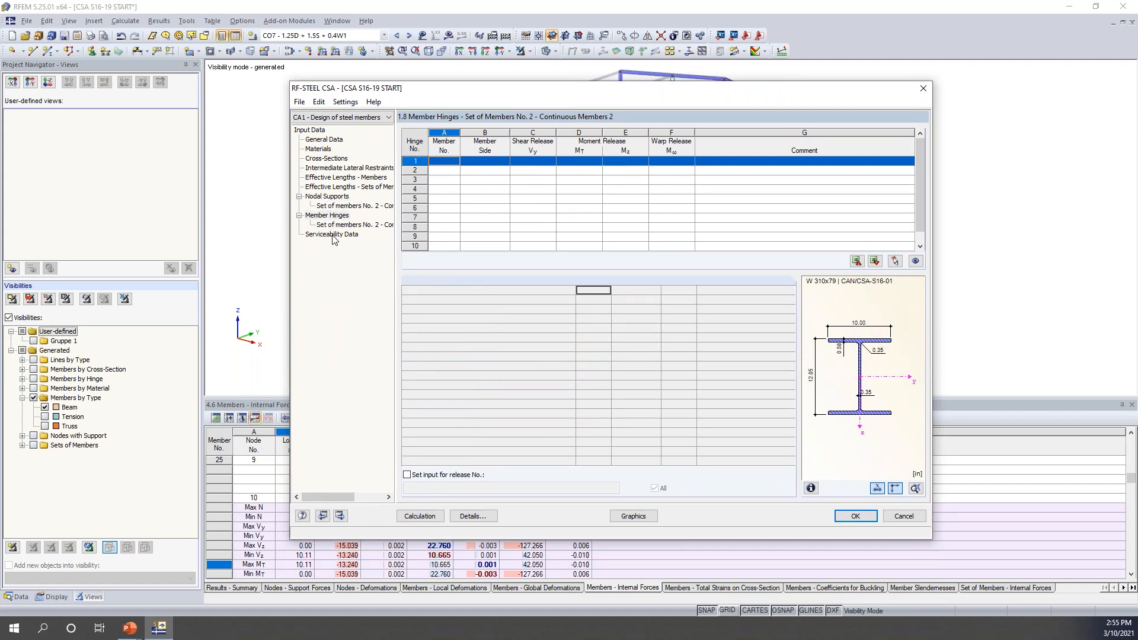
Add a serviceability data entry for set of members 2, keeping Beam as the beam type
left_click(332, 236)
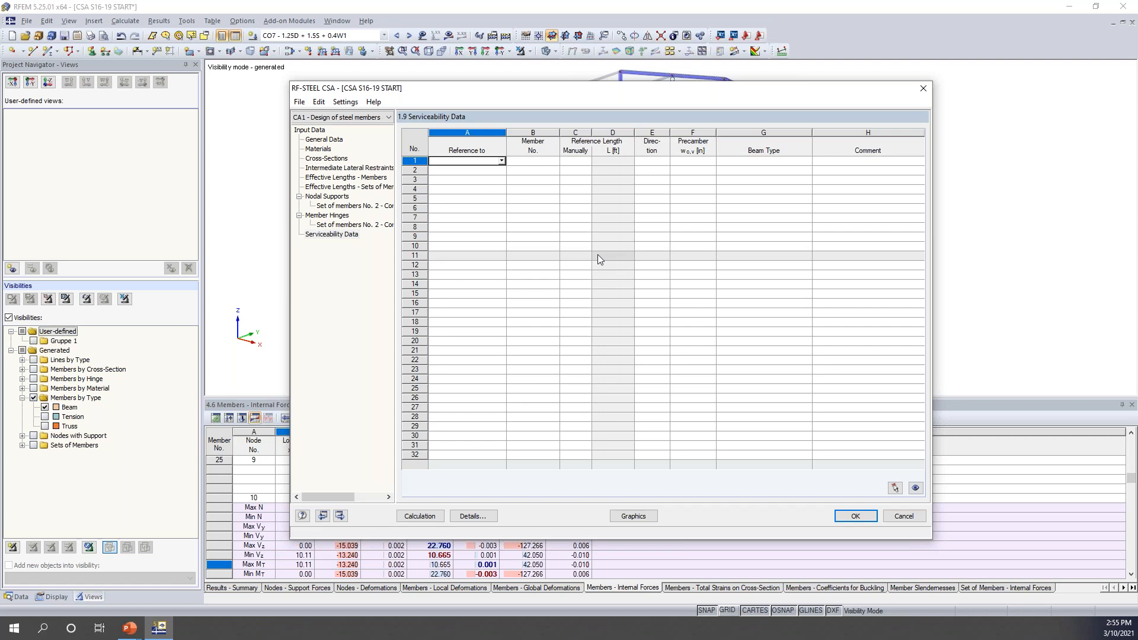
left_click_drag(597, 90, 576, 258)
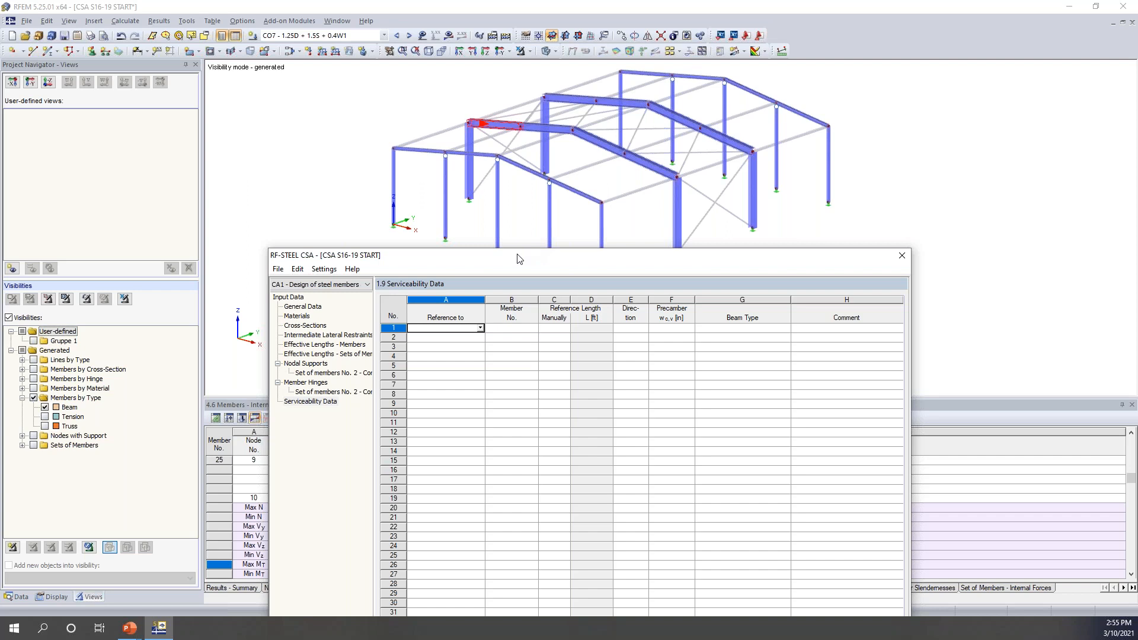
left_click_drag(518, 259, 547, 98)
left_click(510, 167)
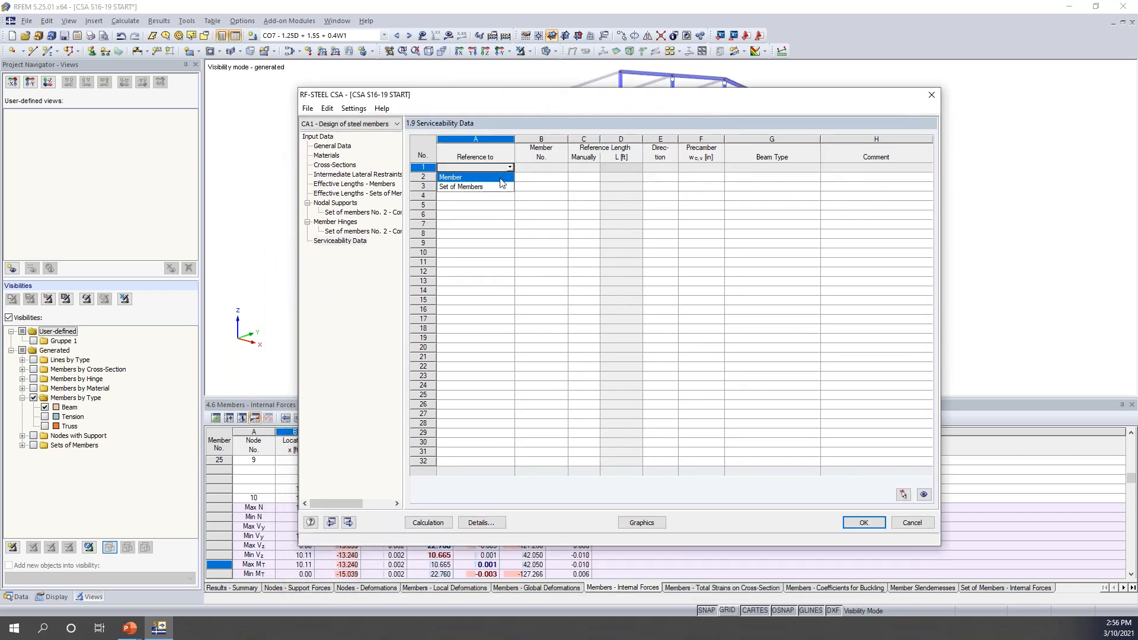
left_click(495, 186)
left_click(539, 168)
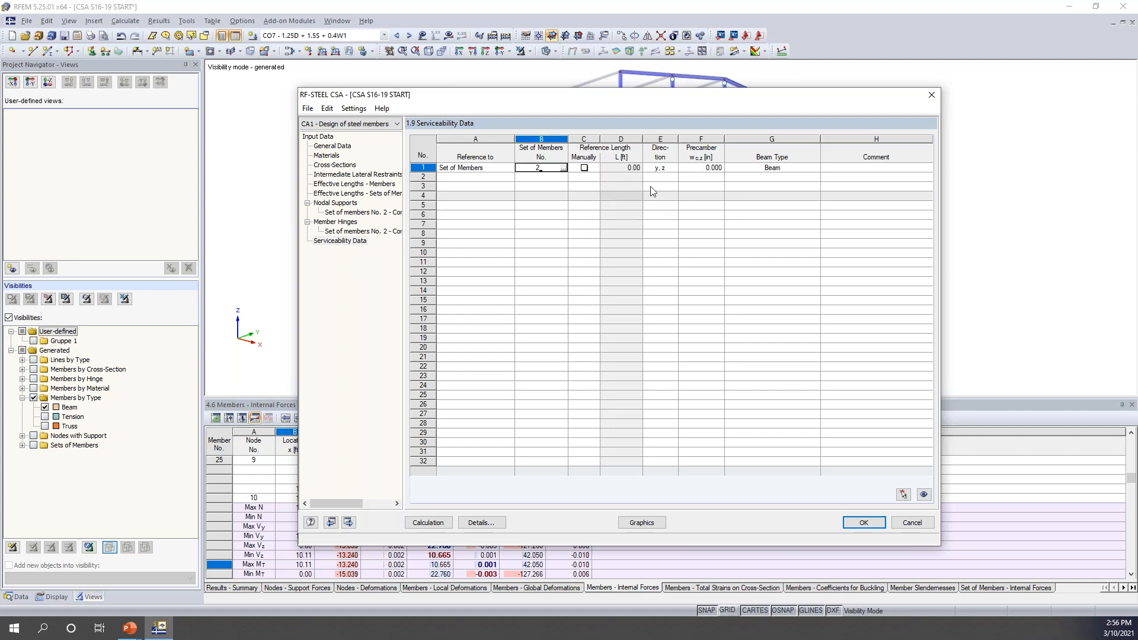
left_click(579, 169)
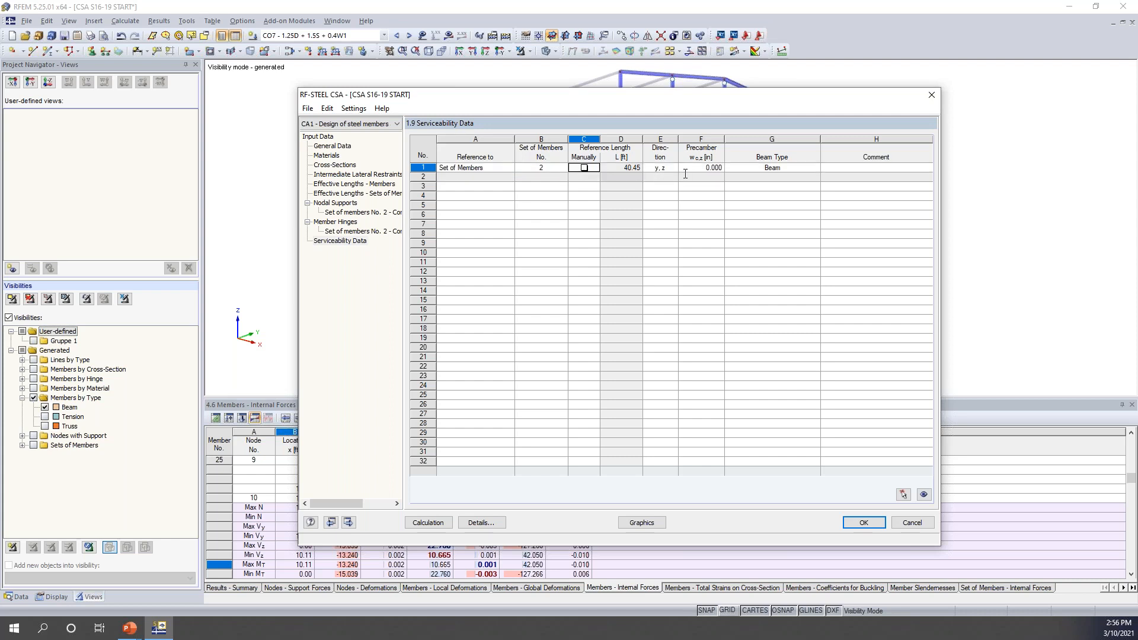
left_click(769, 168)
left_click(817, 168)
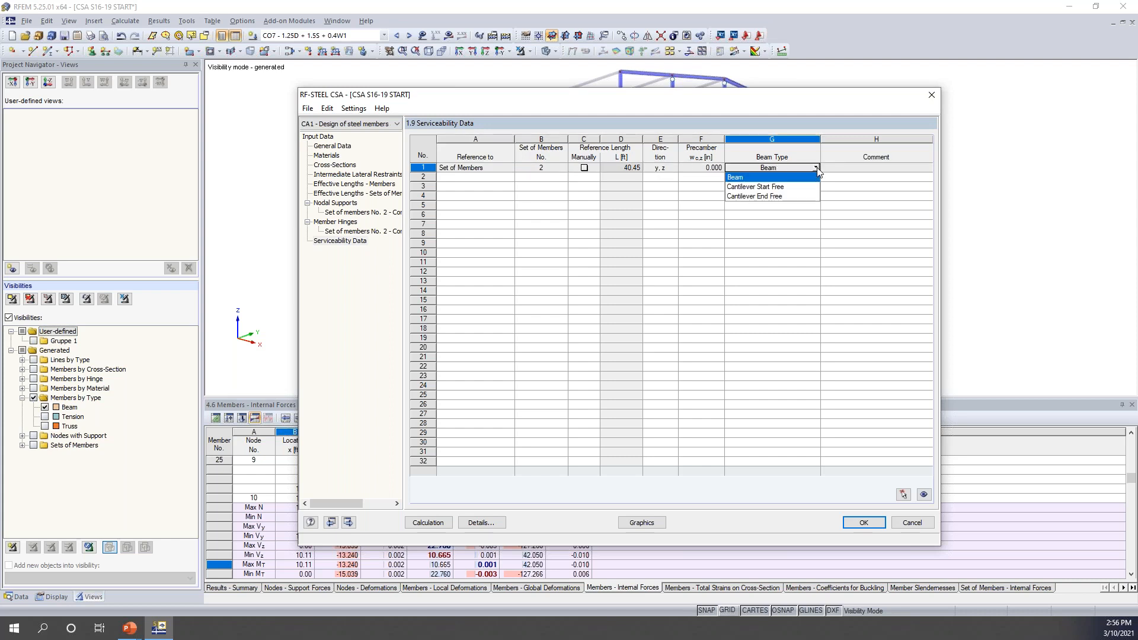
left_click(817, 169)
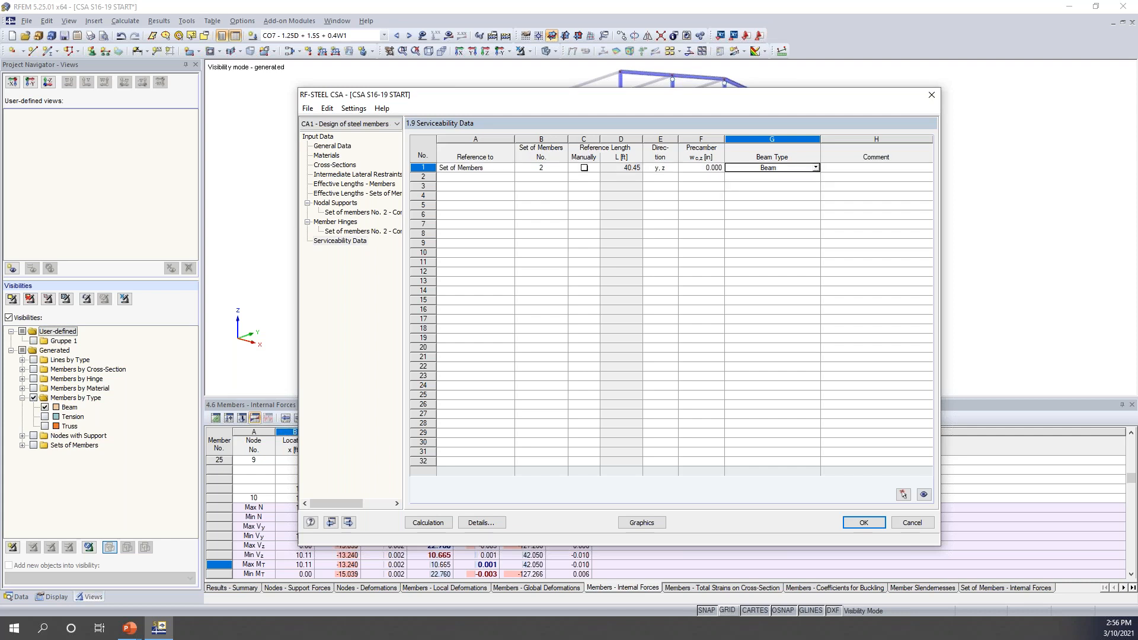
Review the deflection limits in the S16-19 design details and set the structure type to unbraced frame in the y- and z-directions
left_click_drag(777, 101, 765, 87)
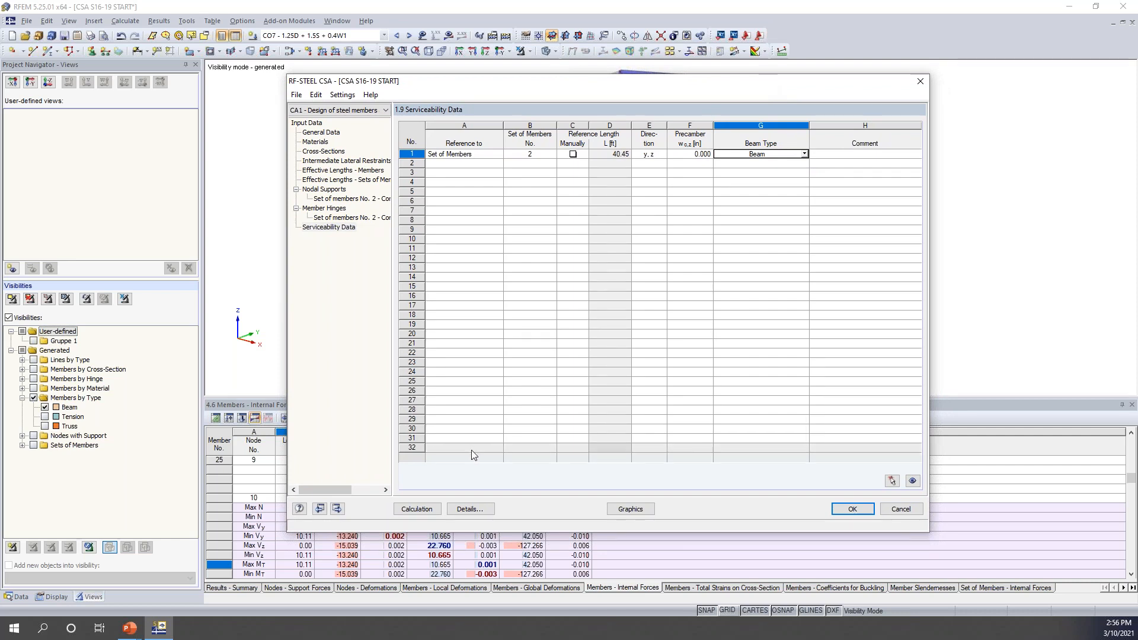
left_click(470, 508)
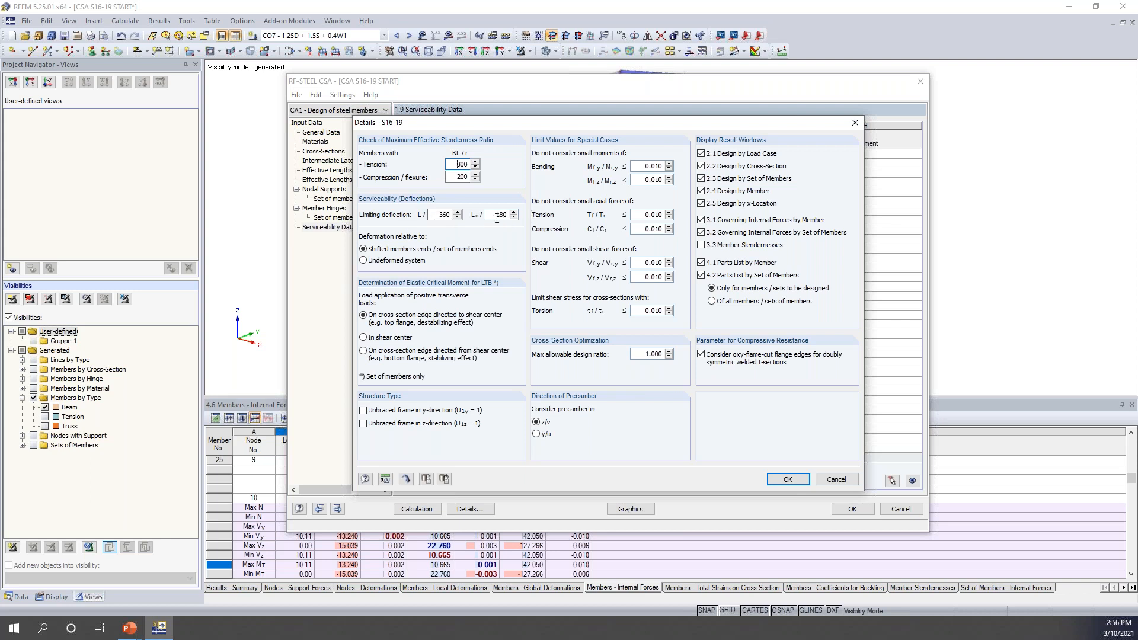
left_click_drag(549, 122, 516, 263)
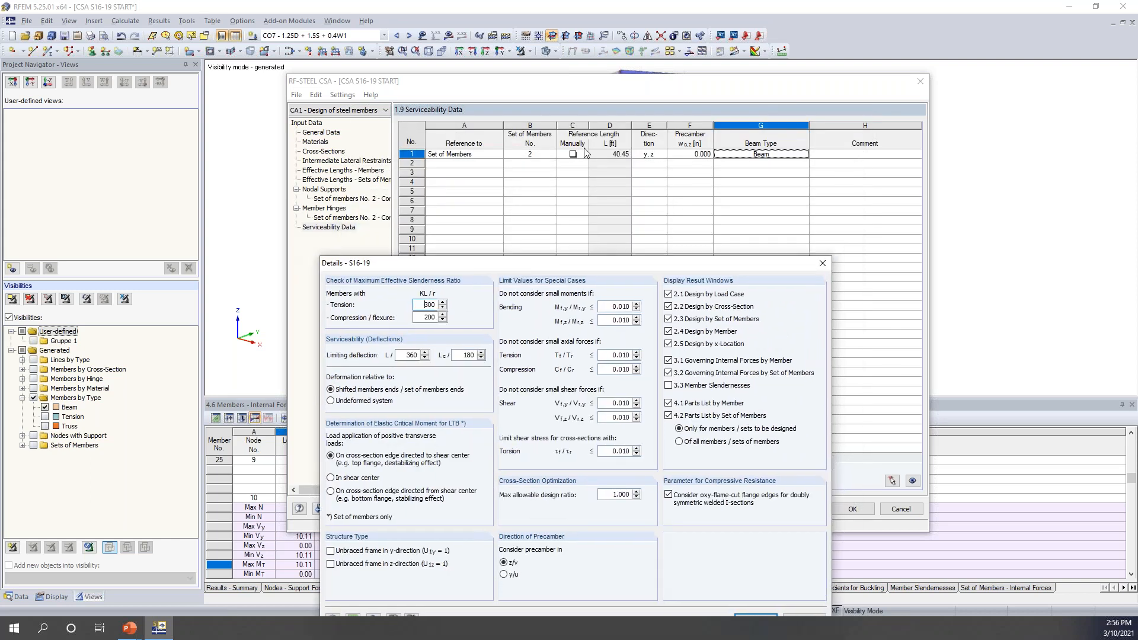
left_click_drag(664, 267, 696, 139)
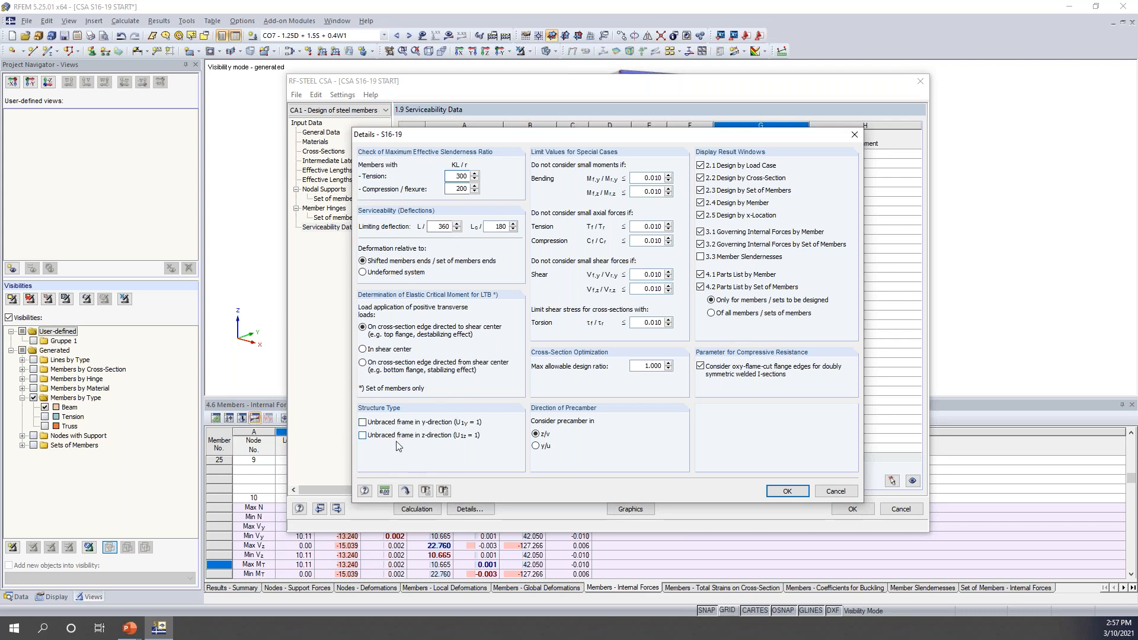
left_click(362, 423)
left_click(362, 435)
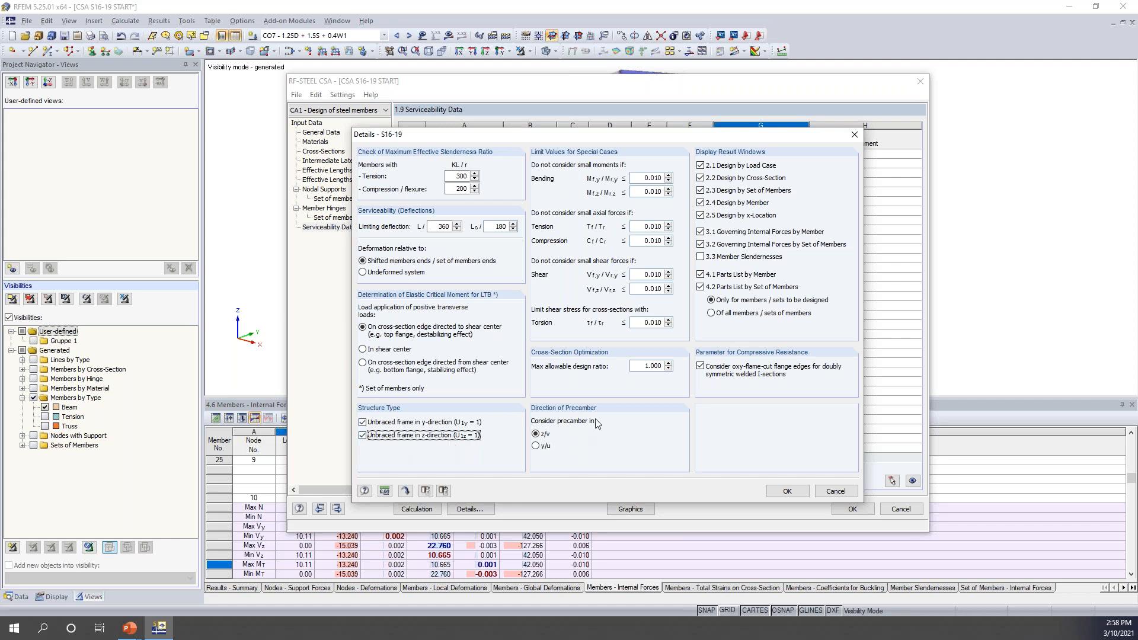
left_click(783, 491)
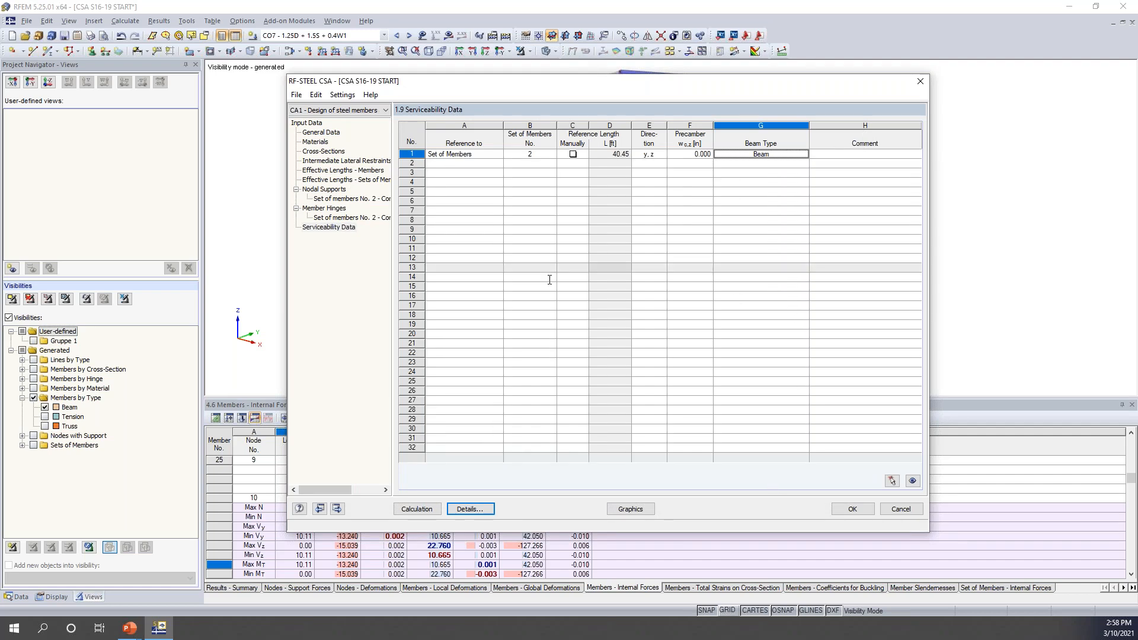
Run the steel design calculation and view the results by cross-section, set of members and member
left_click(416, 509)
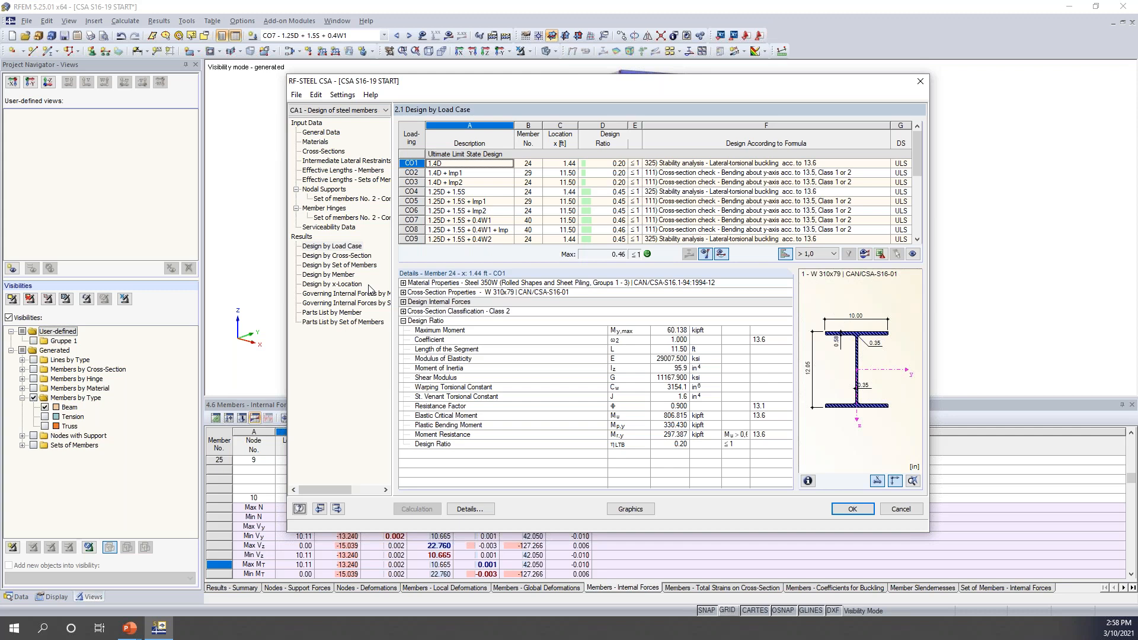
left_click(350, 255)
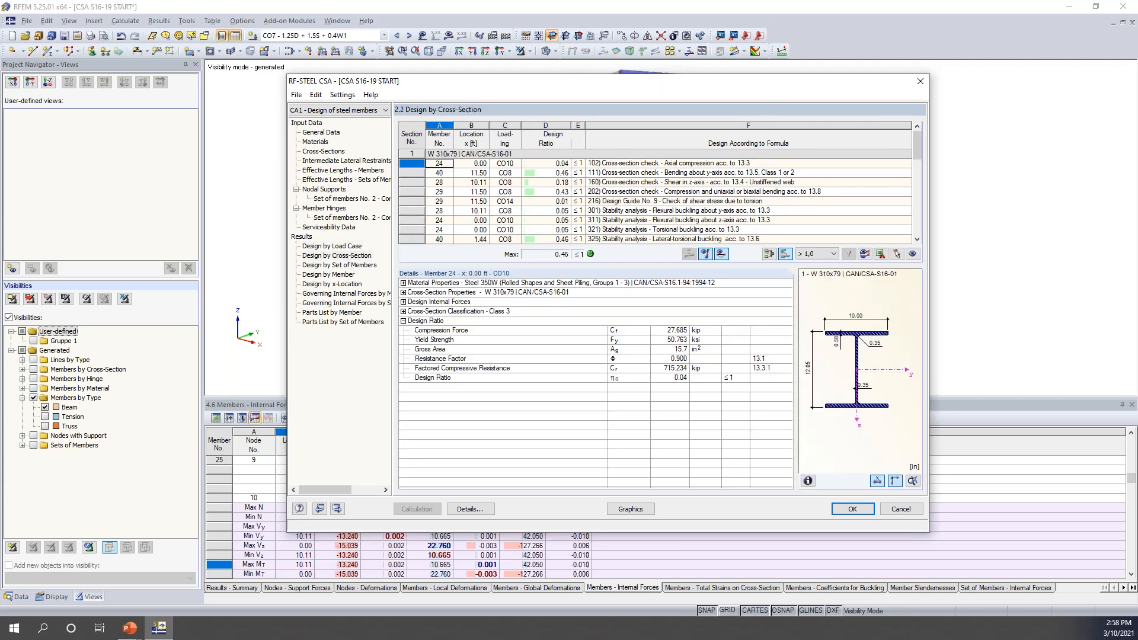
left_click(350, 265)
left_click(349, 275)
Examine the design checks of members 1 and 6, including biaxial bending and flexural buckling, against their locations in the model
left_click_drag(561, 83, 510, 265)
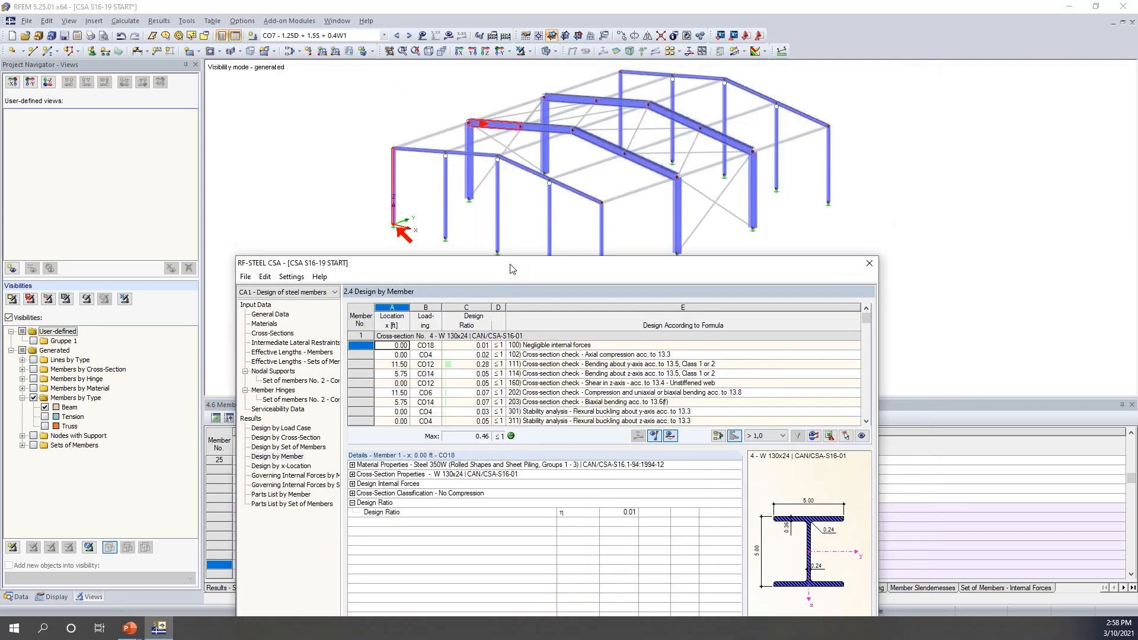
left_click(553, 373)
scroll(553, 373, "down", 7)
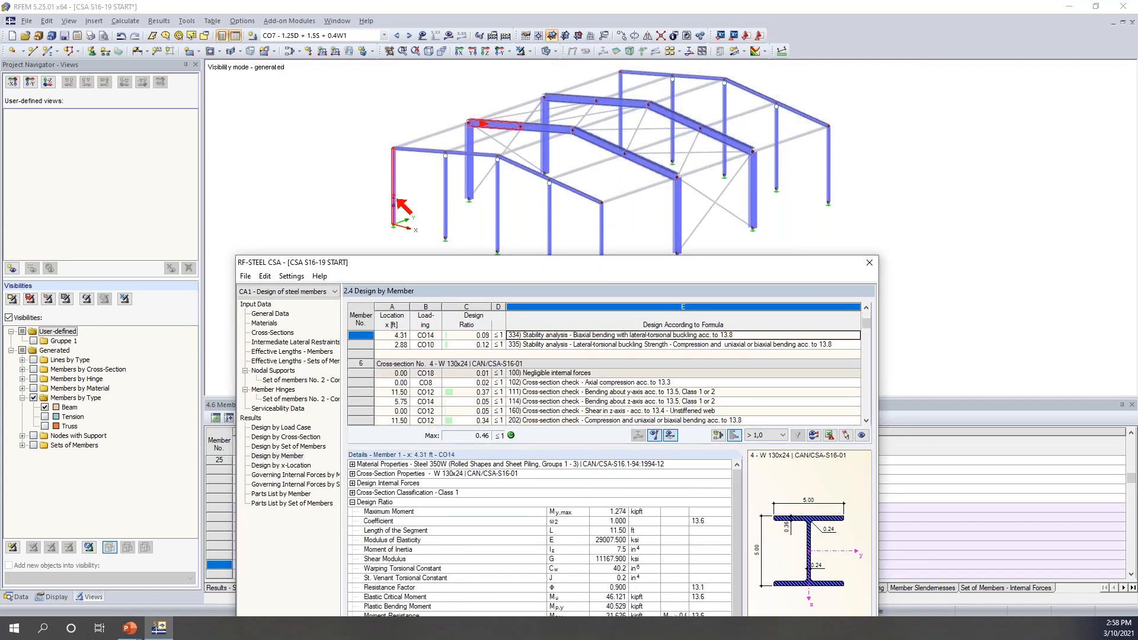
left_click(553, 373)
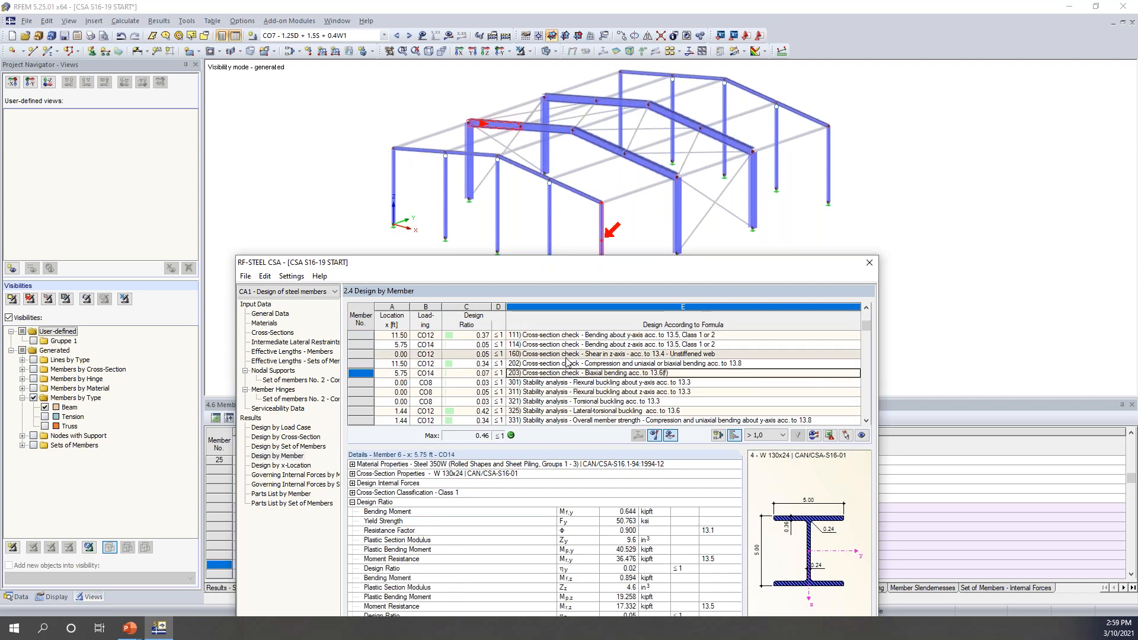
left_click_drag(606, 265, 601, 299)
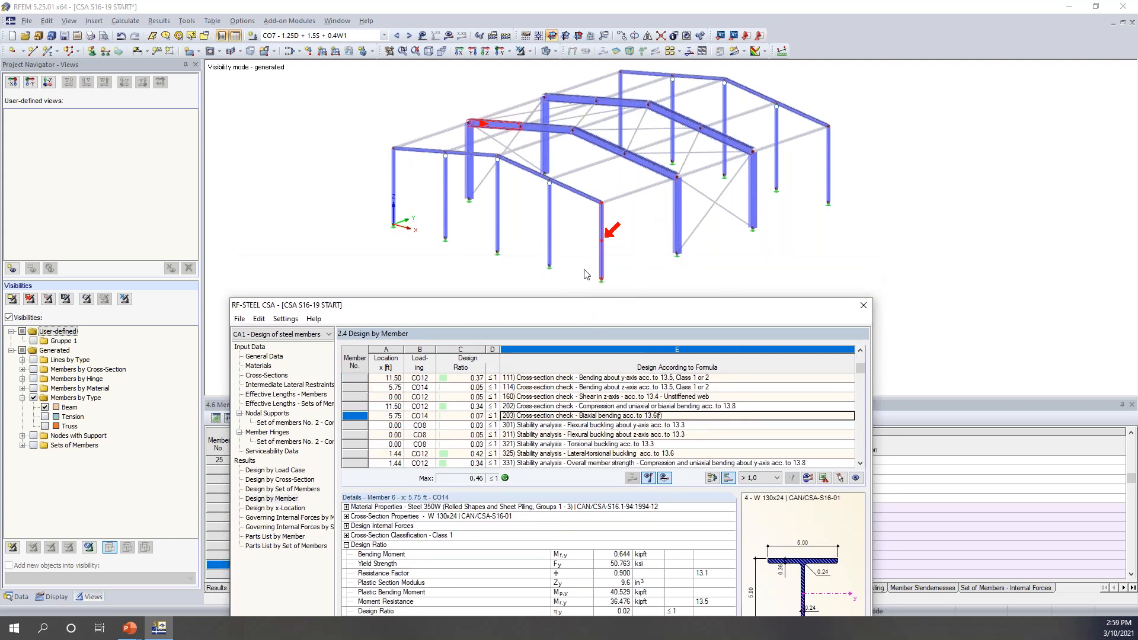
left_click(555, 427)
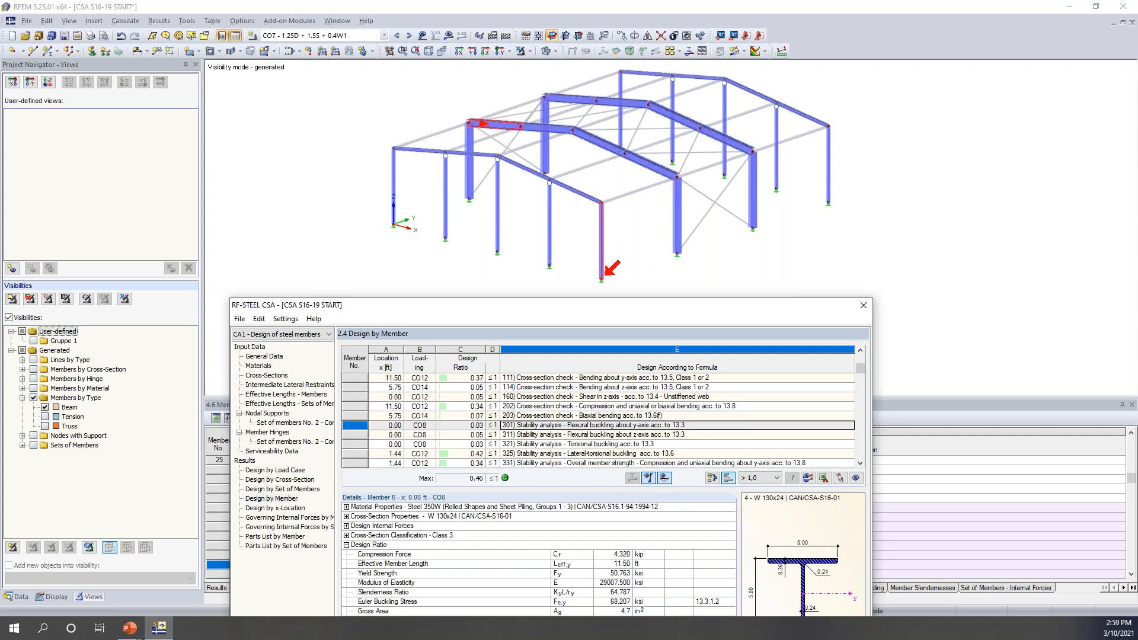
left_click(554, 437)
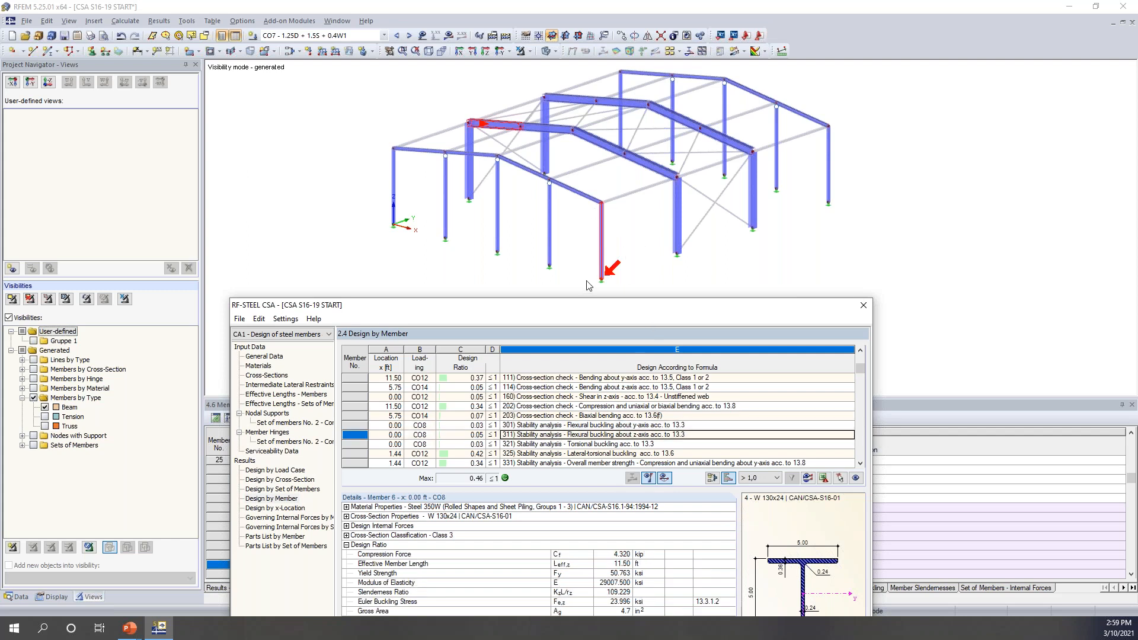
left_click_drag(587, 308, 626, 77)
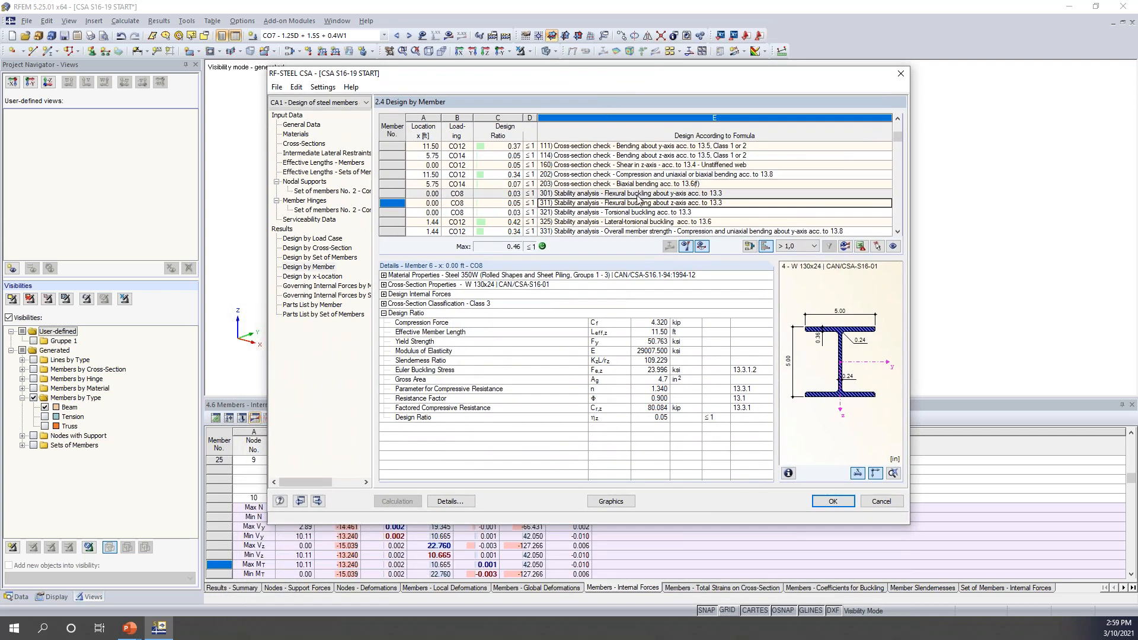
Examine the design details of member 6 for the axial compression check and the bending checks about the y- and z-axes
scroll(619, 186, "up", 1)
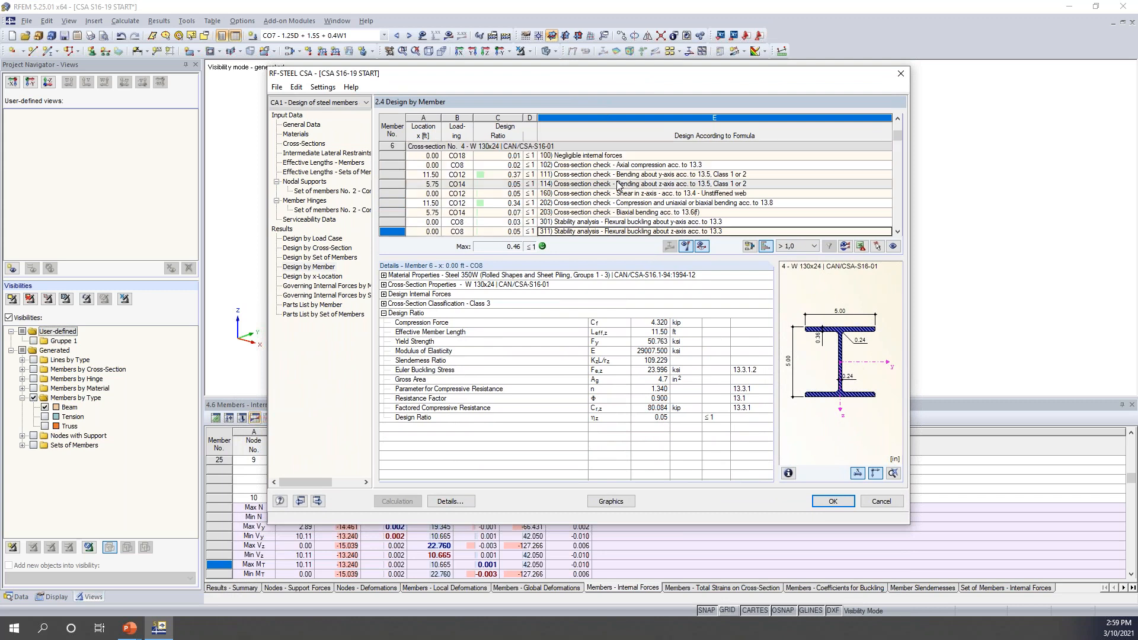
scroll(618, 186, "up", 1)
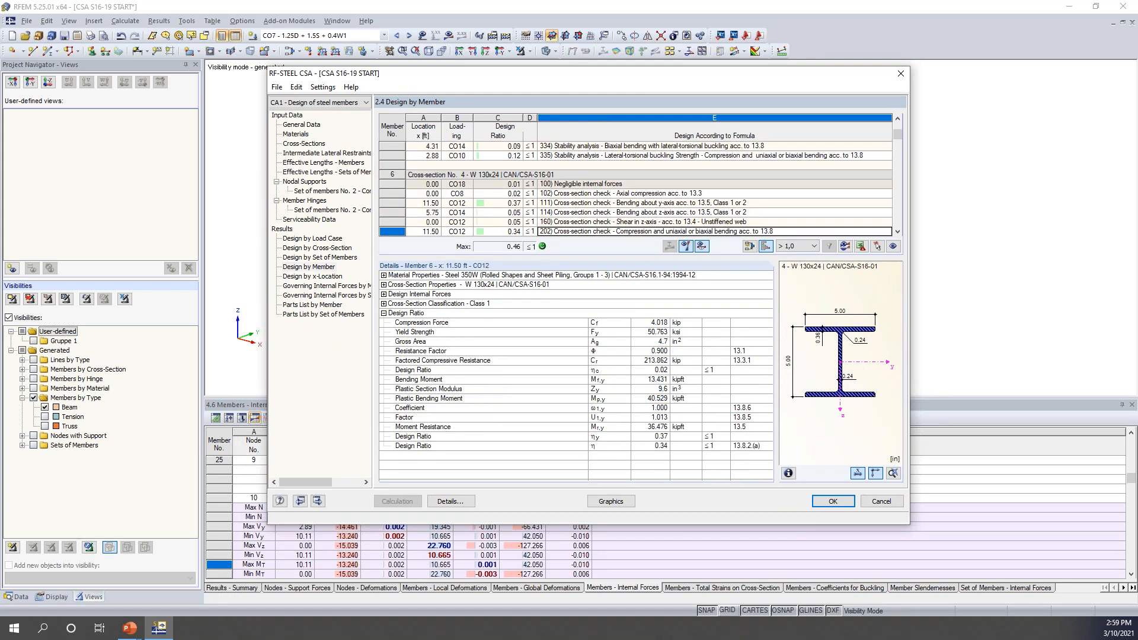
scroll(608, 169, "down", 1)
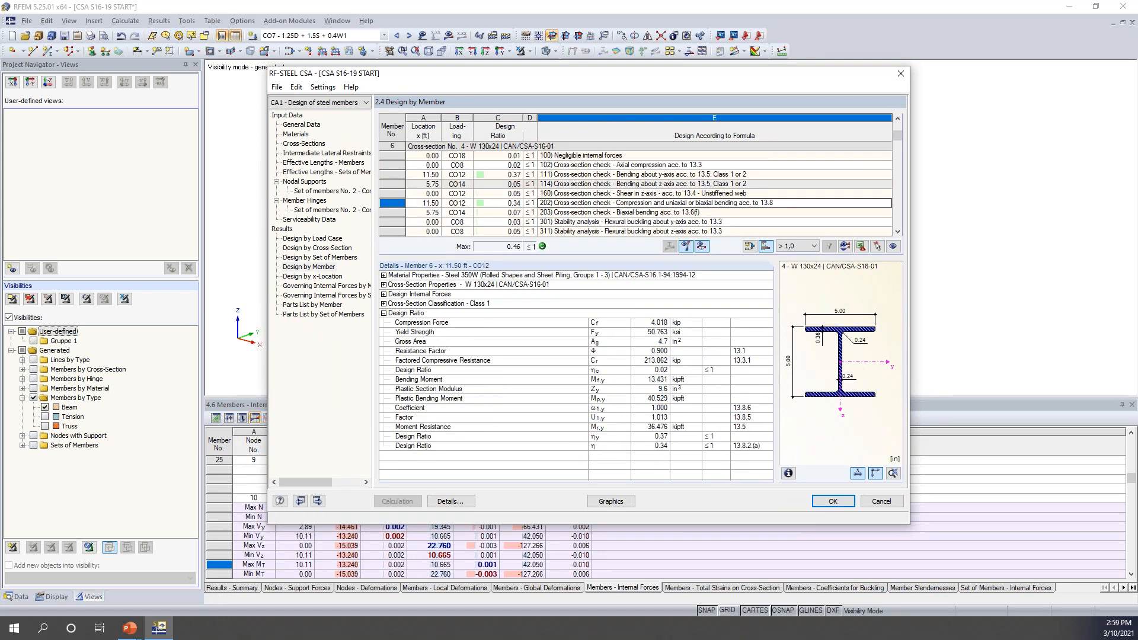
left_click(608, 165)
left_click(606, 173)
left_click(599, 186)
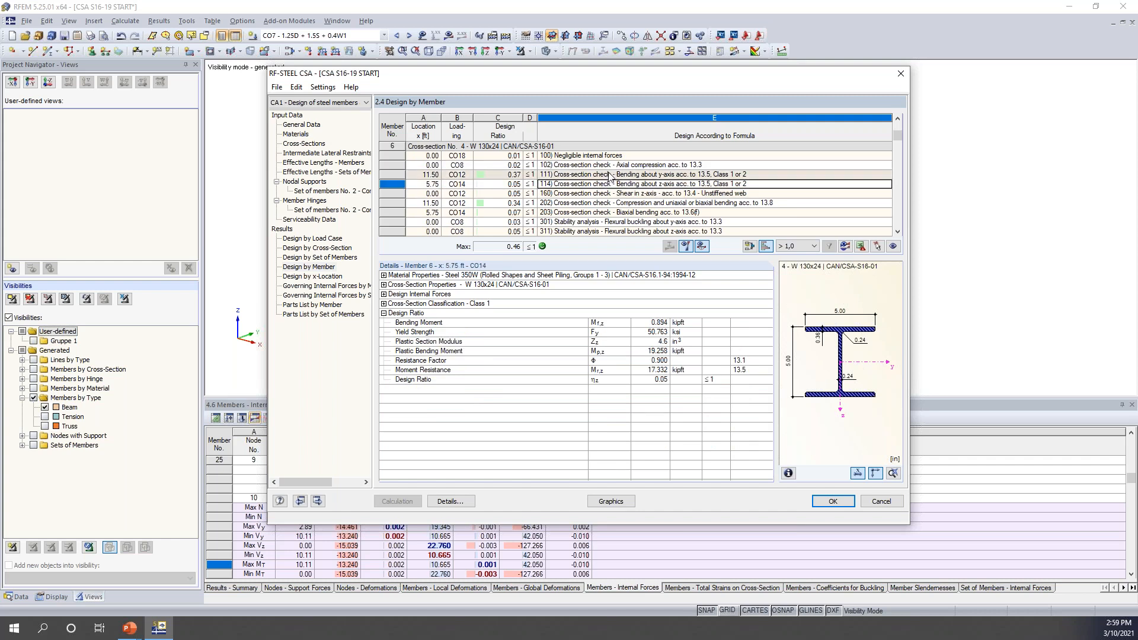
Examine member 6's compression and uniaxial or biaxial bending check, its internal forces and cross-section classification, and its stability checks
left_click(611, 202)
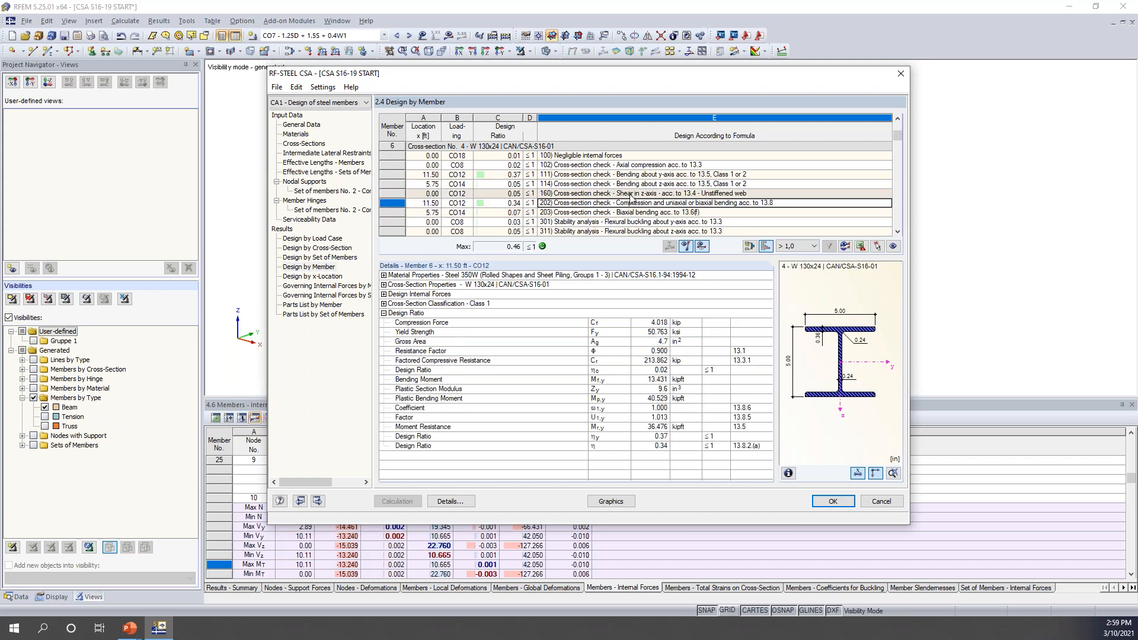
left_click(384, 295)
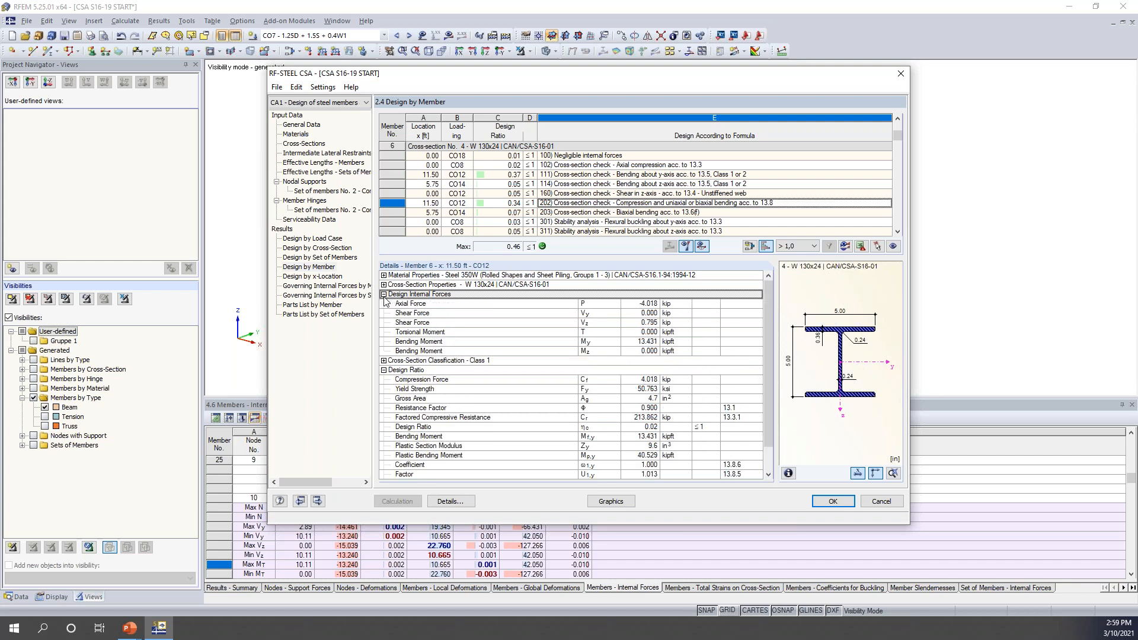
left_click(384, 361)
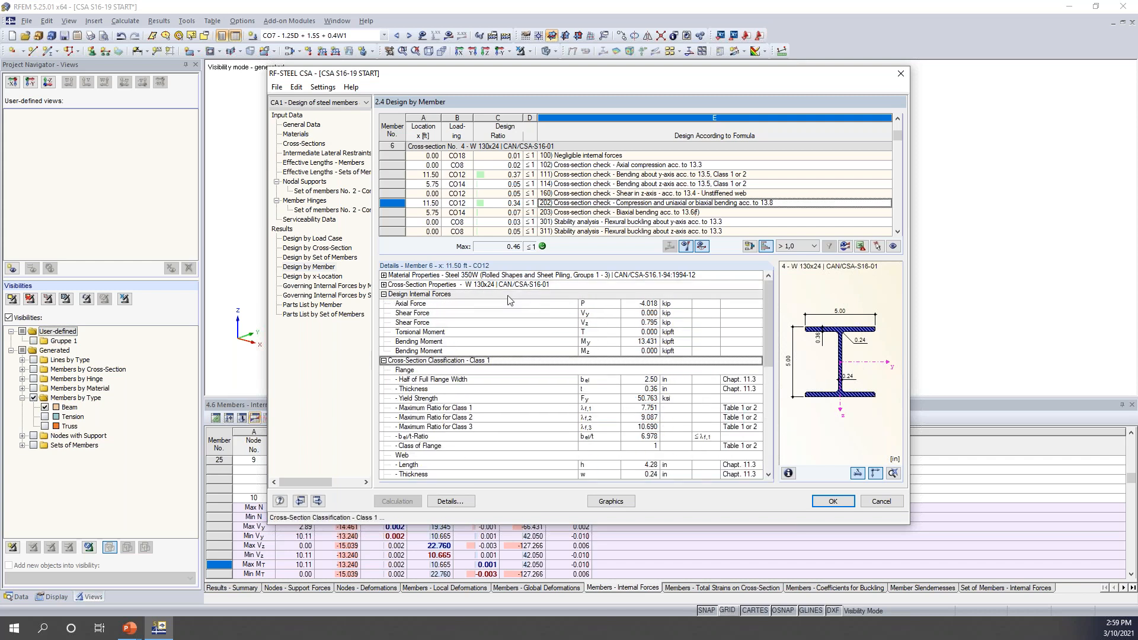
scroll(545, 327, "down", 2)
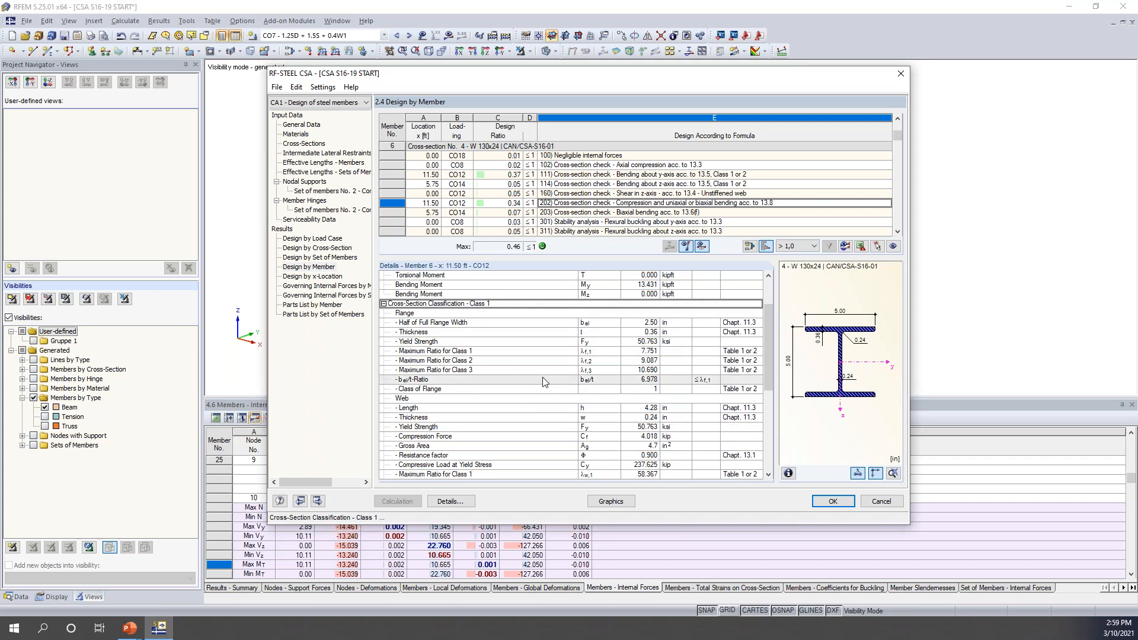
scroll(544, 381, "down", 5)
scroll(545, 381, "down", 2)
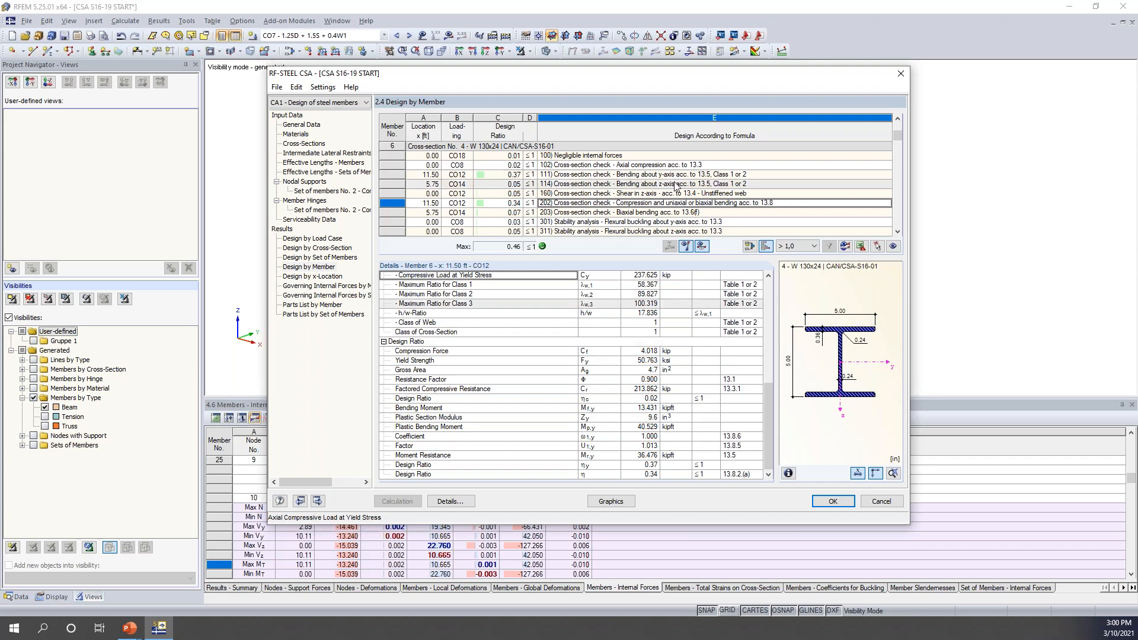
scroll(677, 188, "down", 4)
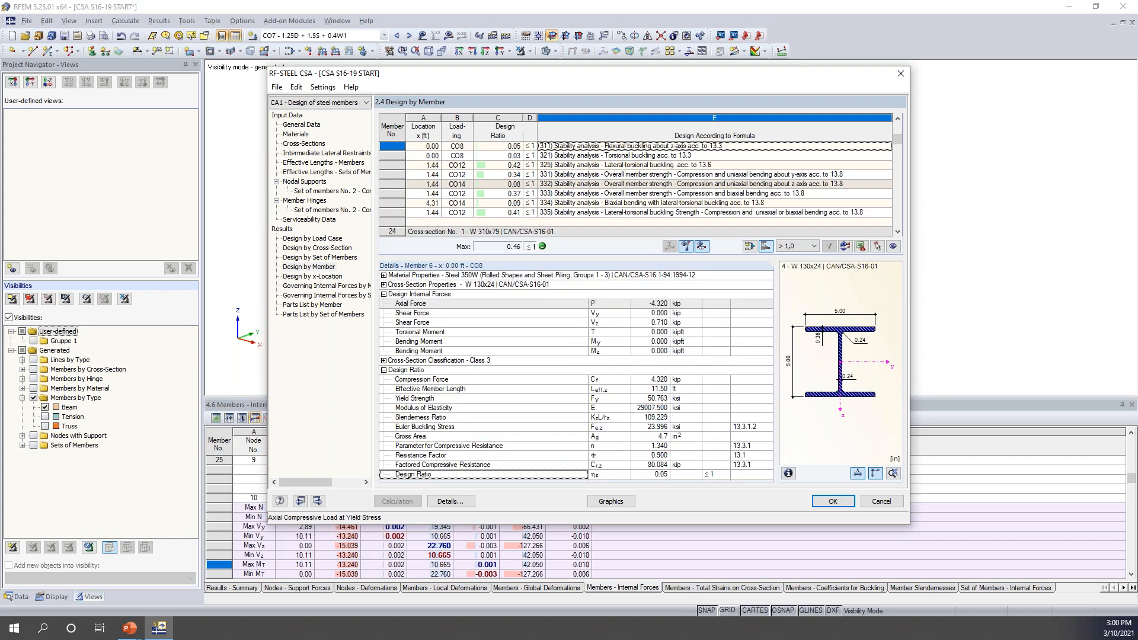
scroll(677, 187, "down", 3)
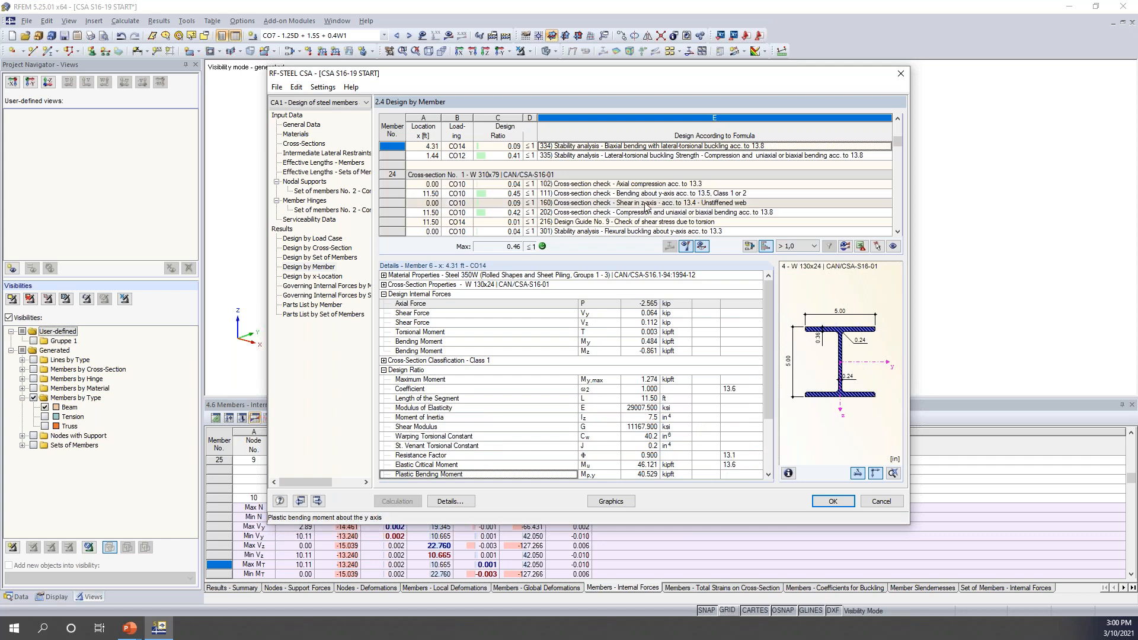
Filter the member results to the maximum design ratios and examine the governing checks of members 24 and 25
left_click(814, 246)
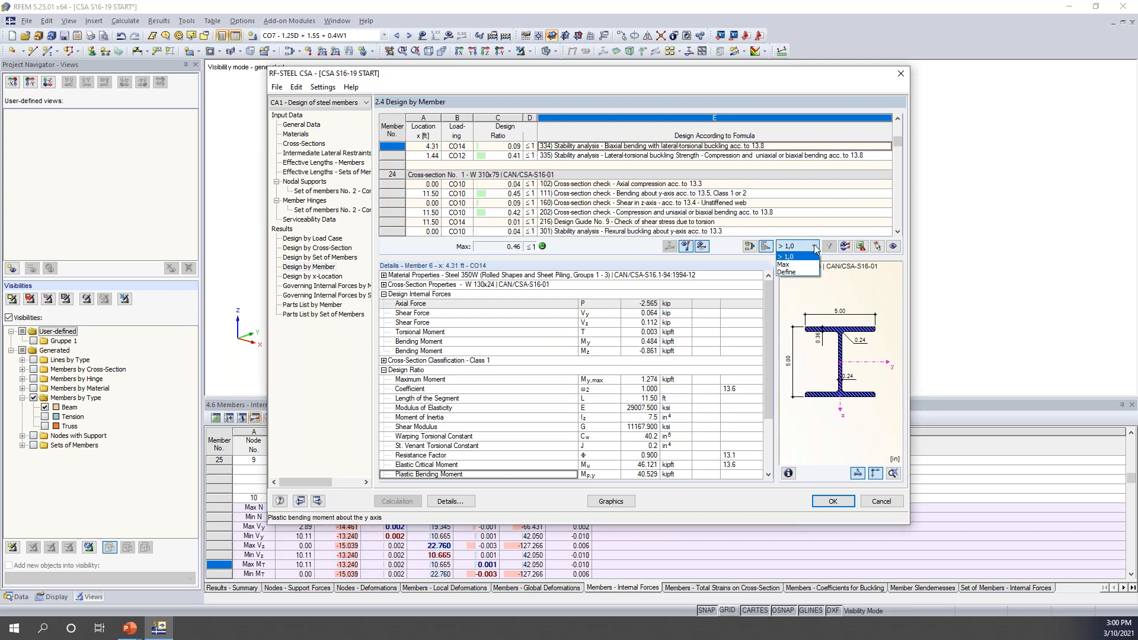
left_click(804, 265)
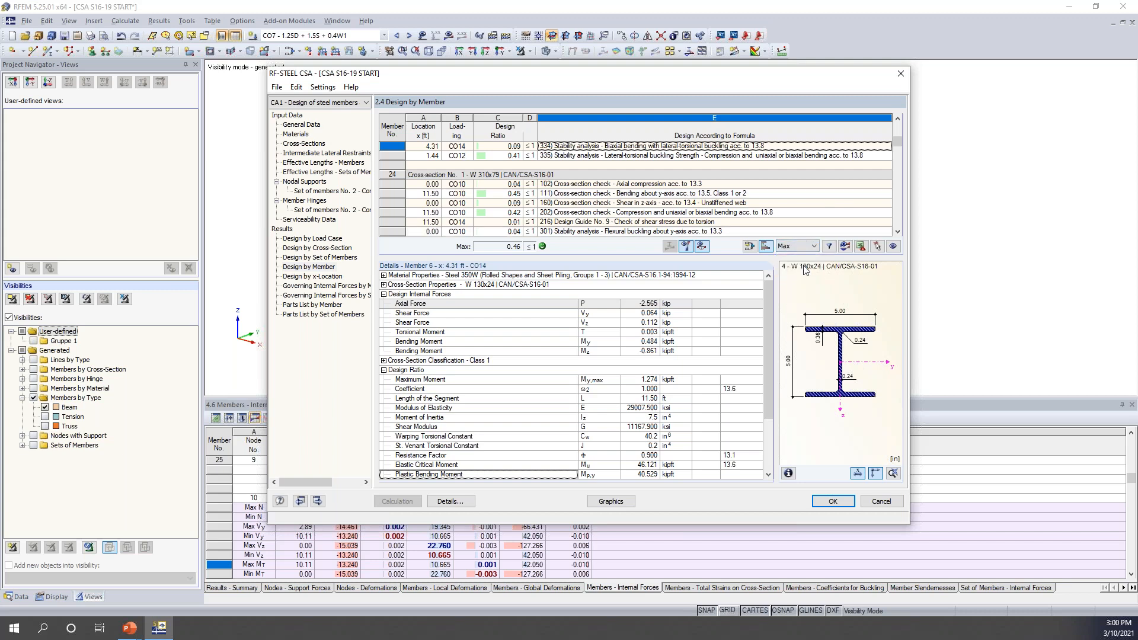
left_click(829, 246)
left_click(679, 177)
left_click(676, 205)
left_click(675, 231)
scroll(689, 198, "down", 2)
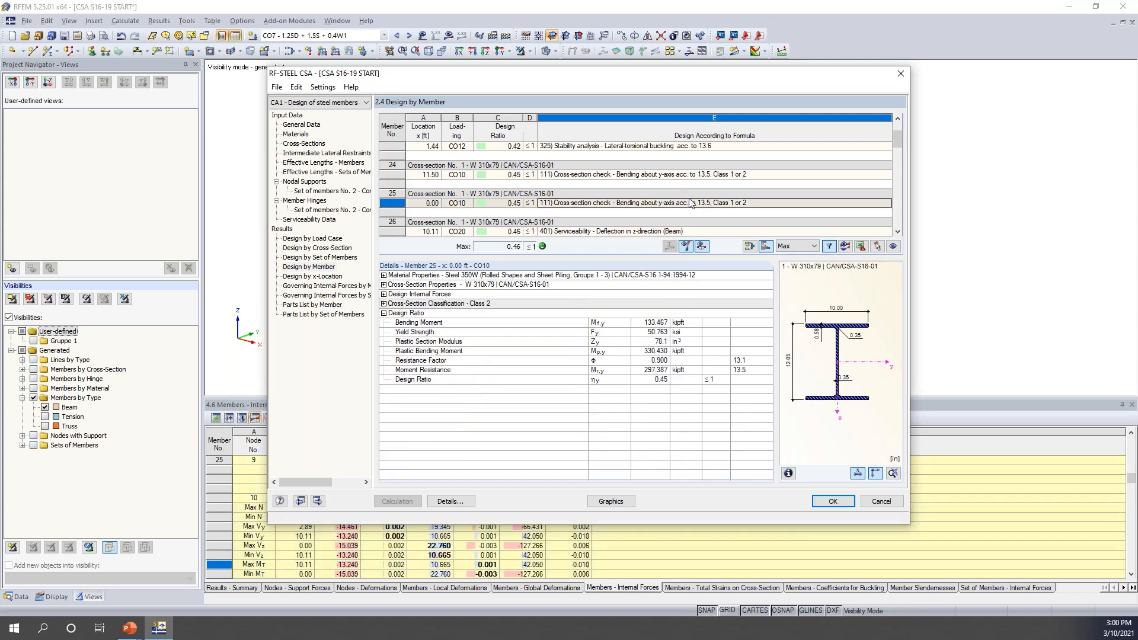
scroll(689, 199, "up", 3)
left_click(691, 212)
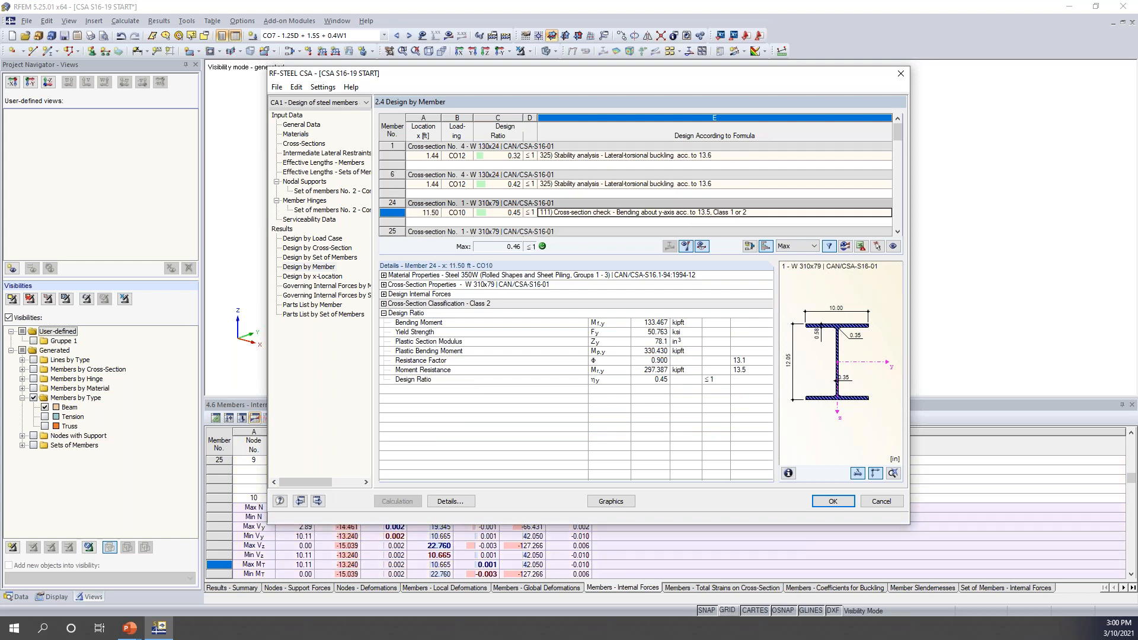
Reset the design ratio filter to > 1,0 and view the z-axis shear check of member 1
left_click(803, 248)
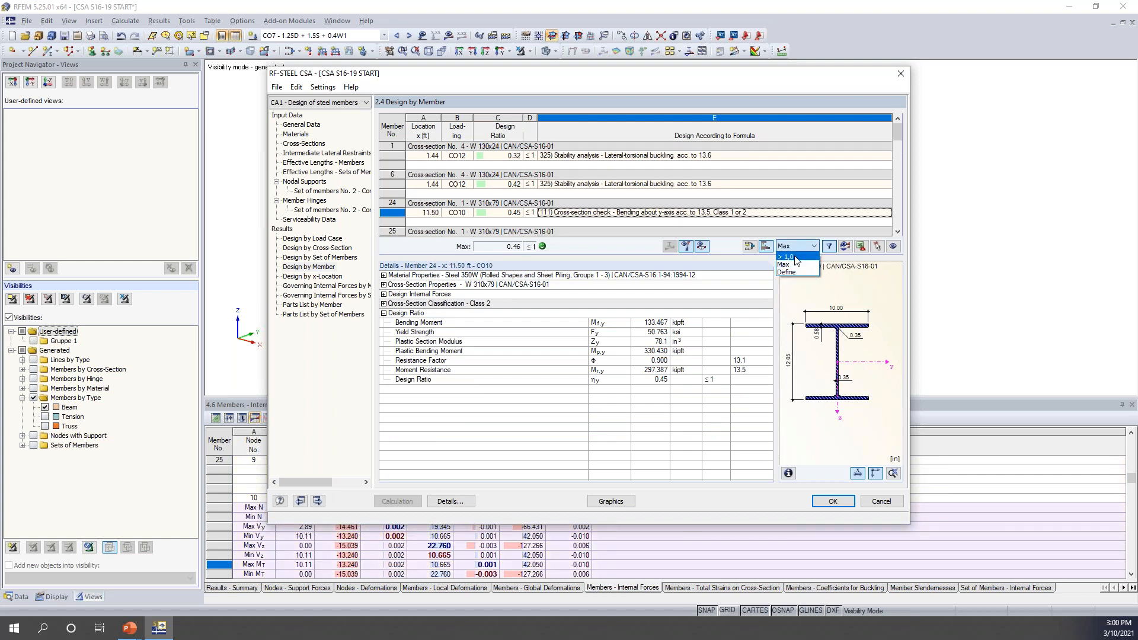
left_click(797, 261)
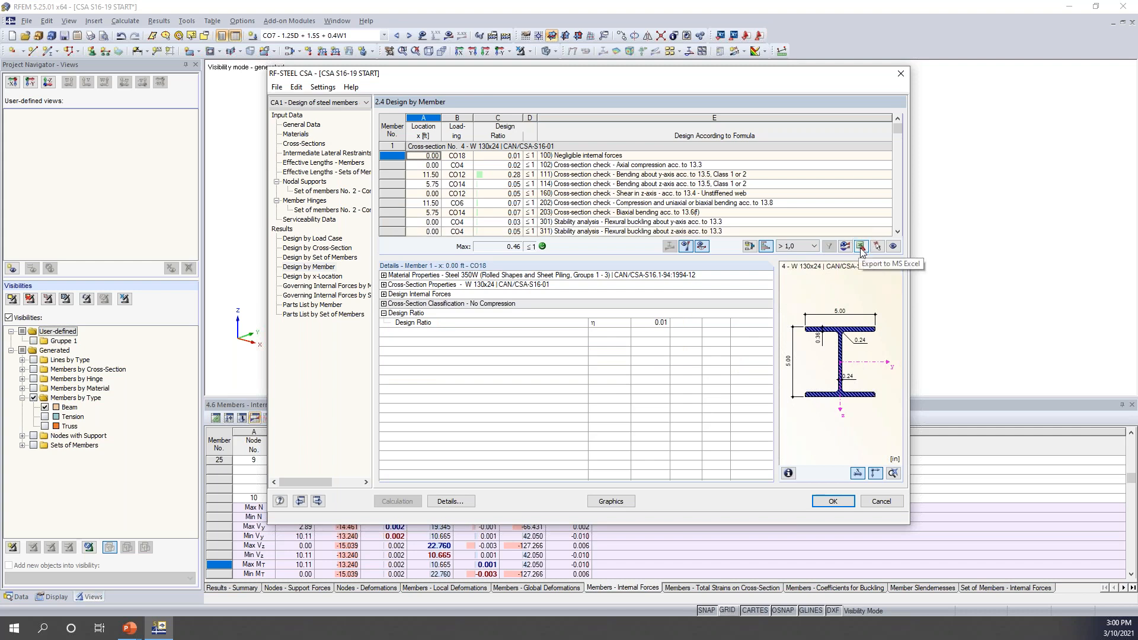
left_click(652, 194)
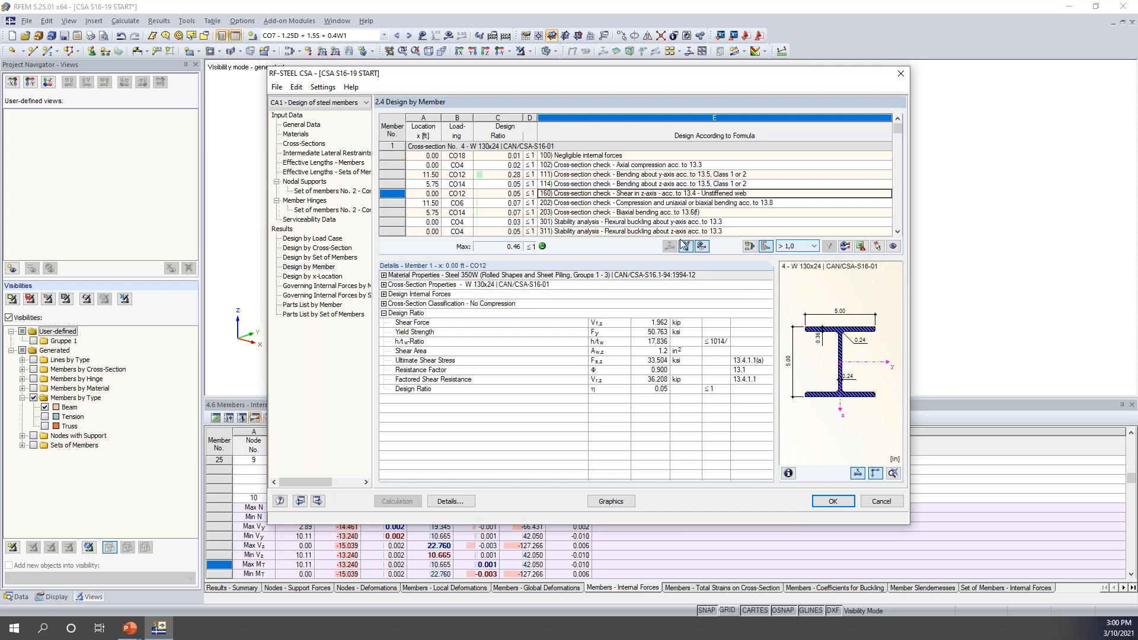
Open the results by set of members and examine the details of stability check 350 for continuous members 25-28
left_click(337, 258)
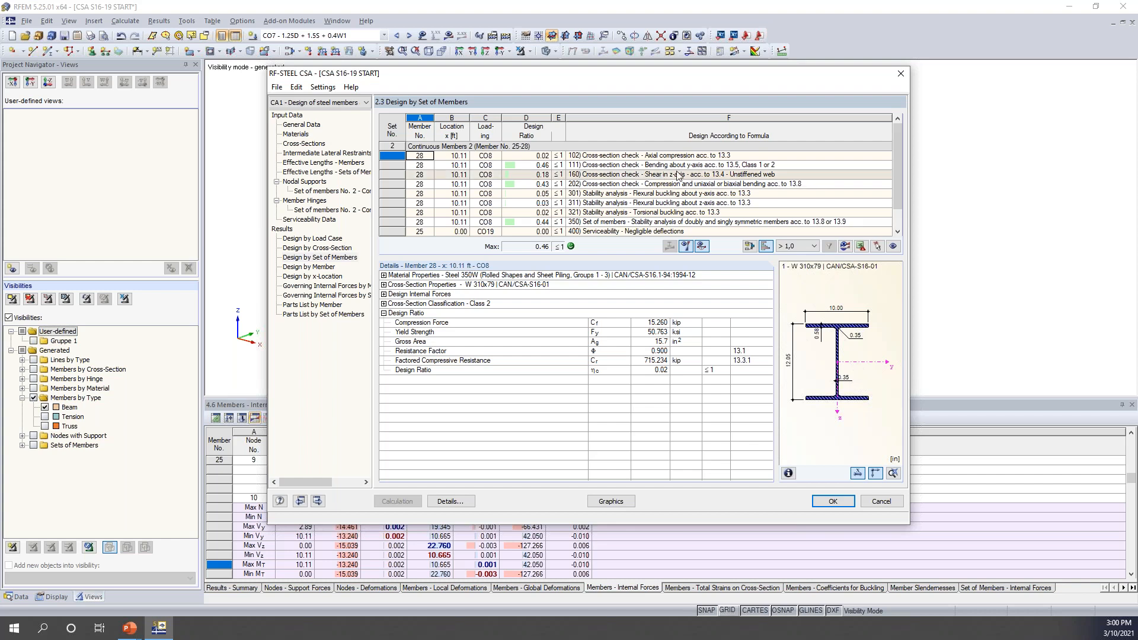
left_click(653, 223)
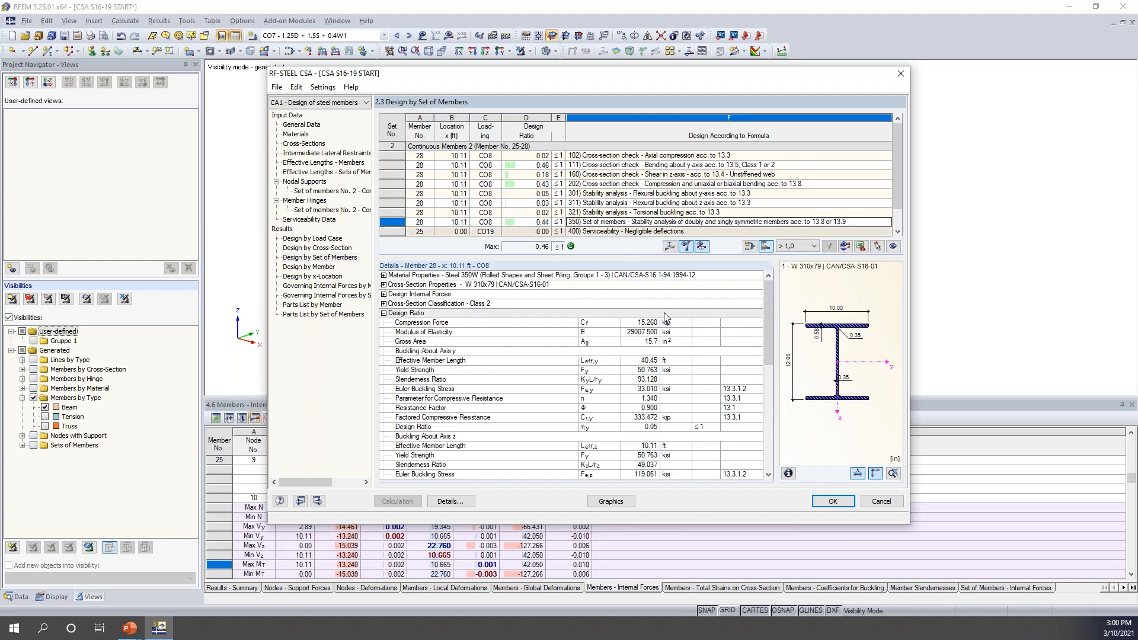
scroll(475, 313, "down", 5)
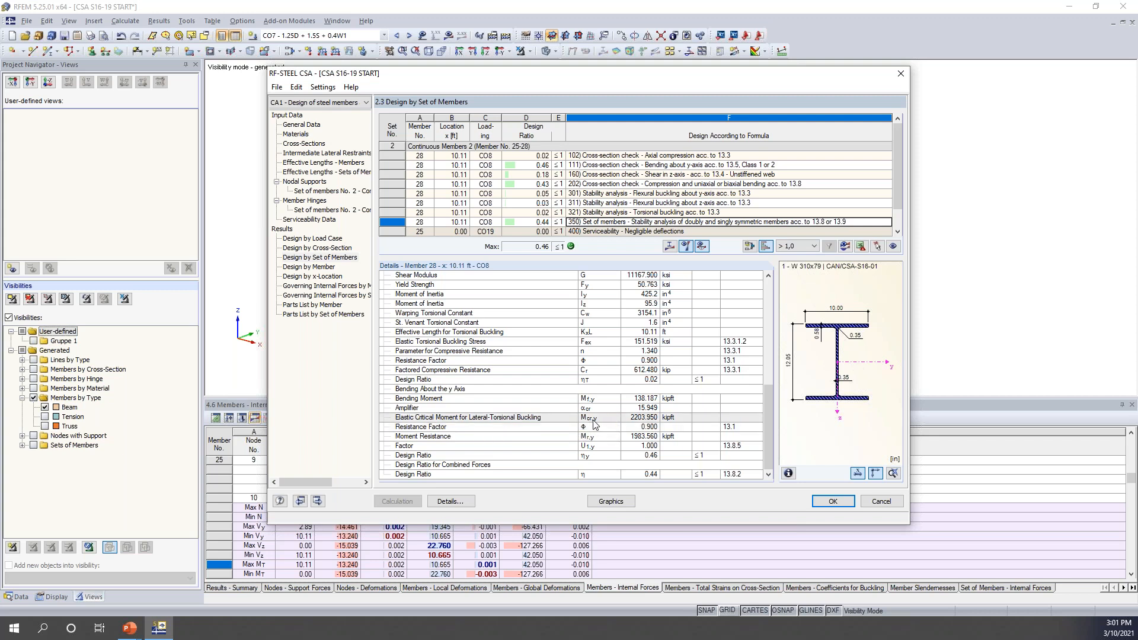
Inspect the mode shape of the set of members with a display factor of 0.50, and close the mode shape view
left_click(669, 247)
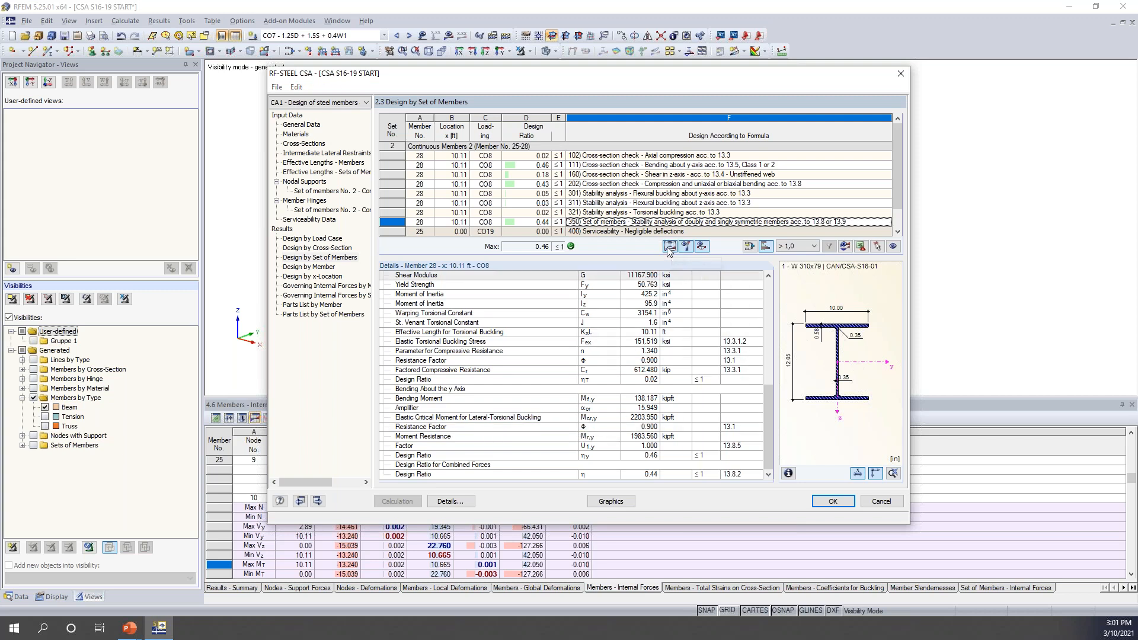
left_click_drag(591, 298, 480, 350)
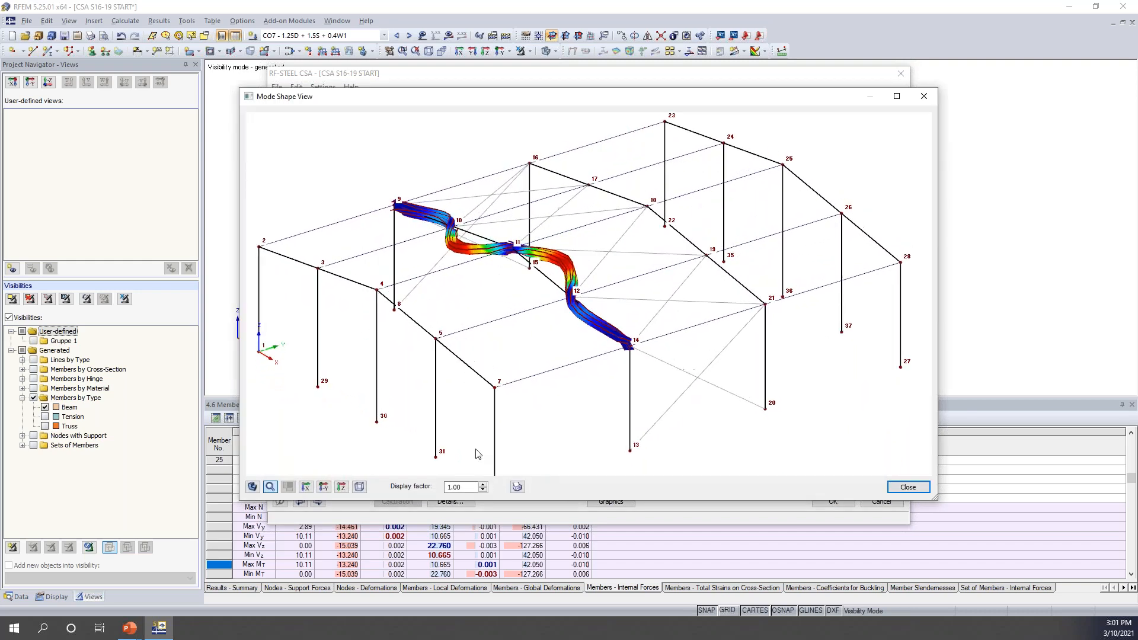
left_click(483, 491)
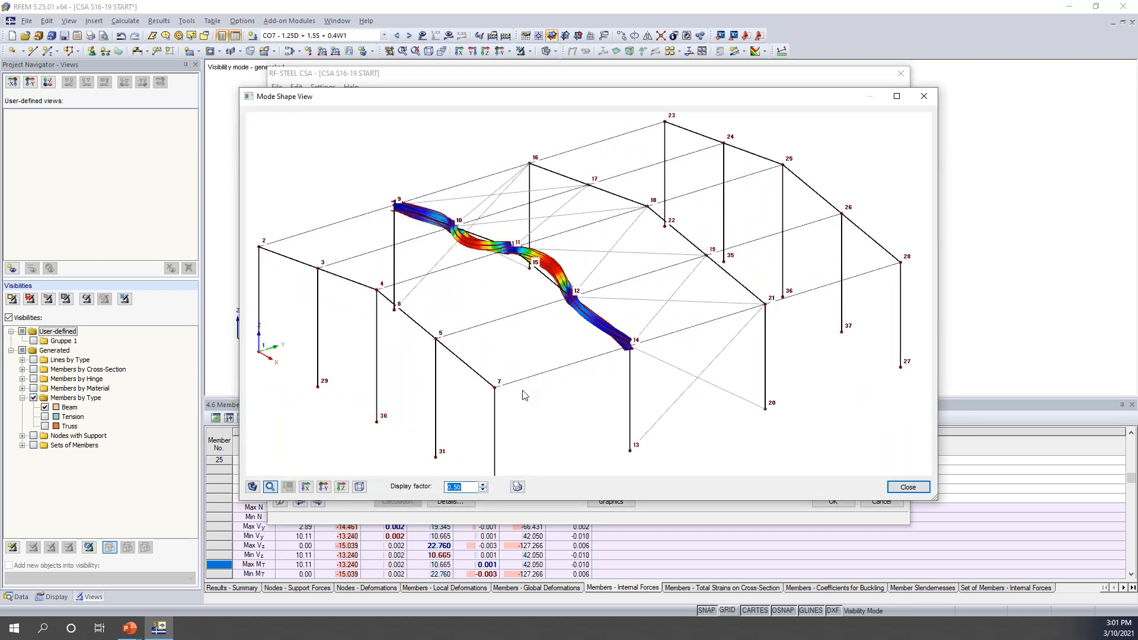
scroll(530, 260, "up", 2)
scroll(528, 256, "up", 8)
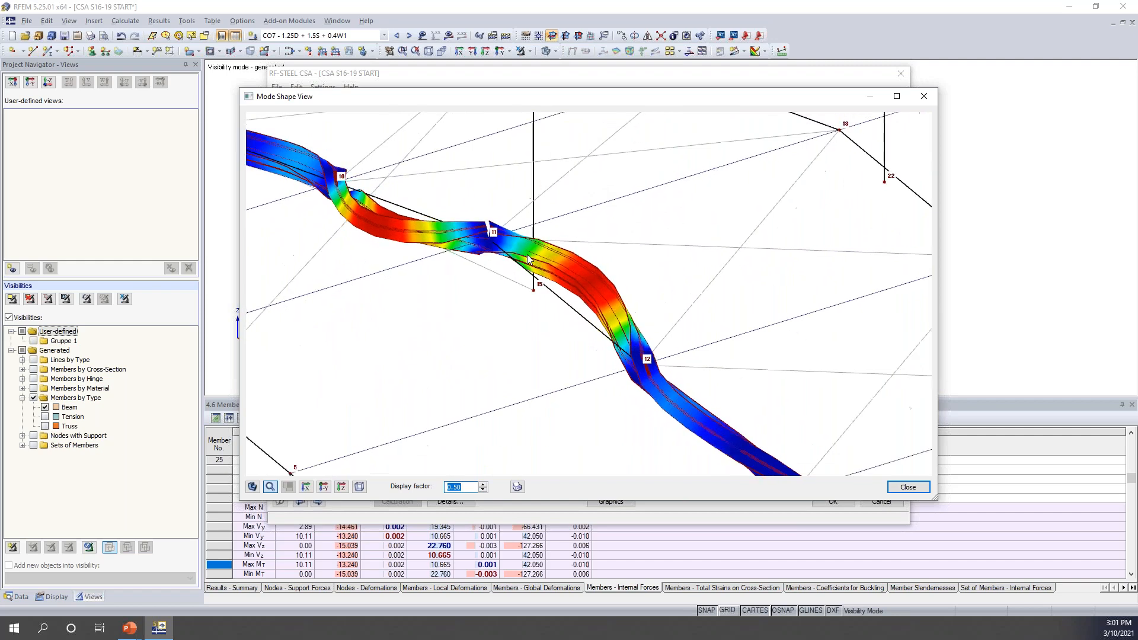
scroll(528, 257, "down", 5)
left_click_drag(526, 299, 498, 325)
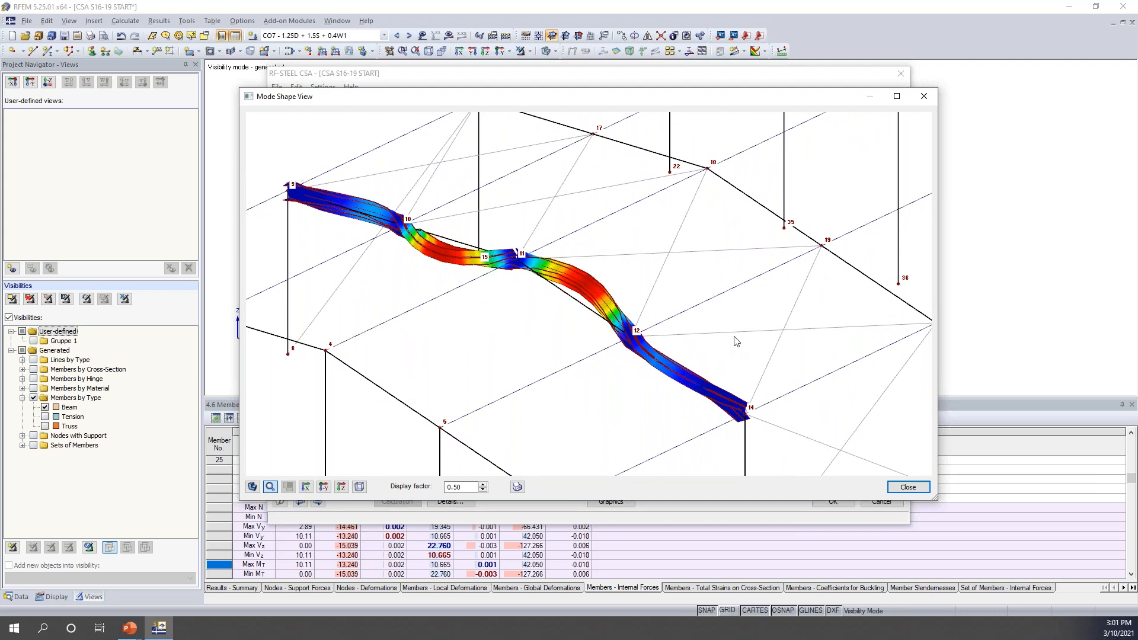
left_click(908, 486)
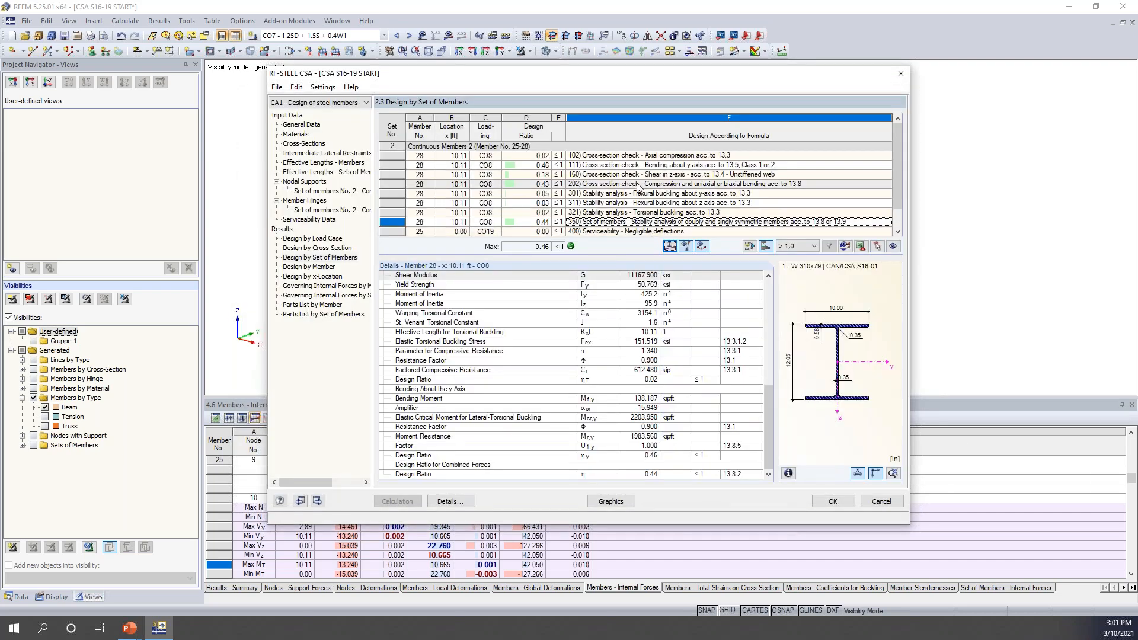
Examine the set's z-direction serviceability check with its deflections, and locate the governing point in the model
scroll(610, 219, "down", 2)
left_click(621, 222)
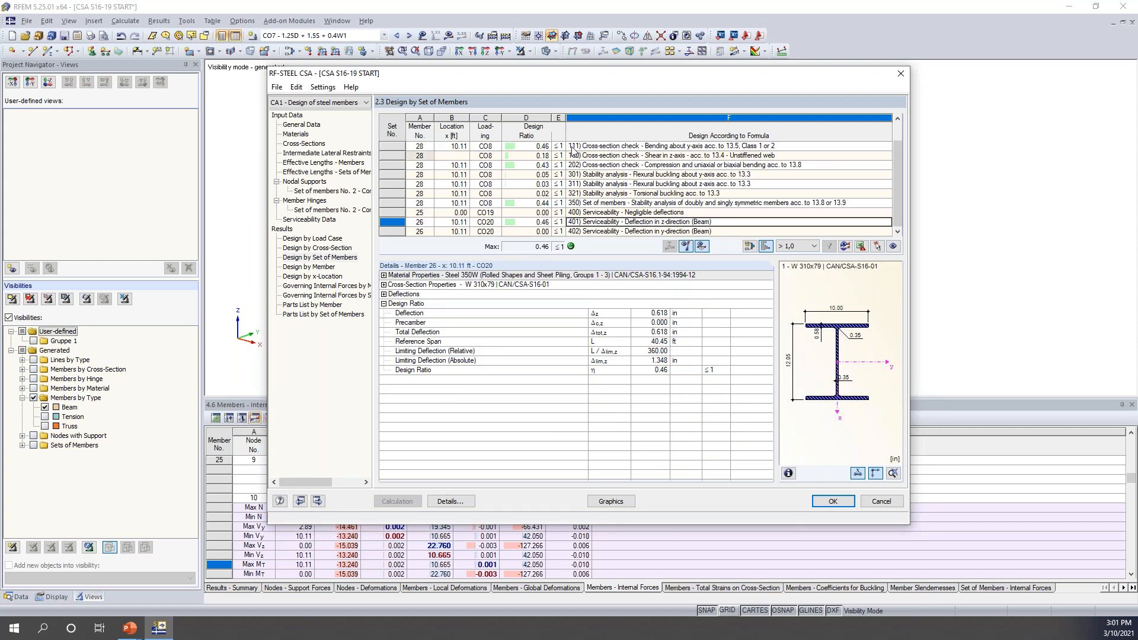
left_click(383, 294)
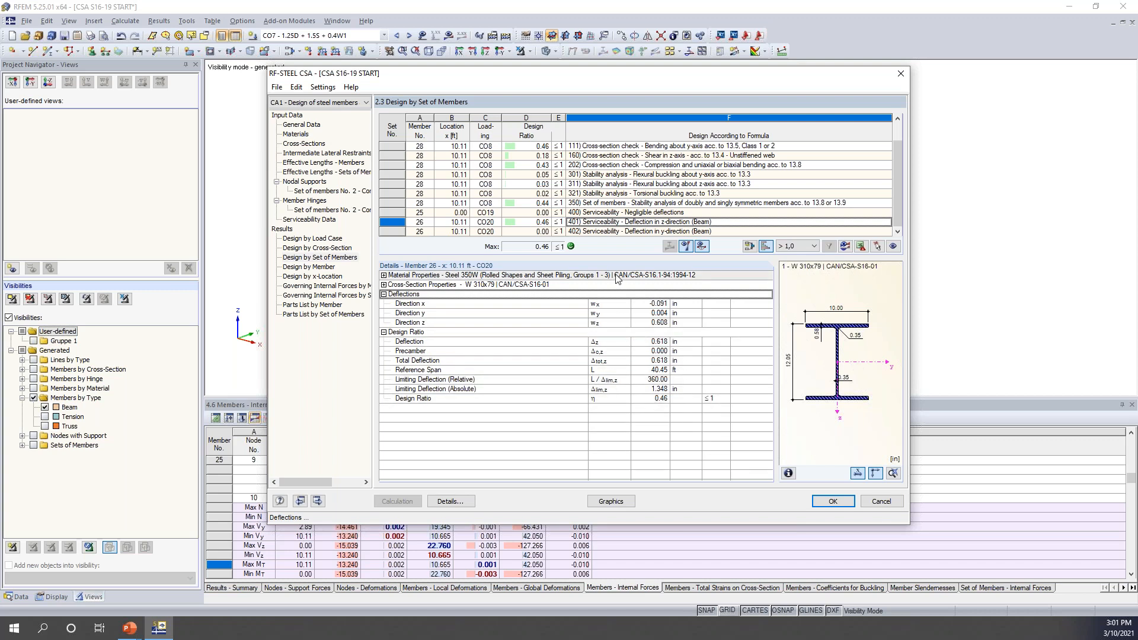
left_click_drag(673, 87, 654, 321)
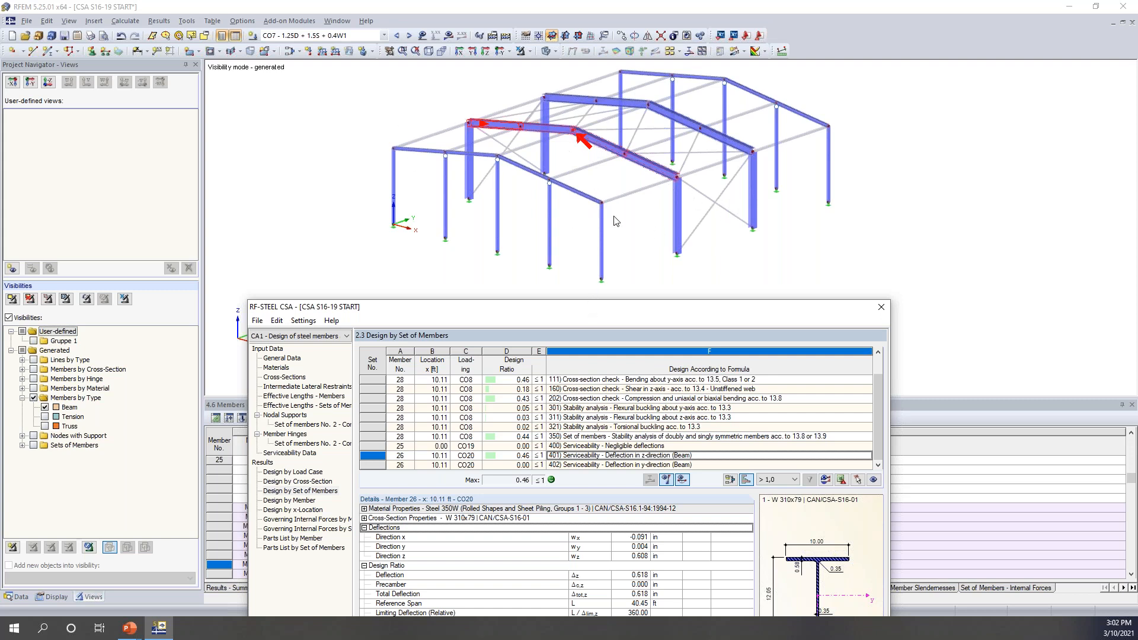
left_click_drag(671, 307, 689, 73)
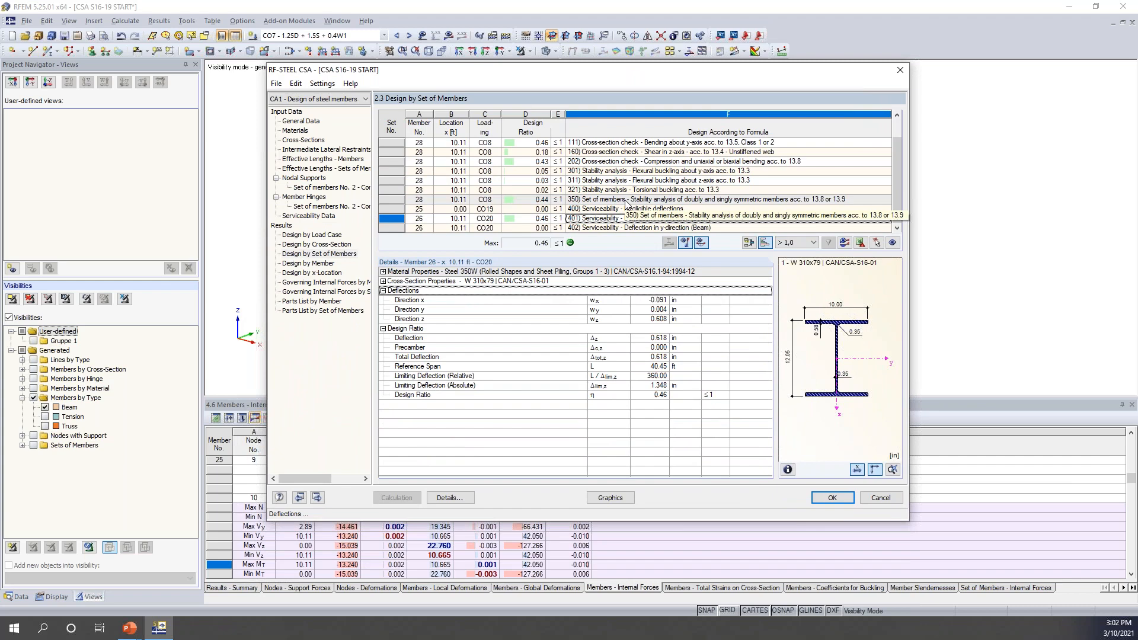
Display the RF-STEEL CSA design ratios graphically on the hall model
left_click(603, 499)
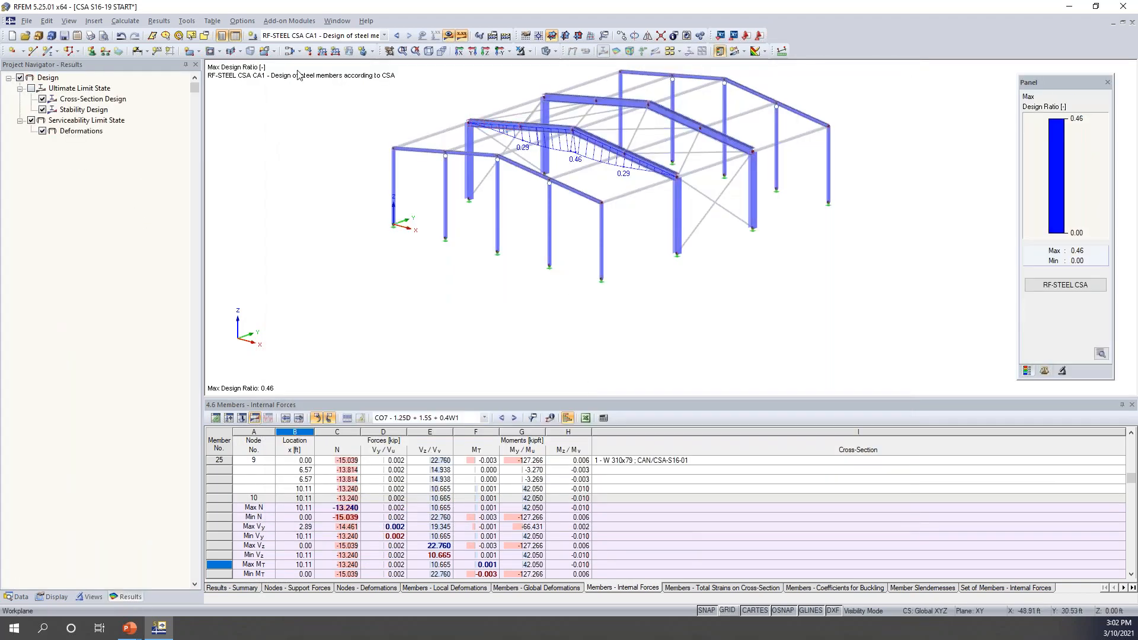
left_click(316, 36)
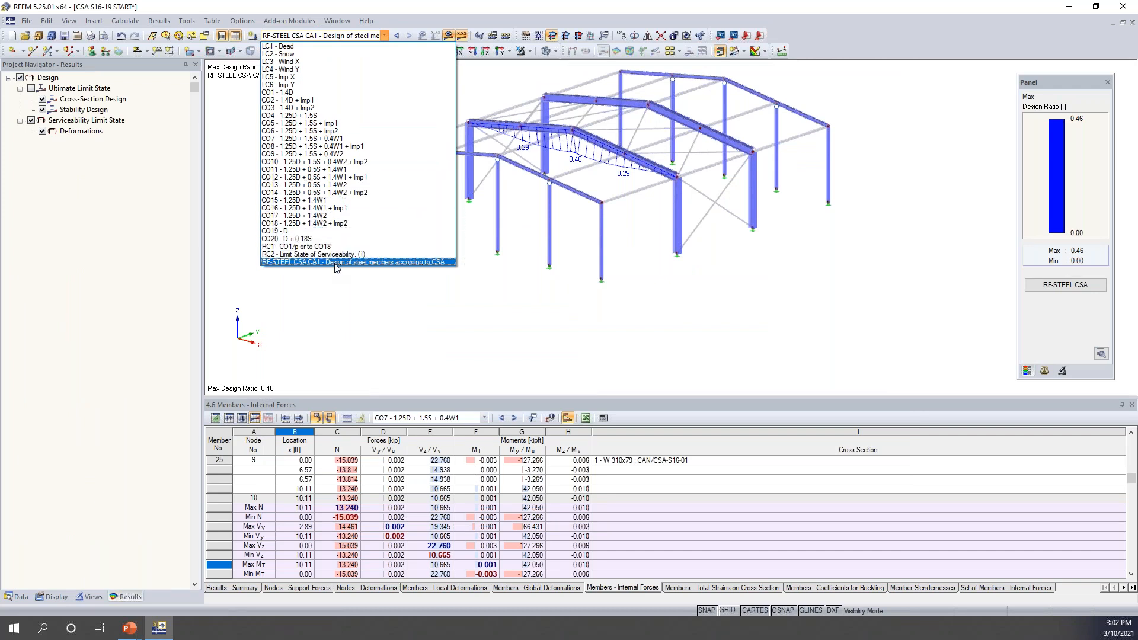
left_click(335, 294)
middle_click_drag(378, 278, 394, 332)
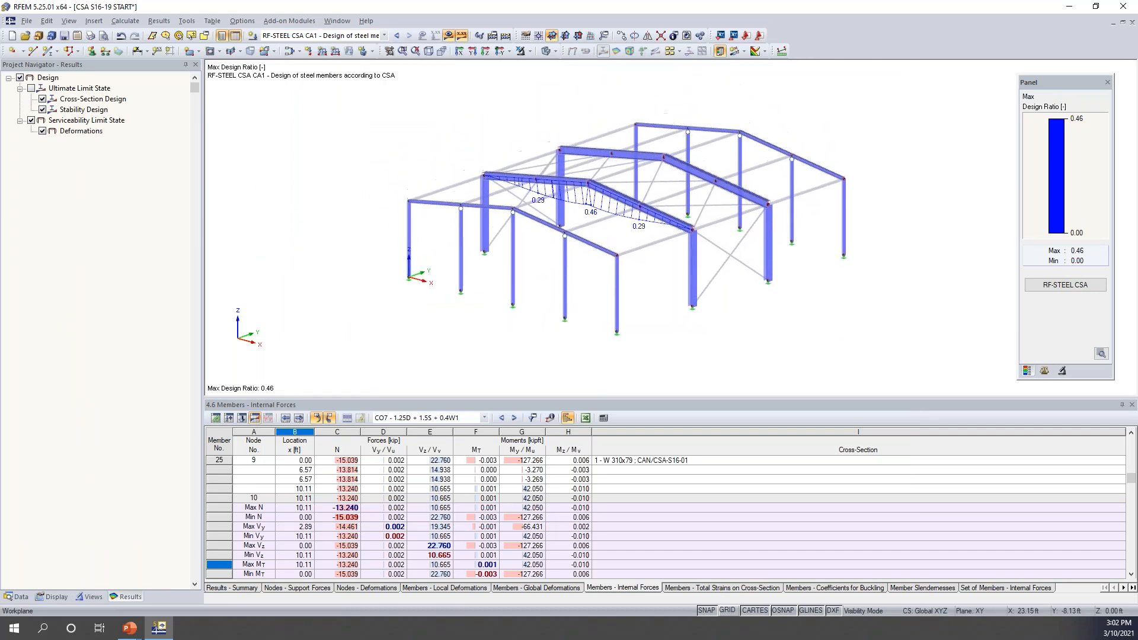
View the ultimate limit state design ratios on the model and switch back to only the serviceability deformation ratios
left_click(32, 88)
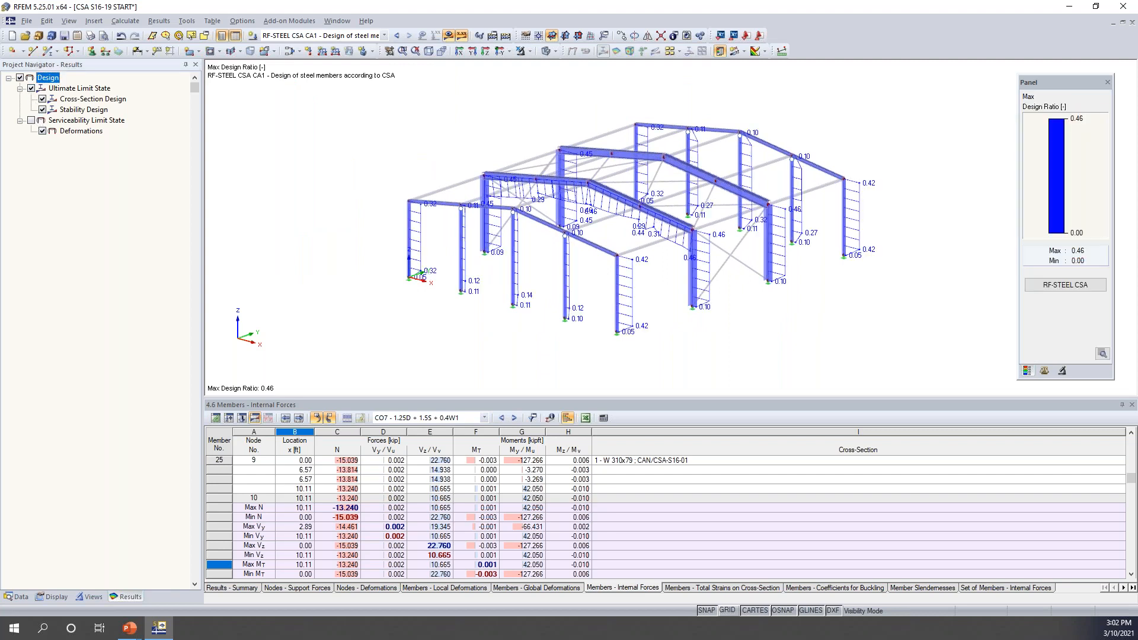
scroll(667, 289, "up", 2)
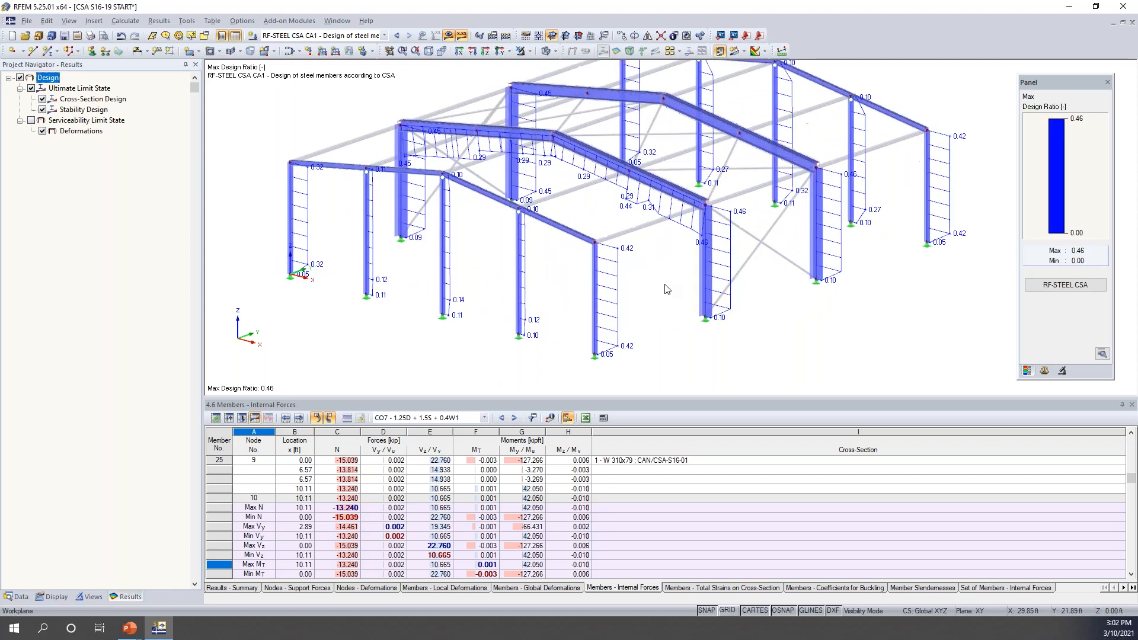
scroll(668, 290, "up", 1)
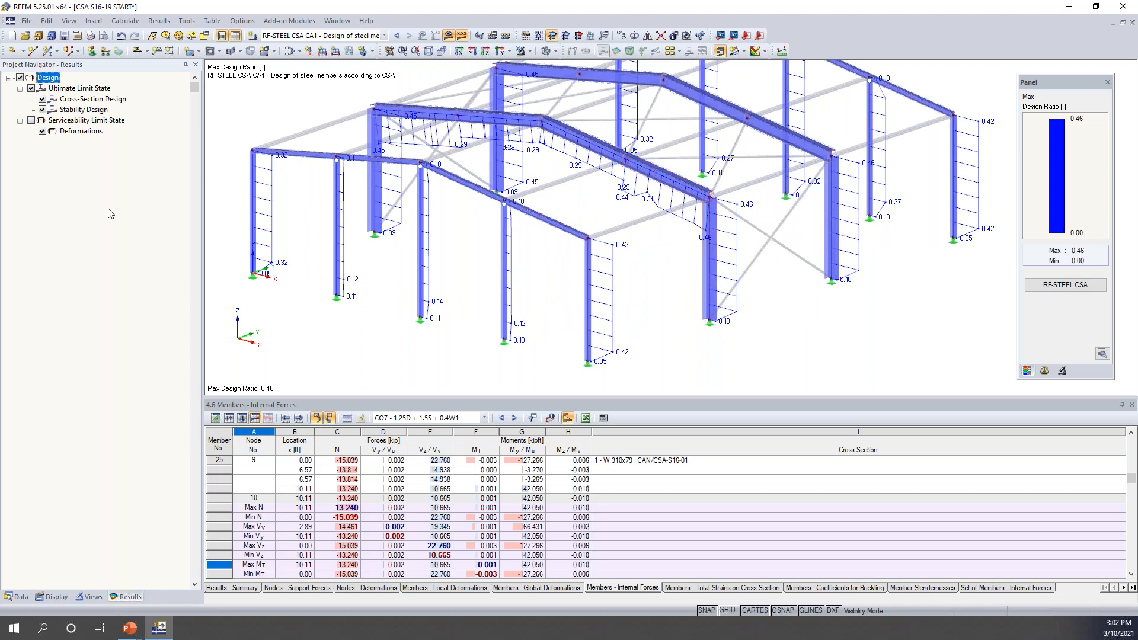
left_click(31, 88)
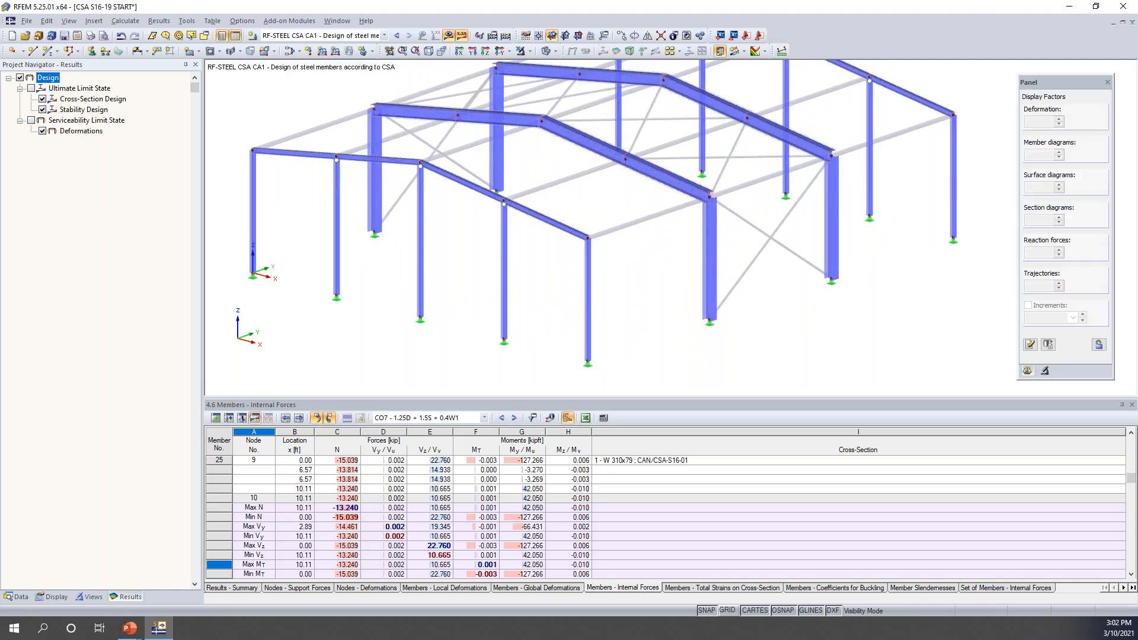
left_click(31, 120)
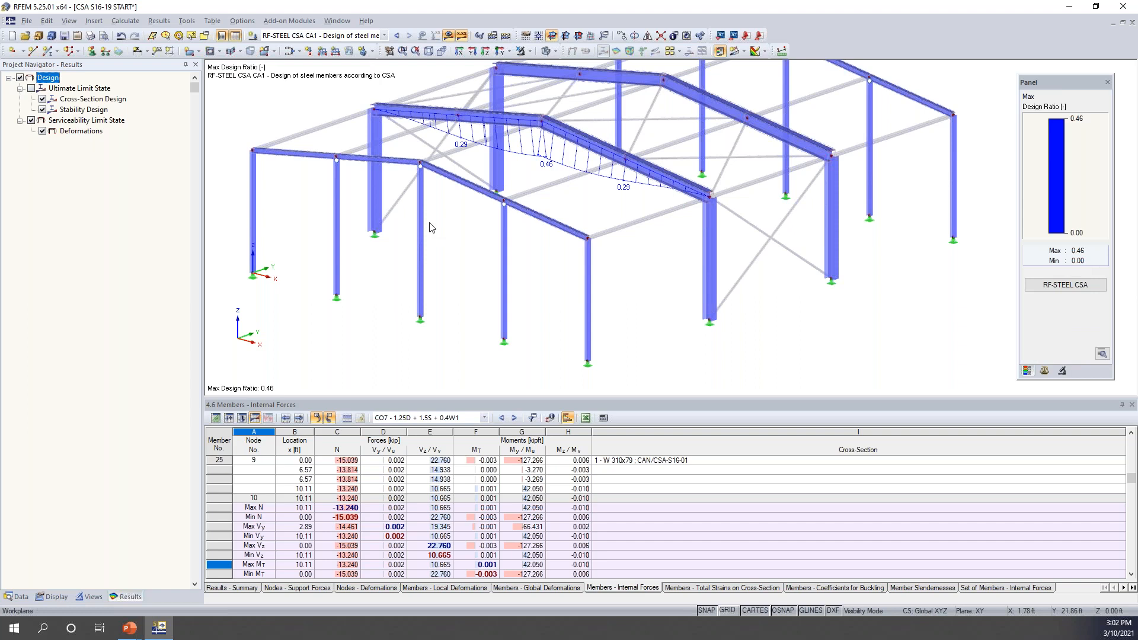
Reopen the RF-STEEL CSA module from the model results and examine the optimization options for the W 310x79 cross-section, leaving them unchanged
middle_click_drag(561, 222, 567, 251, "ctrl")
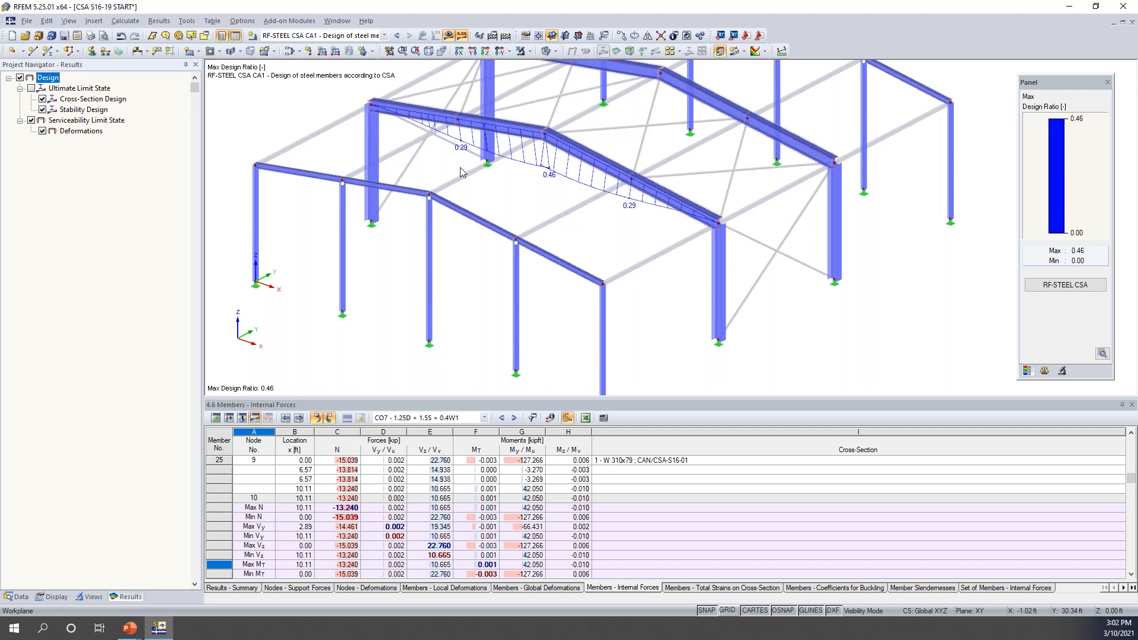
middle_click_drag(570, 212, 578, 218, "ctrl")
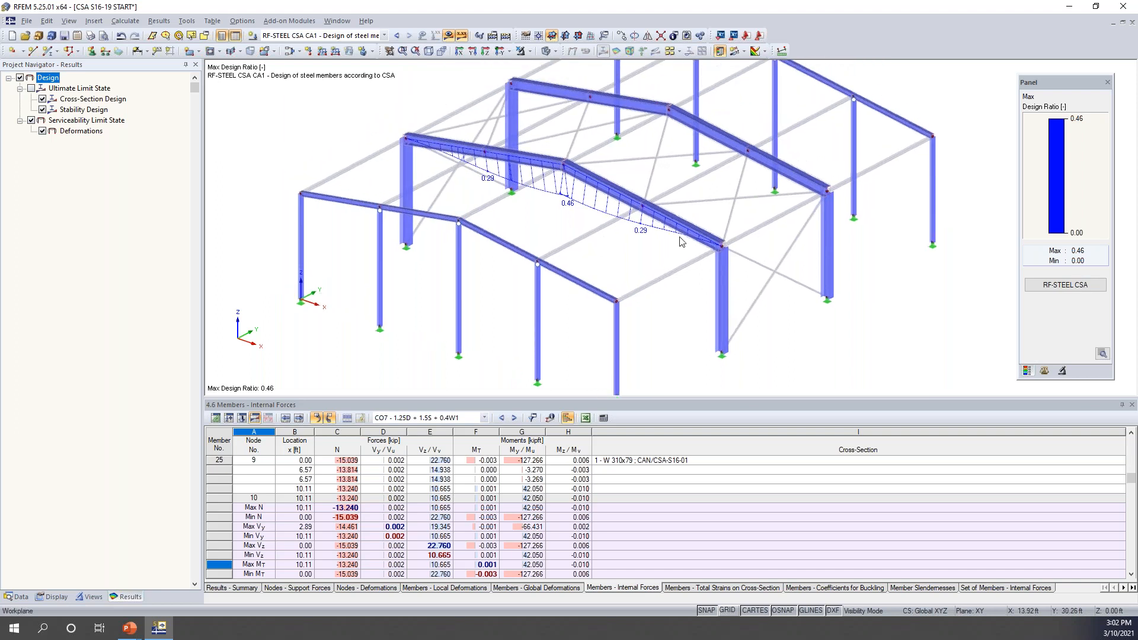
left_click(1065, 284)
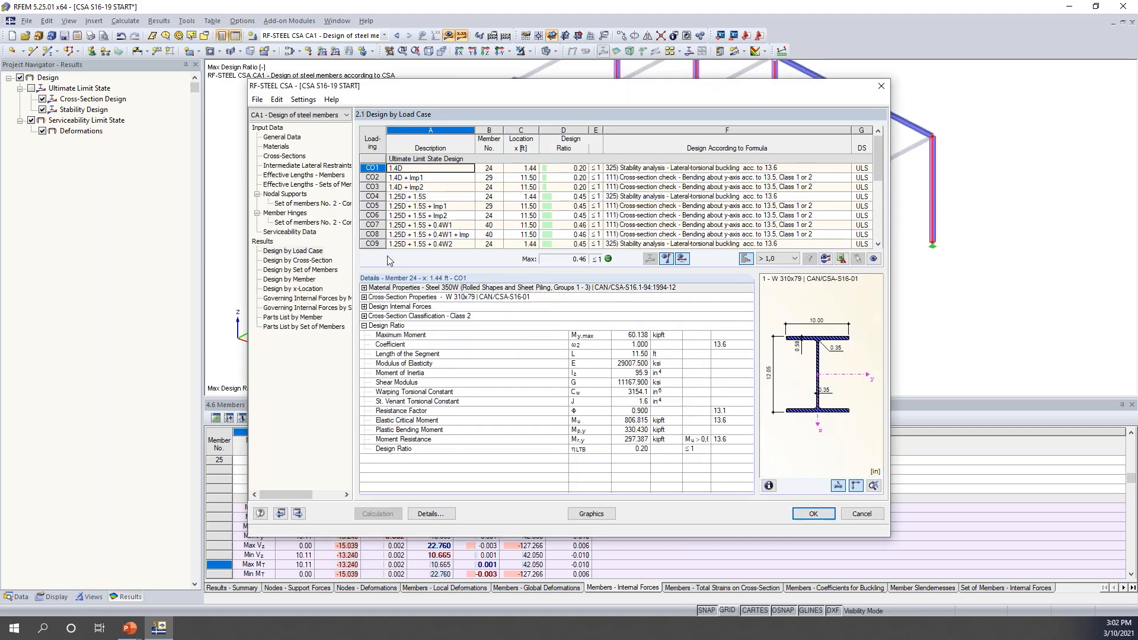
left_click(286, 157)
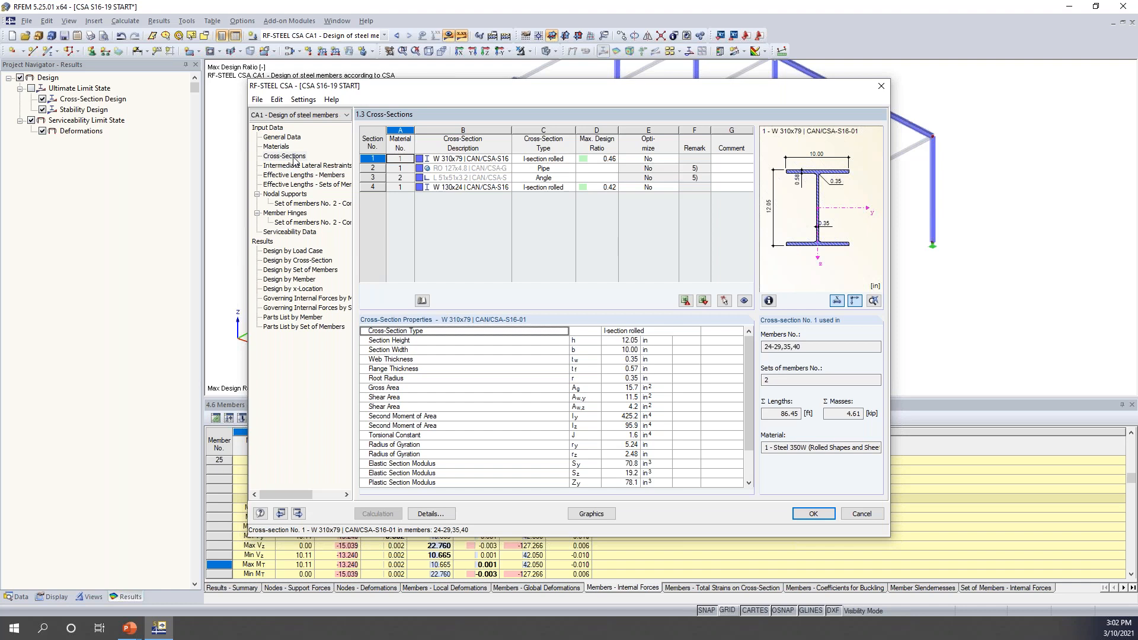
left_click(667, 160)
left_click(675, 160)
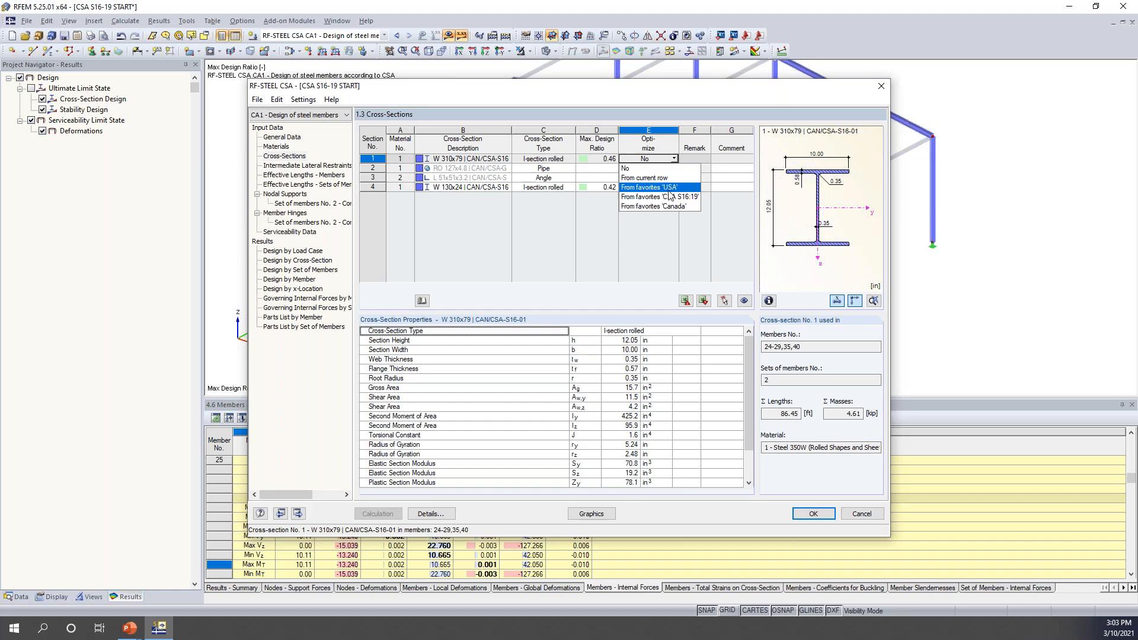
left_click(666, 261)
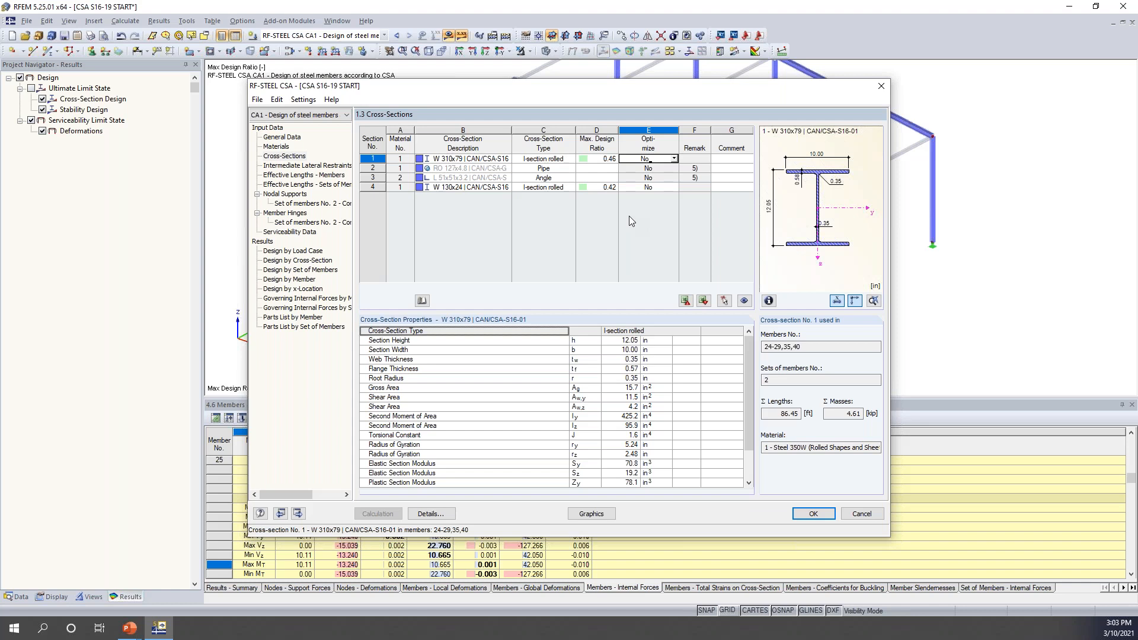
Switch to the running PowerPoint slide show of the CSA S16-19 steel design webinar
key("super+Tab")
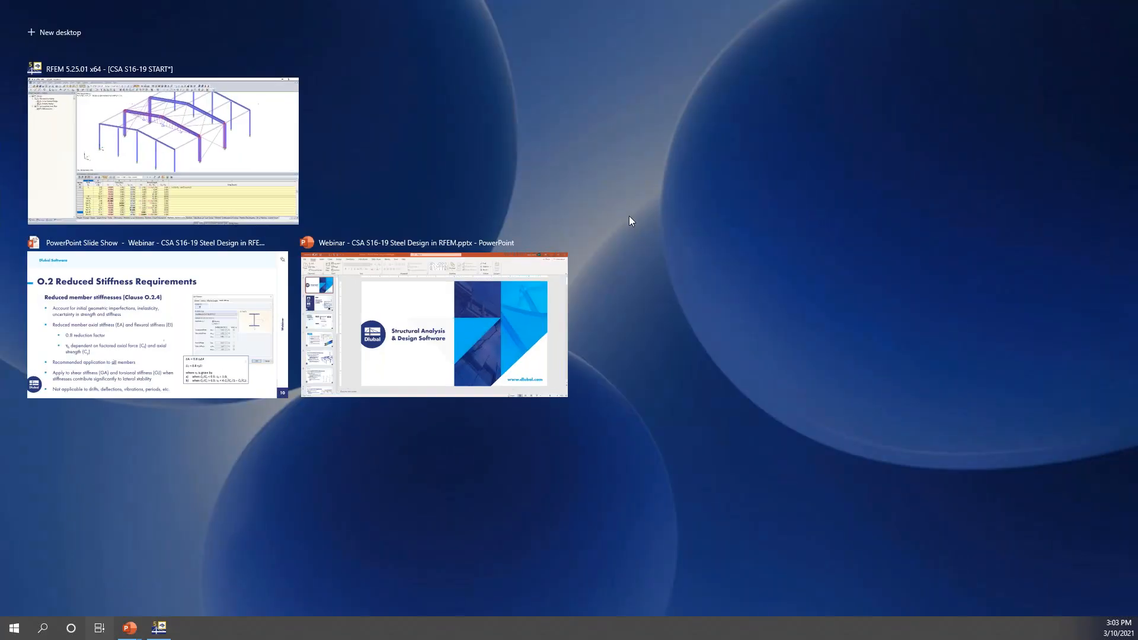
left_click(246, 331)
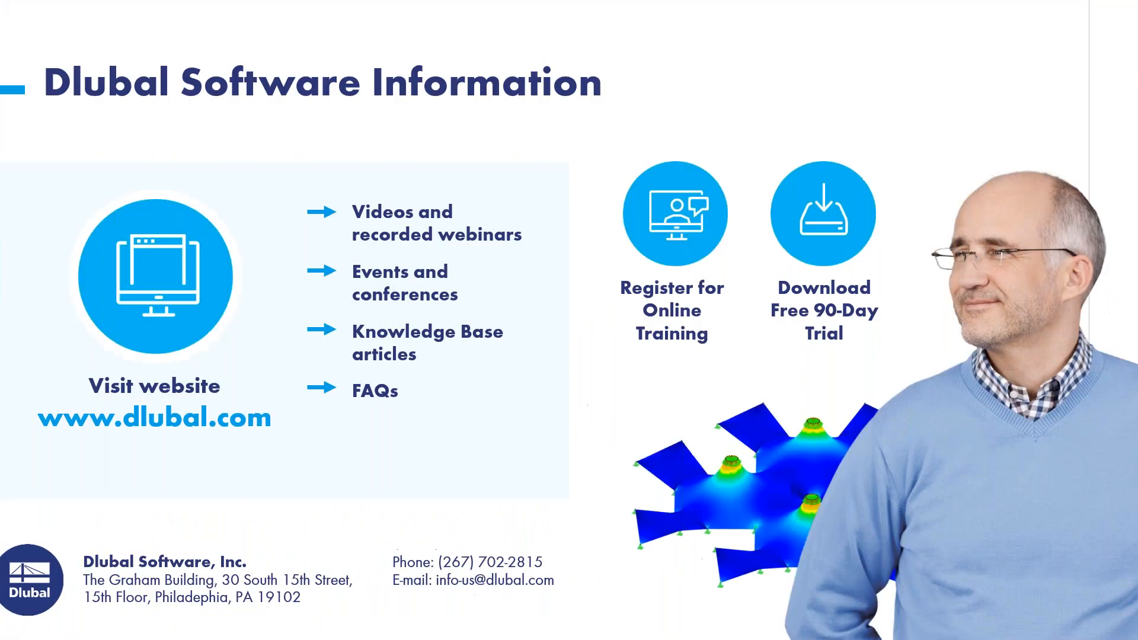